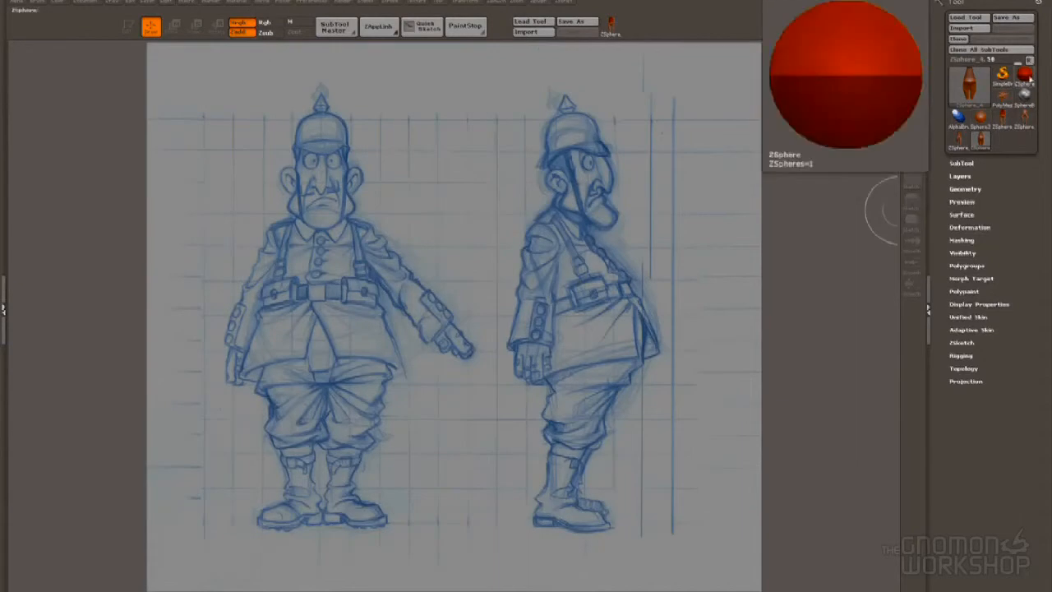
Place an editable ZSphere over the front sketch's torso and grow a mirrored pair of hip spheres from its underside
{"action": "left_click_drag", "start_coordinate": [321, 302], "coordinate": [380, 328]}
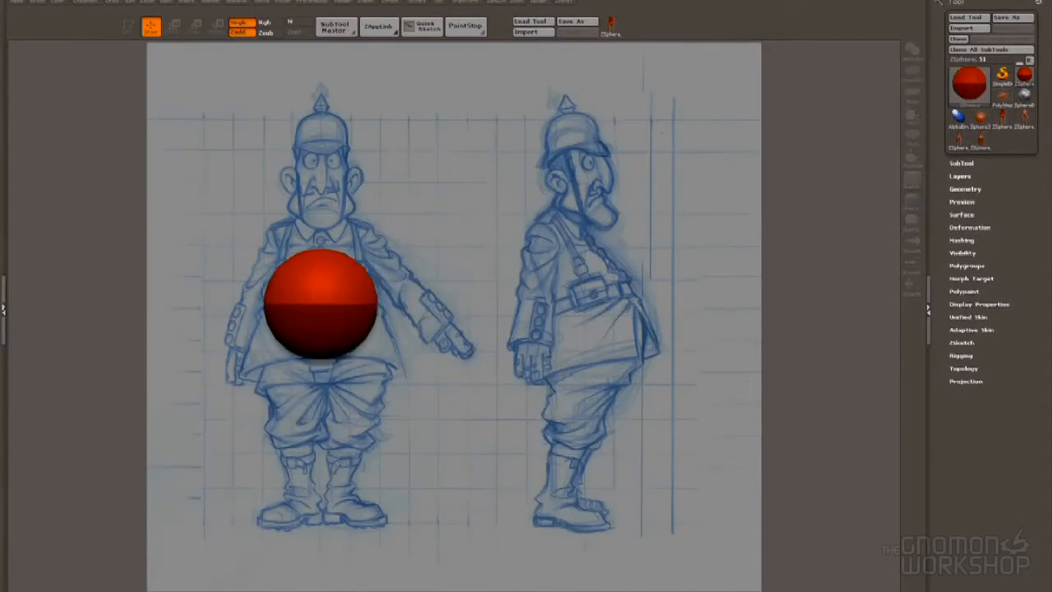
{"action": "left_click", "coordinate": [128, 26]}
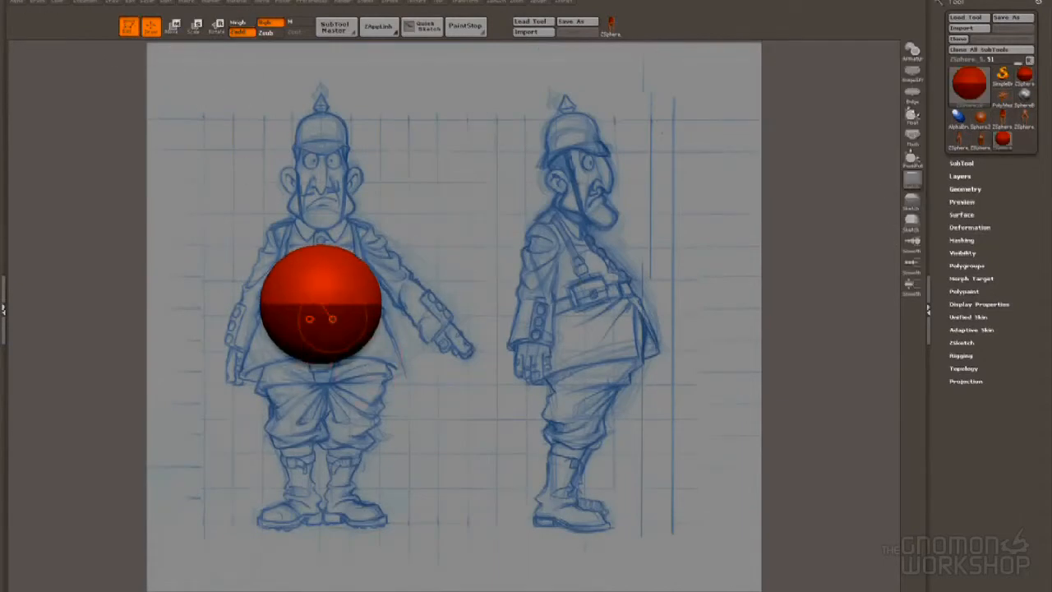
{"action": "left_click_drag", "start_coordinate": [282, 337], "coordinate": [279, 378]}
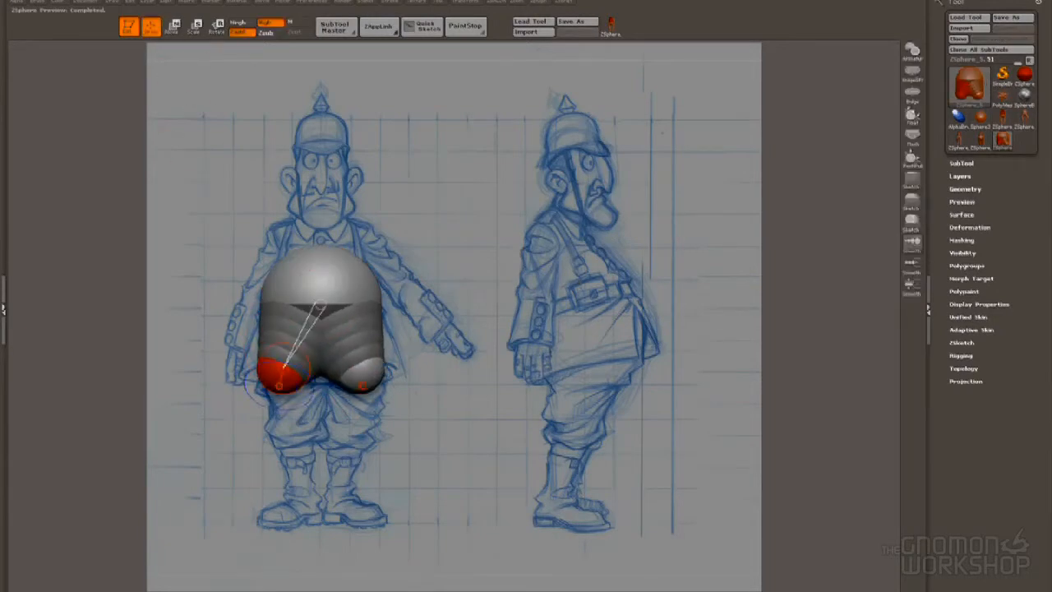
Extend mirrored legs from the hips down to the ankles of the front sketch and preview the adaptive skin
{"action": "key", "text": "w"}
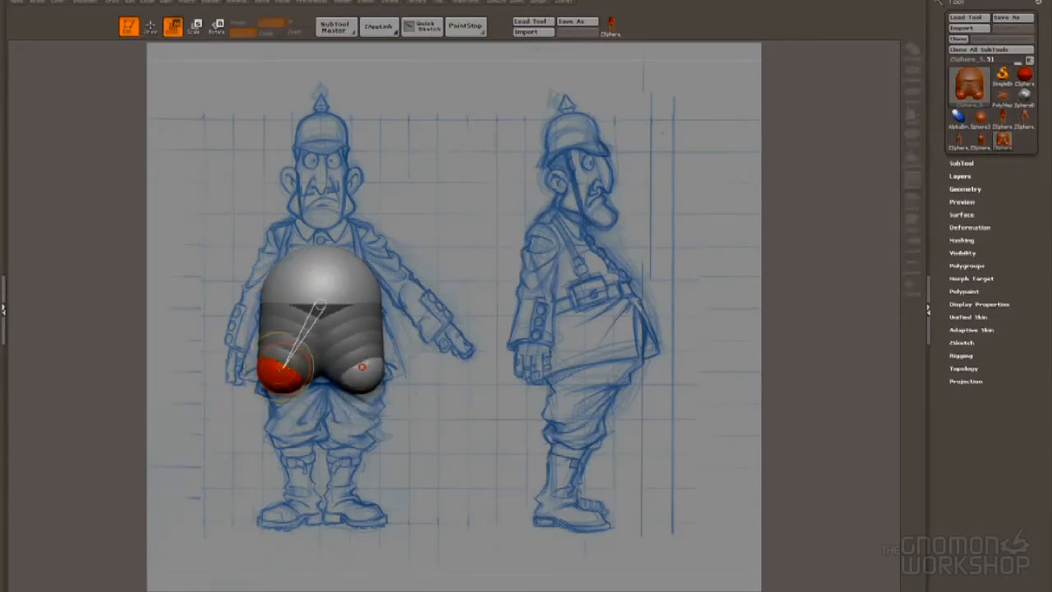
{"action": "left_click_drag", "start_coordinate": [276, 377], "coordinate": [300, 492]}
{"action": "left_click_drag", "start_coordinate": [282, 385], "coordinate": [281, 373]}
{"action": "key", "text": "a"}
{"action": "key", "text": "a"}
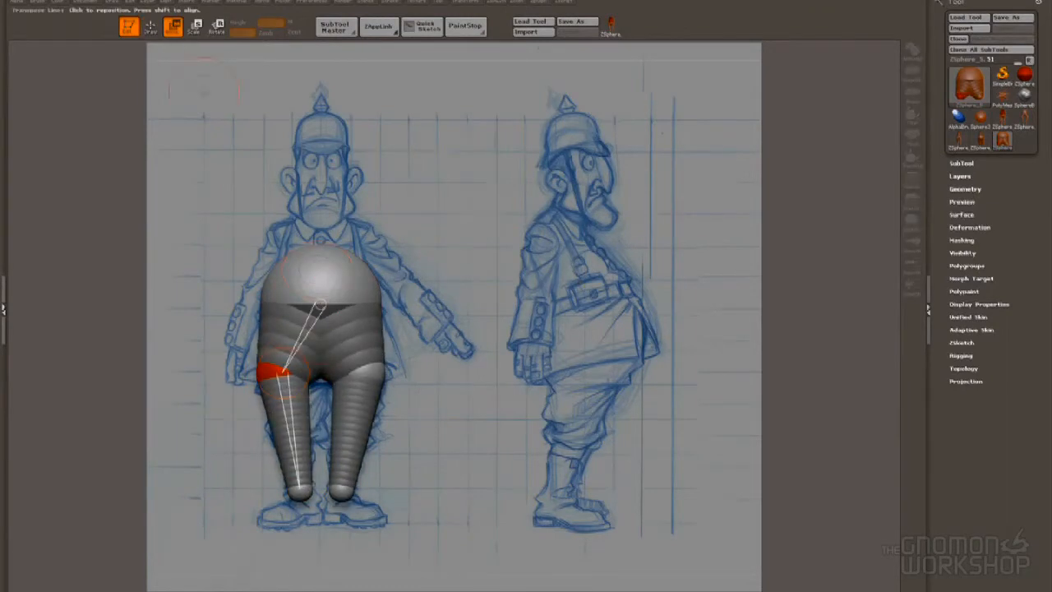
Scale the root sphere down slightly, nudge the hip spheres outward and preview the skin
{"action": "key", "text": "e"}
{"action": "mouse_move", "coordinate": [321, 298]}
{"action": "left_mouse_down"}
{"action": "mouse_move", "coordinate": [310, 314]}
{"action": "mouse_move", "coordinate": [314, 306]}
{"action": "left_mouse_up"}
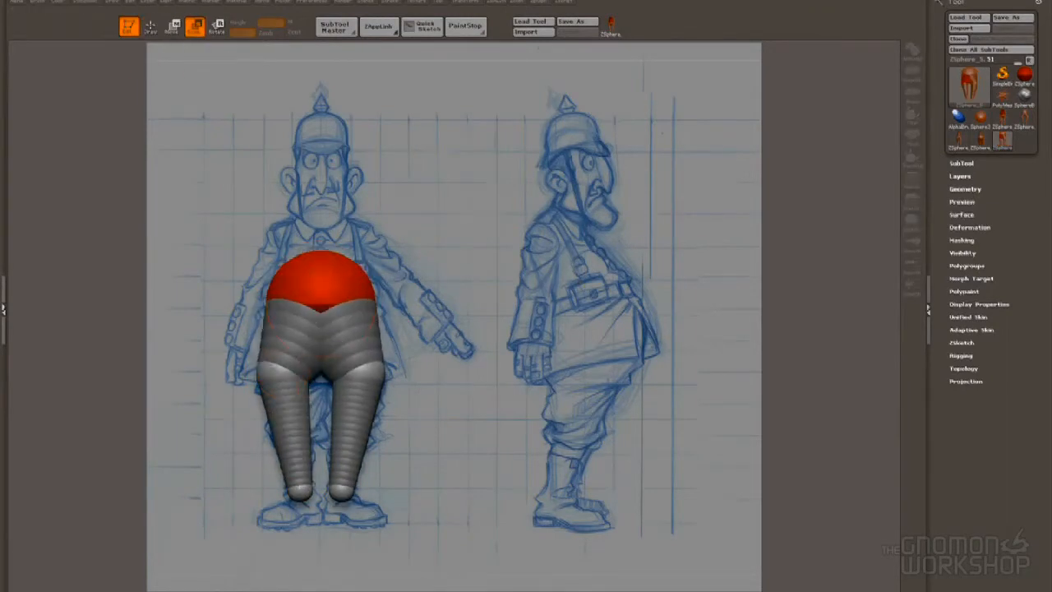
{"action": "left_click", "coordinate": [174, 28]}
{"action": "left_click_drag", "start_coordinate": [284, 372], "coordinate": [280, 371]}
{"action": "key", "text": "a"}
{"action": "key", "text": "a"}
Add a chest sphere on top of the root and move it up to the base of the front sketch's neck
{"action": "left_click", "coordinate": [151, 28]}
{"action": "mouse_move", "coordinate": [321, 259]}
{"action": "left_mouse_down"}
{"action": "mouse_move", "coordinate": [325, 271]}
{"action": "mouse_move", "coordinate": [321, 206]}
{"action": "mouse_move", "coordinate": [346, 436]}
{"action": "left_mouse_up"}
{"action": "left_click", "coordinate": [173, 28]}
{"action": "left_click", "coordinate": [194, 27]}
{"action": "left_click", "coordinate": [174, 27]}
{"action": "left_click_drag", "start_coordinate": [321, 205], "coordinate": [321, 219]}
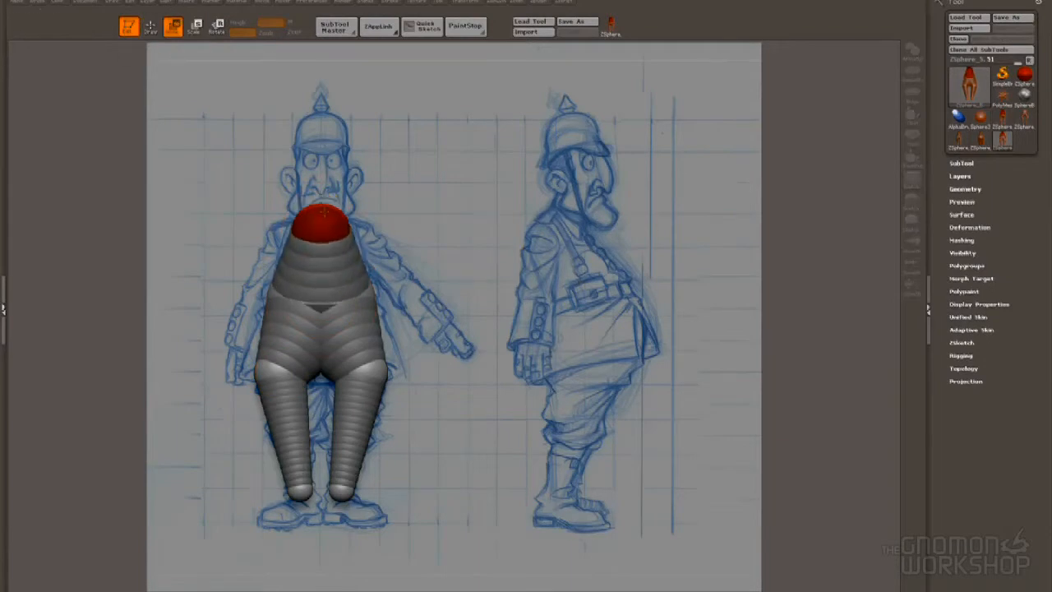
Use the Front view transform and preview the adaptive skin of the torso and legs
{"action": "left_click", "coordinate": [343, 490]}
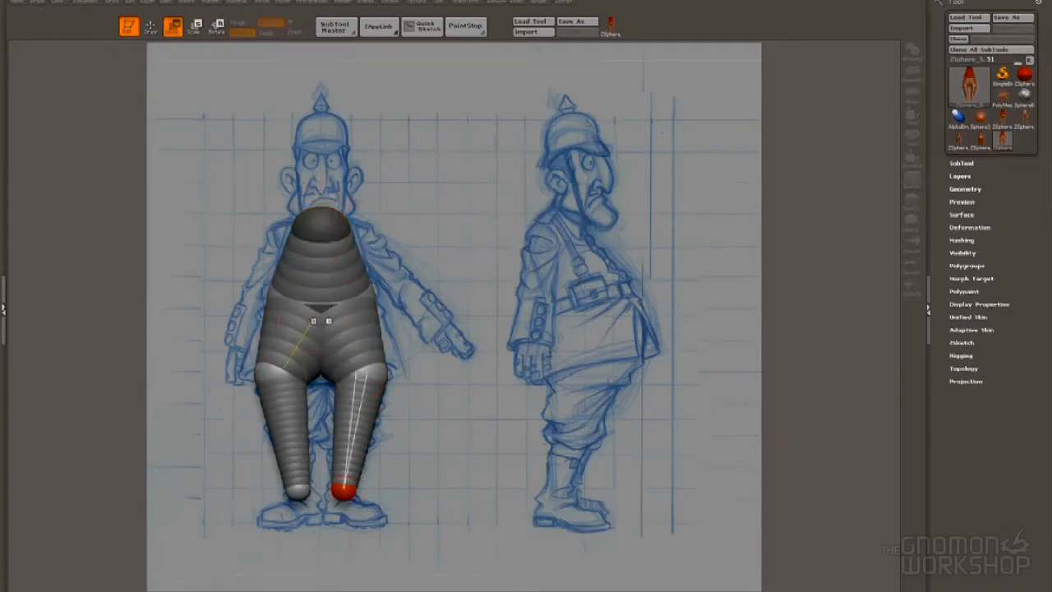
{"action": "mouse_move", "coordinate": [82, 2]}
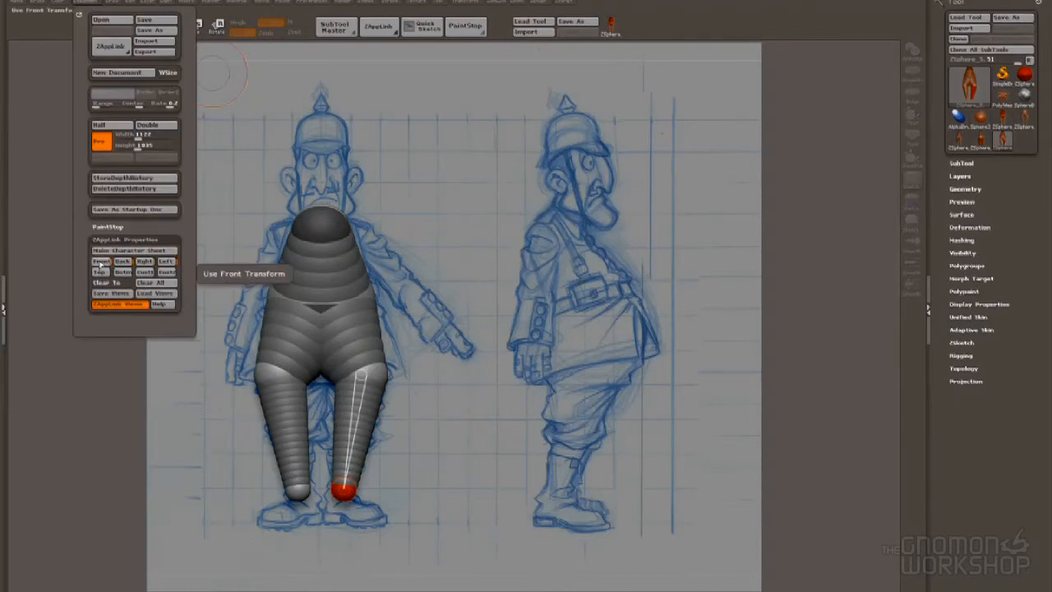
{"action": "left_click", "coordinate": [102, 264]}
{"action": "key", "text": "a"}
{"action": "key", "text": "a"}
{"action": "mouse_move", "coordinate": [341, 472]}
{"action": "left_mouse_down"}
{"action": "mouse_move", "coordinate": [455, 259]}
{"action": "mouse_move", "coordinate": [349, 478]}
{"action": "left_mouse_up"}
{"action": "left_click", "coordinate": [150, 26]}
{"action": "key", "text": "ctrl+z"}
{"action": "key", "text": "ctrl+z"}
{"action": "left_click_drag", "start_coordinate": [858, 353], "coordinate": [783, 356]}
{"action": "left_click_drag", "start_coordinate": [326, 363], "coordinate": [330, 368]}
{"action": "key", "text": "ctrl+z"}
Place the figure over the side sketch and move its chest, hip and ankle spheres to follow the drawn profile
{"action": "left_click_drag", "start_coordinate": [841, 340], "coordinate": [754, 339]}
{"action": "left_click_drag", "start_coordinate": [423, 371], "coordinate": [728, 322]}
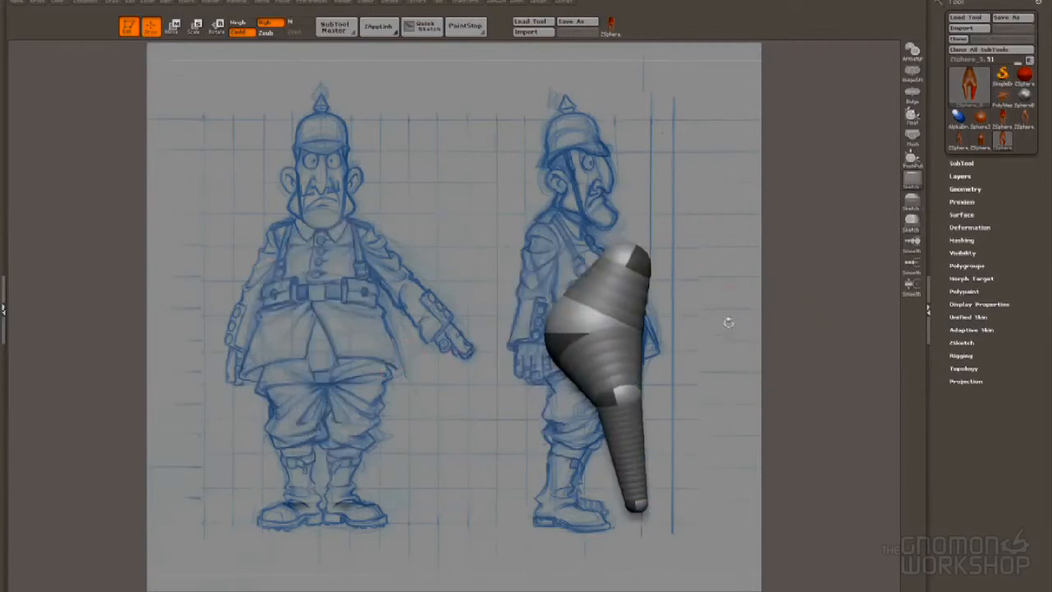
{"action": "left_click", "coordinate": [172, 29]}
{"action": "left_click_drag", "start_coordinate": [629, 260], "coordinate": [570, 236]}
{"action": "left_click_drag", "start_coordinate": [622, 396], "coordinate": [573, 425]}
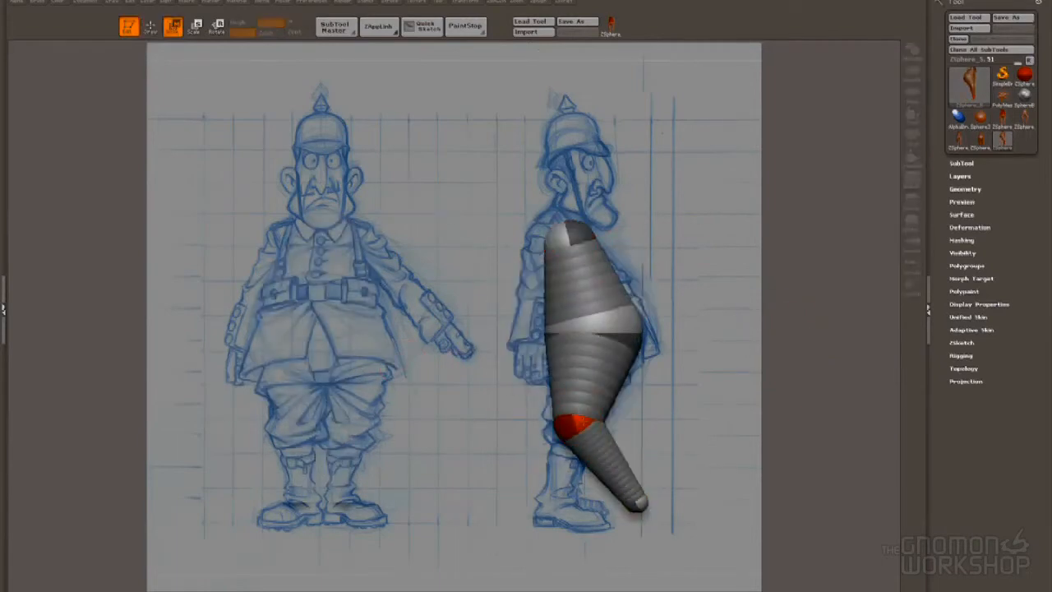
{"action": "left_click_drag", "start_coordinate": [637, 503], "coordinate": [554, 498]}
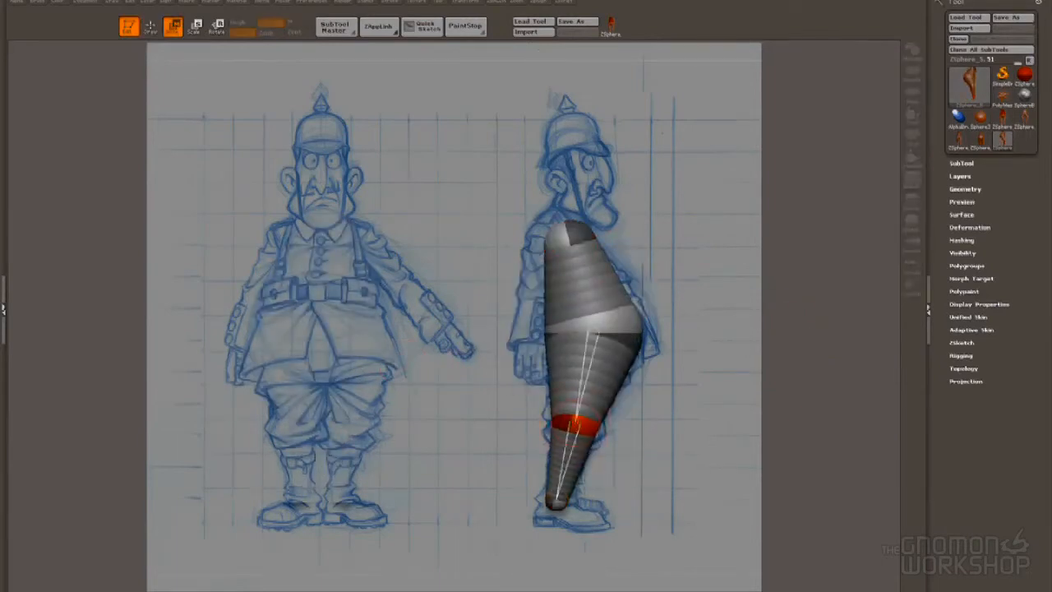
{"action": "left_click_drag", "start_coordinate": [570, 238], "coordinate": [566, 227]}
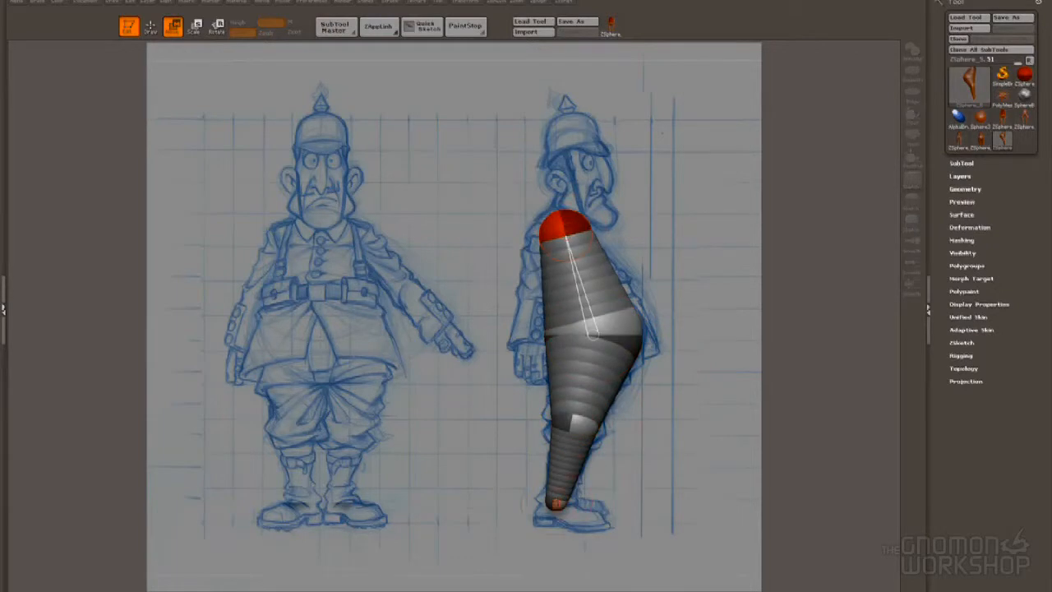
Refine the ankle, belly, hip and chest sphere positions to fit the side sketch more closely
{"action": "left_click_drag", "start_coordinate": [417, 257], "coordinate": [414, 236], "text": "alt"}
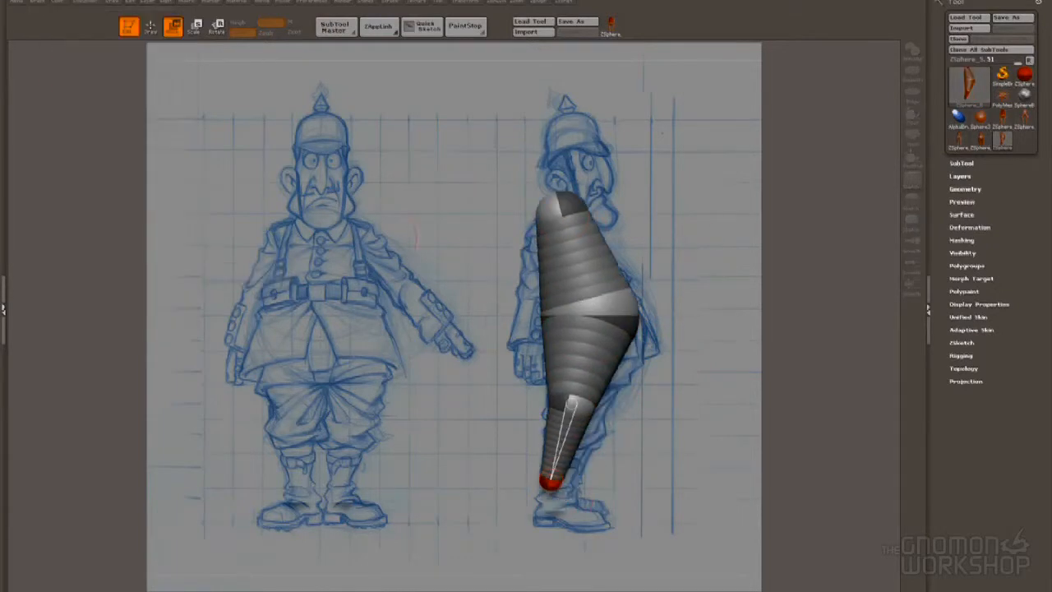
{"action": "left_click_drag", "start_coordinate": [551, 483], "coordinate": [559, 498]}
{"action": "left_click_drag", "start_coordinate": [612, 312], "coordinate": [620, 322]}
{"action": "left_click_drag", "start_coordinate": [578, 407], "coordinate": [575, 412]}
{"action": "left_click_drag", "start_coordinate": [559, 500], "coordinate": [552, 497]}
{"action": "left_click_drag", "start_coordinate": [562, 217], "coordinate": [564, 237]}
Clear all stored ZAppLink views and store the current side alignment as the Right view
{"action": "mouse_move", "coordinate": [92, 5]}
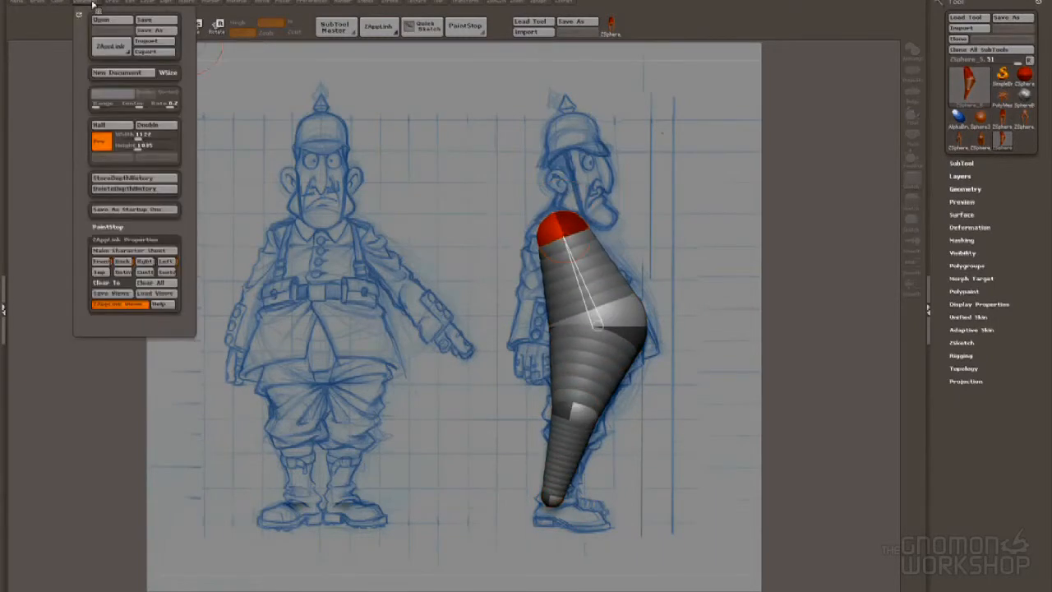
{"action": "left_click", "coordinate": [150, 282]}
{"action": "left_click", "coordinate": [509, 159]}
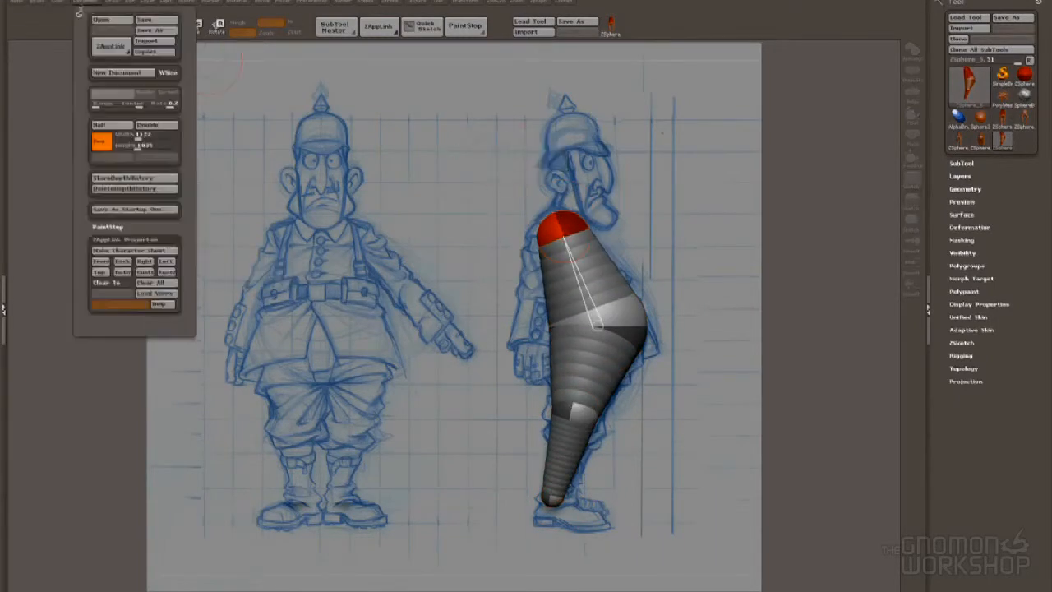
{"action": "left_click", "coordinate": [144, 263]}
{"action": "mouse_move", "coordinate": [563, 235]}
{"action": "left_mouse_down"}
{"action": "mouse_move", "coordinate": [543, 237]}
{"action": "mouse_move", "coordinate": [566, 237]}
{"action": "left_mouse_up"}
{"action": "key", "text": "ctrl+z"}
{"action": "key", "text": "ctrl+shift+z"}
{"action": "key", "text": "ctrl+z"}
Line the figure up over the front sketch, return it to edit mode and store this alignment as the Front view
{"action": "left_click_drag", "start_coordinate": [711, 396], "coordinate": [772, 382]}
{"action": "mouse_move", "coordinate": [705, 307]}
{"action": "left_mouse_down", "text": "alt"}
{"action": "mouse_move", "coordinate": [459, 312]}
{"action": "mouse_move", "coordinate": [463, 292]}
{"action": "left_mouse_up", "text": "alt"}
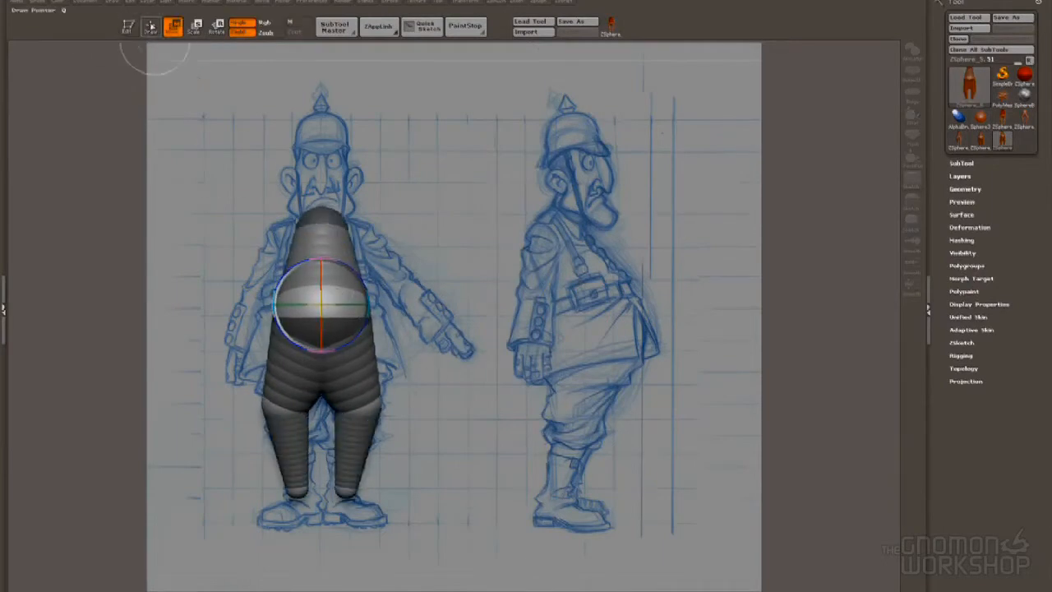
{"action": "left_click", "coordinate": [150, 27]}
{"action": "left_click", "coordinate": [128, 27]}
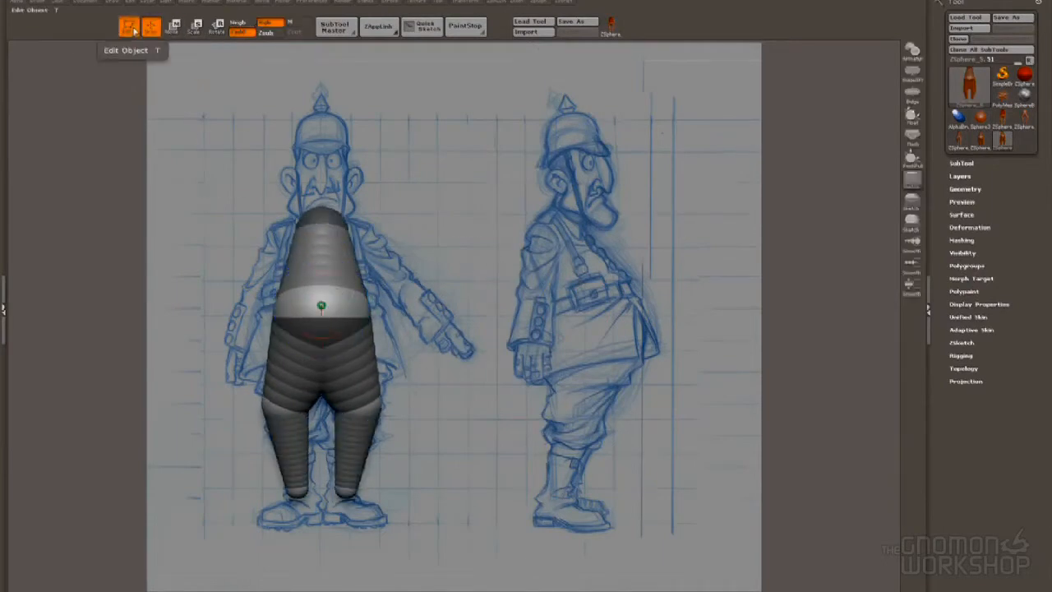
{"action": "left_click", "coordinate": [88, 3]}
{"action": "key", "text": "a"}
{"action": "key", "text": "a"}
Check the stored Right and Front views against the sketches, finishing in the Front view
{"action": "left_click", "coordinate": [93, 4]}
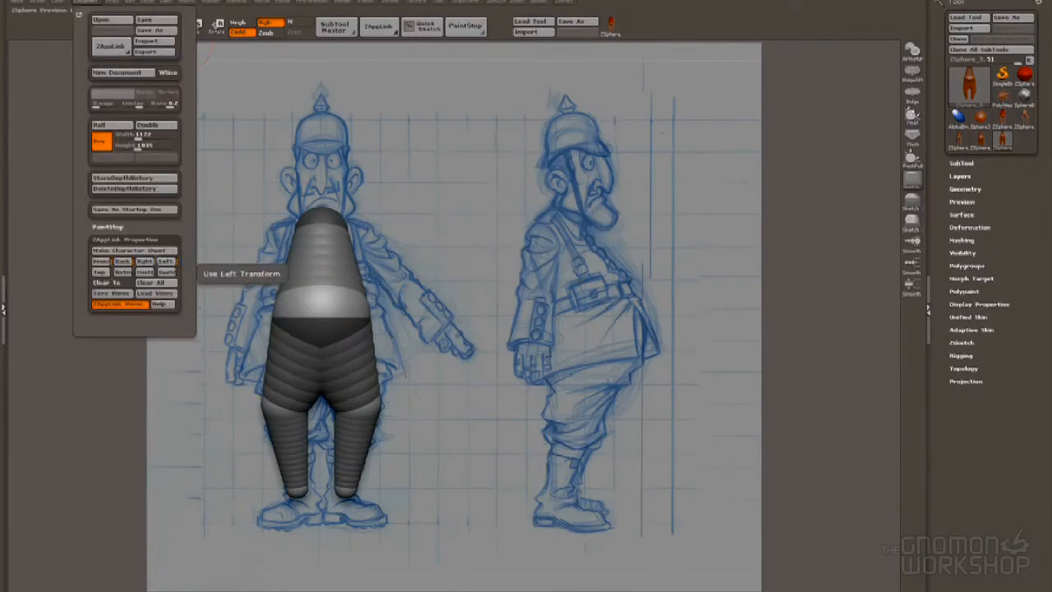
{"action": "left_click", "coordinate": [152, 261]}
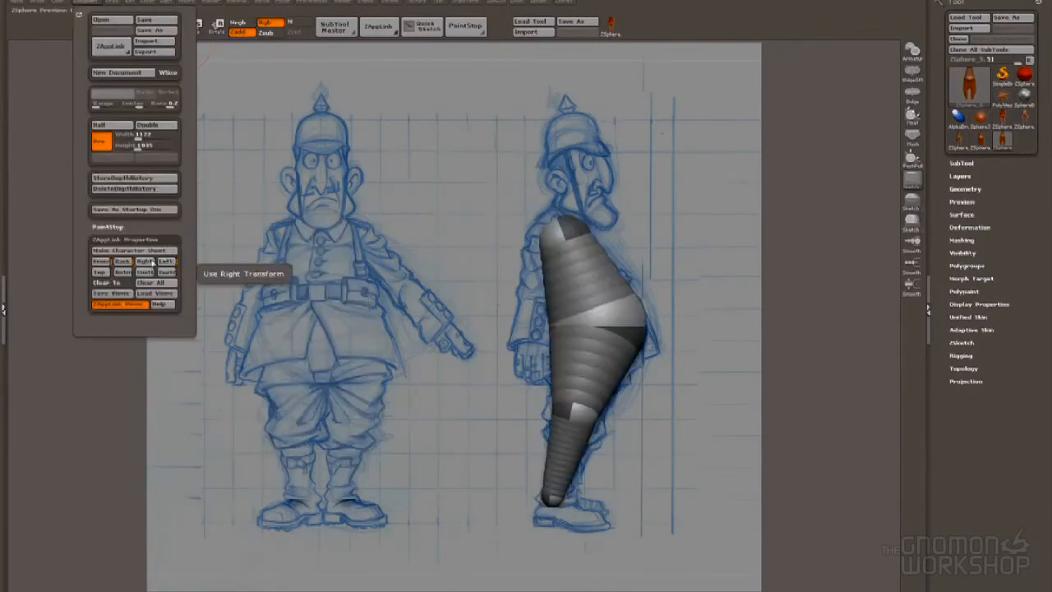
{"action": "left_click", "coordinate": [100, 260]}
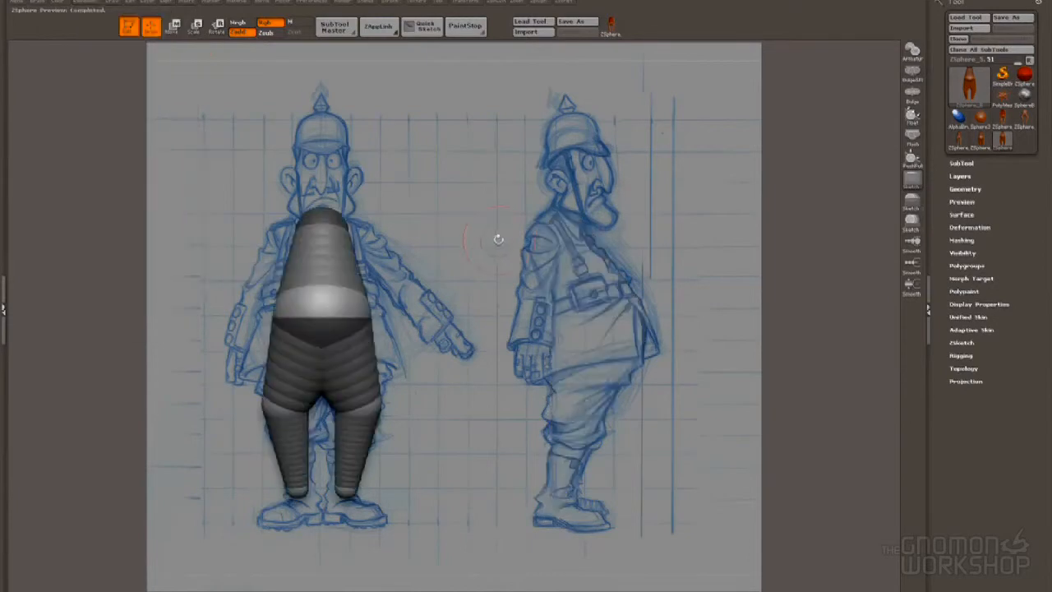
Raise the hip spheres to the coat hem in the front sketch, enlarge them and preview the skin
{"action": "left_click", "coordinate": [172, 26]}
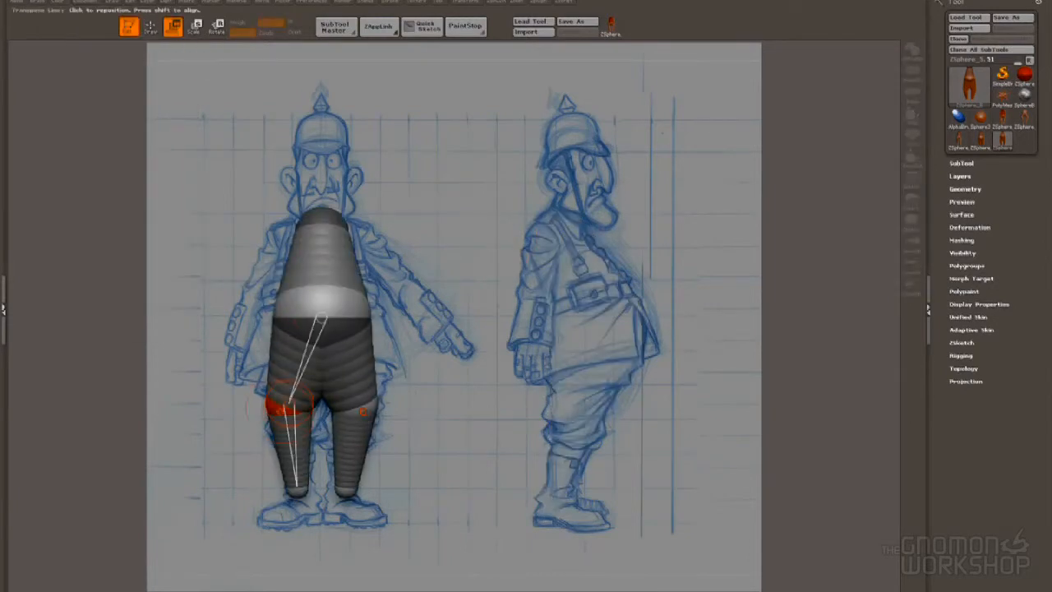
{"action": "left_click_drag", "start_coordinate": [287, 402], "coordinate": [281, 376]}
{"action": "key", "text": "r"}
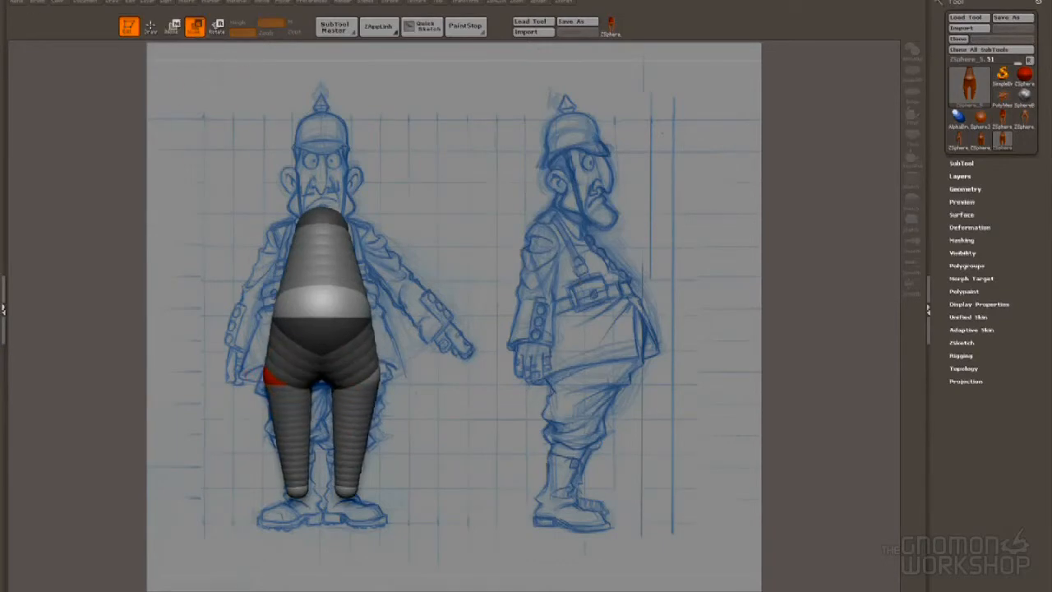
{"action": "key", "text": "a"}
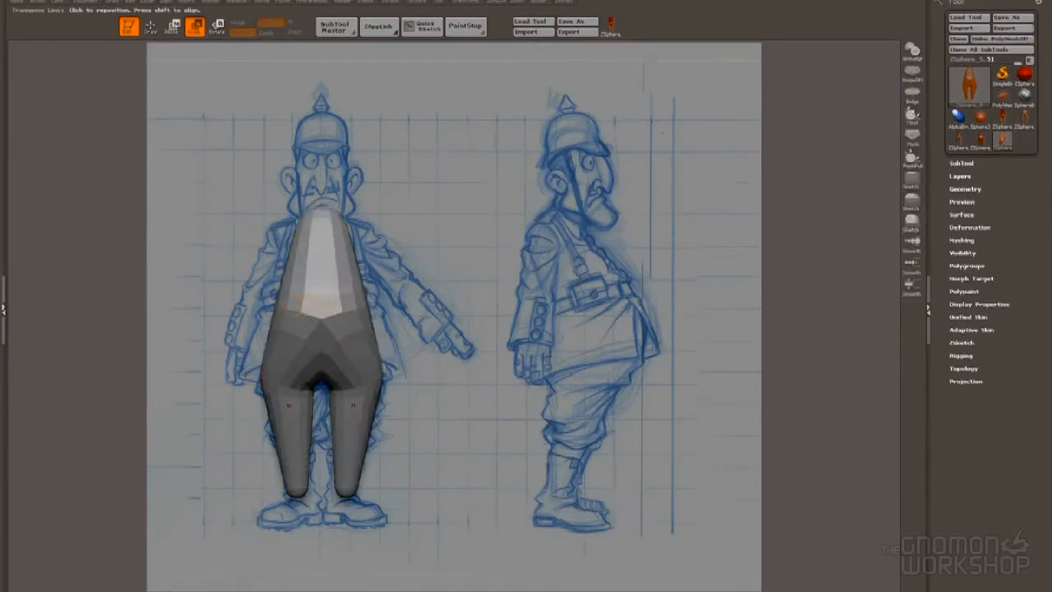
{"action": "key", "text": "a"}
{"action": "key", "text": "a"}
{"action": "key", "text": "a"}
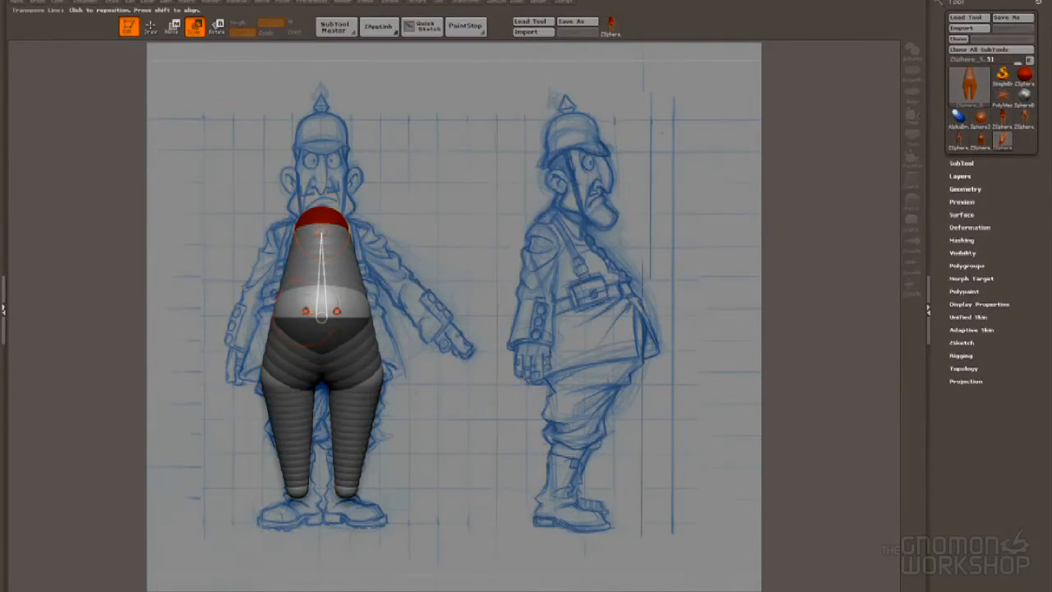
Scale up the hip and belly spheres to fill the front sketch's silhouette and preview the skin
{"action": "key", "text": "a"}
{"action": "key", "text": "a"}
{"action": "left_click_drag", "start_coordinate": [364, 371], "coordinate": [382, 349]}
{"action": "key", "text": "a"}
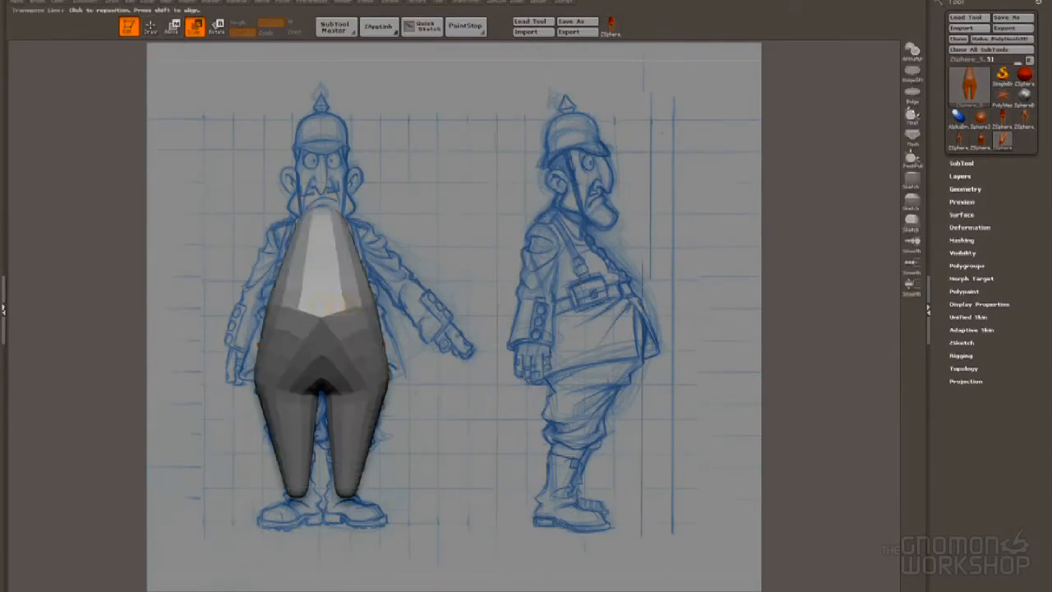
{"action": "key", "text": "a"}
Add mirrored shoulder spheres to the chest and extend arms from them down to the wrists
{"action": "key", "text": "w"}
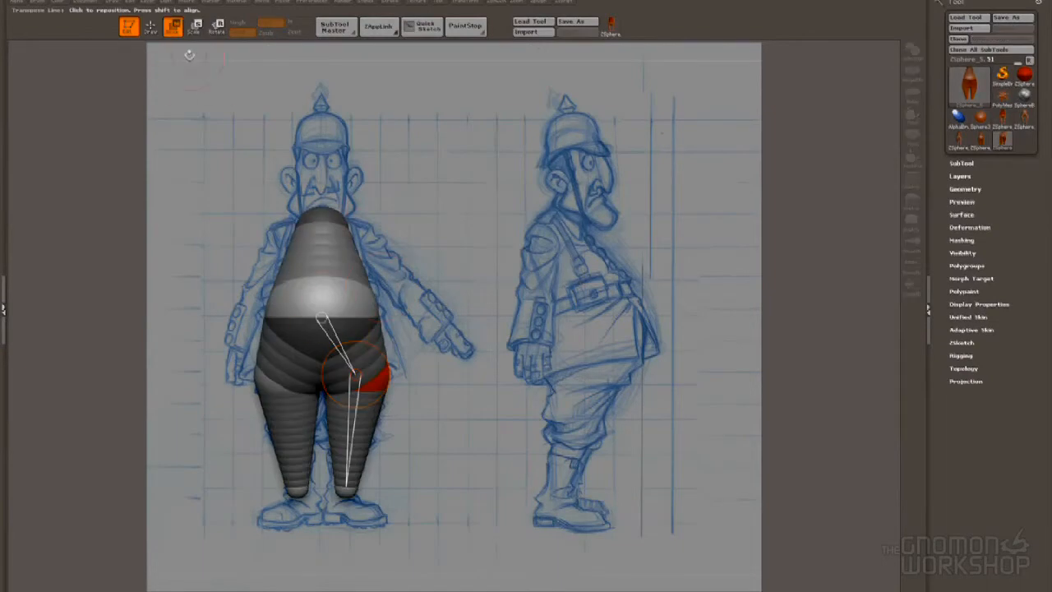
{"action": "key", "text": "q"}
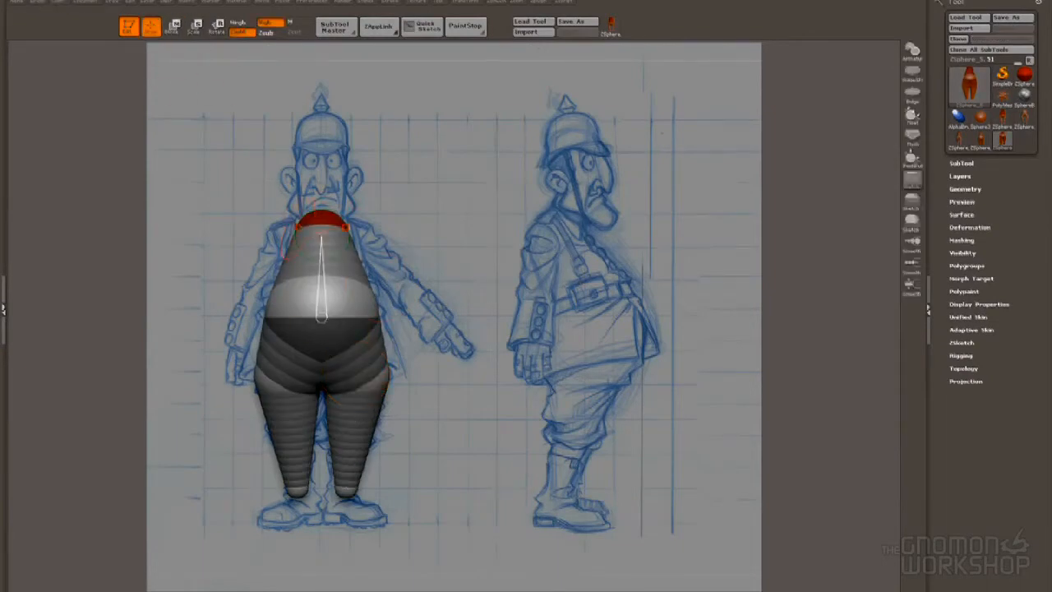
{"action": "key", "text": "e"}
{"action": "mouse_move", "coordinate": [291, 224]}
{"action": "left_mouse_down"}
{"action": "mouse_move", "coordinate": [316, 234]}
{"action": "mouse_move", "coordinate": [275, 227]}
{"action": "mouse_move", "coordinate": [251, 247]}
{"action": "mouse_move", "coordinate": [277, 223]}
{"action": "mouse_move", "coordinate": [221, 327]}
{"action": "mouse_move", "coordinate": [207, 327]}
{"action": "left_mouse_up"}
{"action": "key", "text": "a"}
{"action": "key", "text": "a"}
{"action": "key", "text": "w"}
{"action": "key", "text": "q"}
{"action": "key", "text": "w"}
{"action": "key", "text": "a"}
{"action": "key", "text": "a"}
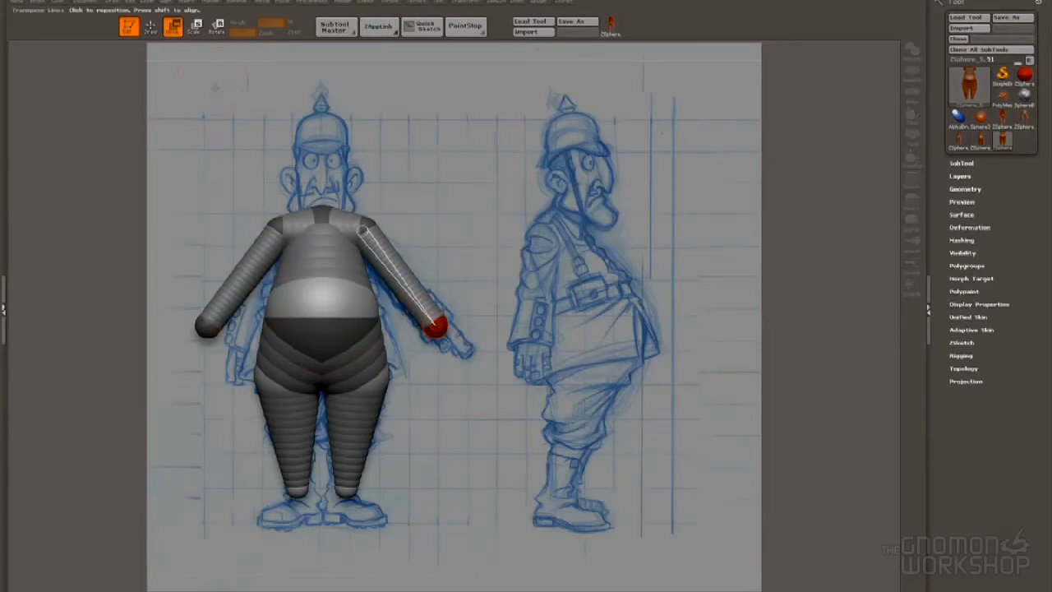
Insert elbow spheres midway along the arms and move the wrist spheres farther out along the sketched sleeve
{"action": "key", "text": "q"}
{"action": "left_click", "coordinate": [398, 278]}
{"action": "left_click", "coordinate": [173, 31]}
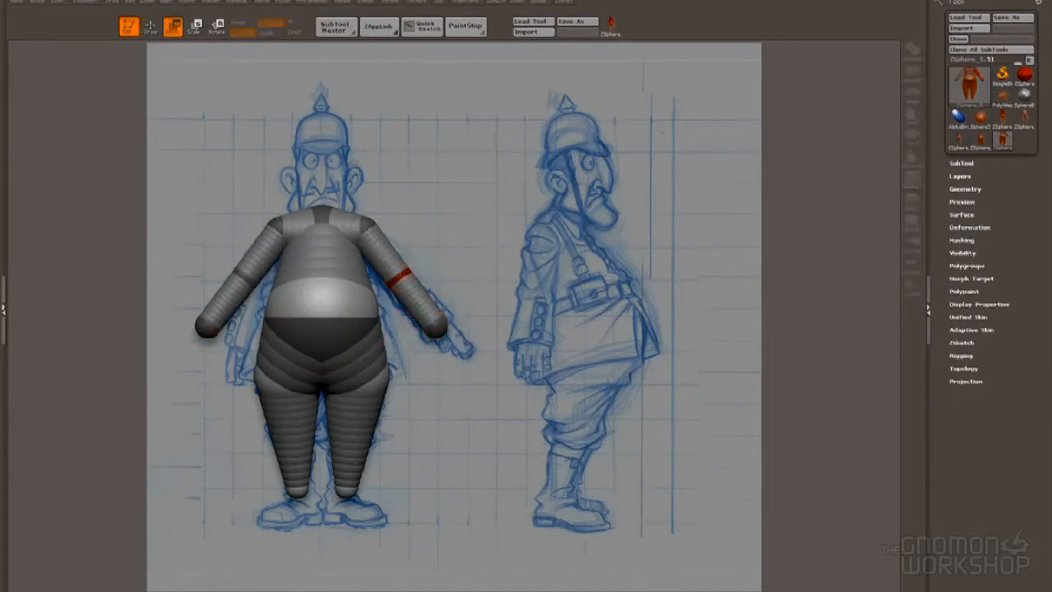
{"action": "left_click_drag", "start_coordinate": [436, 327], "coordinate": [448, 339]}
{"action": "key", "text": "a"}
{"action": "key", "text": "a"}
Enlarge the wrist and ankle spheres to thicken the forearms and lower legs, previewing the skin
{"action": "left_click", "coordinate": [194, 28]}
{"action": "key", "text": "a"}
{"action": "key", "text": "a"}
{"action": "key", "text": "a"}
{"action": "key", "text": "a"}
{"action": "left_click_drag", "start_coordinate": [347, 489], "coordinate": [352, 496]}
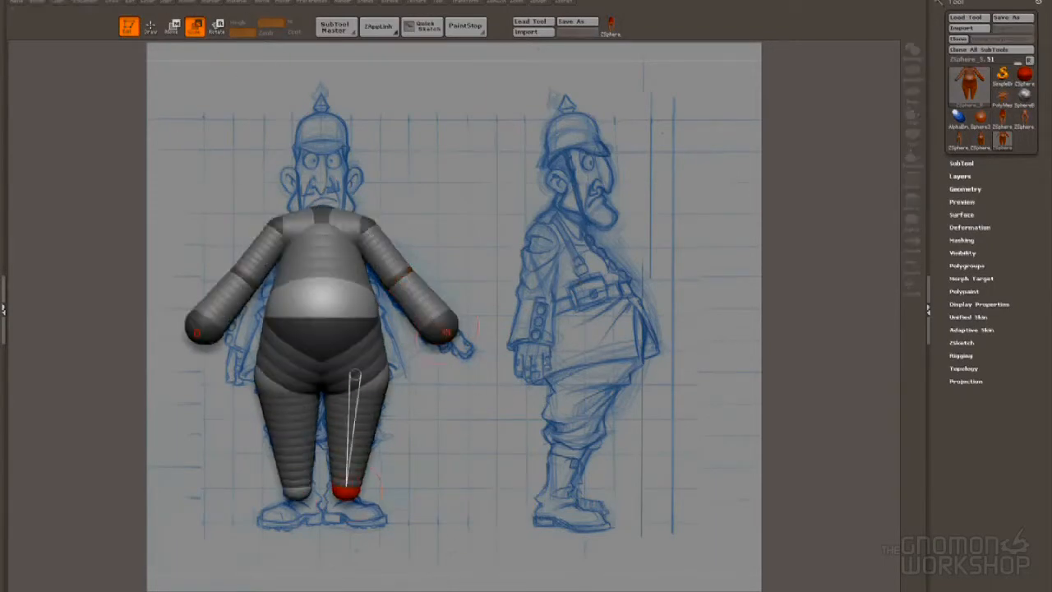
{"action": "key", "text": "a"}
{"action": "key", "text": "a"}
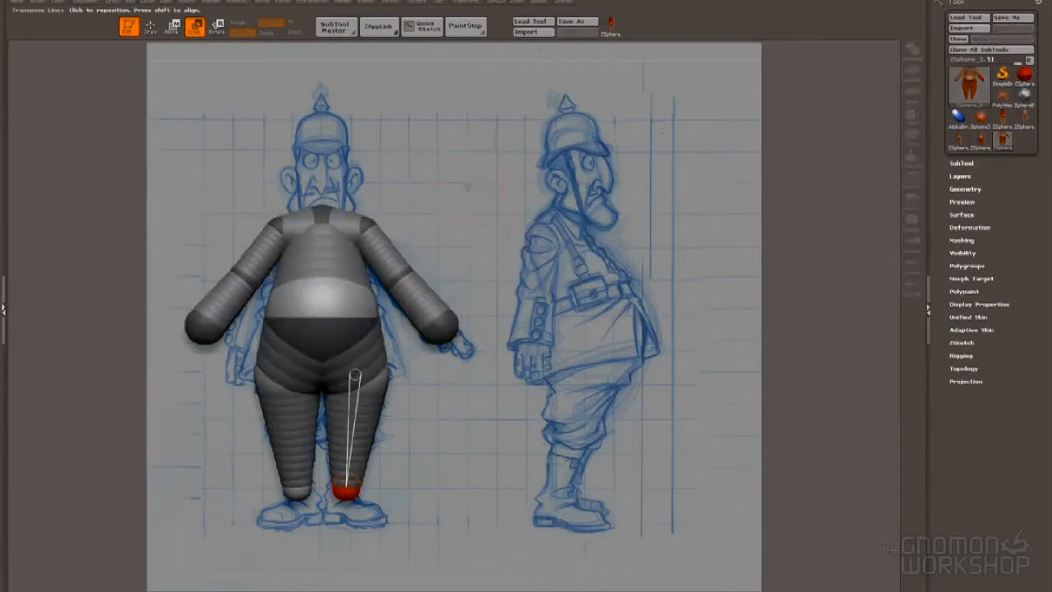
In the stored Right view, move the wrist, shoulder and elbow spheres back toward the side sketch's arm
{"action": "mouse_move", "coordinate": [80, 2]}
{"action": "left_click", "coordinate": [167, 261]}
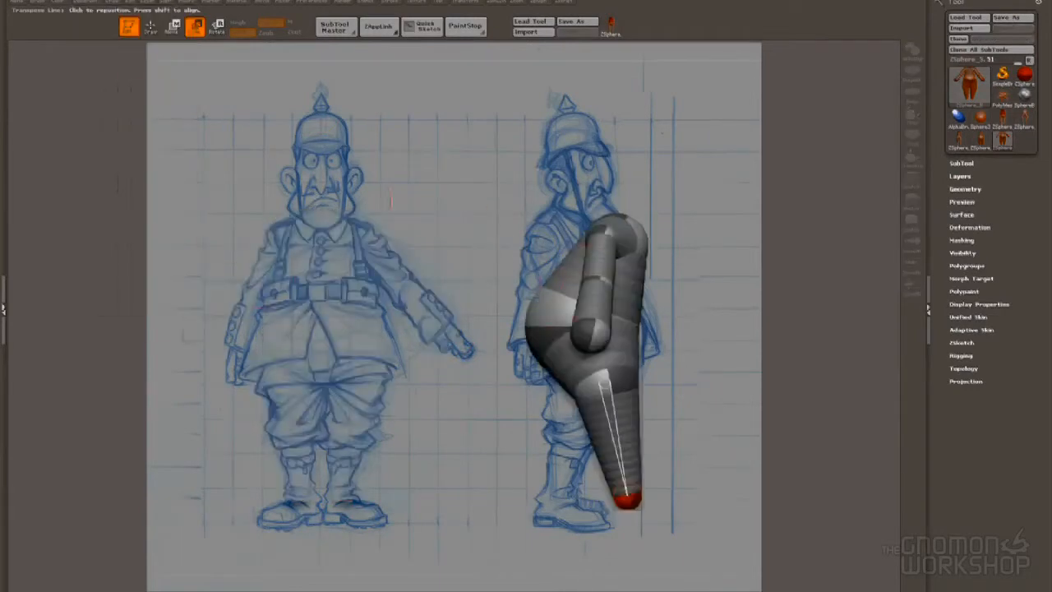
{"action": "left_click", "coordinate": [144, 261]}
{"action": "key", "text": "w"}
{"action": "left_click_drag", "start_coordinate": [587, 332], "coordinate": [558, 344]}
{"action": "left_click_drag", "start_coordinate": [558, 235], "coordinate": [552, 237]}
{"action": "left_click_drag", "start_coordinate": [553, 285], "coordinate": [543, 284]}
Refine the wrist, elbow and upper-chest spheres against the side sketch and preview the skin
{"action": "left_click_drag", "start_coordinate": [558, 345], "coordinate": [531, 338]}
{"action": "left_click_drag", "start_coordinate": [545, 288], "coordinate": [538, 285]}
{"action": "left_click_drag", "start_coordinate": [554, 237], "coordinate": [557, 220]}
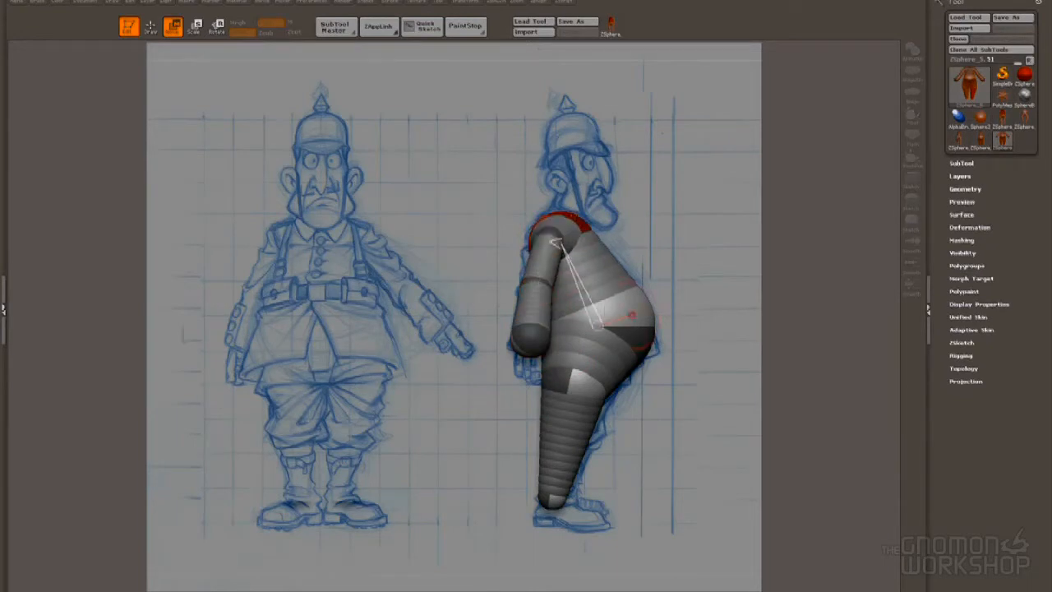
{"action": "key", "text": "a"}
{"action": "key", "text": "a"}
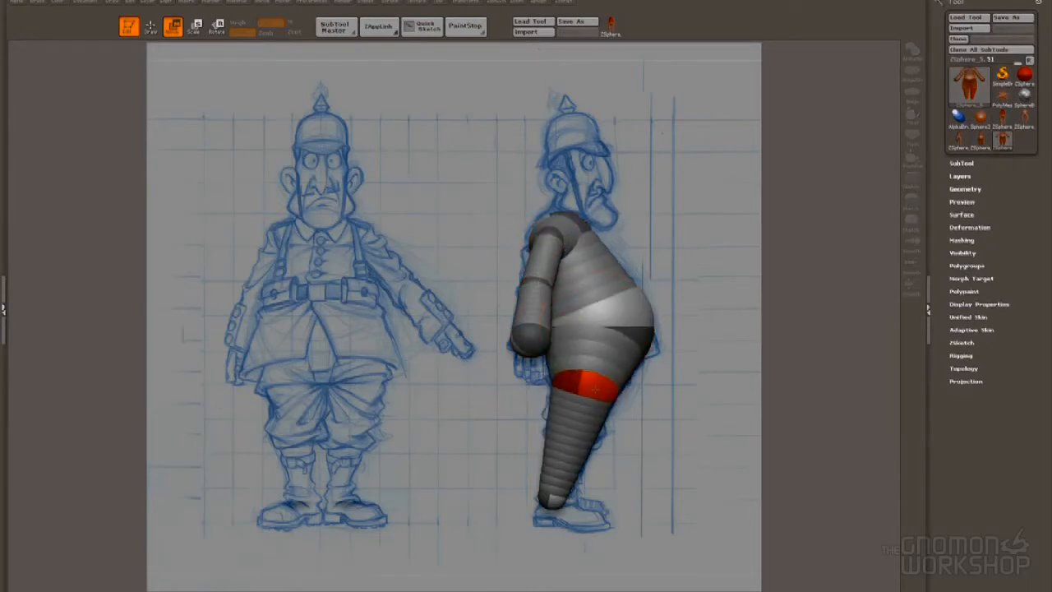
Add foot spheres at the ankles and extend them forward to the side sketch's boot toes, previewing the skin
{"action": "key", "text": "a"}
{"action": "key", "text": "a"}
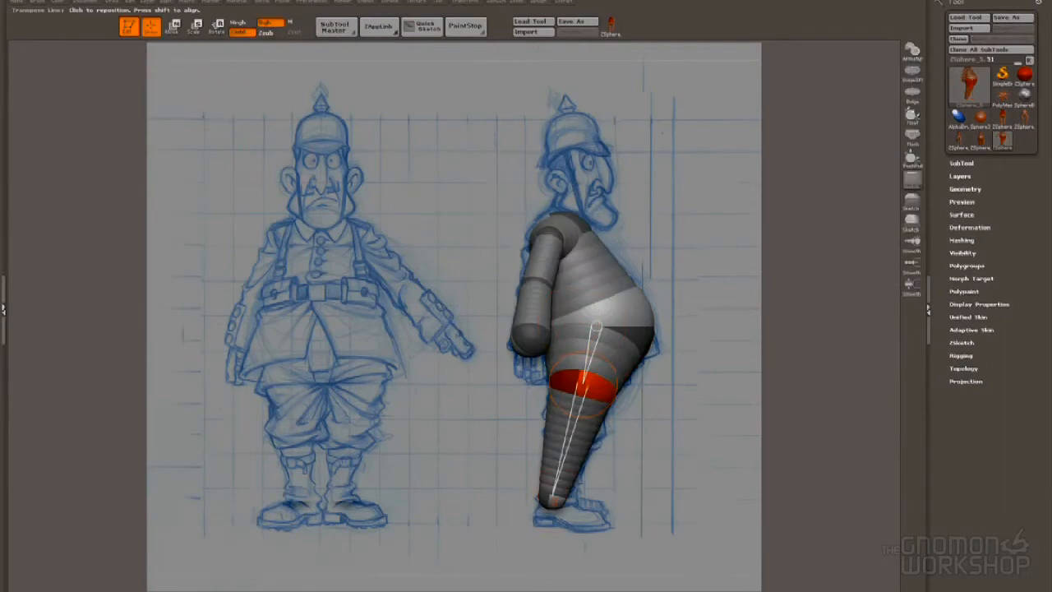
{"action": "mouse_move", "coordinate": [553, 499]}
{"action": "left_mouse_down"}
{"action": "mouse_move", "coordinate": [605, 523]}
{"action": "mouse_move", "coordinate": [552, 502]}
{"action": "left_mouse_up"}
{"action": "mouse_move", "coordinate": [606, 526]}
{"action": "left_mouse_down"}
{"action": "mouse_move", "coordinate": [549, 505]}
{"action": "mouse_move", "coordinate": [603, 525]}
{"action": "left_mouse_up"}
{"action": "key", "text": "a"}
{"action": "key", "text": "a"}
{"action": "key", "text": "e"}
{"action": "key", "text": "a"}
{"action": "key", "text": "a"}
{"action": "key", "text": "a"}
{"action": "left_click", "coordinate": [170, 31]}
{"action": "key", "text": "a"}
{"action": "key", "text": "a"}
In the stored Front view, add a sphere on top of the neck and move it up into the sketched head
{"action": "mouse_move", "coordinate": [86, 3]}
{"action": "left_click", "coordinate": [102, 272]}
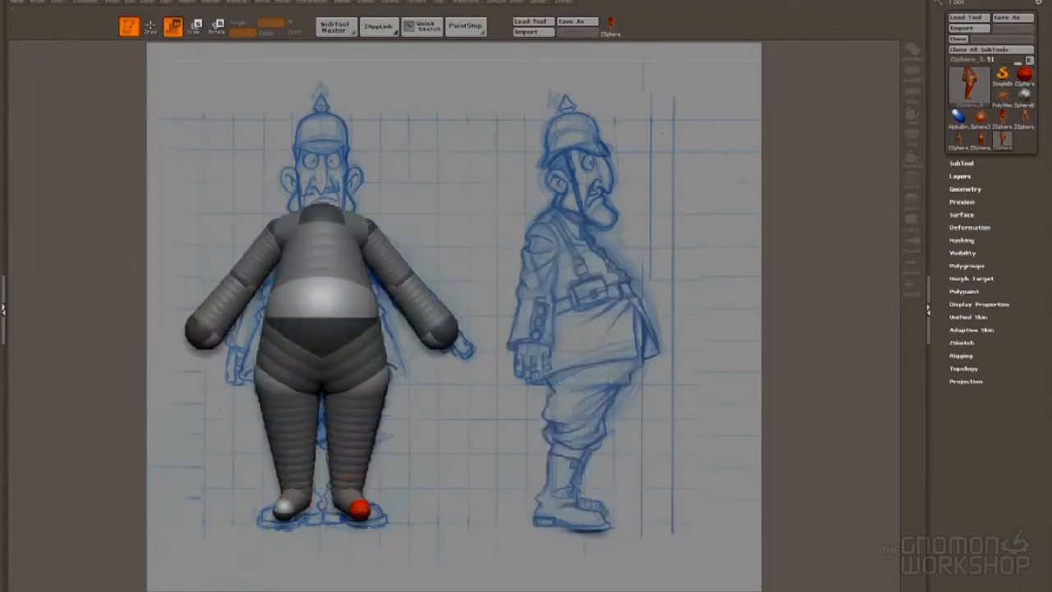
{"action": "key", "text": "a"}
{"action": "key", "text": "a"}
{"action": "key", "text": "a"}
{"action": "left_click", "coordinate": [151, 30]}
{"action": "key", "text": "a"}
{"action": "left_click", "coordinate": [173, 27]}
{"action": "left_click_drag", "start_coordinate": [321, 212], "coordinate": [321, 150]}
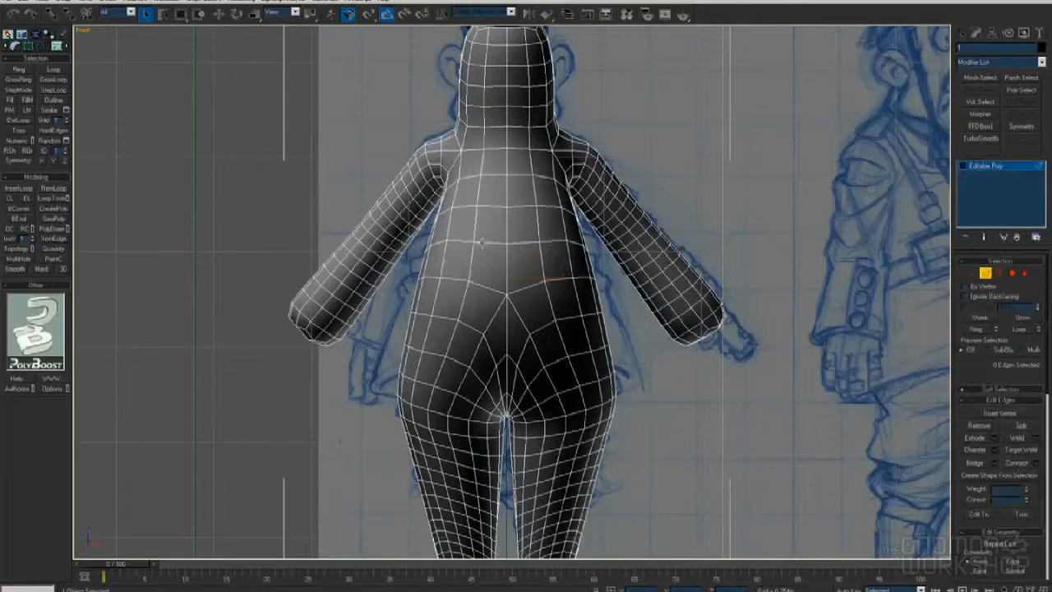
In 3ds Max, split the body mesh along the horizontal edge loop around the waist
{"action": "double_click", "coordinate": [501, 242]}
{"action": "right_click", "coordinate": [544, 244]}
{"action": "left_click", "coordinate": [574, 253]}
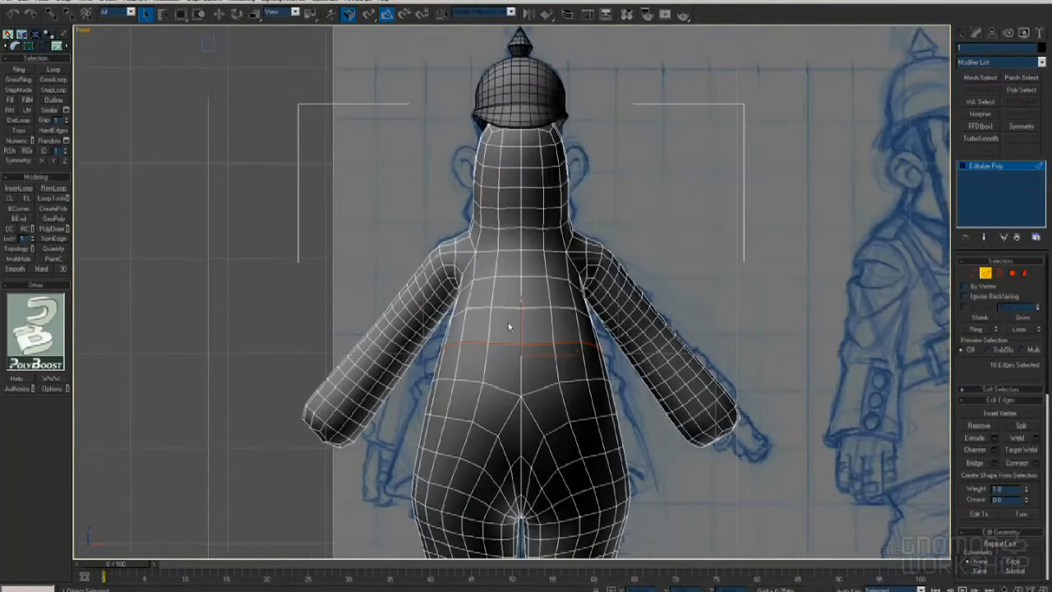
Split the upper body along its front centre edge loop and check the separation by selecting it as an element
{"action": "double_click", "coordinate": [520, 323]}
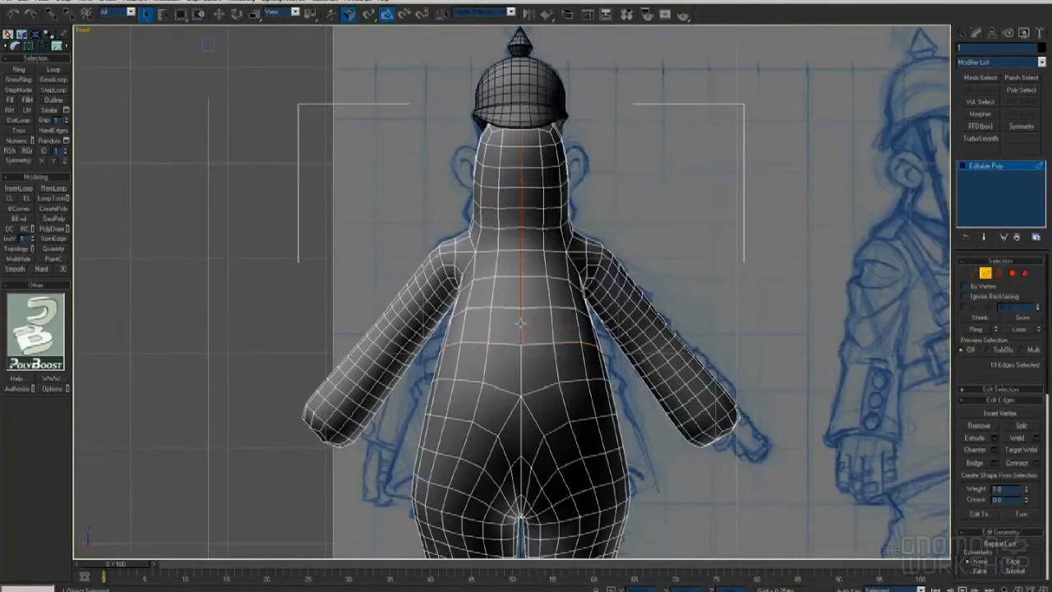
{"action": "left_click", "coordinate": [1015, 426]}
{"action": "left_click", "coordinate": [1024, 273]}
{"action": "left_click", "coordinate": [615, 305]}
{"action": "middle_click_drag", "start_coordinate": [580, 282], "coordinate": [545, 330], "text": "alt"}
{"action": "scroll", "coordinate": [517, 287], "scroll_direction": "up", "scroll_amount": 2}
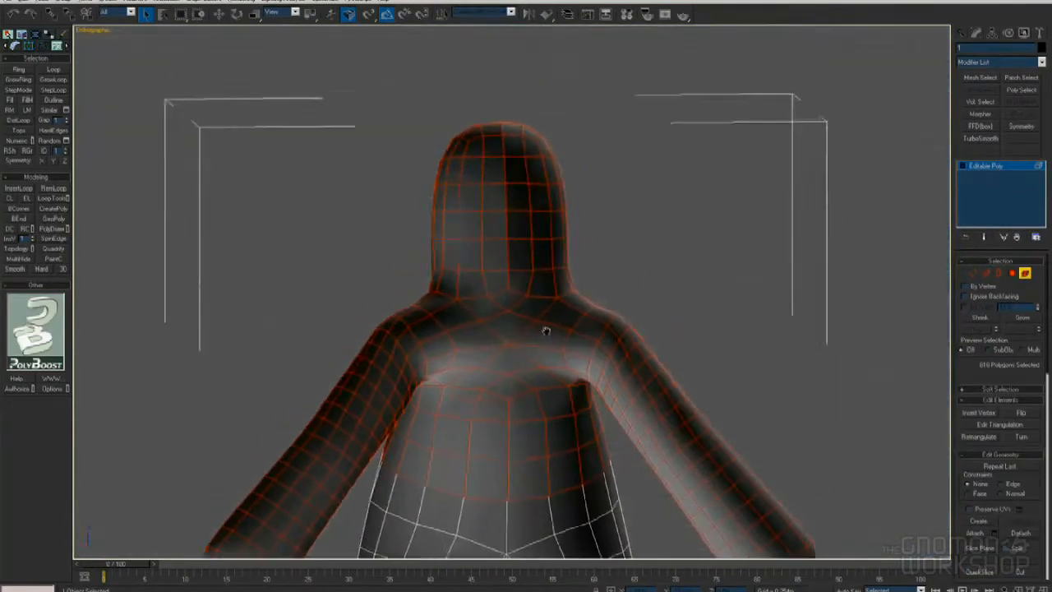
{"action": "scroll", "coordinate": [545, 331], "scroll_direction": "up", "scroll_amount": 2}
Split the upper body's remaining centre edges at the back and head, and delete the character's left half
{"action": "left_click", "coordinate": [514, 297]}
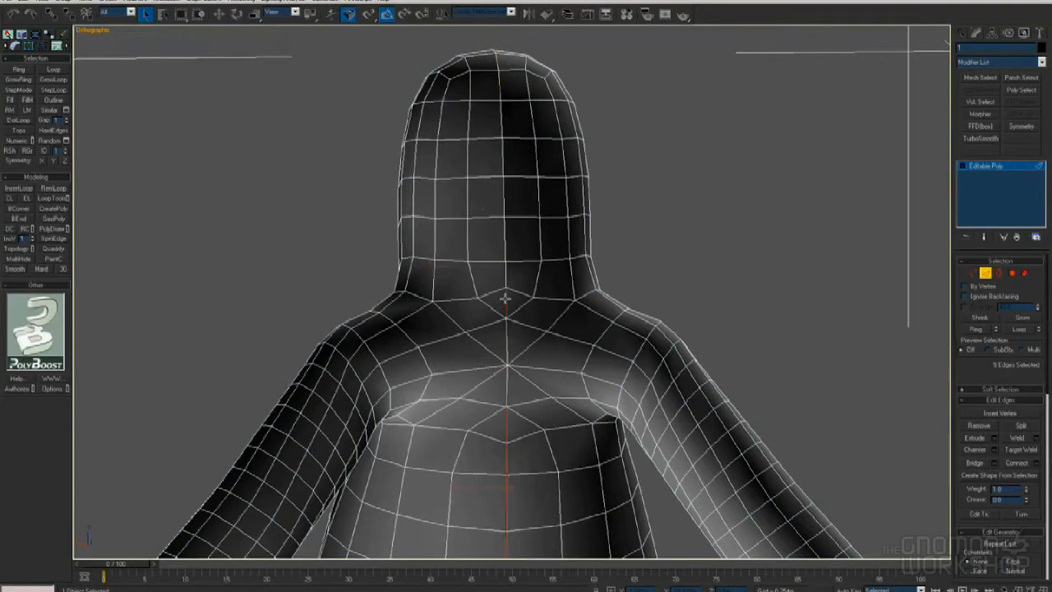
{"action": "scroll", "coordinate": [506, 271], "scroll_direction": "down", "scroll_amount": 4}
{"action": "middle_click_drag", "start_coordinate": [508, 275], "coordinate": [781, 386], "text": "alt"}
{"action": "scroll", "coordinate": [545, 293], "scroll_direction": "up", "scroll_amount": 2}
{"action": "left_click", "coordinate": [527, 325], "text": "ctrl"}
{"action": "left_click", "coordinate": [525, 348], "text": "ctrl"}
{"action": "scroll", "coordinate": [525, 347], "scroll_direction": "down", "scroll_amount": 2}
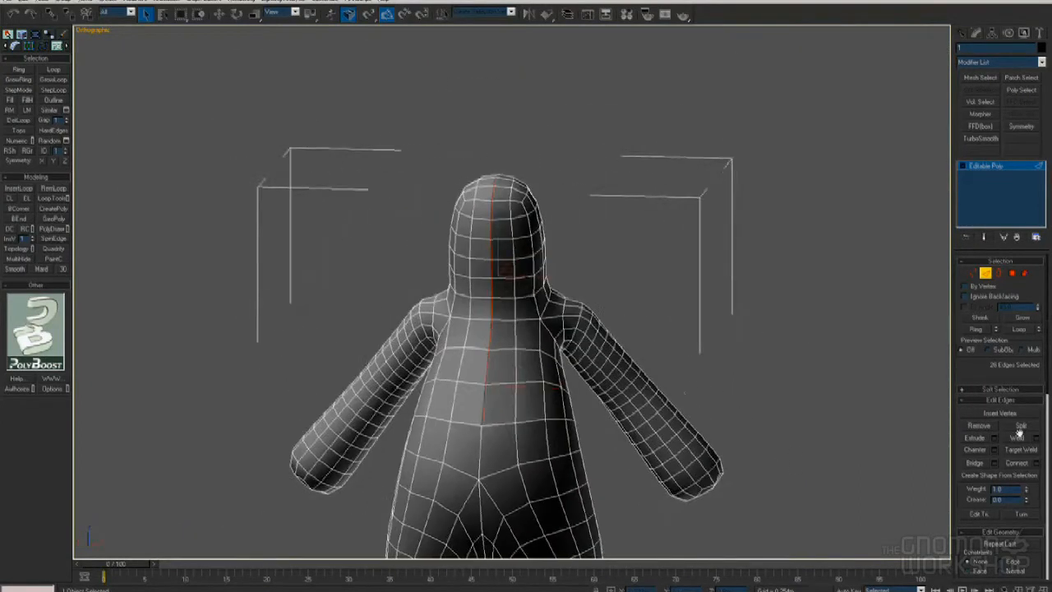
{"action": "left_click", "coordinate": [1025, 274]}
{"action": "left_click", "coordinate": [551, 304]}
{"action": "key", "text": "Delete"}
Split the lower body along its centre edge loop and delete the character's left half
{"action": "key", "text": "f"}
{"action": "scroll", "coordinate": [508, 325], "scroll_direction": "up", "scroll_amount": 3}
{"action": "left_click", "coordinate": [509, 334]}
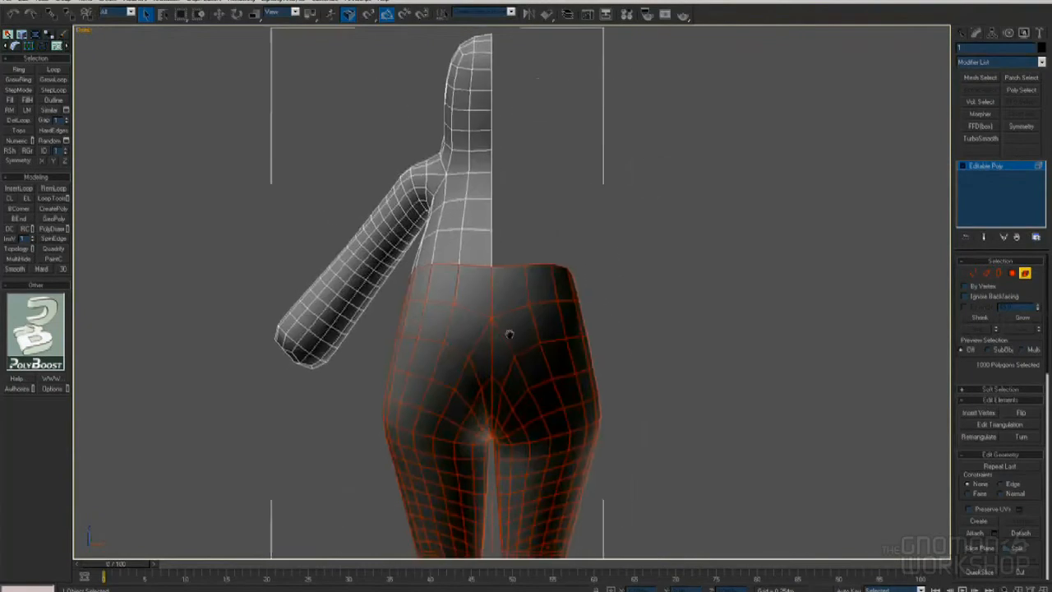
{"action": "scroll", "coordinate": [510, 334], "scroll_direction": "up", "scroll_amount": 2}
{"action": "key", "text": "2"}
{"action": "left_click", "coordinate": [494, 290]}
{"action": "middle_click_drag", "start_coordinate": [494, 291], "coordinate": [632, 294], "text": "alt"}
{"action": "middle_click_drag", "start_coordinate": [545, 344], "coordinate": [544, 377], "text": "alt"}
{"action": "middle_click_drag", "start_coordinate": [526, 271], "coordinate": [450, 258], "text": "alt"}
{"action": "left_click", "coordinate": [1018, 429]}
{"action": "key", "text": "5"}
{"action": "left_click", "coordinate": [664, 340]}
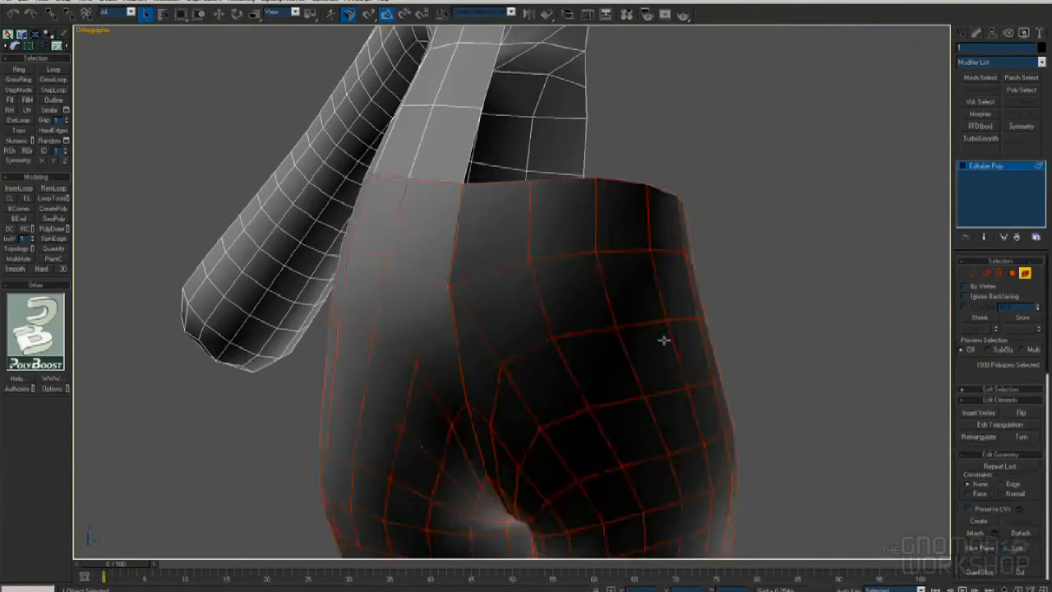
{"action": "key", "text": "Delete"}
Detach the upper-body element from the legs as a separate object and select it
{"action": "key", "text": "z"}
{"action": "key", "text": "f"}
{"action": "key", "text": "z"}
{"action": "scroll", "coordinate": [561, 377], "scroll_direction": "up", "scroll_amount": 2}
{"action": "key", "text": "5"}
{"action": "left_click", "coordinate": [1024, 273]}
{"action": "left_click", "coordinate": [487, 246]}
{"action": "left_click", "coordinate": [1022, 532]}
{"action": "left_click", "coordinate": [559, 310]}
{"action": "key", "text": "5"}
{"action": "left_click", "coordinate": [496, 237]}
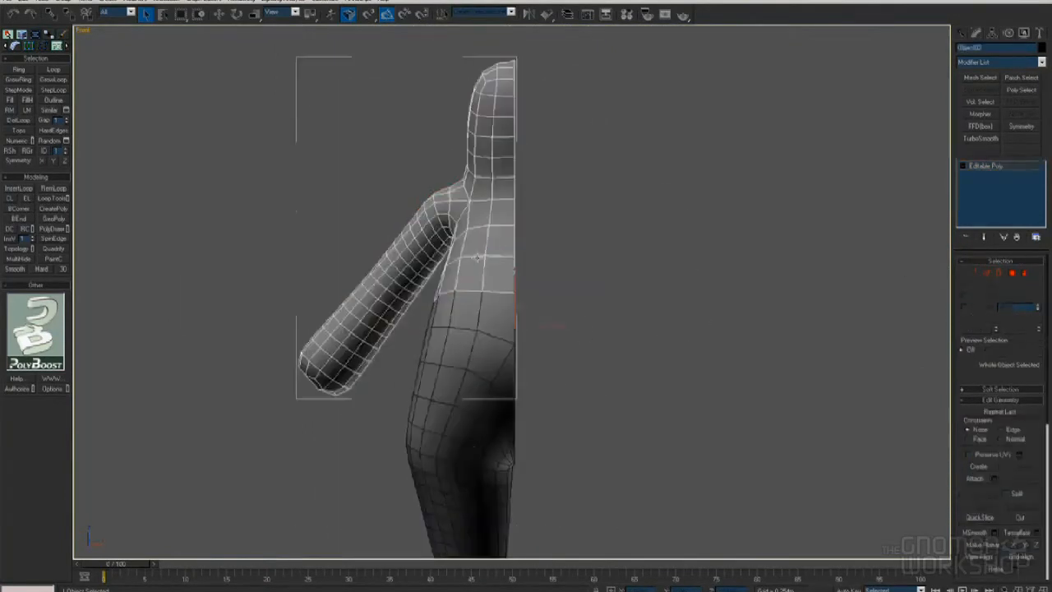
Isolate the upper body and split it along the edge loop at the base of the neck
{"action": "key", "text": "alt+q"}
{"action": "middle_click_drag", "start_coordinate": [499, 229], "coordinate": [514, 248]}
{"action": "left_click", "coordinate": [985, 273]}
{"action": "scroll", "coordinate": [500, 202], "scroll_direction": "up", "scroll_amount": 2}
{"action": "left_click", "coordinate": [516, 321]}
{"action": "middle_click_drag", "start_coordinate": [500, 201], "coordinate": [518, 294]}
{"action": "key", "text": "alt+l"}
{"action": "key", "text": "alt+q"}
{"action": "left_click", "coordinate": [1021, 425]}
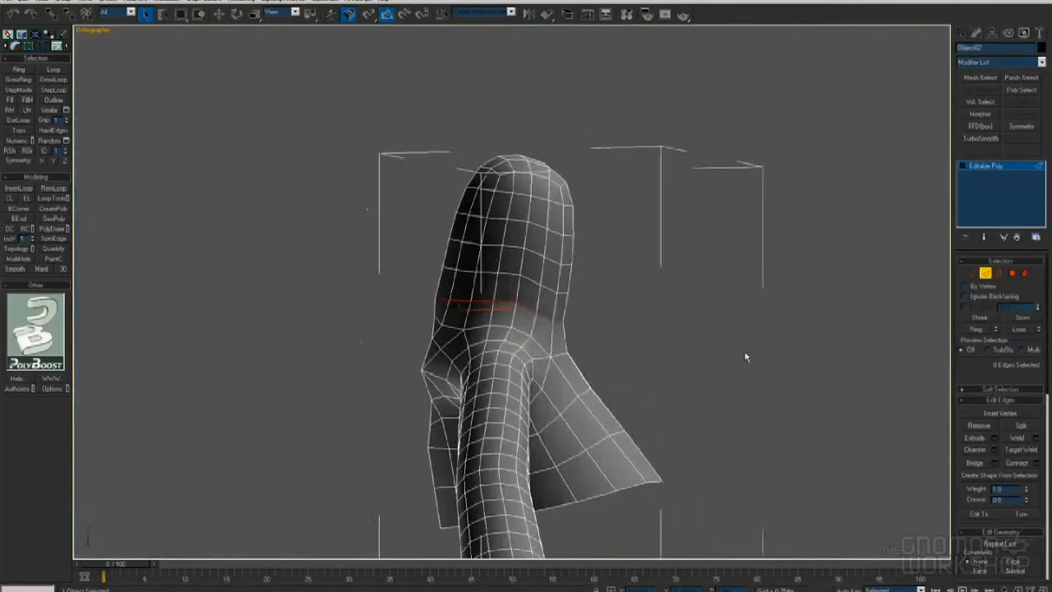
Detach the head and neck element from the torso as a separate object
{"action": "middle_click_drag", "start_coordinate": [731, 353], "coordinate": [575, 319], "text": "alt"}
{"action": "key", "text": "f"}
{"action": "left_click", "coordinate": [1024, 273]}
{"action": "left_click", "coordinate": [649, 202]}
{"action": "middle_click_drag", "start_coordinate": [671, 210], "coordinate": [577, 264]}
{"action": "left_click", "coordinate": [1016, 536]}
{"action": "left_click", "coordinate": [562, 308]}
{"action": "key", "text": "5"}
{"action": "left_click", "coordinate": [534, 273]}
Isolate the torso, separate the rounded cap at the arm's wrist edge loop and delete it
{"action": "left_click", "coordinate": [552, 367]}
{"action": "middle_click_drag", "start_coordinate": [553, 368], "coordinate": [536, 297]}
{"action": "key", "text": "alt+q"}
{"action": "middle_click_drag", "start_coordinate": [436, 398], "coordinate": [554, 293]}
{"action": "key", "text": "2"}
{"action": "left_click", "coordinate": [419, 364]}
{"action": "key", "text": "alt+l"}
{"action": "scroll", "coordinate": [418, 364], "scroll_direction": "up", "scroll_amount": 3}
{"action": "middle_click_drag", "start_coordinate": [418, 364], "coordinate": [456, 345], "text": "alt"}
{"action": "left_click", "coordinate": [1024, 272]}
{"action": "left_click", "coordinate": [369, 422]}
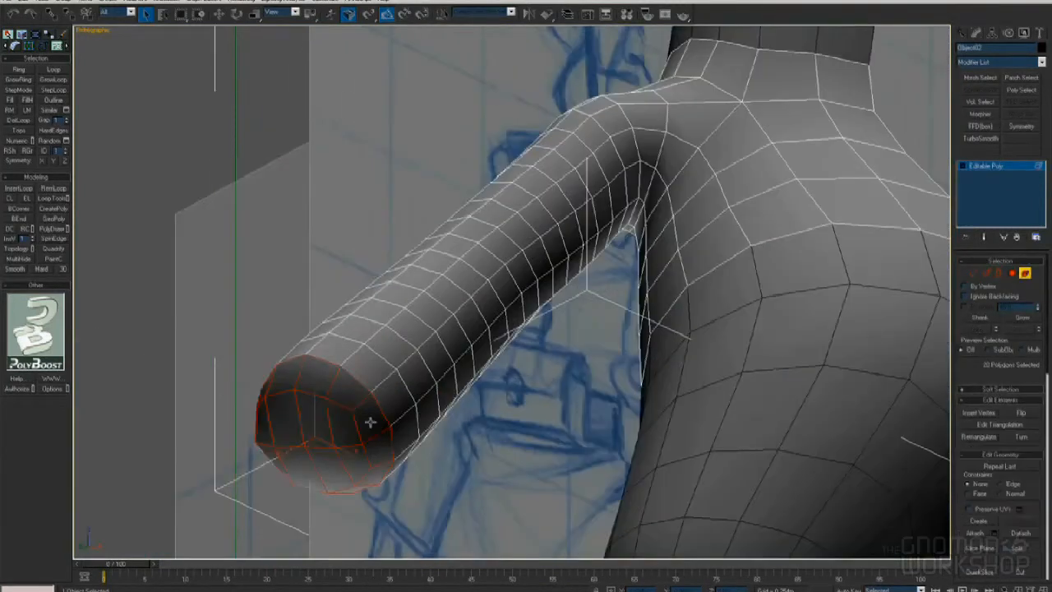
{"action": "key", "text": "Delete"}
{"action": "key", "text": "f"}
{"action": "scroll", "coordinate": [364, 367], "scroll_direction": "up", "scroll_amount": 2}
{"action": "middle_click_drag", "start_coordinate": [364, 366], "coordinate": [335, 508]}
{"action": "key", "text": "5"}
Isolate the lower body and select its waist and hip polygons, front and back, down to the jacket hem
{"action": "middle_click_drag", "start_coordinate": [427, 374], "coordinate": [465, 308]}
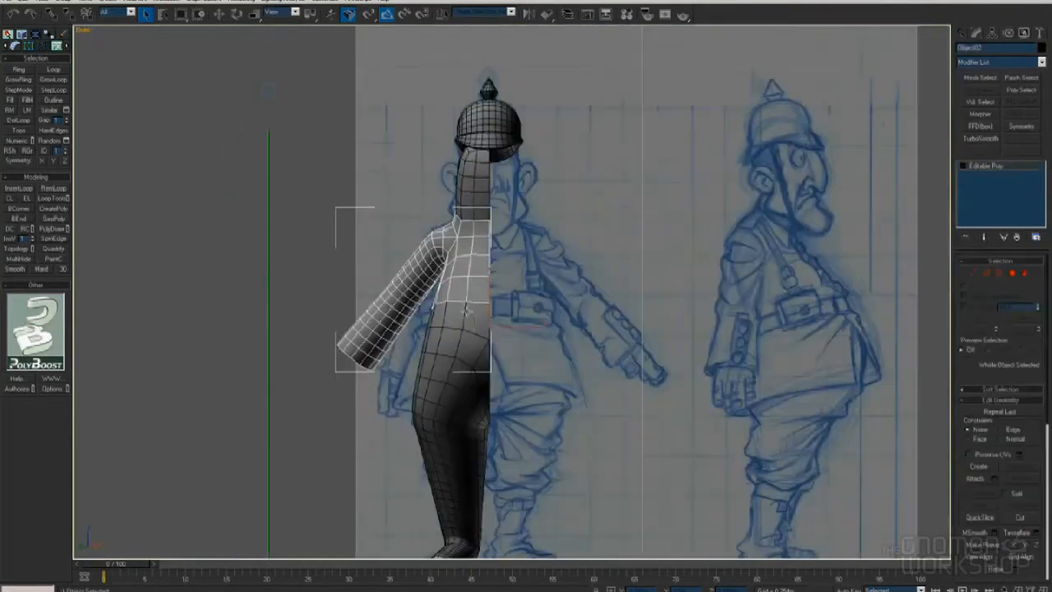
{"action": "left_click", "coordinate": [470, 322]}
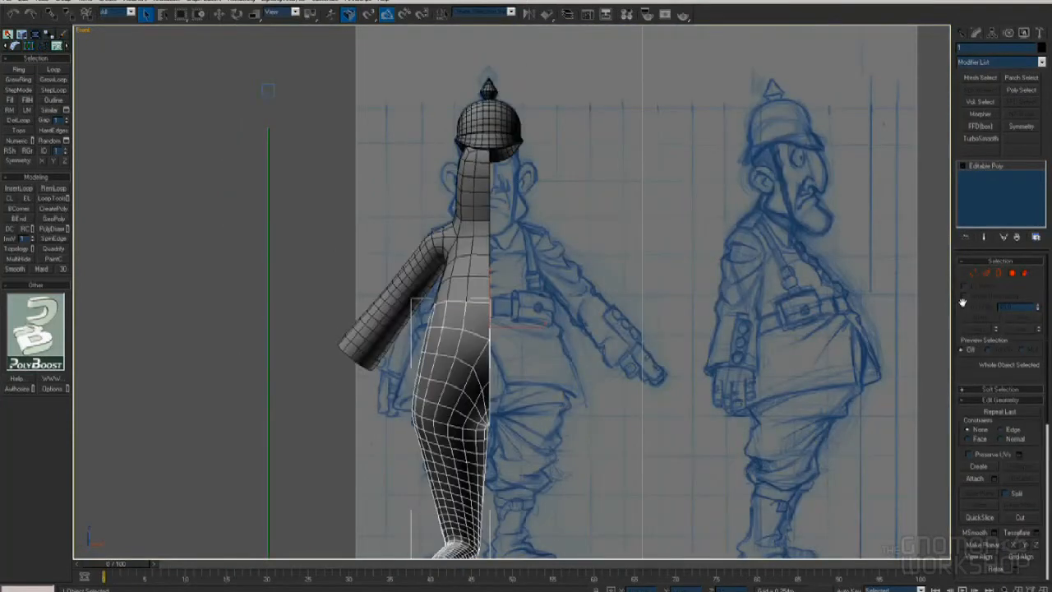
{"action": "key", "text": "4"}
{"action": "left_click", "coordinate": [476, 314]}
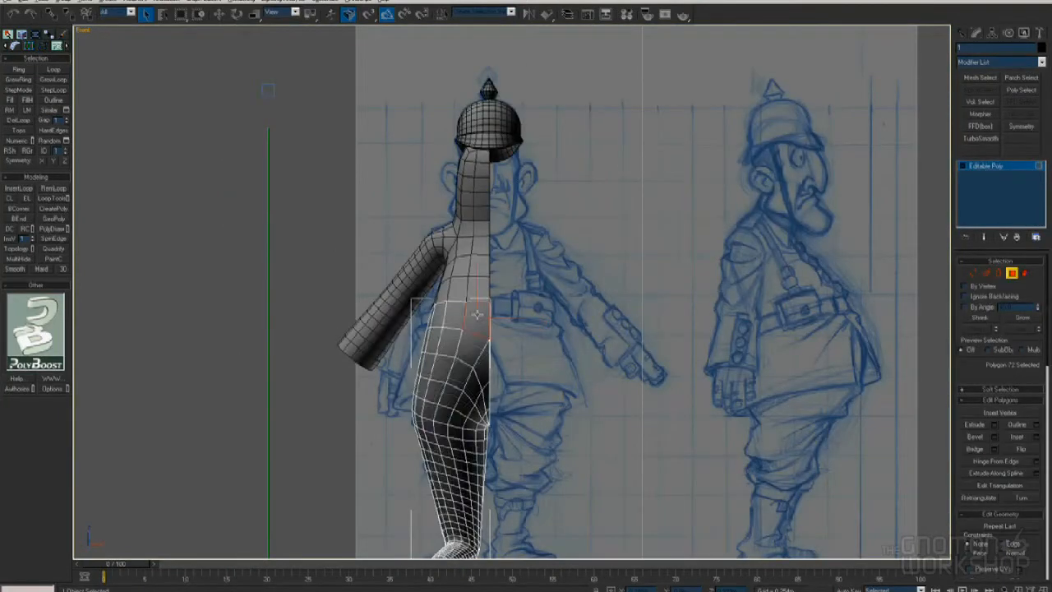
{"action": "mouse_move", "coordinate": [438, 366]}
{"action": "left_mouse_down"}
{"action": "mouse_move", "coordinate": [447, 324]}
{"action": "mouse_move", "coordinate": [432, 334]}
{"action": "left_mouse_up"}
{"action": "middle_click_drag", "start_coordinate": [403, 363], "coordinate": [439, 374], "text": "alt"}
{"action": "left_click_drag", "start_coordinate": [392, 340], "coordinate": [389, 317], "text": "ctrl"}
{"action": "mouse_move", "coordinate": [386, 329]}
{"action": "middle_mouse_down", "text": "alt"}
{"action": "mouse_move", "coordinate": [406, 353]}
{"action": "mouse_move", "coordinate": [539, 354]}
{"action": "middle_mouse_up", "text": "alt"}
{"action": "key", "text": "alt+q"}
{"action": "scroll", "coordinate": [493, 350], "scroll_direction": "up", "scroll_amount": 3}
{"action": "mouse_move", "coordinate": [413, 344]}
{"action": "left_mouse_down", "text": "ctrl"}
{"action": "mouse_move", "coordinate": [441, 406]}
{"action": "mouse_move", "coordinate": [449, 367]}
{"action": "mouse_move", "coordinate": [496, 417]}
{"action": "left_mouse_up", "text": "ctrl"}
{"action": "mouse_move", "coordinate": [497, 416]}
{"action": "middle_mouse_down", "text": "alt"}
{"action": "mouse_move", "coordinate": [486, 393]}
{"action": "mouse_move", "coordinate": [436, 390]}
{"action": "middle_mouse_up", "text": "alt"}
{"action": "key", "text": "f"}
{"action": "key", "text": "z"}
Clone the selected hip polygons to a separate object, offset from the leg, and select the clone
{"action": "right_click", "coordinate": [555, 334]}
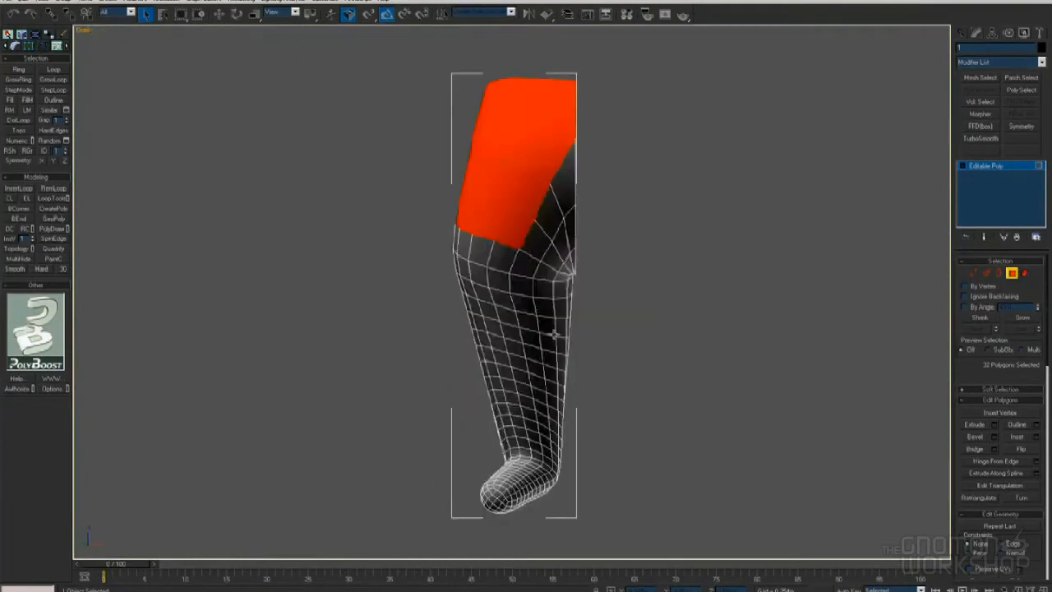
{"action": "right_click", "coordinate": [562, 337]}
{"action": "left_click", "coordinate": [585, 354]}
{"action": "middle_click_drag", "start_coordinate": [530, 272], "coordinate": [473, 407]}
{"action": "left_click_drag", "start_coordinate": [456, 287], "coordinate": [410, 267], "text": "shift"}
{"action": "left_click", "coordinate": [577, 301]}
{"action": "key", "text": "4"}
{"action": "left_click", "coordinate": [444, 237]}
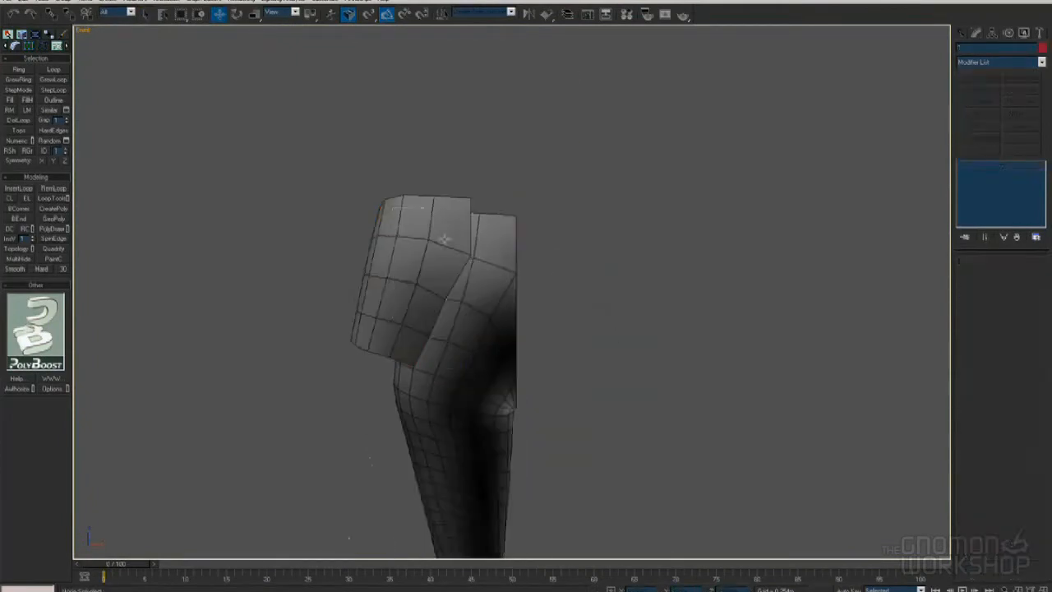
Turn on snapping, move the cloned hip section back onto the lower body, and leave isolation
{"action": "middle_click_drag", "start_coordinate": [443, 236], "coordinate": [423, 317]}
{"action": "left_click", "coordinate": [369, 15]}
{"action": "right_click", "coordinate": [369, 15]}
{"action": "left_click", "coordinate": [600, 231]}
{"action": "left_click_drag", "start_coordinate": [450, 278], "coordinate": [495, 295]}
{"action": "key", "text": "alt+q"}
Attach the cloned hip section to the torso in isolation and select the joined mesh's open borders
{"action": "left_click", "coordinate": [472, 253], "text": "ctrl"}
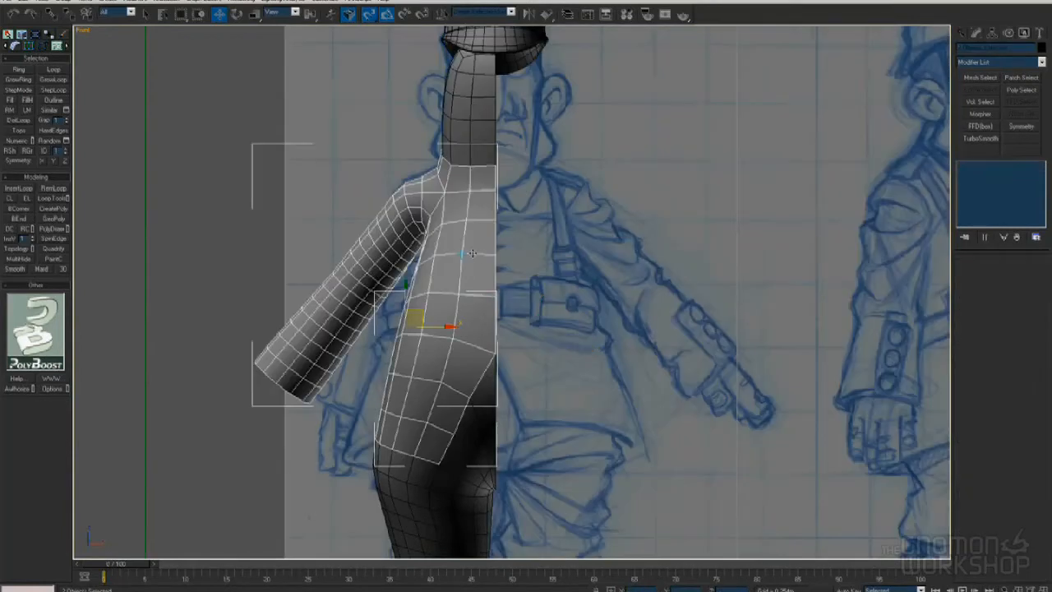
{"action": "key", "text": "alt+q"}
{"action": "left_click", "coordinate": [483, 281]}
{"action": "middle_click_drag", "start_coordinate": [441, 374], "coordinate": [537, 300], "text": "alt"}
{"action": "key", "text": "2"}
{"action": "left_click_drag", "start_coordinate": [699, 291], "coordinate": [507, 357]}
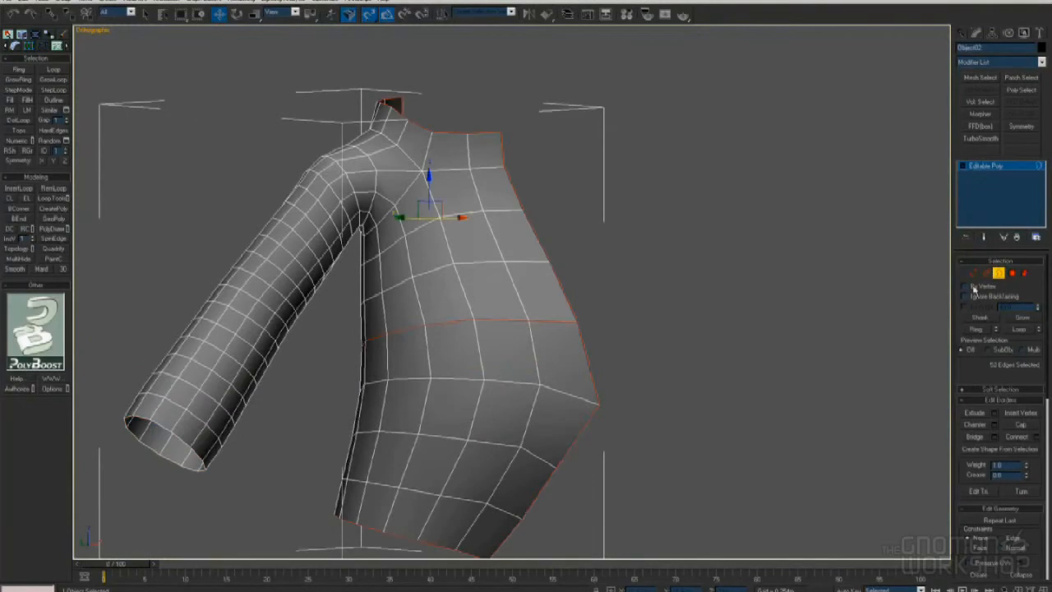
Convert the border selection to vertices and weld the torso and hip section with a 0.0m threshold
{"action": "left_click", "coordinate": [972, 273], "text": "ctrl"}
{"action": "scroll", "coordinate": [1044, 490], "scroll_direction": "down", "scroll_amount": 3}
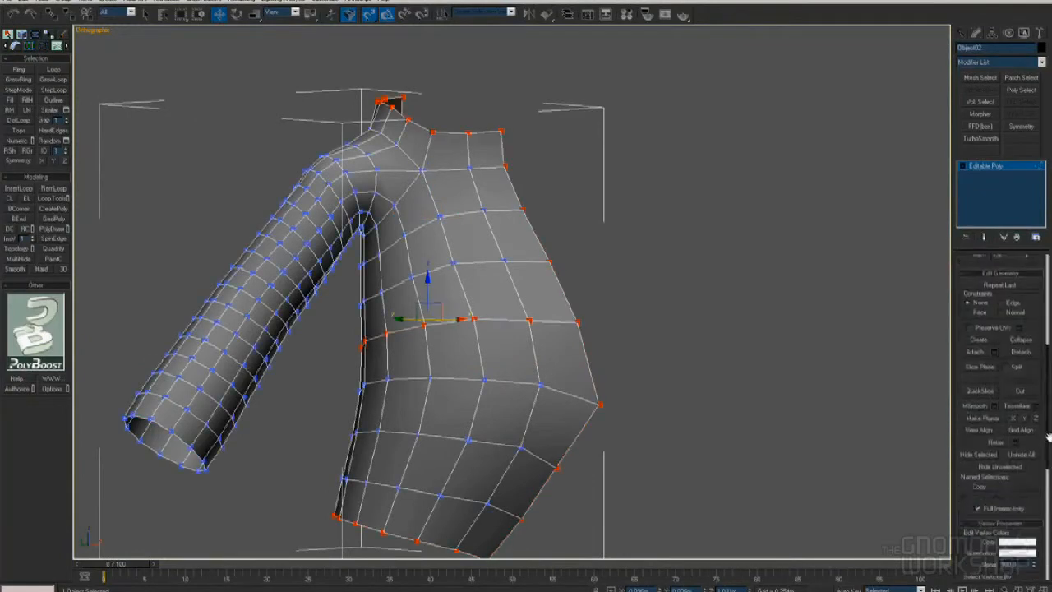
{"action": "left_click", "coordinate": [1036, 357]}
{"action": "right_click", "coordinate": [545, 295]}
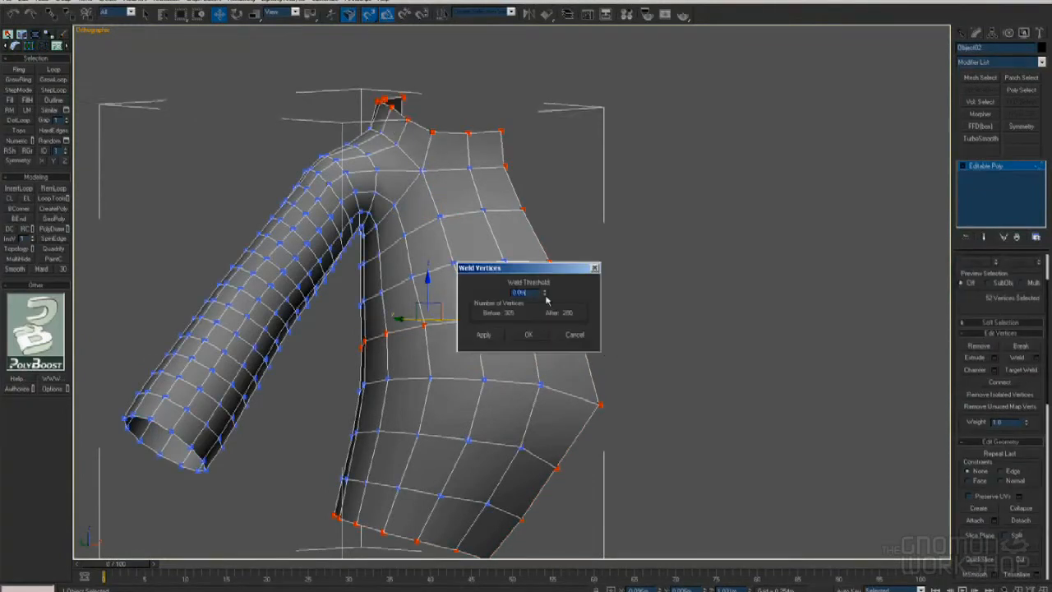
{"action": "left_click", "coordinate": [529, 334]}
{"action": "key", "text": "2"}
{"action": "middle_click_drag", "start_coordinate": [668, 298], "coordinate": [555, 397], "text": "alt"}
{"action": "scroll", "coordinate": [555, 397], "scroll_direction": "down", "scroll_amount": 10}
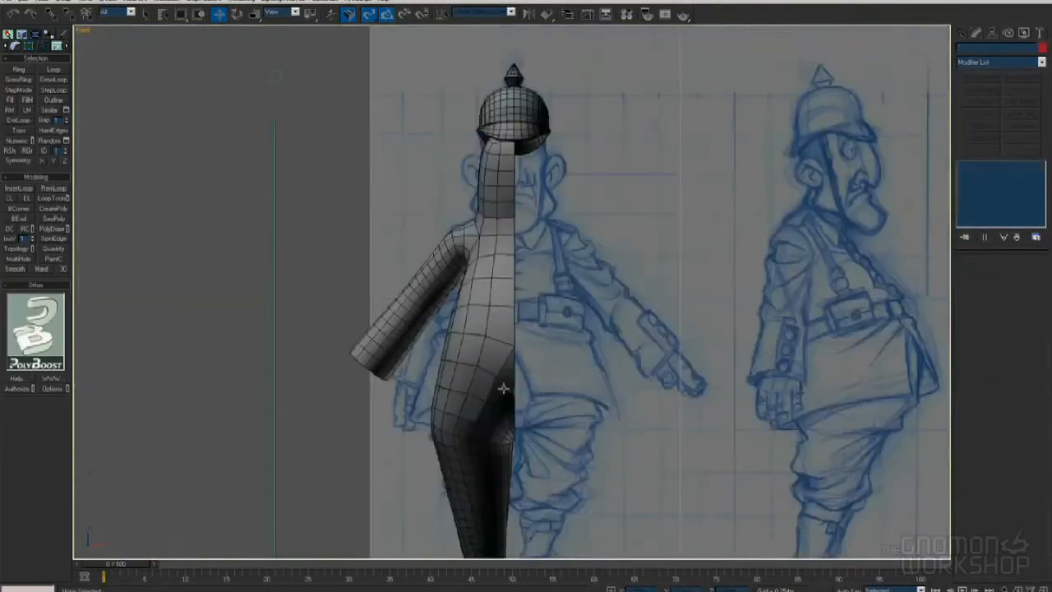
Select the jacket's hem vertices, front and back, and enable edge-distance soft selection with a 0.02m falloff
{"action": "left_click", "coordinate": [503, 388]}
{"action": "middle_click_drag", "start_coordinate": [503, 387], "coordinate": [506, 356]}
{"action": "left_click", "coordinate": [484, 318]}
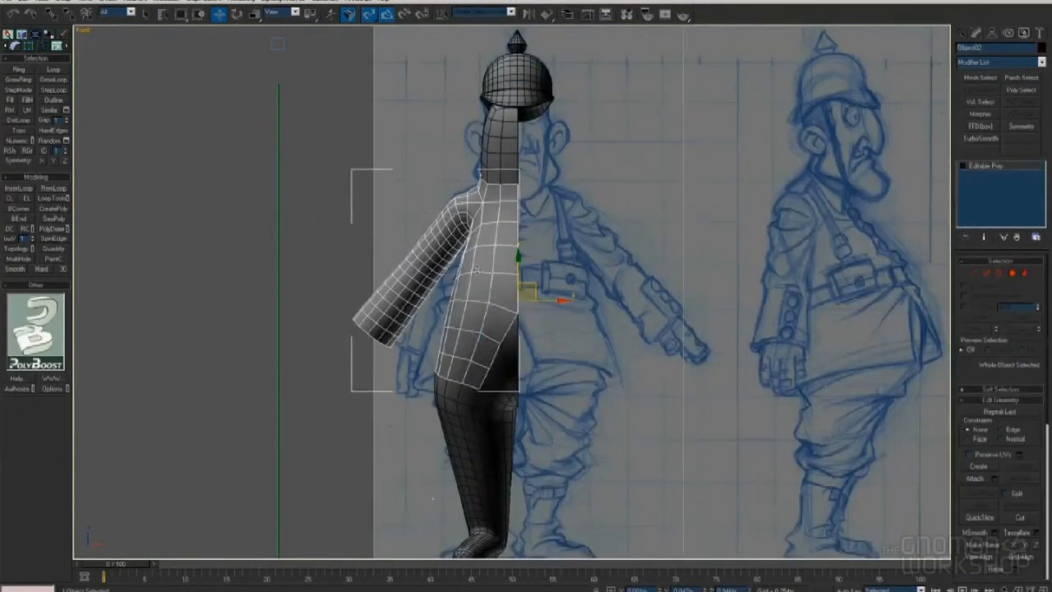
{"action": "scroll", "coordinate": [495, 259], "scroll_direction": "up", "scroll_amount": 2}
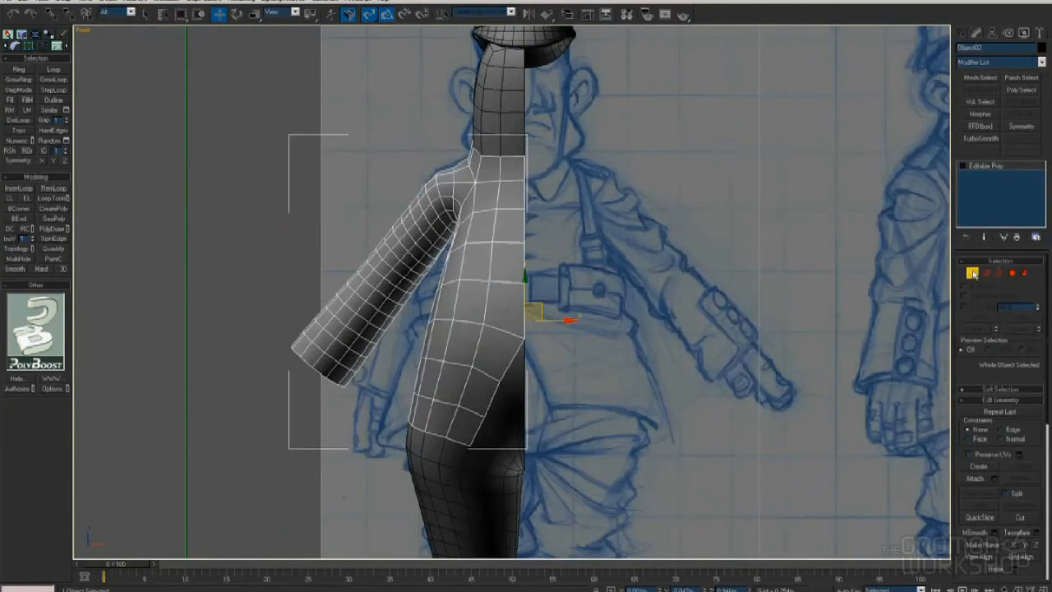
{"action": "left_click", "coordinate": [972, 274]}
{"action": "key", "text": "F3"}
{"action": "left_click_drag", "start_coordinate": [490, 478], "coordinate": [376, 386]}
{"action": "key", "text": "F3"}
{"action": "left_click", "coordinate": [964, 389]}
{"action": "left_click", "coordinate": [964, 345]}
{"action": "left_click_drag", "start_coordinate": [1027, 381], "coordinate": [1024, 428]}
{"action": "left_click", "coordinate": [967, 356]}
{"action": "left_click_drag", "start_coordinate": [1036, 354], "coordinate": [1034, 335]}
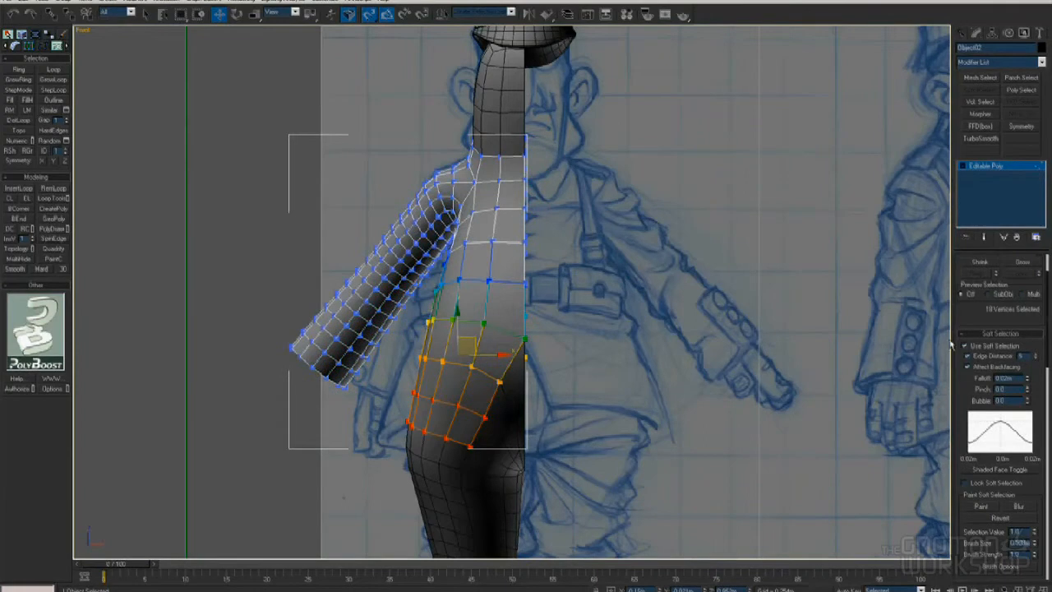
Flare the jacket hem outward toward the front sketch and pull its outer corner vertices to the coat outline
{"action": "left_click_drag", "start_coordinate": [488, 355], "coordinate": [469, 354]}
{"action": "left_click_drag", "start_coordinate": [383, 418], "coordinate": [410, 438]}
{"action": "scroll", "coordinate": [489, 362], "scroll_direction": "down", "scroll_amount": 2}
{"action": "middle_click_drag", "start_coordinate": [489, 345], "coordinate": [485, 387]}
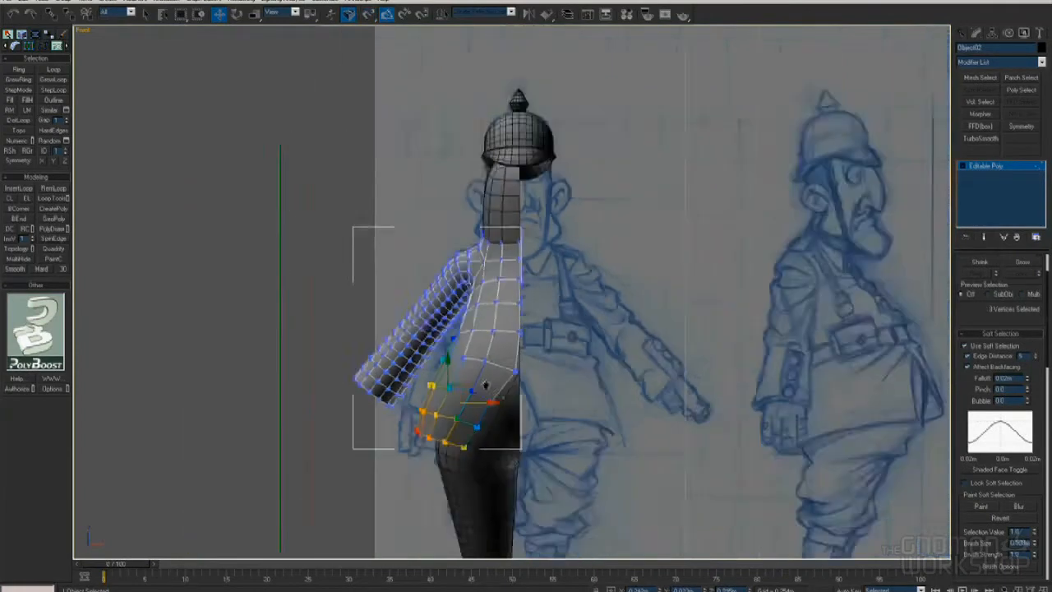
Pull the jacket's lower side and belly vertices toward the coat outline of the front sketch using soft selection
{"action": "scroll", "coordinate": [485, 385], "scroll_direction": "up", "scroll_amount": 2}
{"action": "left_click", "coordinate": [456, 347]}
{"action": "left_click", "coordinate": [458, 404]}
{"action": "key", "text": "F3"}
{"action": "left_click_drag", "start_coordinate": [451, 378], "coordinate": [408, 409]}
{"action": "key", "text": "F3"}
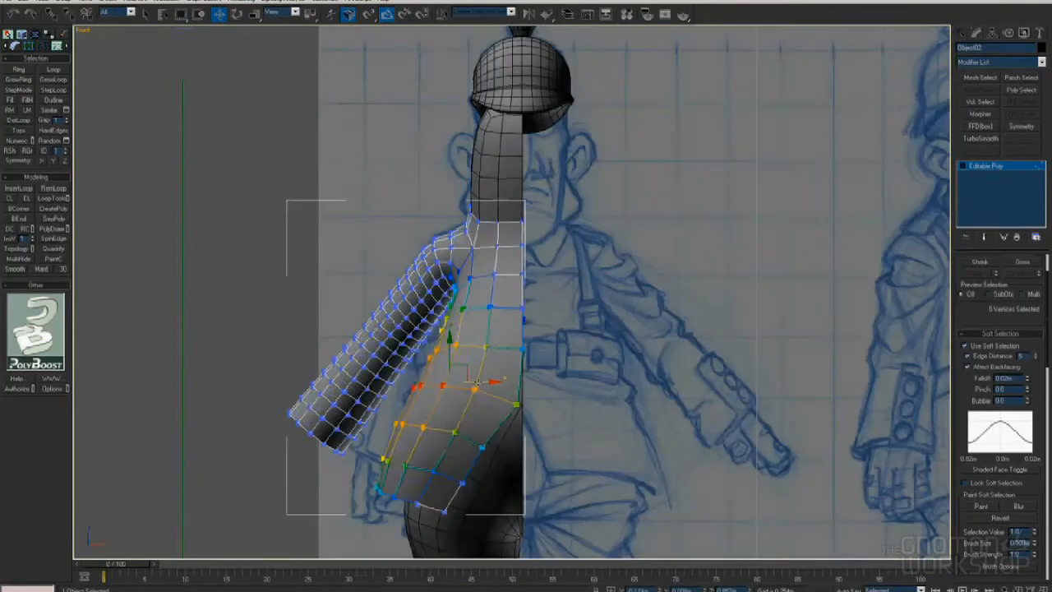
{"action": "left_click", "coordinate": [511, 404]}
Save the scene and mirror the half jacket with a Symmetry modifier, using the World coordinate system and its transform center
{"action": "key", "text": "ctrl+s"}
{"action": "scroll", "coordinate": [546, 403], "scroll_direction": "down", "scroll_amount": 3}
{"action": "key", "text": "1"}
{"action": "left_click", "coordinate": [545, 400]}
{"action": "left_click", "coordinate": [504, 348]}
{"action": "left_click", "coordinate": [294, 12]}
{"action": "left_click", "coordinate": [272, 36]}
{"action": "left_click_drag", "start_coordinate": [310, 14], "coordinate": [312, 62]}
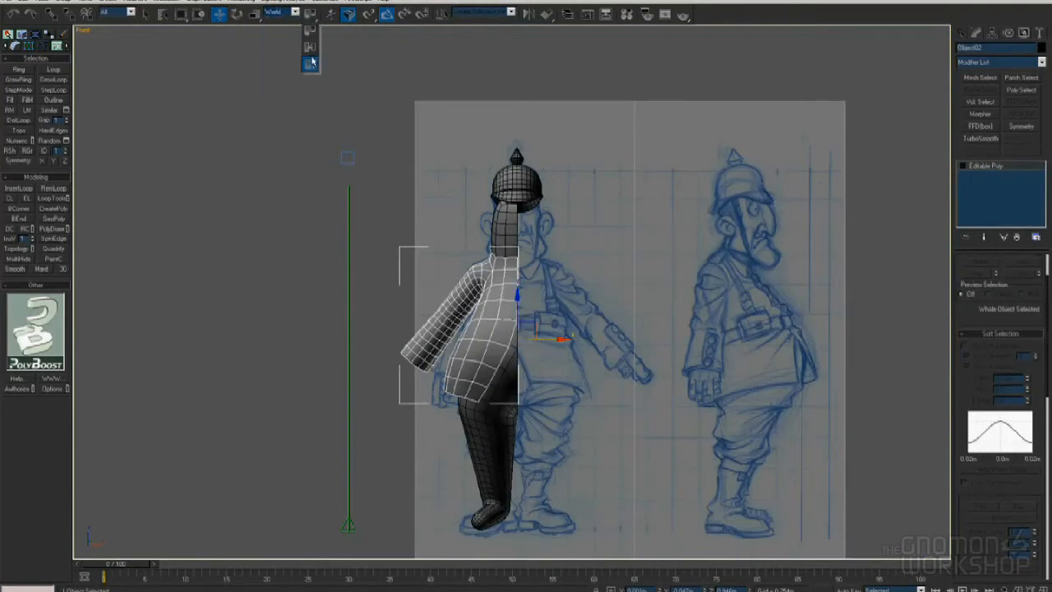
{"action": "left_click", "coordinate": [1020, 126]}
{"action": "scroll", "coordinate": [564, 315], "scroll_direction": "up", "scroll_amount": 3}
{"action": "mouse_move", "coordinate": [563, 316]}
{"action": "middle_mouse_down"}
{"action": "mouse_move", "coordinate": [580, 277]}
{"action": "mouse_move", "coordinate": [576, 194]}
{"action": "middle_mouse_up"}
{"action": "scroll", "coordinate": [576, 194], "scroll_direction": "down", "scroll_amount": 2}
Make the mirrored jacket see-through and hide it to expose the hips of the leg mesh
{"action": "left_click", "coordinate": [355, 301]}
{"action": "left_click", "coordinate": [508, 292]}
{"action": "key", "text": "F3"}
{"action": "key", "text": "F3"}
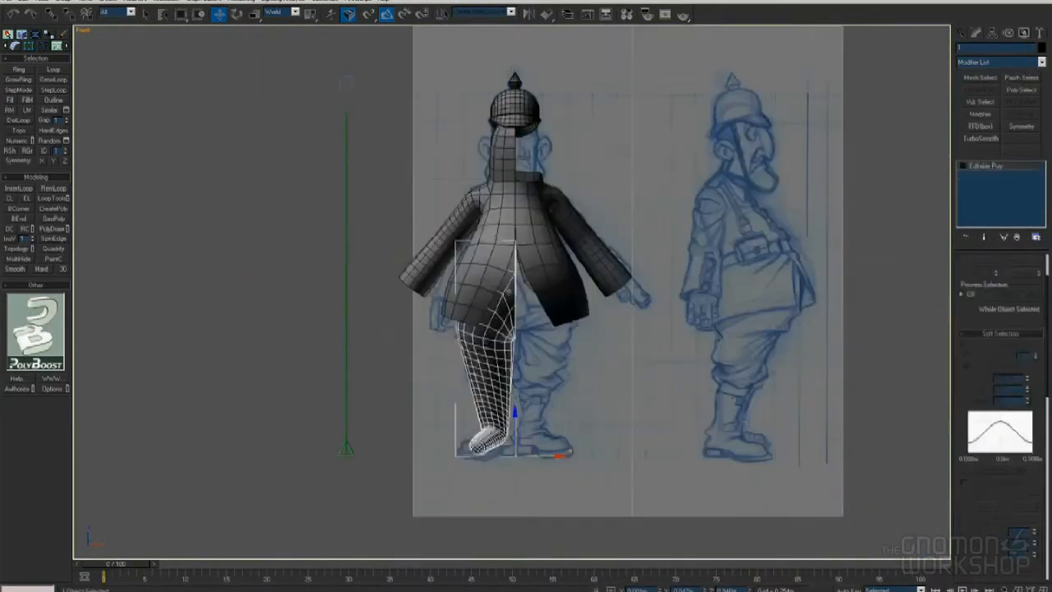
{"action": "scroll", "coordinate": [505, 316], "scroll_direction": "up", "scroll_amount": 2}
{"action": "left_click", "coordinate": [501, 339]}
{"action": "key", "text": "alt+x"}
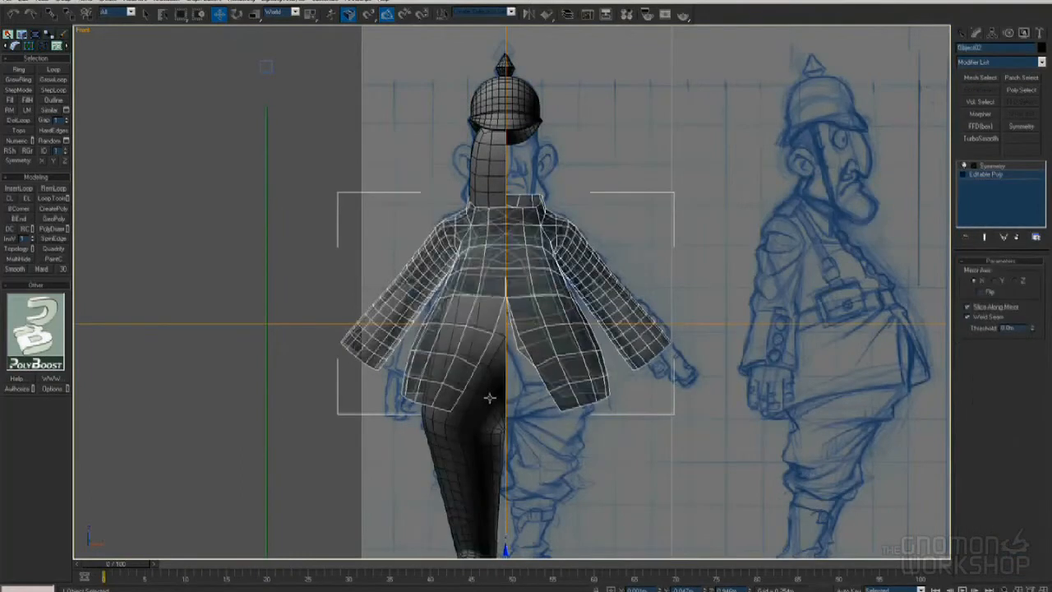
{"action": "key", "text": "alt+h"}
Select the open waist edge loop of the leg mesh and scale it vertically to level it
{"action": "left_click", "coordinate": [480, 342]}
{"action": "middle_click_drag", "start_coordinate": [478, 342], "coordinate": [511, 319]}
{"action": "scroll", "coordinate": [511, 318], "scroll_direction": "up", "scroll_amount": 2}
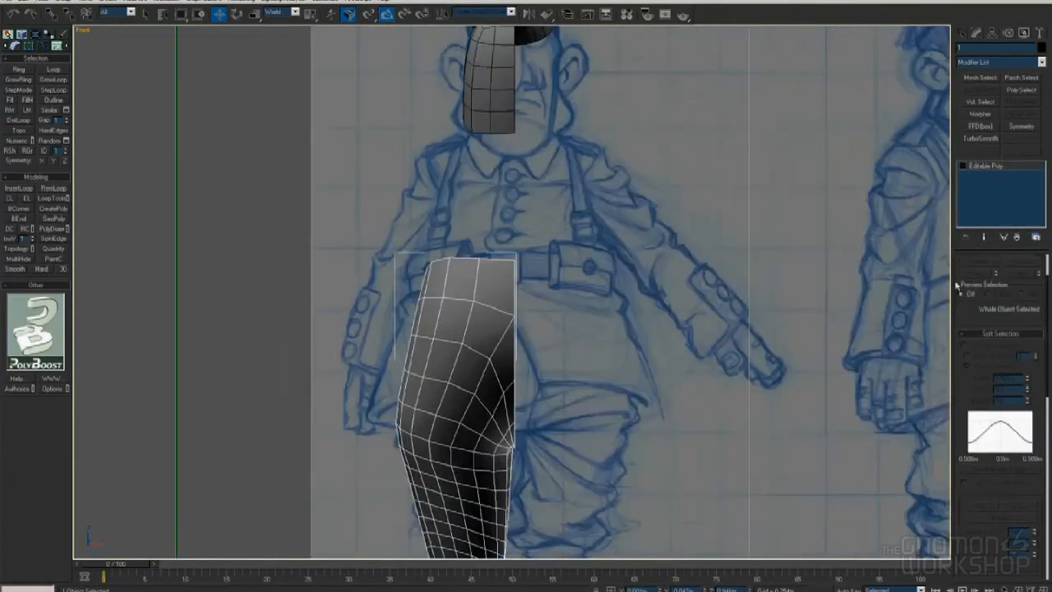
{"action": "scroll", "coordinate": [965, 312], "scroll_direction": "up", "scroll_amount": 2}
{"action": "left_click", "coordinate": [999, 273]}
{"action": "double_click", "coordinate": [467, 260]}
{"action": "right_click", "coordinate": [491, 253]}
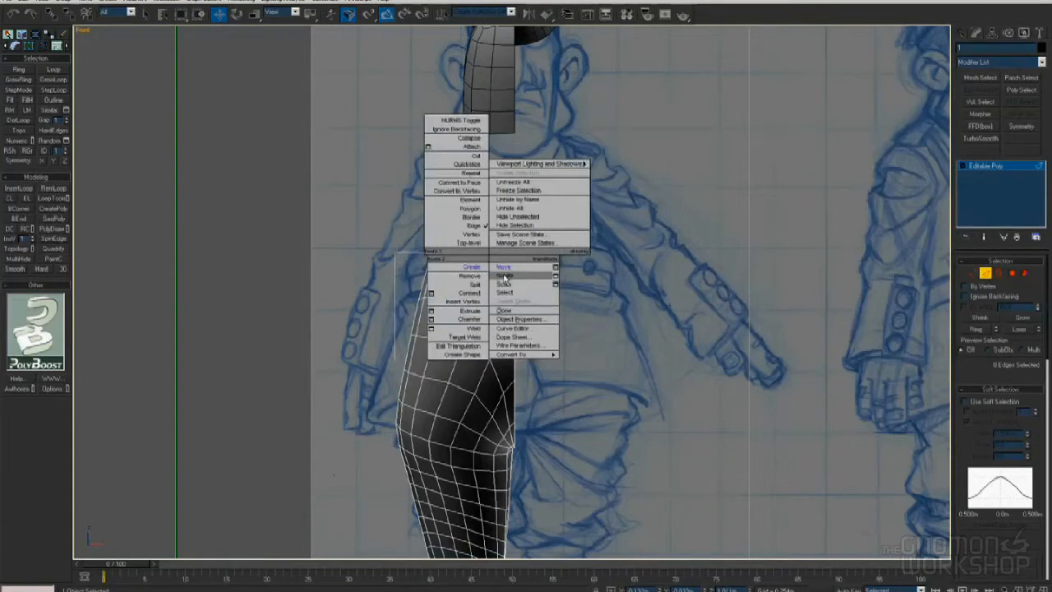
{"action": "left_click", "coordinate": [503, 284]}
{"action": "key", "text": "F3"}
{"action": "middle_click_drag", "start_coordinate": [462, 266], "coordinate": [515, 272], "text": "alt"}
{"action": "left_click_drag", "start_coordinate": [460, 226], "coordinate": [459, 279]}
{"action": "middle_click_drag", "start_coordinate": [459, 279], "coordinate": [418, 266], "text": "alt"}
{"action": "key", "text": "f"}
{"action": "scroll", "coordinate": [575, 254], "scroll_direction": "down", "scroll_amount": 2}
{"action": "key", "text": "F3"}
{"action": "scroll", "coordinate": [512, 294], "scroll_direction": "up", "scroll_amount": 4}
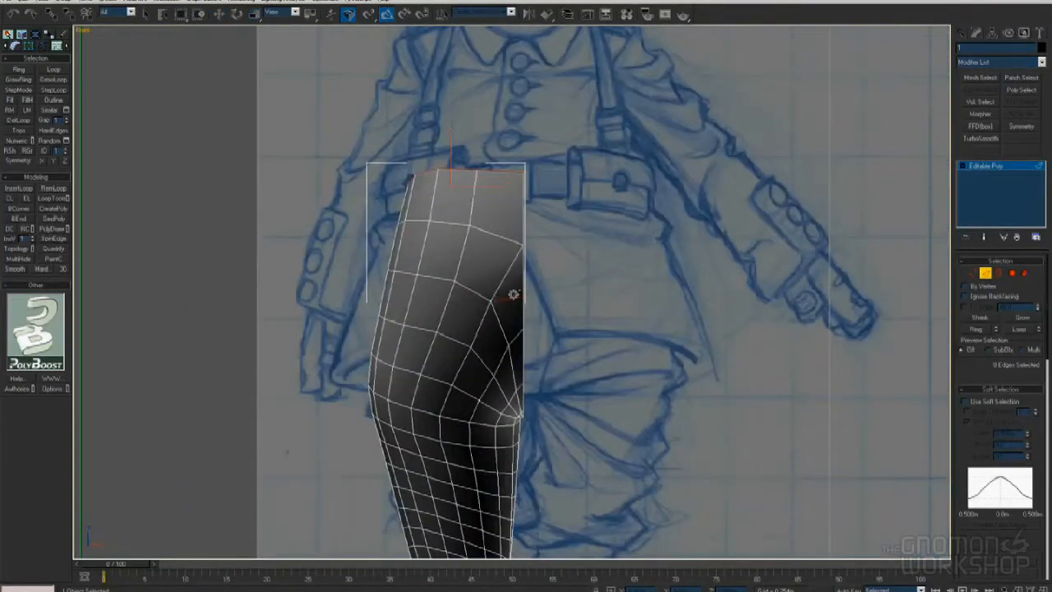
Cut a vertical edge down the front of the hips beside the center line, remove the diagonal edge and constrain vertex moves to edges
{"action": "right_click", "coordinate": [508, 172]}
{"action": "right_click", "coordinate": [511, 261]}
{"action": "key", "text": "Escape"}
{"action": "left_click", "coordinate": [507, 271]}
{"action": "key", "text": "BackSpace"}
{"action": "key", "text": "1"}
{"action": "left_click", "coordinate": [522, 246]}
{"action": "key", "text": "w"}
{"action": "right_click", "coordinate": [566, 250]}
{"action": "left_click", "coordinate": [584, 254]}
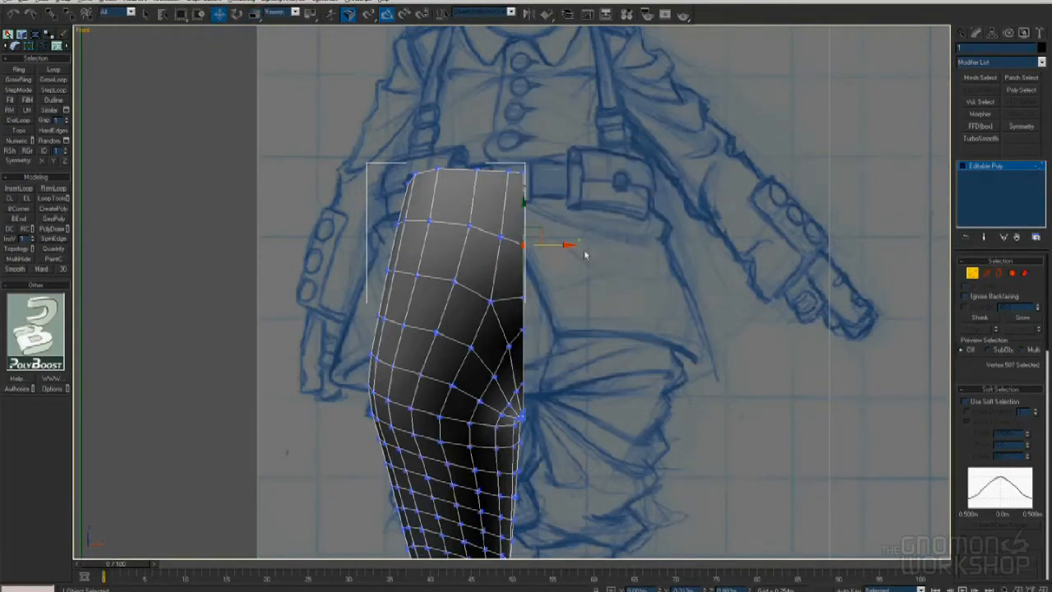
Cut a matching vertical edge down the back of the hips, remove the diagonal edge and slide the center vertex along its edge
{"action": "scroll", "coordinate": [985, 373], "scroll_direction": "down", "scroll_amount": 4}
{"action": "middle_click_drag", "start_coordinate": [493, 238], "coordinate": [481, 282], "text": "alt"}
{"action": "scroll", "coordinate": [545, 306], "scroll_direction": "up", "scroll_amount": 2}
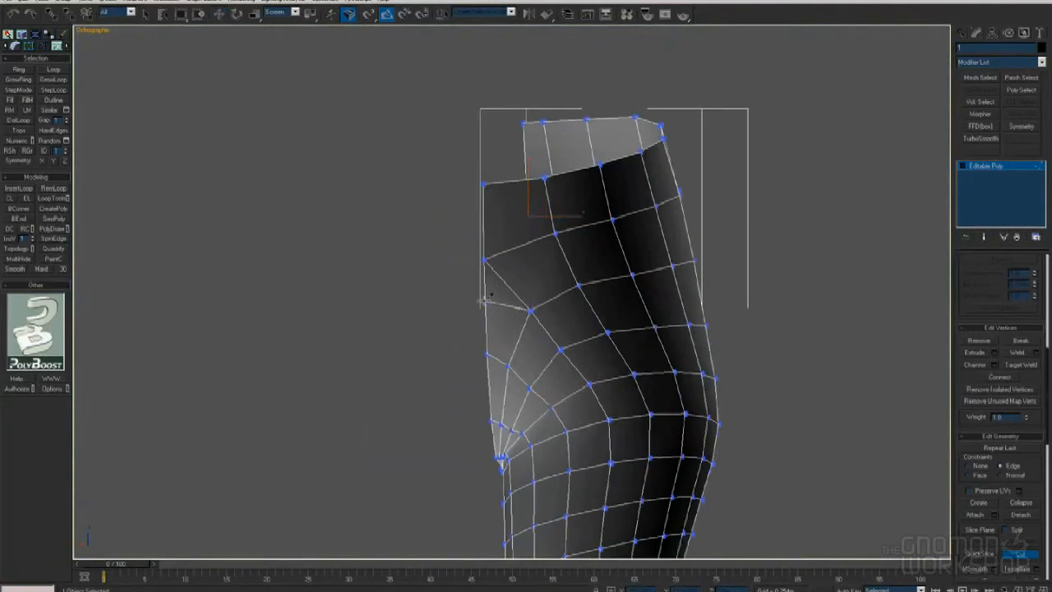
{"action": "key", "text": "2"}
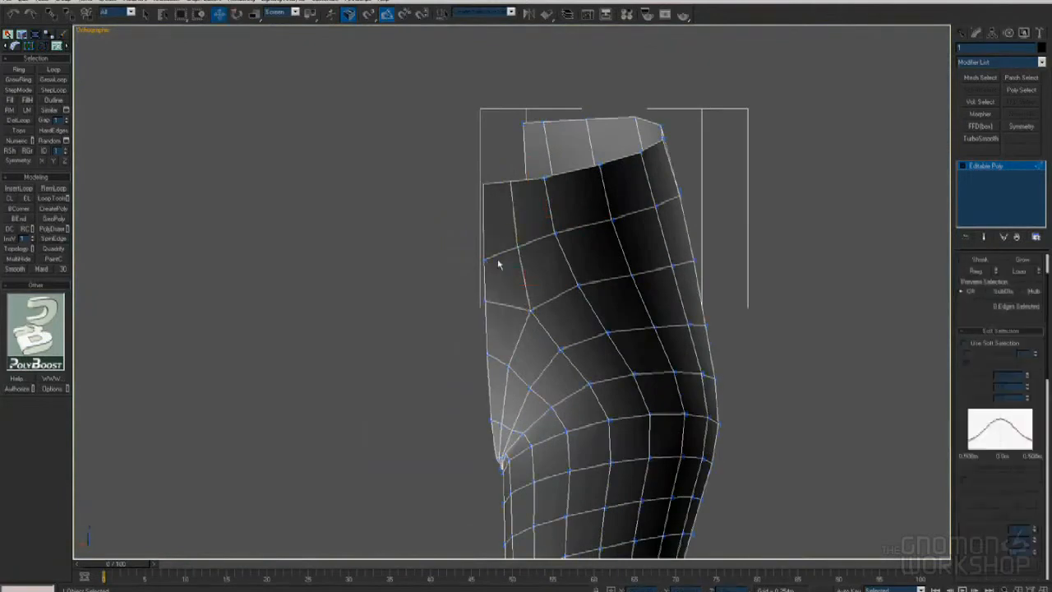
{"action": "right_click", "coordinate": [565, 272], "text": "alt"}
{"action": "left_click", "coordinate": [577, 247]}
{"action": "left_click_drag", "start_coordinate": [485, 231], "coordinate": [484, 222]}
{"action": "scroll", "coordinate": [487, 224], "scroll_direction": "down", "scroll_amount": 2}
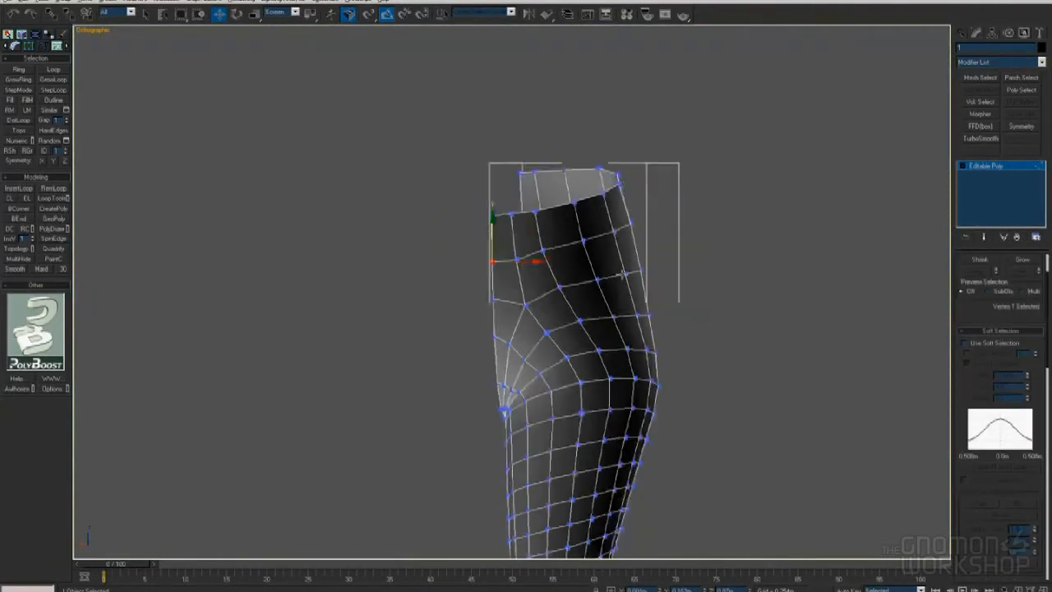
Leave vertex editing and mirror the half leg mesh with a Symmetry modifier
{"action": "middle_click_drag", "start_coordinate": [497, 238], "coordinate": [465, 277], "text": "alt"}
{"action": "key", "text": "v"}
{"action": "left_click", "coordinate": [475, 283]}
{"action": "scroll", "coordinate": [479, 322], "scroll_direction": "down", "scroll_amount": 2}
{"action": "scroll", "coordinate": [507, 327], "scroll_direction": "up", "scroll_amount": 4}
{"action": "scroll", "coordinate": [516, 328], "scroll_direction": "down", "scroll_amount": 4}
{"action": "key", "text": "1"}
{"action": "left_click", "coordinate": [518, 326]}
{"action": "left_click", "coordinate": [470, 296]}
{"action": "left_click", "coordinate": [1021, 127]}
{"action": "middle_click_drag", "start_coordinate": [612, 220], "coordinate": [625, 223], "text": "alt"}
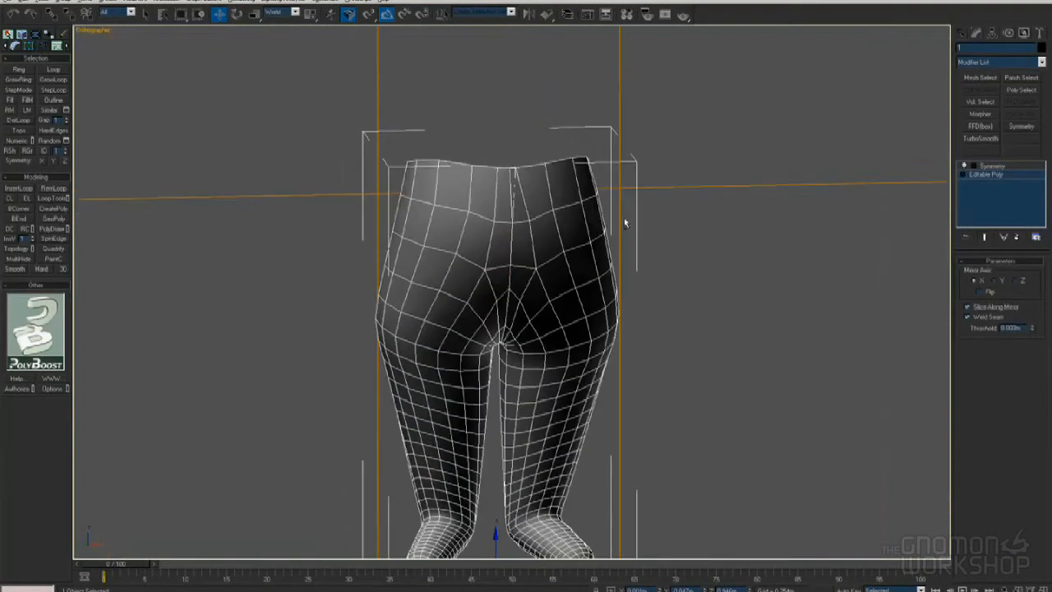
{"action": "middle_click_drag", "start_coordinate": [668, 250], "coordinate": [617, 246], "text": "alt"}
{"action": "key", "text": "f"}
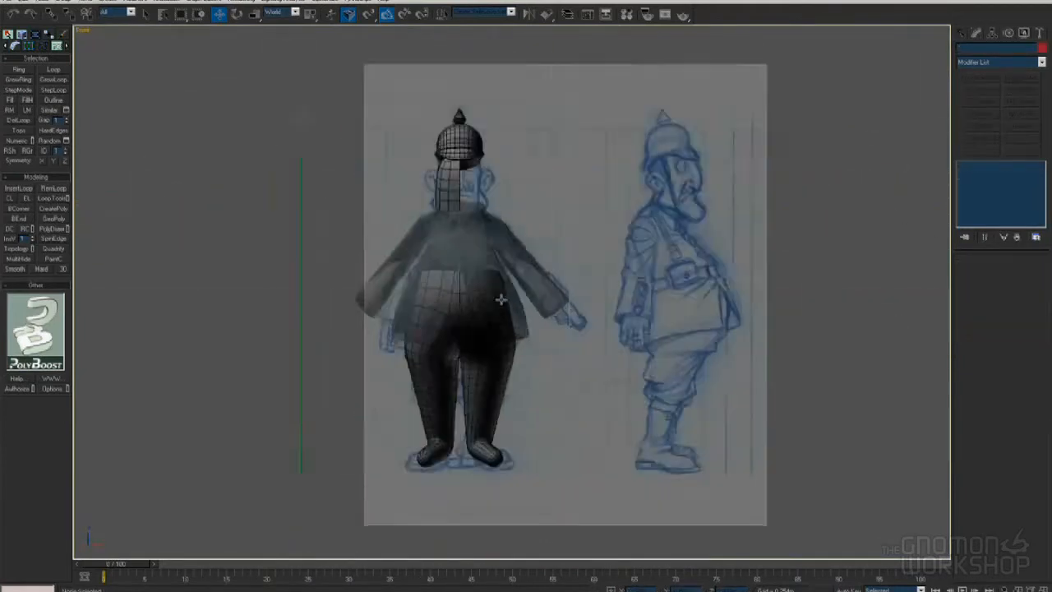
Slide the jacket's front collar vertices down along their edges below the symmetry modifier to open the neckline
{"action": "left_click", "coordinate": [500, 299]}
{"action": "scroll", "coordinate": [501, 299], "scroll_direction": "up", "scroll_amount": 2}
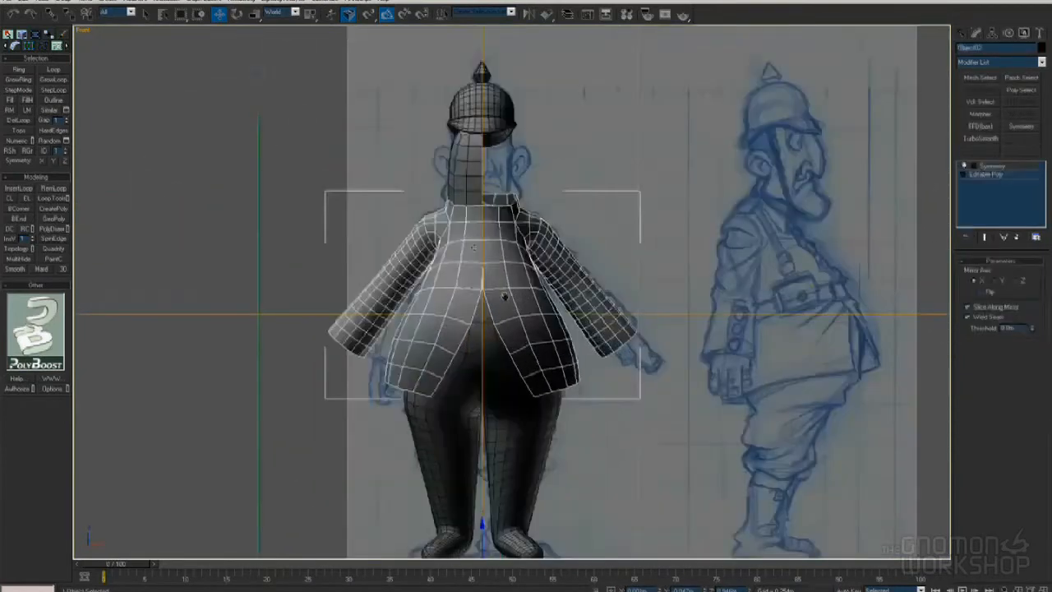
{"action": "middle_click_drag", "start_coordinate": [505, 298], "coordinate": [541, 427]}
{"action": "scroll", "coordinate": [512, 394], "scroll_direction": "up", "scroll_amount": 2}
{"action": "middle_click_drag", "start_coordinate": [512, 395], "coordinate": [525, 323]}
{"action": "left_click", "coordinate": [981, 184]}
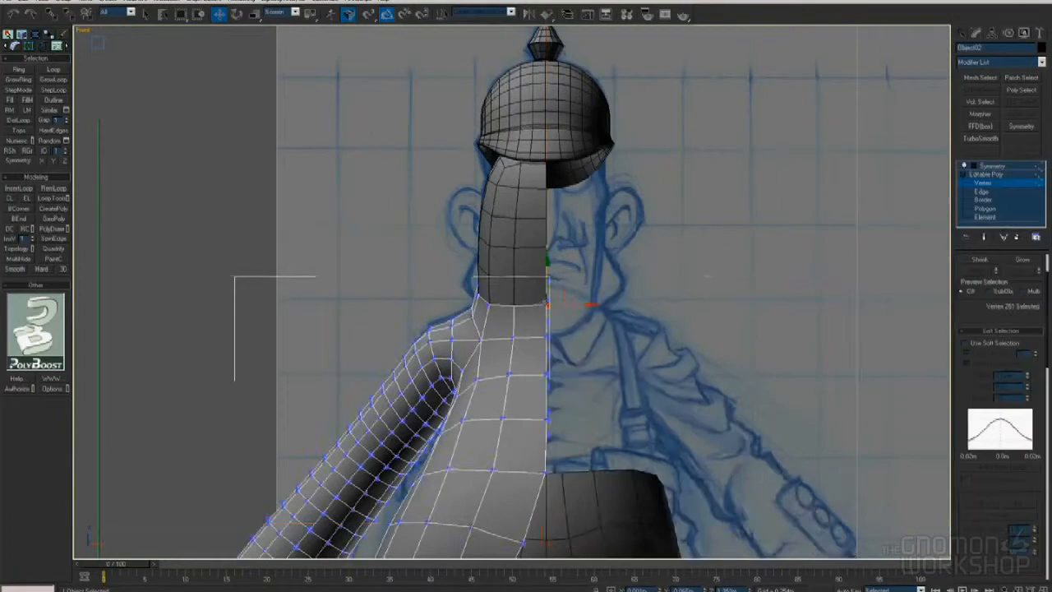
{"action": "middle_click_drag", "start_coordinate": [706, 319], "coordinate": [627, 329], "text": "alt"}
{"action": "right_click", "coordinate": [627, 330], "text": "alt"}
{"action": "left_click", "coordinate": [657, 305]}
{"action": "scroll", "coordinate": [966, 328], "scroll_direction": "down", "scroll_amount": 3}
{"action": "scroll", "coordinate": [967, 326], "scroll_direction": "down", "scroll_amount": 2}
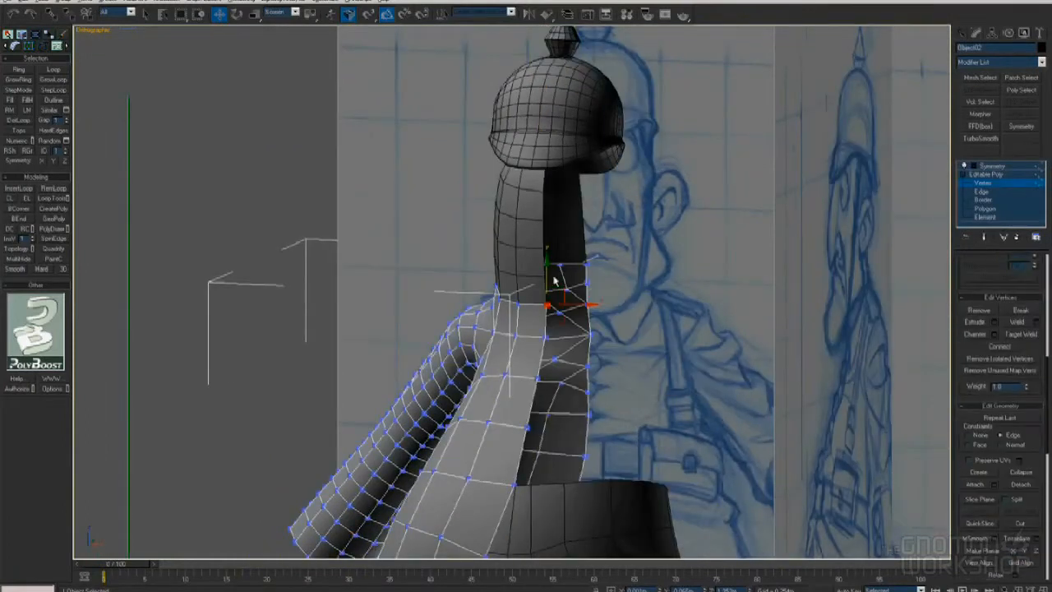
{"action": "key", "text": "f"}
{"action": "scroll", "coordinate": [559, 364], "scroll_direction": "up", "scroll_amount": 5}
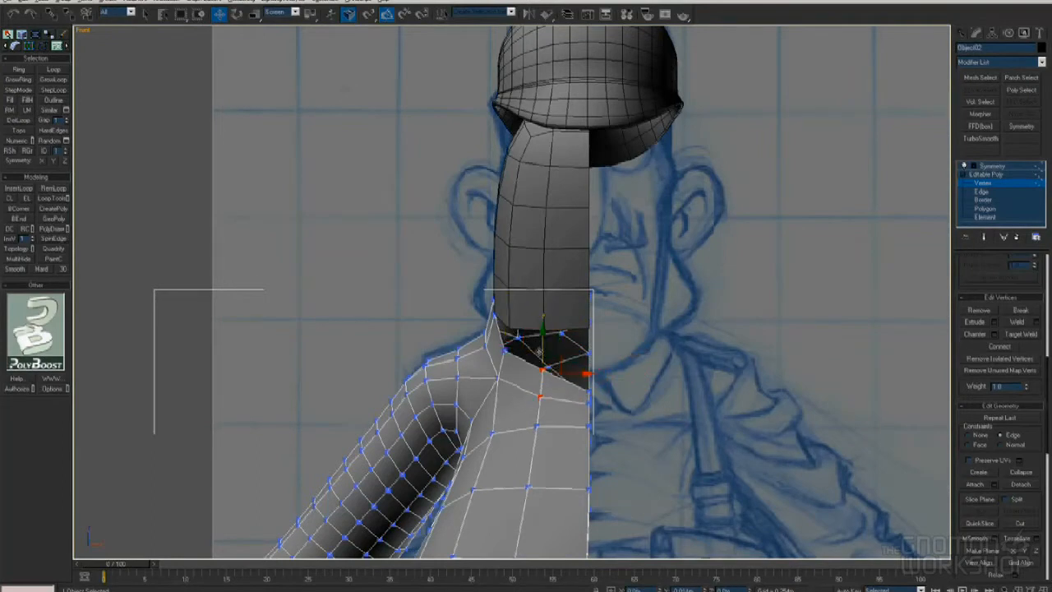
Slide the jacket's side and back collar vertices along their edges to lower the rest of the neck opening
{"action": "scroll", "coordinate": [538, 351], "scroll_direction": "down", "scroll_amount": 8}
{"action": "scroll", "coordinate": [517, 332], "scroll_direction": "up", "scroll_amount": 7}
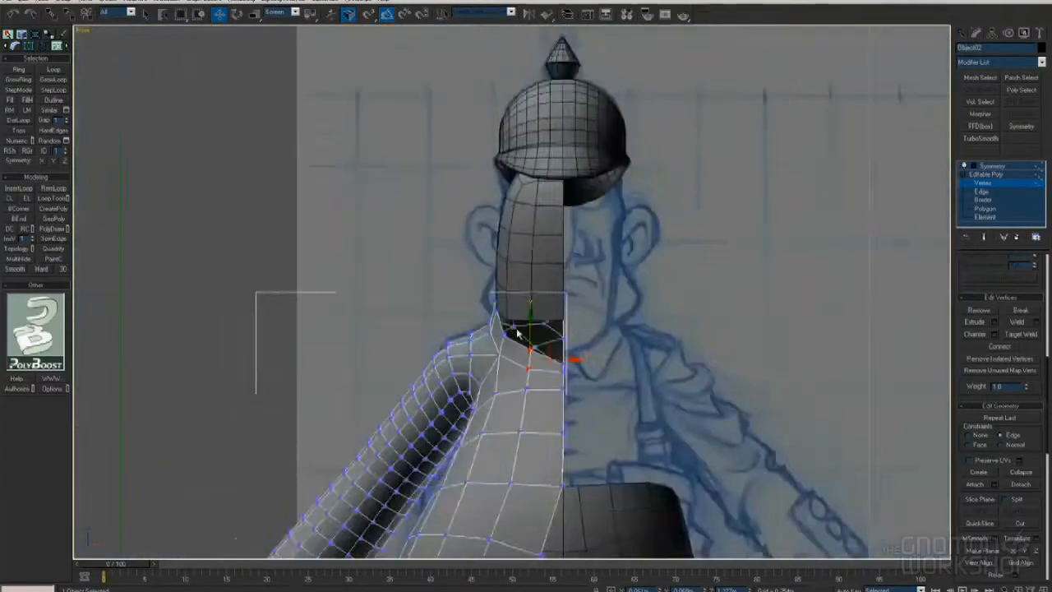
{"action": "scroll", "coordinate": [517, 332], "scroll_direction": "up", "scroll_amount": 3}
{"action": "left_click", "coordinate": [482, 329], "text": "ctrl"}
{"action": "key", "text": "F3"}
{"action": "left_click_drag", "start_coordinate": [469, 289], "coordinate": [503, 338]}
{"action": "right_click", "coordinate": [559, 320], "text": "alt"}
{"action": "left_click", "coordinate": [580, 284]}
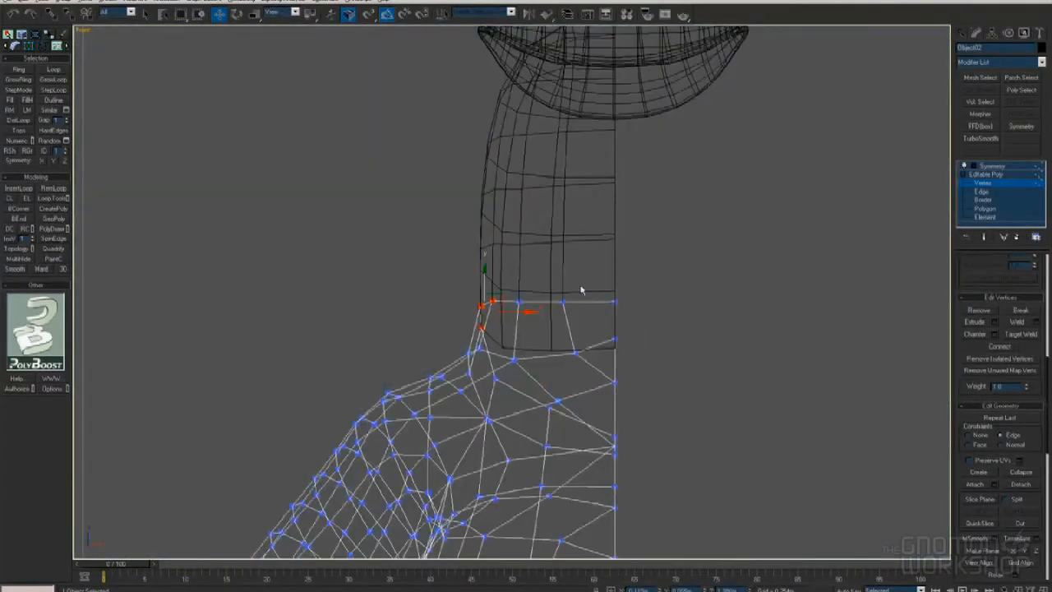
{"action": "key", "text": "F3"}
{"action": "key", "text": "F3"}
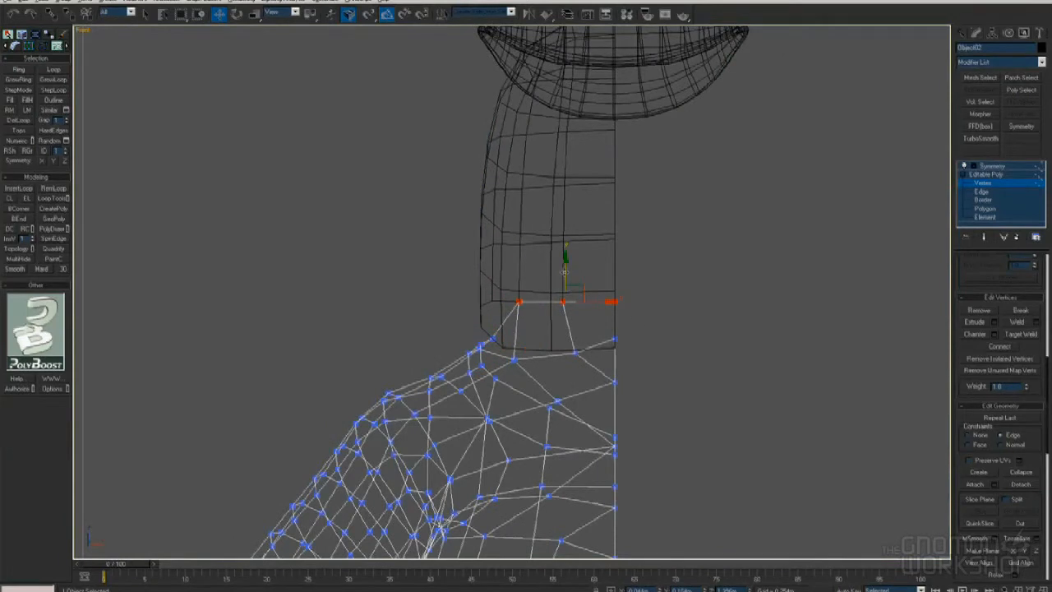
{"action": "left_click_drag", "start_coordinate": [564, 291], "coordinate": [565, 288]}
{"action": "middle_click_drag", "start_coordinate": [496, 321], "coordinate": [631, 310], "text": "alt"}
{"action": "key", "text": "F3"}
{"action": "scroll", "coordinate": [585, 308], "scroll_direction": "down", "scroll_amount": 3}
Set the movement constraint to None and adjust the jacket's shoulder vertices to the front sketch
{"action": "key", "text": "v"}
{"action": "left_click", "coordinate": [593, 309]}
{"action": "mouse_move", "coordinate": [567, 313]}
{"action": "middle_mouse_down"}
{"action": "mouse_move", "coordinate": [479, 322]}
{"action": "mouse_move", "coordinate": [463, 298]}
{"action": "mouse_move", "coordinate": [481, 324]}
{"action": "middle_mouse_up"}
{"action": "scroll", "coordinate": [478, 320], "scroll_direction": "up", "scroll_amount": 5}
{"action": "scroll", "coordinate": [518, 281], "scroll_direction": "down", "scroll_amount": 3}
{"action": "scroll", "coordinate": [481, 321], "scroll_direction": "up", "scroll_amount": 3}
{"action": "right_click", "coordinate": [505, 300]}
{"action": "left_click", "coordinate": [520, 313]}
{"action": "left_click_drag", "start_coordinate": [448, 279], "coordinate": [474, 310]}
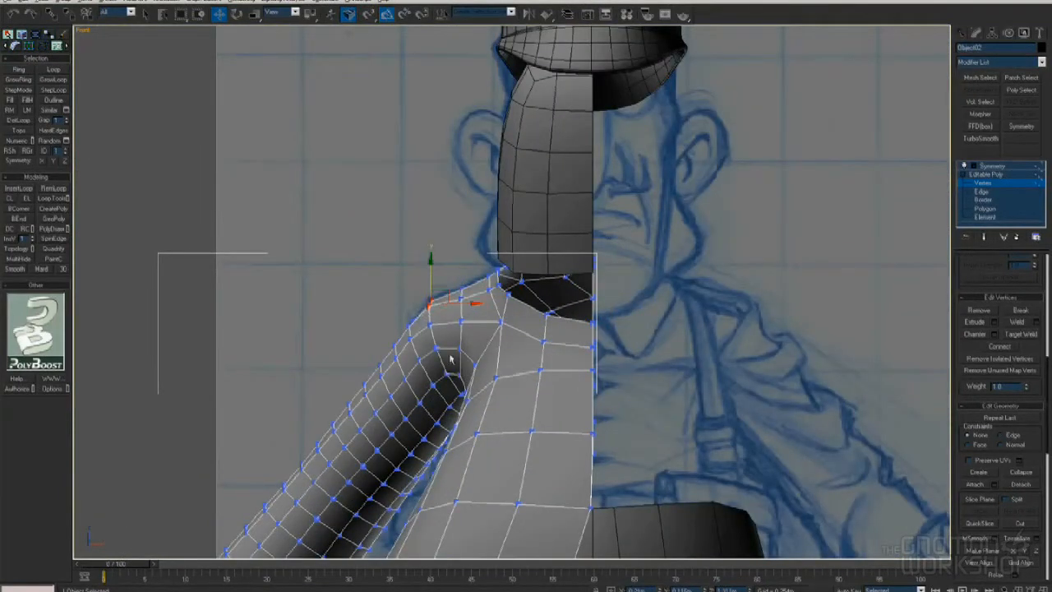
{"action": "middle_click_drag", "start_coordinate": [450, 359], "coordinate": [499, 294]}
{"action": "scroll", "coordinate": [499, 293], "scroll_direction": "down", "scroll_amount": 4}
{"action": "key", "text": "1"}
Mirror the half head mesh with a Symmetry modifier and collapse its modifier stack
{"action": "left_click", "coordinate": [461, 279]}
{"action": "left_click", "coordinate": [485, 318]}
{"action": "scroll", "coordinate": [511, 288], "scroll_direction": "down", "scroll_amount": 3}
{"action": "scroll", "coordinate": [549, 283], "scroll_direction": "up", "scroll_amount": 4}
{"action": "middle_click_drag", "start_coordinate": [521, 260], "coordinate": [563, 350]}
{"action": "left_click_drag", "start_coordinate": [312, 288], "coordinate": [659, 318]}
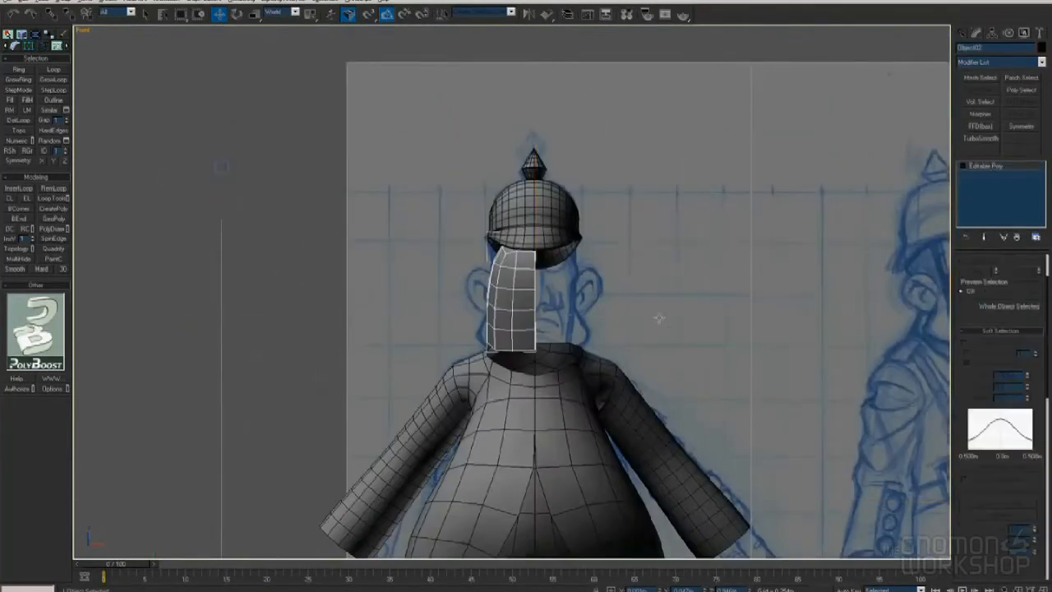
{"action": "left_click", "coordinate": [1041, 62]}
{"action": "scroll", "coordinate": [998, 329], "scroll_direction": "down", "scroll_amount": 5}
{"action": "left_click", "coordinate": [984, 453]}
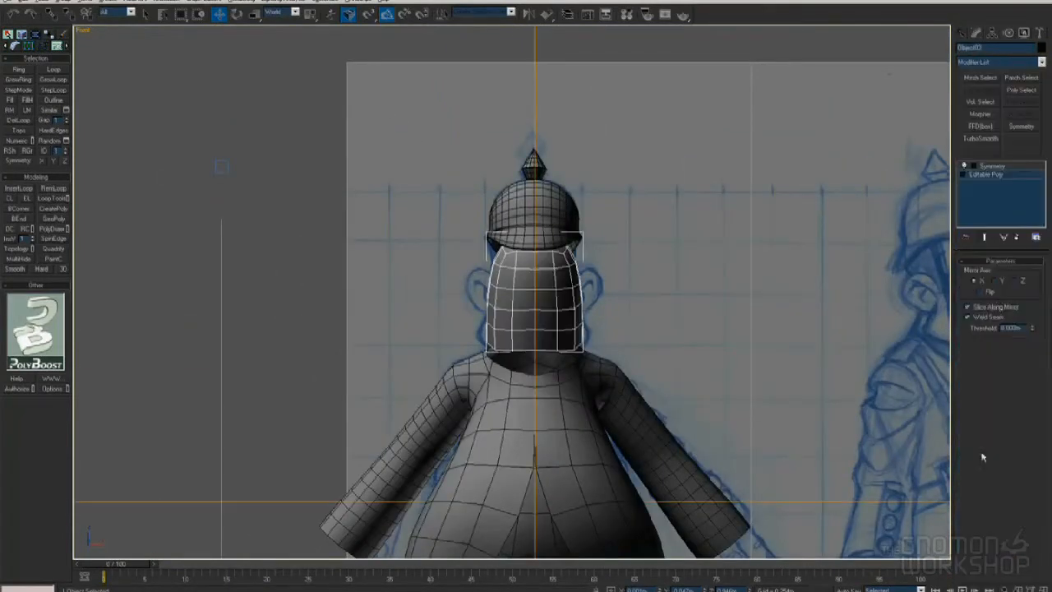
{"action": "right_click", "coordinate": [992, 207]}
{"action": "left_click", "coordinate": [920, 250]}
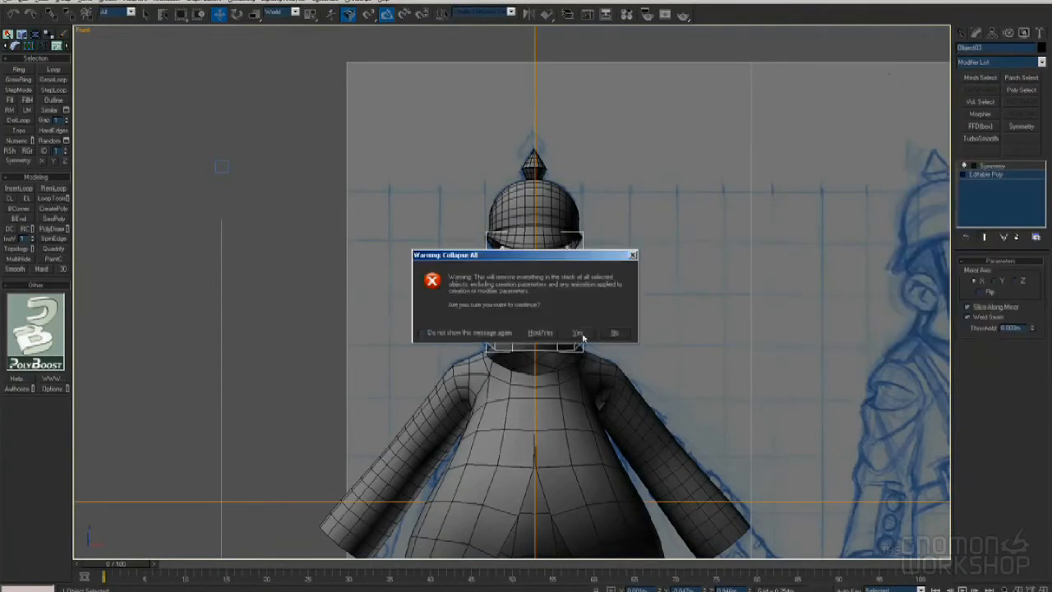
{"action": "left_click", "coordinate": [583, 337]}
Isolate the head mesh and cap its open border at the neck
{"action": "key", "text": "alt+q"}
{"action": "middle_click_drag", "start_coordinate": [563, 366], "coordinate": [618, 310], "text": "alt"}
{"action": "left_click_drag", "start_coordinate": [976, 473], "coordinate": [976, 532]}
{"action": "left_click", "coordinate": [998, 272]}
{"action": "left_click", "coordinate": [606, 368]}
{"action": "middle_click_drag", "start_coordinate": [616, 367], "coordinate": [720, 296], "text": "alt"}
{"action": "left_click_drag", "start_coordinate": [972, 536], "coordinate": [1026, 386]}
{"action": "left_click", "coordinate": [1018, 425]}
Cut parallel and crossing edges between opposite vertices of the neck cap to divide it into a grid
{"action": "scroll", "coordinate": [693, 361], "scroll_direction": "up", "scroll_amount": 2}
{"action": "middle_click_drag", "start_coordinate": [692, 362], "coordinate": [645, 393], "text": "alt"}
{"action": "key", "text": "2"}
{"action": "right_click", "coordinate": [938, 345]}
{"action": "left_click", "coordinate": [935, 358]}
{"action": "middle_click_drag", "start_coordinate": [563, 544], "coordinate": [557, 516], "text": "alt"}
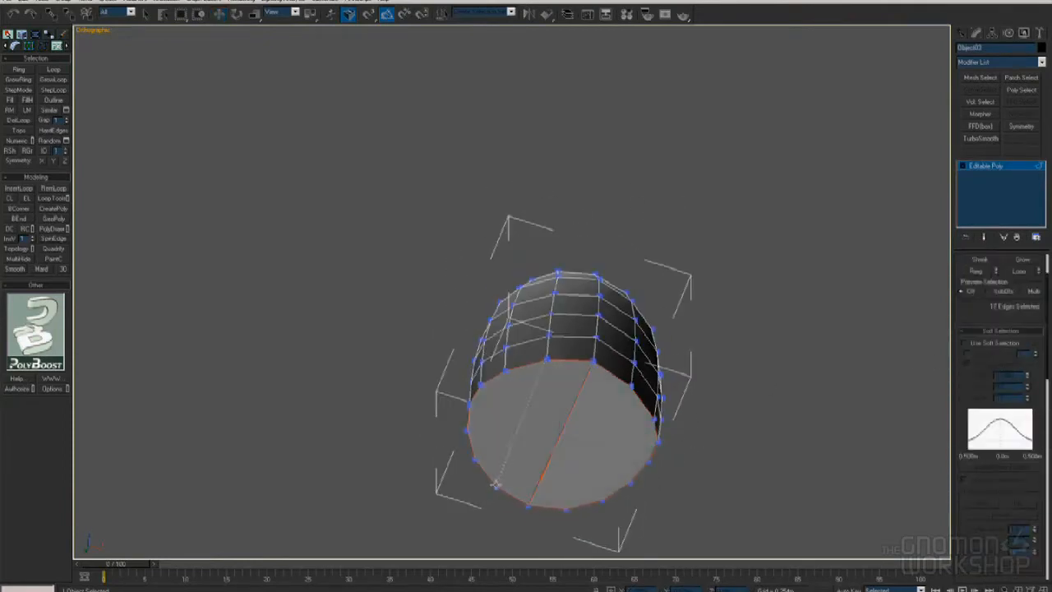
{"action": "middle_click_drag", "start_coordinate": [504, 371], "coordinate": [574, 387], "text": "alt"}
{"action": "middle_click_drag", "start_coordinate": [470, 407], "coordinate": [497, 364], "text": "alt"}
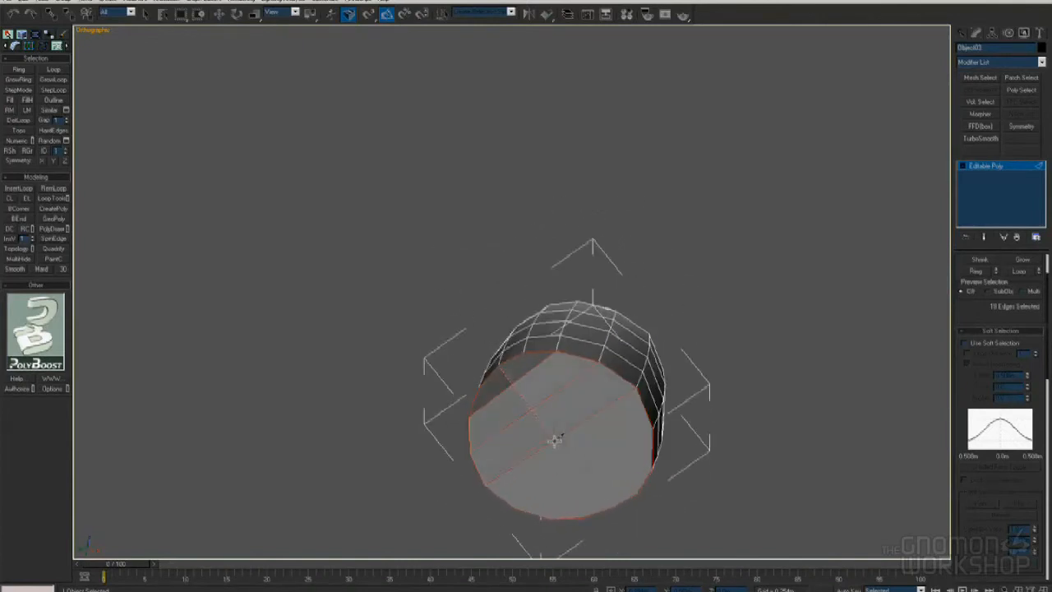
{"action": "key", "text": "w"}
{"action": "middle_click_drag", "start_coordinate": [555, 441], "coordinate": [574, 480], "text": "alt"}
Delete the right half of the head mesh, mirror the left half with a Symmetry modifier and collapse the stack
{"action": "key", "text": "f"}
{"action": "key", "text": "1"}
{"action": "left_click_drag", "start_coordinate": [697, 168], "coordinate": [527, 493]}
{"action": "key", "text": "Delete"}
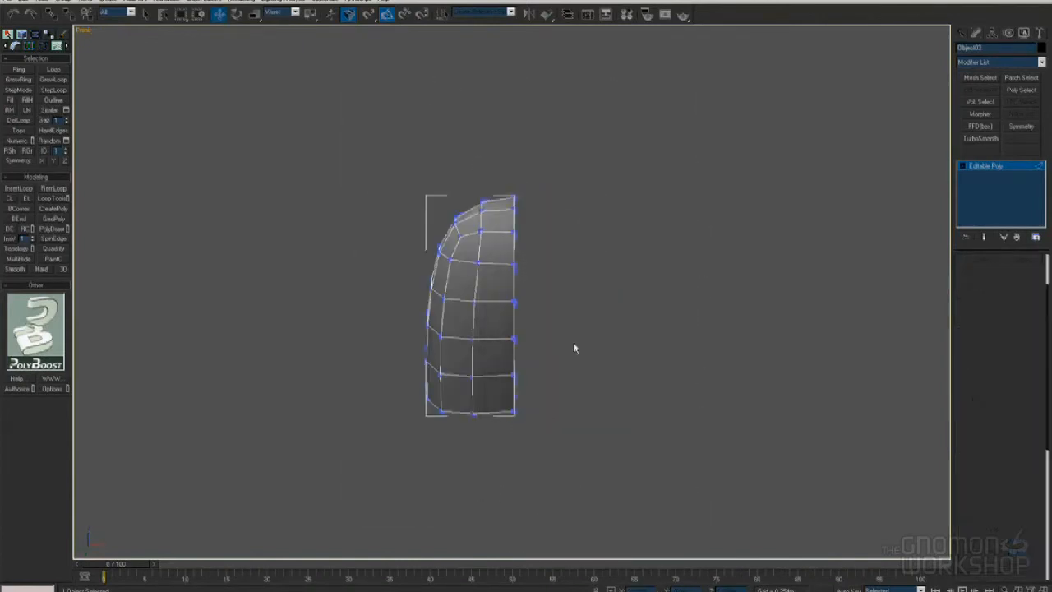
{"action": "left_click", "coordinate": [1027, 126]}
{"action": "right_click", "coordinate": [993, 175]}
{"action": "left_click", "coordinate": [904, 248]}
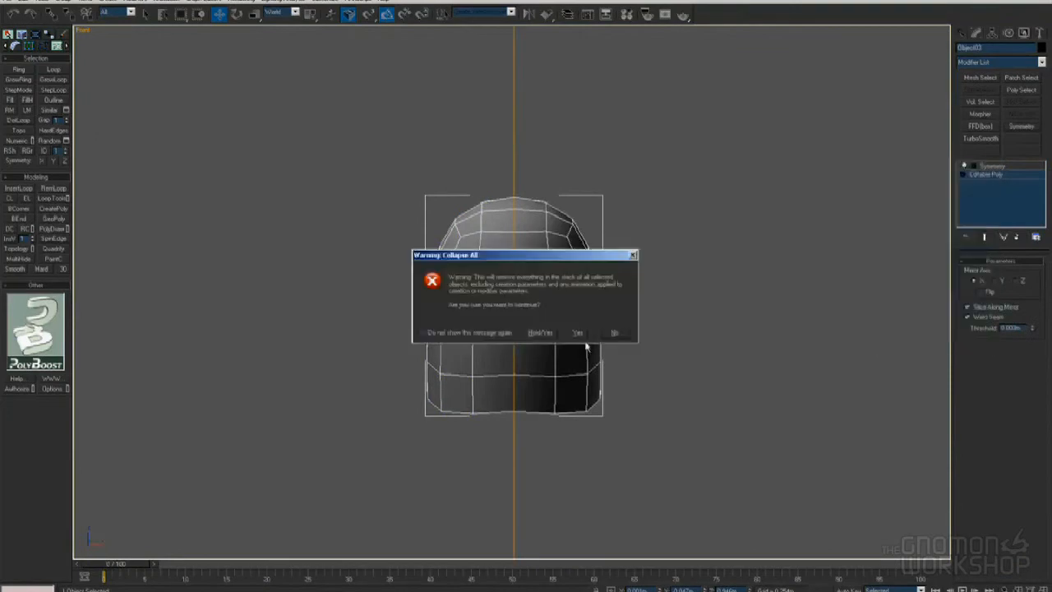
{"action": "left_click", "coordinate": [578, 334]}
Select two edge rings around the lower head and insert new edge loops through them with FlowConnect
{"action": "middle_click_drag", "start_coordinate": [575, 435], "coordinate": [515, 370], "text": "alt"}
{"action": "scroll", "coordinate": [515, 369], "scroll_direction": "up", "scroll_amount": 3}
{"action": "key", "text": "1"}
{"action": "key", "text": "2"}
{"action": "left_click", "coordinate": [511, 316]}
{"action": "key", "text": "alt+r"}
{"action": "middle_click_drag", "start_coordinate": [493, 317], "coordinate": [433, 363], "text": "alt"}
{"action": "left_click", "coordinate": [433, 363], "text": "ctrl"}
{"action": "key", "text": "alt+r"}
{"action": "left_click", "coordinate": [54, 200]}
{"action": "left_click", "coordinate": [117, 208]}
Select edge loops on the lower head and even out their curvature with Set Flow
{"action": "middle_click_drag", "start_coordinate": [608, 232], "coordinate": [674, 238], "text": "alt"}
{"action": "left_click", "coordinate": [465, 366]}
{"action": "key", "text": "alt+l"}
{"action": "left_click", "coordinate": [123, 220]}
{"action": "left_click", "coordinate": [504, 341]}
{"action": "key", "text": "alt+l"}
{"action": "middle_click_drag", "start_coordinate": [432, 345], "coordinate": [401, 355], "text": "alt"}
Select the vertices of the neck cap and its surrounding rim and smooth them with Relax
{"action": "key", "text": "1"}
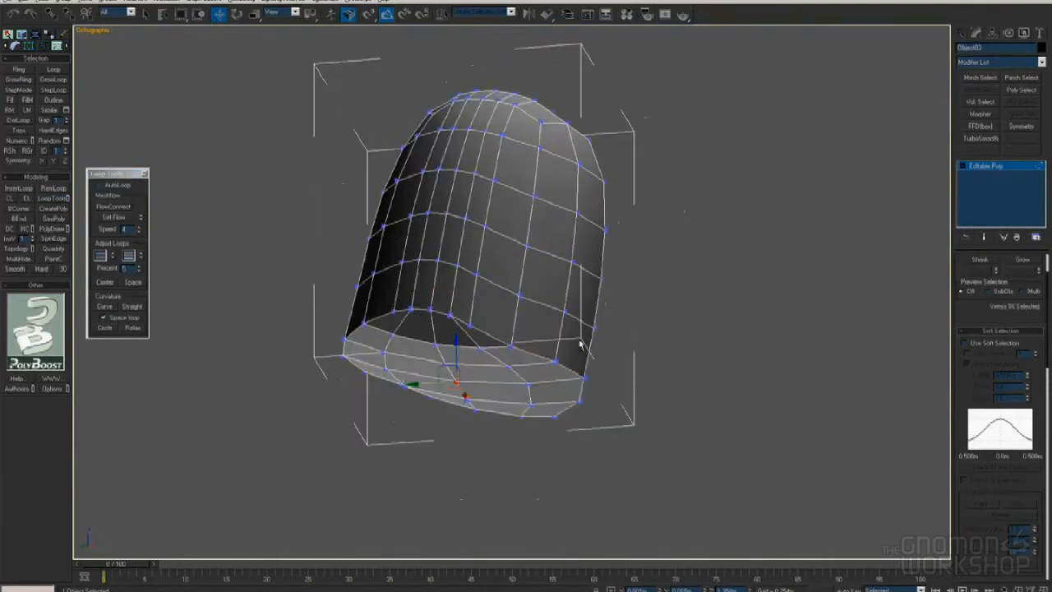
{"action": "middle_click_drag", "start_coordinate": [580, 345], "coordinate": [547, 286], "text": "alt"}
{"action": "scroll", "coordinate": [967, 310], "scroll_direction": "up", "scroll_amount": 2}
{"action": "left_click", "coordinate": [1011, 274], "text": "ctrl"}
{"action": "left_click", "coordinate": [1014, 320]}
{"action": "mouse_move", "coordinate": [652, 357]}
{"action": "middle_mouse_down", "text": "alt"}
{"action": "mouse_move", "coordinate": [662, 272]}
{"action": "mouse_move", "coordinate": [641, 353]}
{"action": "middle_mouse_up", "text": "alt"}
{"action": "left_click", "coordinate": [565, 426], "text": "ctrl"}
{"action": "left_click", "coordinate": [545, 440], "text": "ctrl"}
{"action": "left_click", "coordinate": [517, 465], "text": "ctrl"}
{"action": "left_click", "coordinate": [490, 485], "text": "ctrl"}
{"action": "left_click", "coordinate": [355, 350], "text": "ctrl"}
{"action": "left_click", "coordinate": [372, 319], "text": "ctrl"}
{"action": "left_click", "coordinate": [387, 294], "text": "ctrl"}
{"action": "left_click", "coordinate": [414, 272], "text": "ctrl"}
{"action": "left_click", "coordinate": [972, 275], "text": "ctrl"}
{"action": "left_click_drag", "start_coordinate": [977, 453], "coordinate": [983, 335]}
{"action": "scroll", "coordinate": [983, 336], "scroll_direction": "down", "scroll_amount": 2}
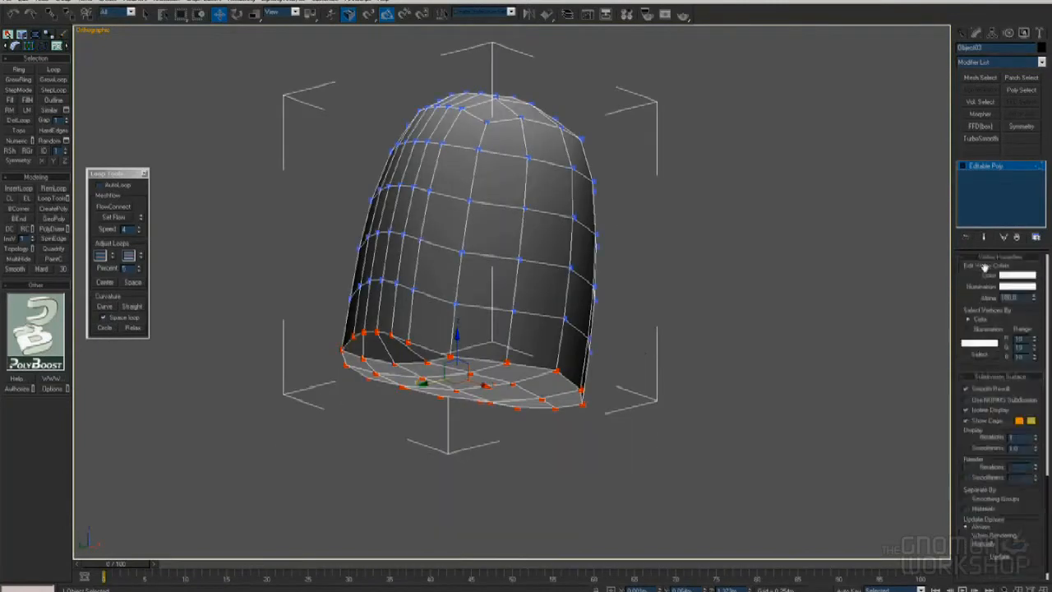
{"action": "left_click", "coordinate": [1015, 406]}
{"action": "left_click_drag", "start_coordinate": [545, 262], "coordinate": [545, 254]}
{"action": "left_click_drag", "start_coordinate": [546, 297], "coordinate": [546, 289]}
{"action": "left_click", "coordinate": [547, 319]}
Relax the base vertices of the head once more with an amount of 0.71 and 1 iteration
{"action": "middle_click_drag", "start_coordinate": [659, 304], "coordinate": [551, 311], "text": "alt"}
{"action": "key", "text": "f"}
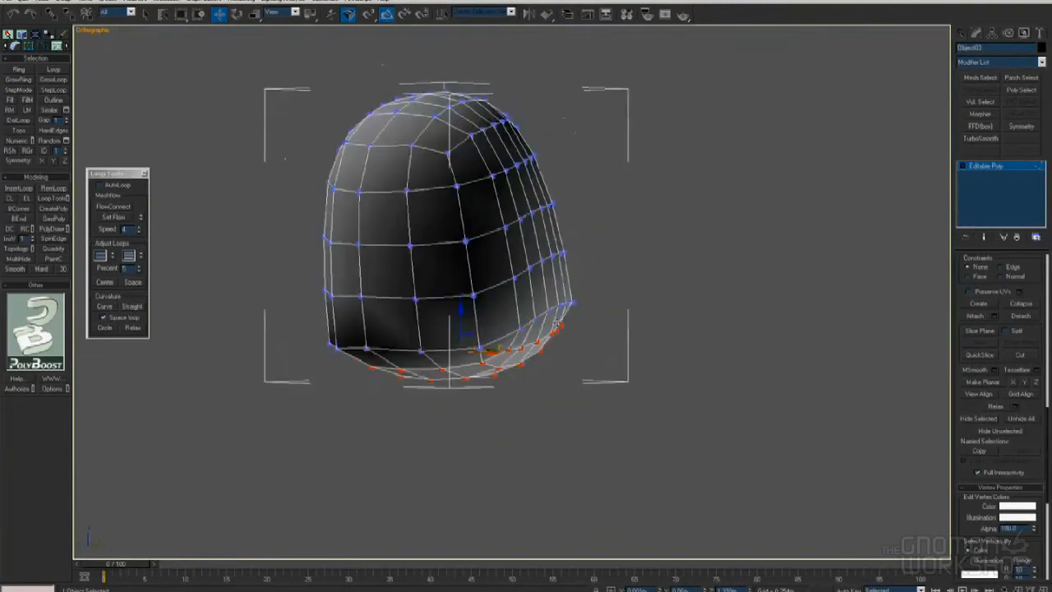
{"action": "left_click", "coordinate": [1015, 406]}
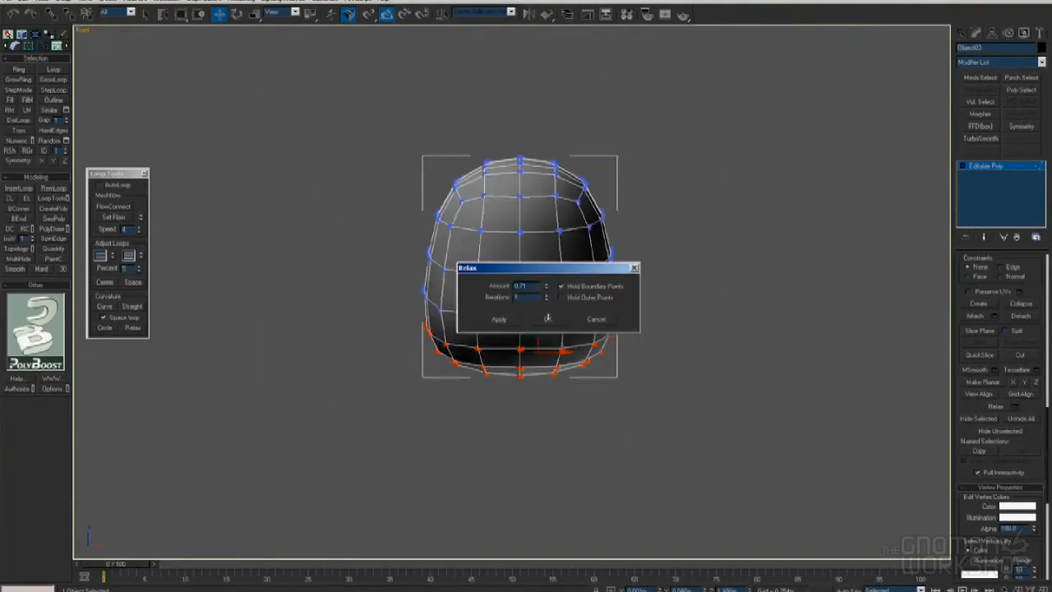
{"action": "left_click", "coordinate": [549, 322]}
Select the edge loops around the head's base and bring back the hidden helmet, body and reference sketch
{"action": "middle_click_drag", "start_coordinate": [550, 321], "coordinate": [593, 293], "text": "alt"}
{"action": "key", "text": "2"}
{"action": "left_click", "coordinate": [521, 329]}
{"action": "key", "text": "alt+l"}
{"action": "middle_click_drag", "start_coordinate": [681, 356], "coordinate": [622, 334], "text": "alt"}
{"action": "left_click", "coordinate": [530, 327]}
{"action": "key", "text": "alt+l"}
{"action": "middle_click_drag", "start_coordinate": [530, 328], "coordinate": [637, 312], "text": "alt"}
{"action": "scroll", "coordinate": [637, 312], "scroll_direction": "up", "scroll_amount": 5}
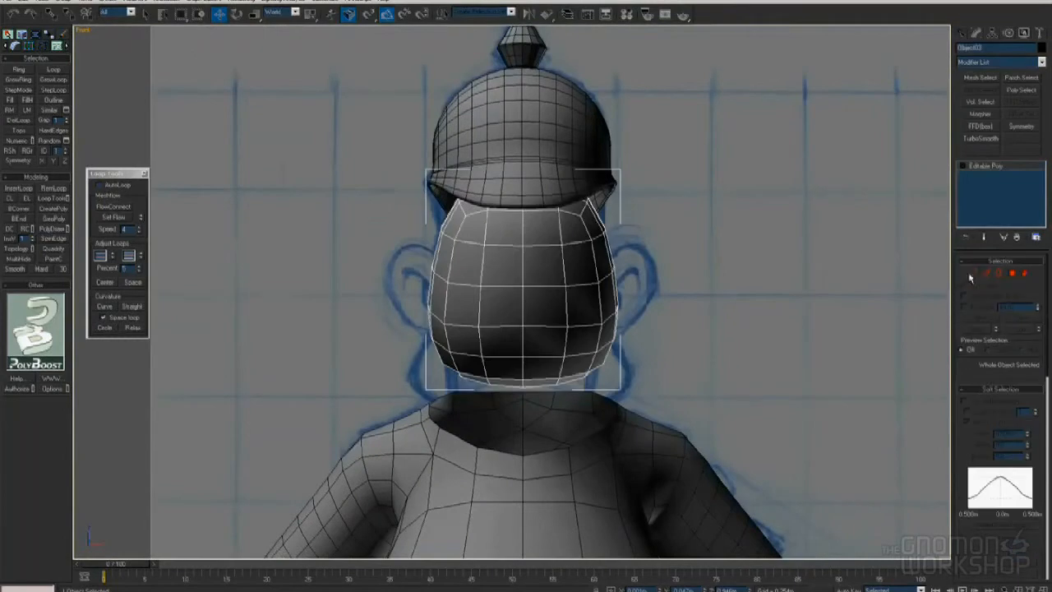
Delete the right half of the head mesh in the front view
{"action": "key", "text": "2"}
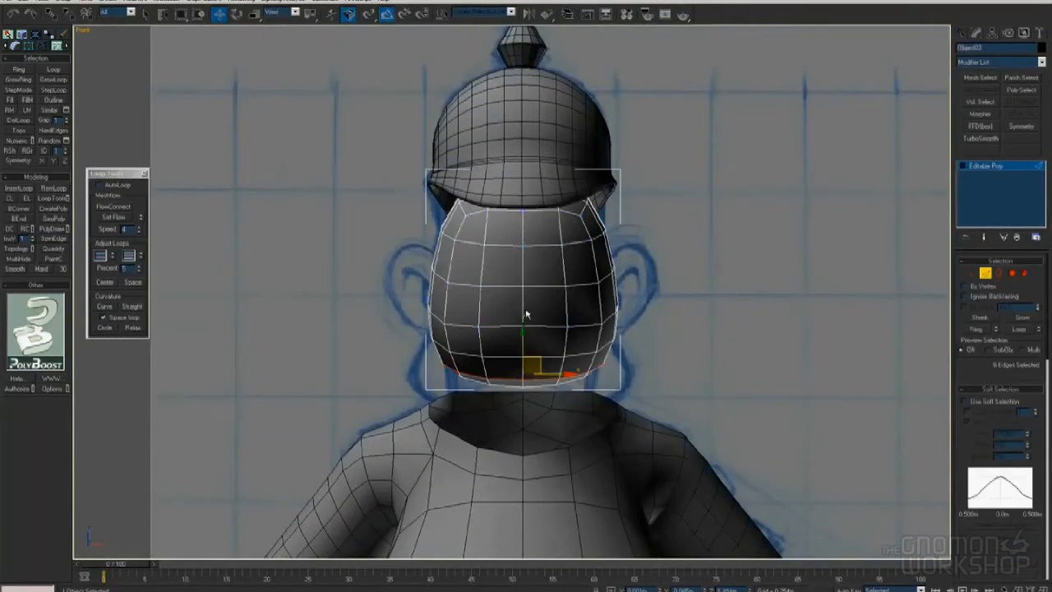
{"action": "key", "text": "Delete"}
{"action": "scroll", "coordinate": [1021, 320], "scroll_direction": "down", "scroll_amount": 1}
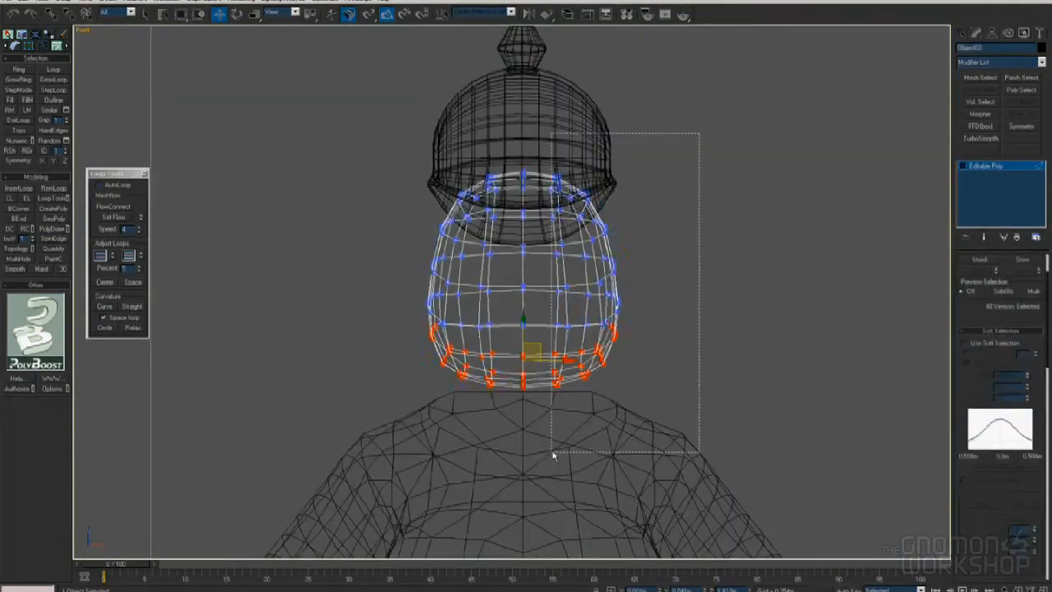
{"action": "left_click_drag", "start_coordinate": [633, 148], "coordinate": [531, 413]}
{"action": "key", "text": "Delete"}
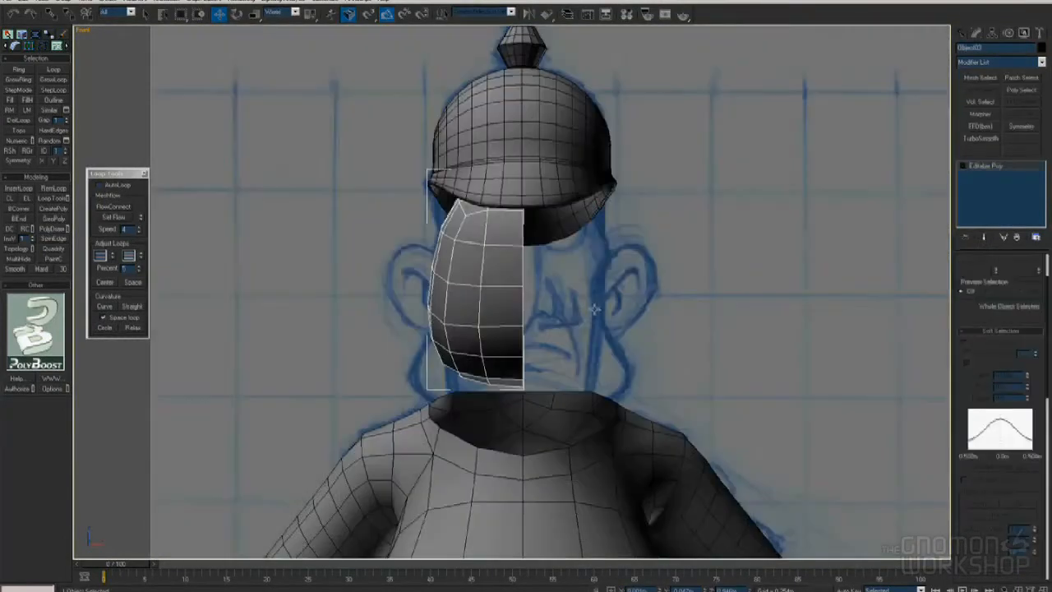
Enable soft selection with a 0.007 m falloff and pull the left jaw vertices down and outward to the front sketch
{"action": "key", "text": "1"}
{"action": "left_click", "coordinate": [967, 401]}
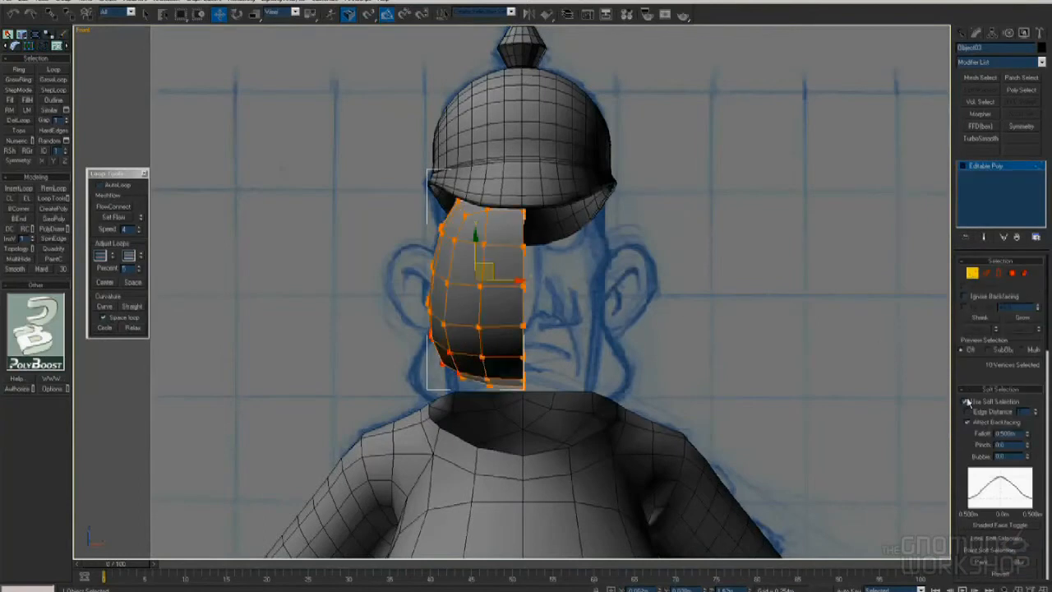
{"action": "left_click_drag", "start_coordinate": [1028, 428], "coordinate": [1021, 486]}
{"action": "left_click_drag", "start_coordinate": [1027, 436], "coordinate": [1027, 450]}
{"action": "mouse_move", "coordinate": [481, 316]}
{"action": "left_mouse_down"}
{"action": "mouse_move", "coordinate": [473, 324]}
{"action": "mouse_move", "coordinate": [533, 395]}
{"action": "mouse_move", "coordinate": [478, 333]}
{"action": "left_mouse_up"}
{"action": "left_click_drag", "start_coordinate": [409, 332], "coordinate": [452, 406]}
{"action": "right_click", "coordinate": [472, 330], "text": "alt"}
{"action": "left_click", "coordinate": [482, 340]}
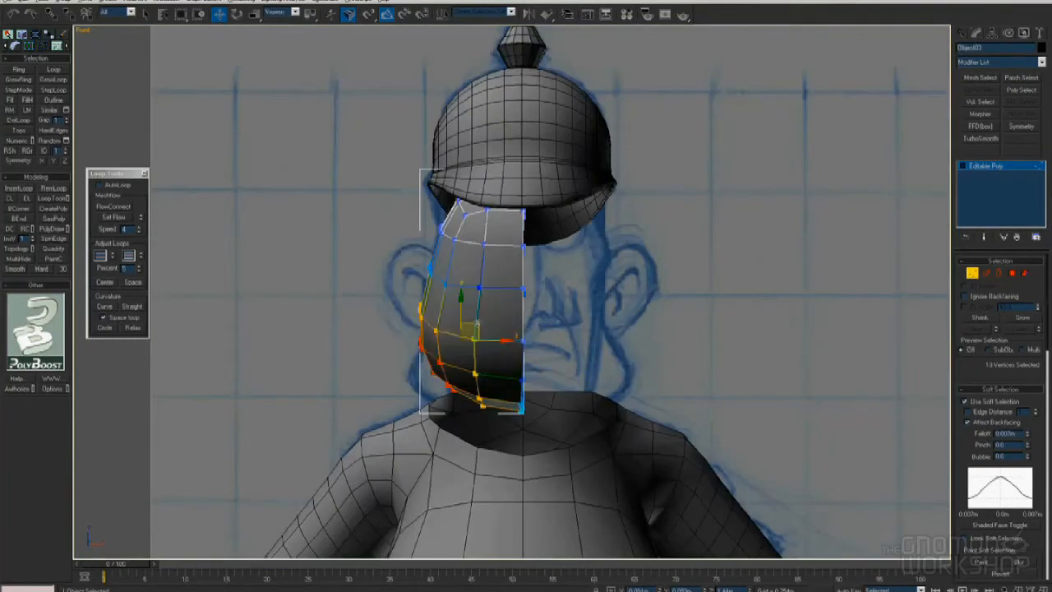
{"action": "left_click_drag", "start_coordinate": [477, 332], "coordinate": [465, 336]}
{"action": "key", "text": "1"}
Hide the helmet and body, and lower the chin vertices near the centre line to the front sketch
{"action": "middle_click_drag", "start_coordinate": [588, 313], "coordinate": [635, 341]}
{"action": "scroll", "coordinate": [539, 335], "scroll_direction": "down", "scroll_amount": 5}
{"action": "left_click", "coordinate": [542, 333], "text": "ctrl"}
{"action": "left_click", "coordinate": [493, 352]}
{"action": "scroll", "coordinate": [512, 358], "scroll_direction": "up", "scroll_amount": 5}
{"action": "left_click", "coordinate": [971, 273]}
{"action": "left_click_drag", "start_coordinate": [657, 342], "coordinate": [593, 423]}
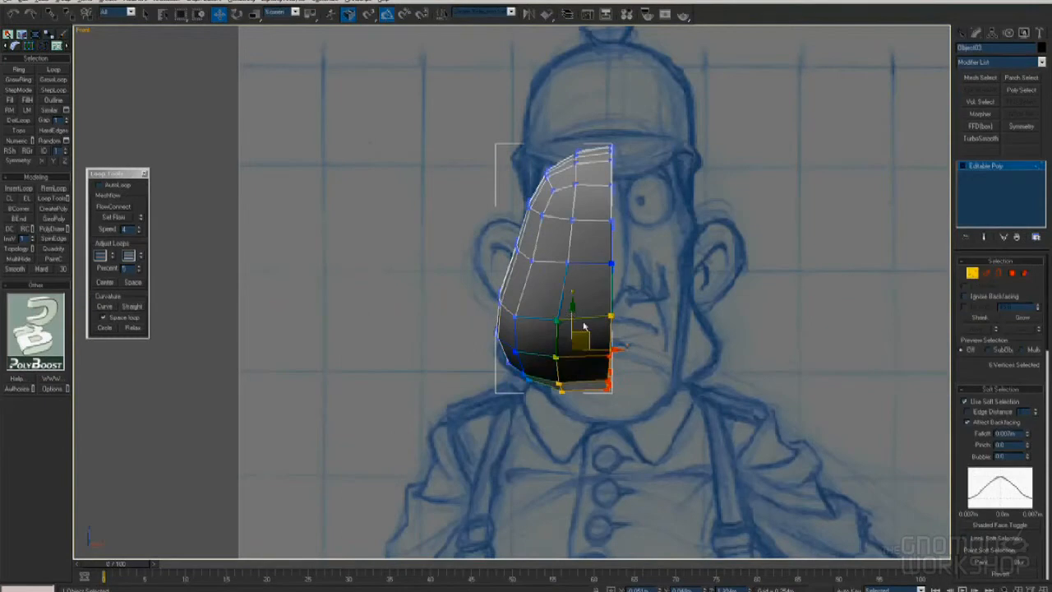
{"action": "left_click_drag", "start_coordinate": [571, 314], "coordinate": [570, 352]}
{"action": "key", "text": "F3"}
{"action": "key", "text": "F3"}
Adjust the crown, forehead and temple vertices of the half head to the front sketch with soft selection
{"action": "left_click_drag", "start_coordinate": [510, 210], "coordinate": [562, 147]}
{"action": "key", "text": "ctrl+z"}
{"action": "left_click_drag", "start_coordinate": [637, 132], "coordinate": [598, 199]}
{"action": "left_click_drag", "start_coordinate": [580, 135], "coordinate": [580, 155]}
{"action": "left_click_drag", "start_coordinate": [561, 198], "coordinate": [535, 152]}
{"action": "left_click_drag", "start_coordinate": [565, 172], "coordinate": [564, 146]}
{"action": "left_click_drag", "start_coordinate": [635, 138], "coordinate": [598, 243]}
{"action": "left_click_drag", "start_coordinate": [581, 159], "coordinate": [581, 116]}
{"action": "left_click_drag", "start_coordinate": [636, 218], "coordinate": [597, 252]}
{"action": "left_click_drag", "start_coordinate": [580, 216], "coordinate": [580, 222]}
Insert additional edge loops through two edge rings of the half head with FlowConnect
{"action": "key", "text": "2"}
{"action": "left_click", "coordinate": [563, 297]}
{"action": "key", "text": "alt+r"}
{"action": "left_click", "coordinate": [126, 209]}
{"action": "left_click", "coordinate": [569, 228]}
{"action": "key", "text": "alt+r"}
{"action": "left_click", "coordinate": [123, 207]}
Show the head in the left view and move its chin and lower jaw vertices to the side sketch
{"action": "key", "text": "p"}
{"action": "middle_click_drag", "start_coordinate": [298, 246], "coordinate": [619, 367], "text": "alt"}
{"action": "key", "text": "l"}
{"action": "key", "text": "alt+q"}
{"action": "scroll", "coordinate": [624, 364], "scroll_direction": "up", "scroll_amount": 2}
{"action": "key", "text": "2"}
{"action": "scroll", "coordinate": [760, 335], "scroll_direction": "up", "scroll_amount": 1}
{"action": "left_click", "coordinate": [971, 275]}
{"action": "mouse_move", "coordinate": [566, 393]}
{"action": "left_mouse_down"}
{"action": "mouse_move", "coordinate": [508, 357]}
{"action": "mouse_move", "coordinate": [593, 366]}
{"action": "left_mouse_up"}
{"action": "left_click_drag", "start_coordinate": [561, 313], "coordinate": [583, 307]}
{"action": "key", "text": "F3"}
{"action": "left_click_drag", "start_coordinate": [603, 367], "coordinate": [538, 422]}
{"action": "key", "text": "F3"}
{"action": "left_click_drag", "start_coordinate": [560, 352], "coordinate": [572, 352]}
Select an edge loop and an edge ring on the lower head and smooth them with Set Flow
{"action": "key", "text": "2"}
{"action": "left_click", "coordinate": [513, 280]}
{"action": "key", "text": "alt+l"}
{"action": "left_click", "coordinate": [119, 219]}
{"action": "key", "text": "alt+r"}
{"action": "left_click", "coordinate": [117, 219]}
Select the upper head vertices in the left view and shift them to fit under the helmet
{"action": "key", "text": "F3"}
{"action": "key", "text": "F3"}
{"action": "key", "text": "2"}
{"action": "key", "text": "1"}
{"action": "key", "text": "F3"}
{"action": "left_click_drag", "start_coordinate": [608, 169], "coordinate": [417, 253]}
{"action": "key", "text": "F3"}
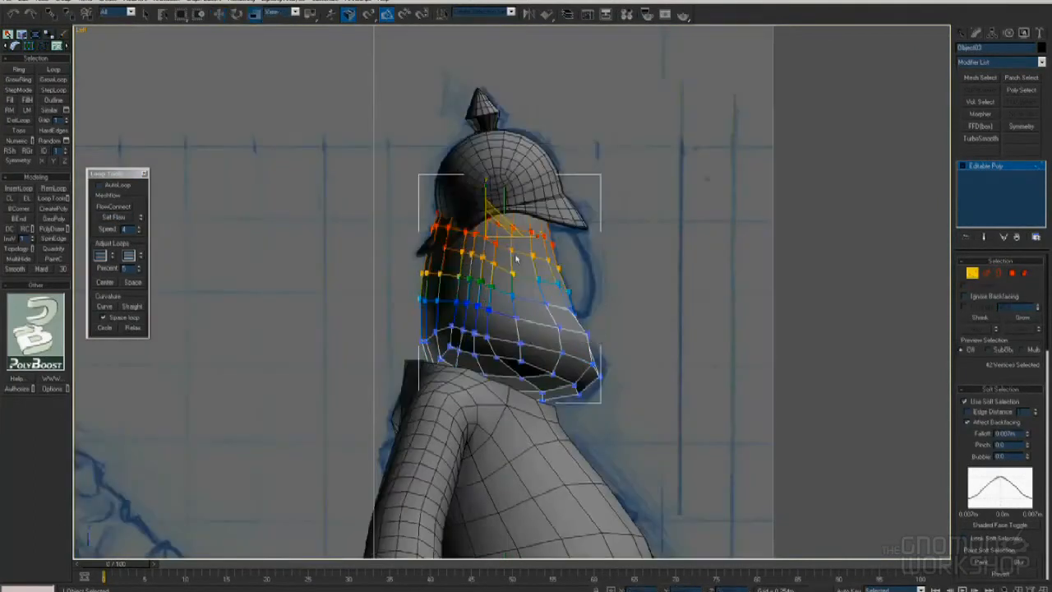
{"action": "key", "text": "1"}
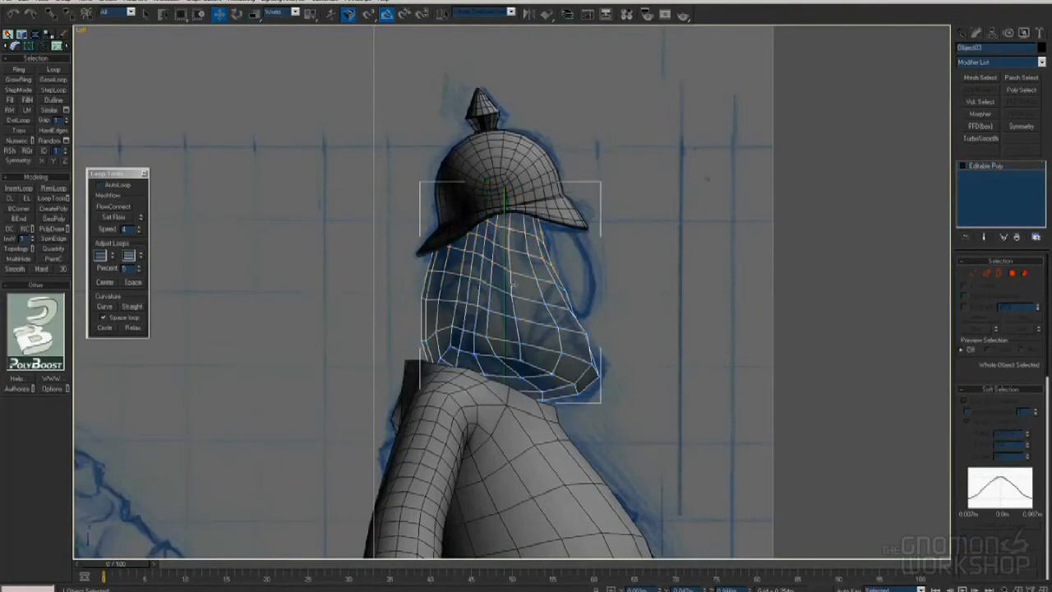
Centre the pivot on the head mesh and shift the head slightly forward in the side view
{"action": "scroll", "coordinate": [513, 284], "scroll_direction": "down", "scroll_amount": 8}
{"action": "left_click", "coordinate": [994, 33]}
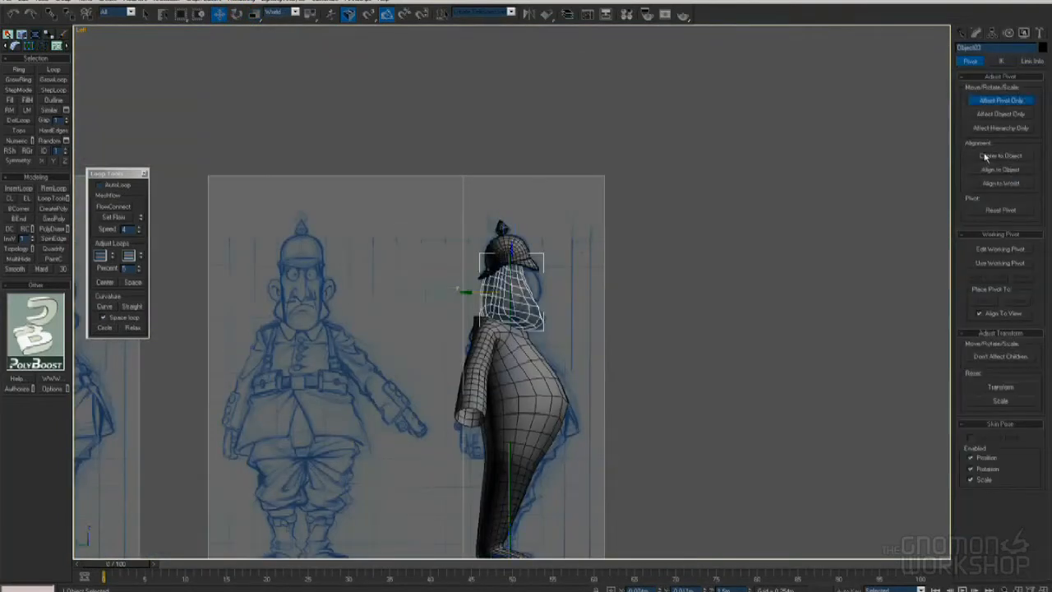
{"action": "left_click", "coordinate": [976, 33]}
{"action": "scroll", "coordinate": [509, 253], "scroll_direction": "up", "scroll_amount": 4}
{"action": "mouse_move", "coordinate": [468, 333]}
{"action": "left_mouse_down"}
{"action": "mouse_move", "coordinate": [513, 333]}
{"action": "mouse_move", "coordinate": [480, 333]}
{"action": "left_mouse_up"}
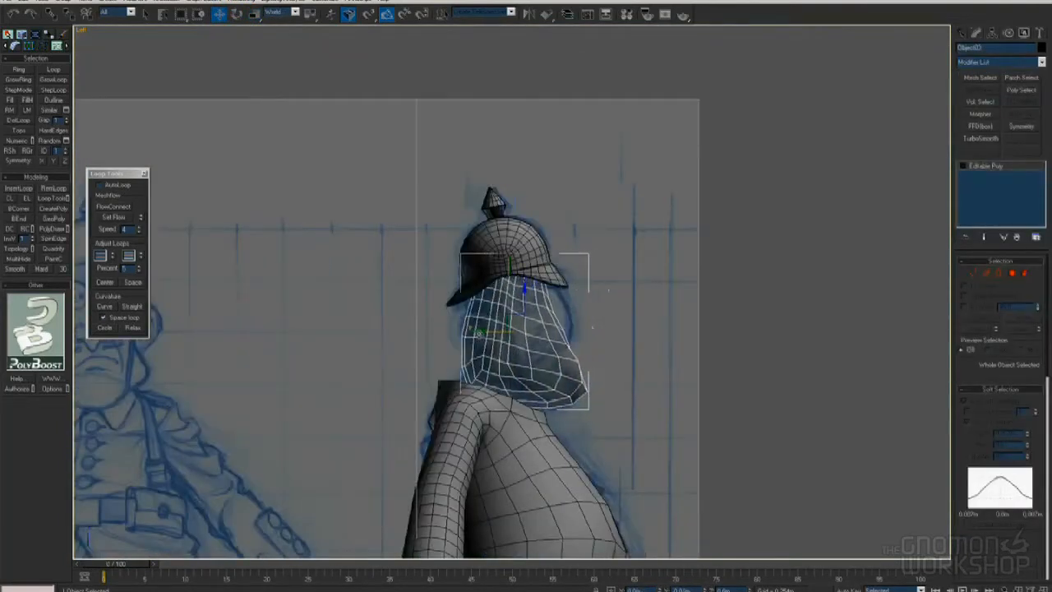
Pull the face vertices back toward the side sketch and select the vertices at the back of the neck
{"action": "scroll", "coordinate": [514, 333], "scroll_direction": "up", "scroll_amount": 2}
{"action": "key", "text": "1"}
{"action": "left_click_drag", "start_coordinate": [604, 321], "coordinate": [589, 322]}
{"action": "left_click", "coordinate": [618, 356]}
{"action": "left_click_drag", "start_coordinate": [618, 356], "coordinate": [586, 370]}
{"action": "key", "text": "F3"}
{"action": "mouse_move", "coordinate": [440, 401]}
{"action": "left_mouse_down"}
{"action": "mouse_move", "coordinate": [495, 441]}
{"action": "mouse_move", "coordinate": [492, 377]}
{"action": "left_mouse_up"}
{"action": "key", "text": "F3"}
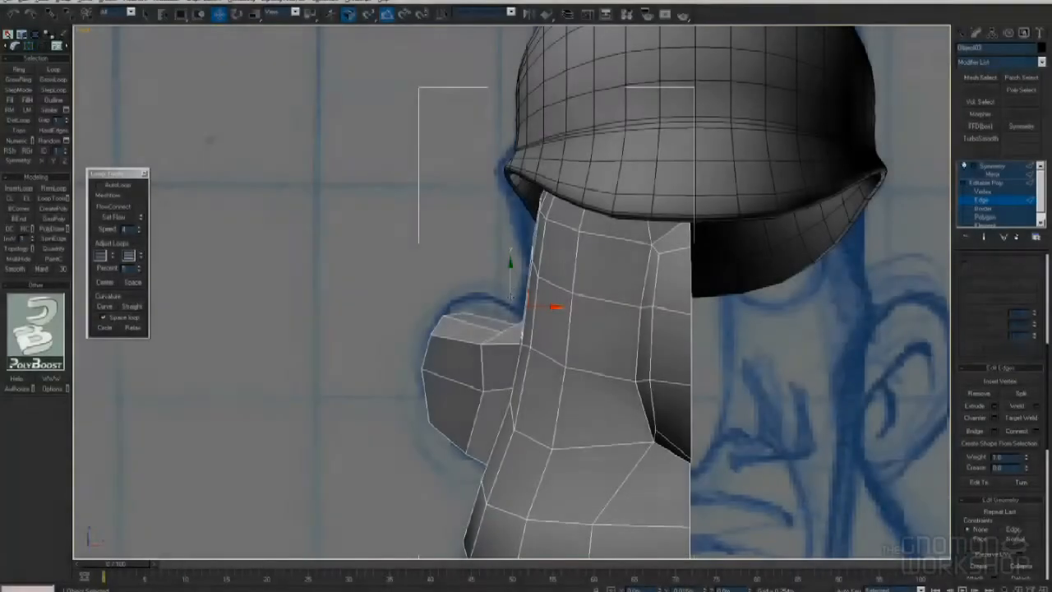
Adjust the edges and vertices along the upper part of the ear to the sketch
{"action": "left_click_drag", "start_coordinate": [501, 286], "coordinate": [499, 299]}
{"action": "key", "text": "1"}
{"action": "left_click", "coordinate": [446, 312]}
{"action": "left_click", "coordinate": [431, 334]}
{"action": "key", "text": "alt+x"}
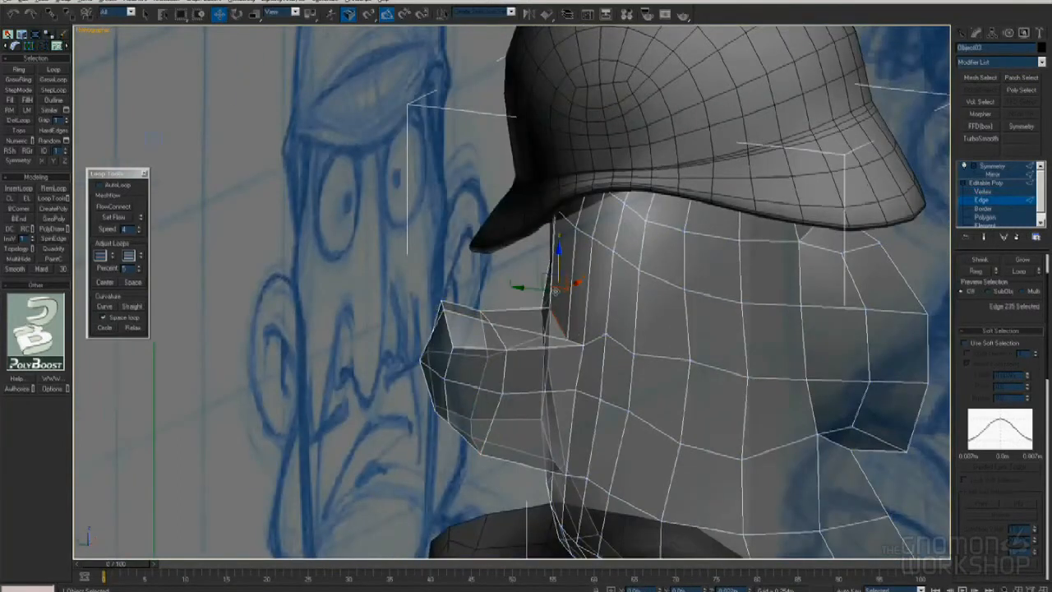
{"action": "mouse_move", "coordinate": [556, 289]}
{"action": "middle_mouse_down", "text": "alt"}
{"action": "mouse_move", "coordinate": [605, 291]}
{"action": "mouse_move", "coordinate": [505, 286]}
{"action": "mouse_move", "coordinate": [492, 299]}
{"action": "middle_mouse_up", "text": "alt"}
{"action": "left_click", "coordinate": [491, 298]}
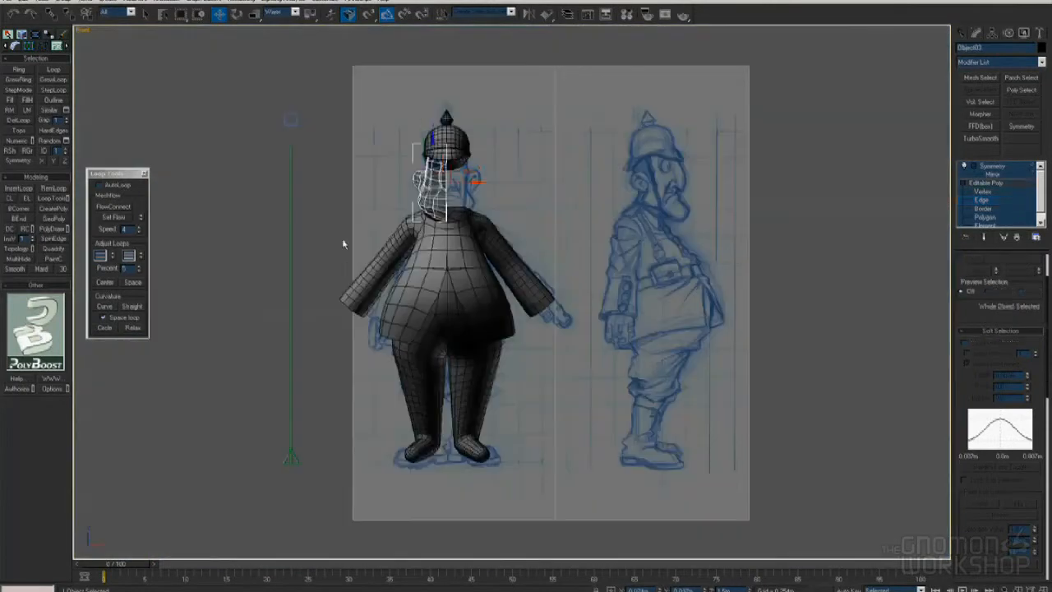
Examine the mirrored head together with the helmet and body against the front sketch
{"action": "scroll", "coordinate": [460, 205], "scroll_direction": "up", "scroll_amount": 5}
{"action": "left_click", "coordinate": [517, 271]}
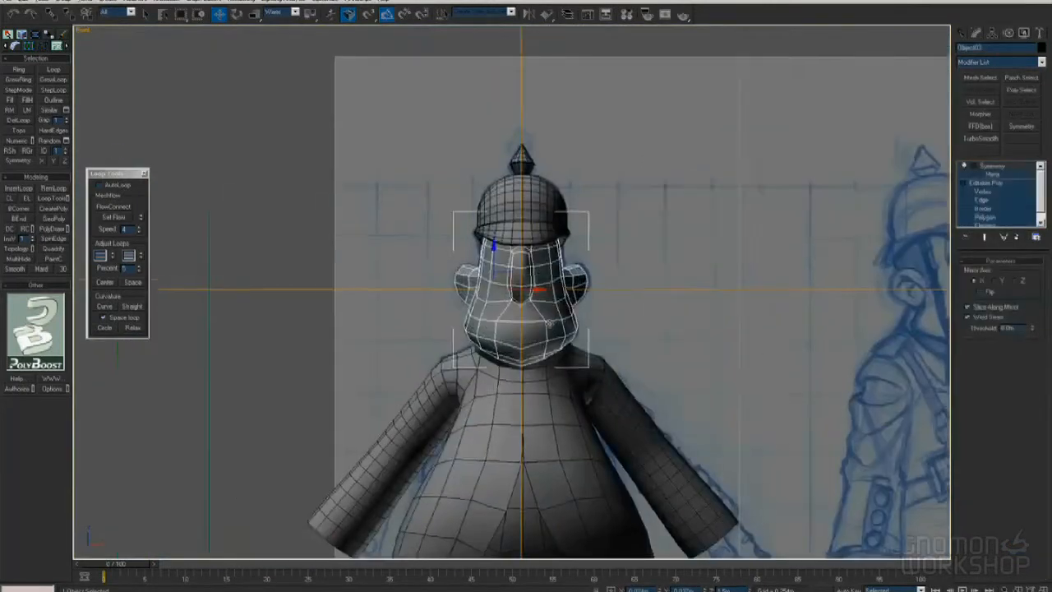
{"action": "scroll", "coordinate": [525, 279], "scroll_direction": "up", "scroll_amount": 2}
{"action": "middle_click_drag", "start_coordinate": [601, 331], "coordinate": [653, 345], "text": "alt"}
{"action": "scroll", "coordinate": [542, 287], "scroll_direction": "up", "scroll_amount": 4}
{"action": "middle_click_drag", "start_coordinate": [542, 333], "coordinate": [521, 327], "text": "alt"}
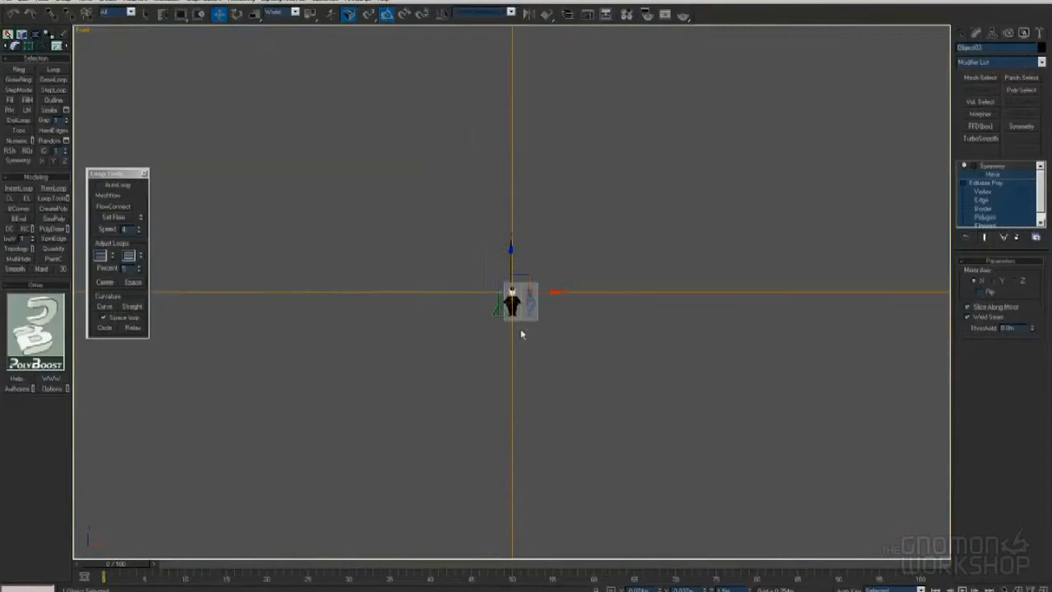
{"action": "scroll", "coordinate": [512, 313], "scroll_direction": "up", "scroll_amount": 4}
{"action": "left_click", "coordinate": [516, 333]}
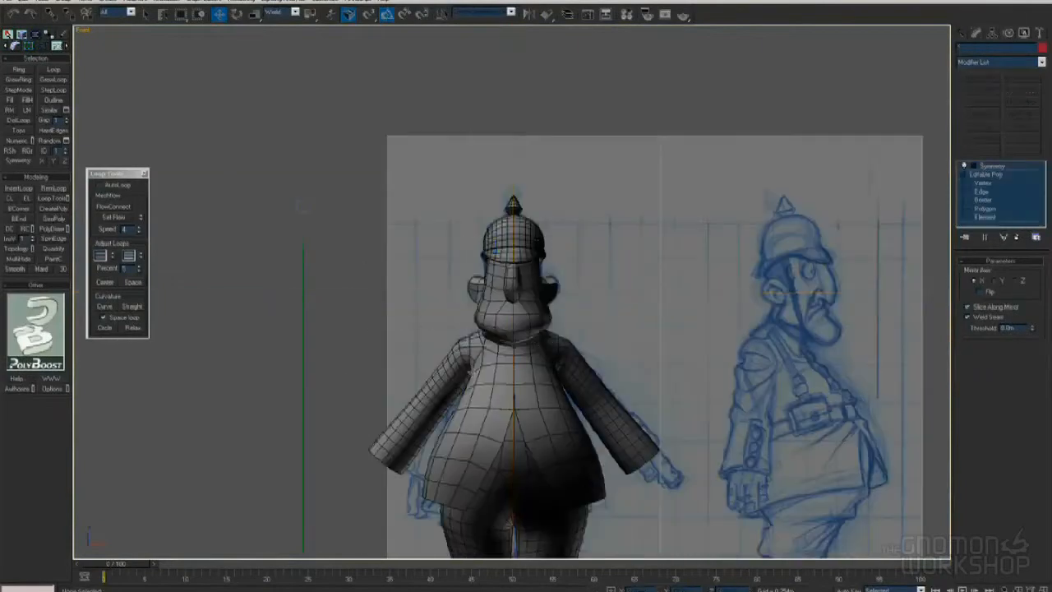
Hide the jacket mesh to expose the upper legs, and select the legs mesh
{"action": "scroll", "coordinate": [514, 336], "scroll_direction": "up", "scroll_amount": 3}
{"action": "scroll", "coordinate": [513, 336], "scroll_direction": "down", "scroll_amount": 2}
{"action": "left_click", "coordinate": [540, 348], "text": "ctrl"}
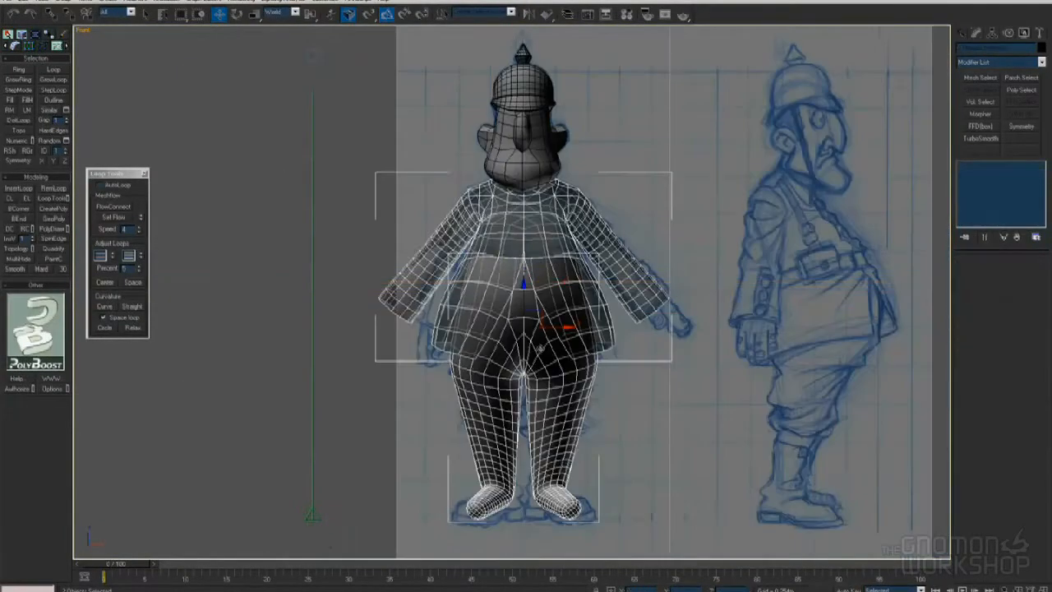
{"action": "left_click", "coordinate": [497, 318]}
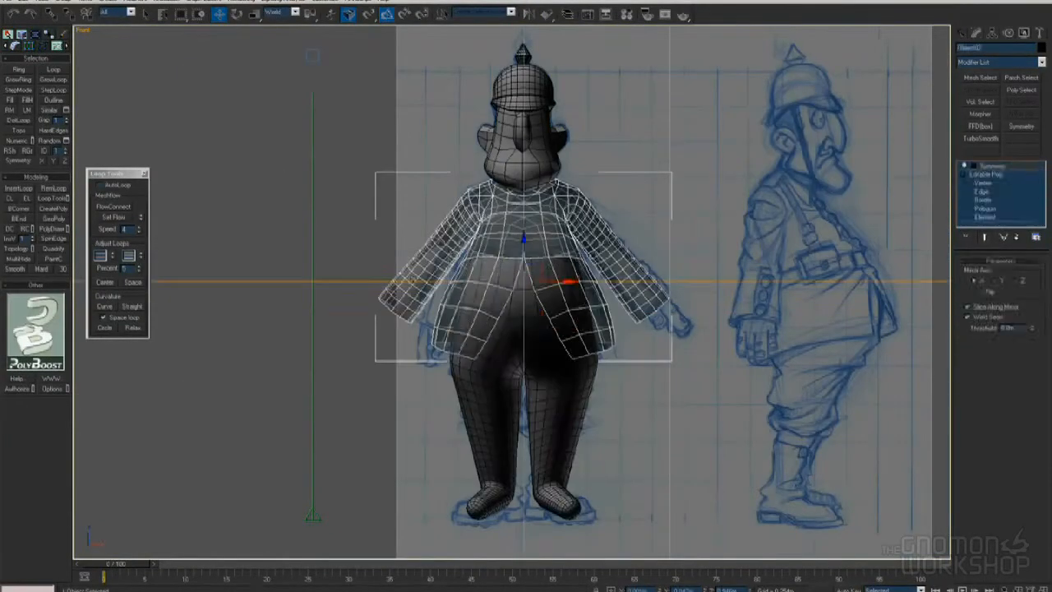
{"action": "key", "text": "Delete"}
{"action": "left_click", "coordinate": [533, 329]}
{"action": "key", "text": "Delete"}
{"action": "key", "text": "ctrl+z"}
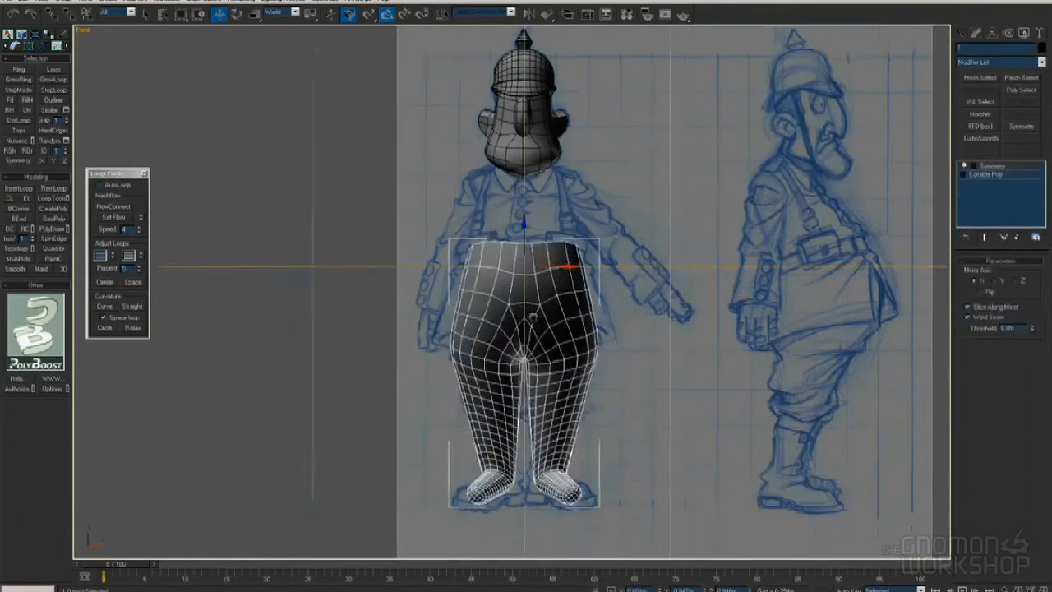
Select the edge loop around the waist of the legs mesh and scale it horizontally
{"action": "scroll", "coordinate": [535, 328], "scroll_direction": "up", "scroll_amount": 2}
{"action": "left_click", "coordinate": [981, 192]}
{"action": "left_click", "coordinate": [499, 223]}
{"action": "middle_click_drag", "start_coordinate": [499, 223], "coordinate": [559, 217], "text": "alt"}
{"action": "key", "text": "alt+l"}
{"action": "right_click", "coordinate": [559, 217]}
{"action": "left_click", "coordinate": [573, 245]}
{"action": "left_click_drag", "start_coordinate": [487, 241], "coordinate": [503, 241]}
Adjust the waist edge loop to the sketch in the side view
{"action": "key", "text": "l"}
{"action": "middle_click_drag", "start_coordinate": [507, 239], "coordinate": [740, 316]}
{"action": "scroll", "coordinate": [739, 316], "scroll_direction": "up", "scroll_amount": 4}
{"action": "left_click_drag", "start_coordinate": [740, 312], "coordinate": [734, 305]}
{"action": "scroll", "coordinate": [734, 306], "scroll_direction": "up", "scroll_amount": 1}
{"action": "middle_click_drag", "start_coordinate": [733, 306], "coordinate": [642, 315]}
{"action": "right_click", "coordinate": [641, 315]}
{"action": "left_click", "coordinate": [655, 326]}
{"action": "middle_click_drag", "start_coordinate": [685, 405], "coordinate": [681, 335]}
Enable soft selection with a 0.015 m falloff and pull the front vertices of the upper leg out to the side sketch
{"action": "key", "text": "1"}
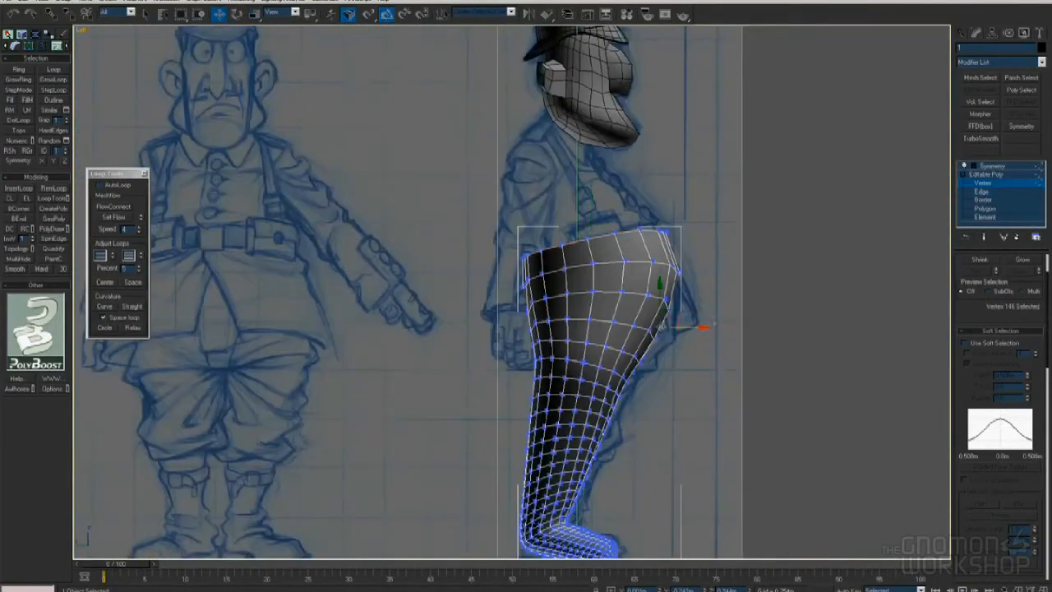
{"action": "scroll", "coordinate": [998, 353], "scroll_direction": "up", "scroll_amount": 1}
{"action": "left_click", "coordinate": [965, 394]}
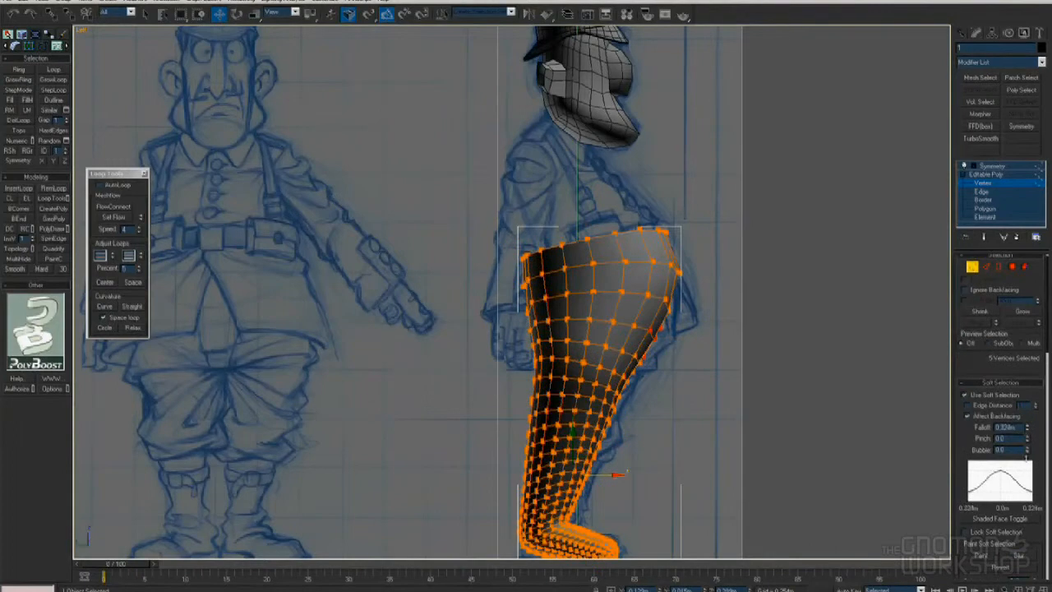
{"action": "left_click_drag", "start_coordinate": [1026, 459], "coordinate": [1019, 480]}
{"action": "left_click_drag", "start_coordinate": [647, 360], "coordinate": [655, 360]}
{"action": "left_click_drag", "start_coordinate": [651, 320], "coordinate": [675, 351]}
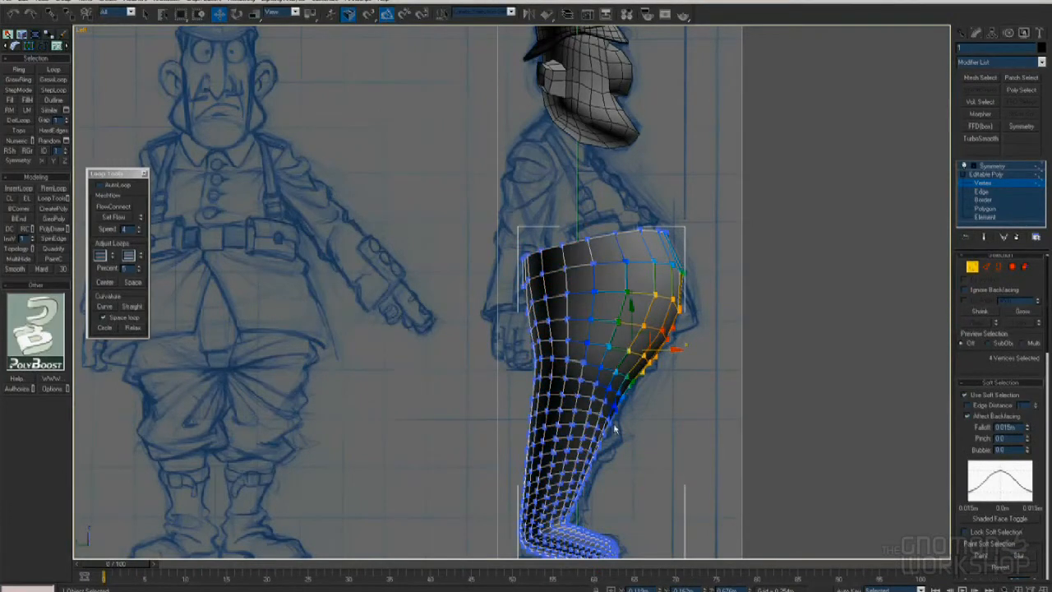
{"action": "left_click", "coordinate": [615, 427]}
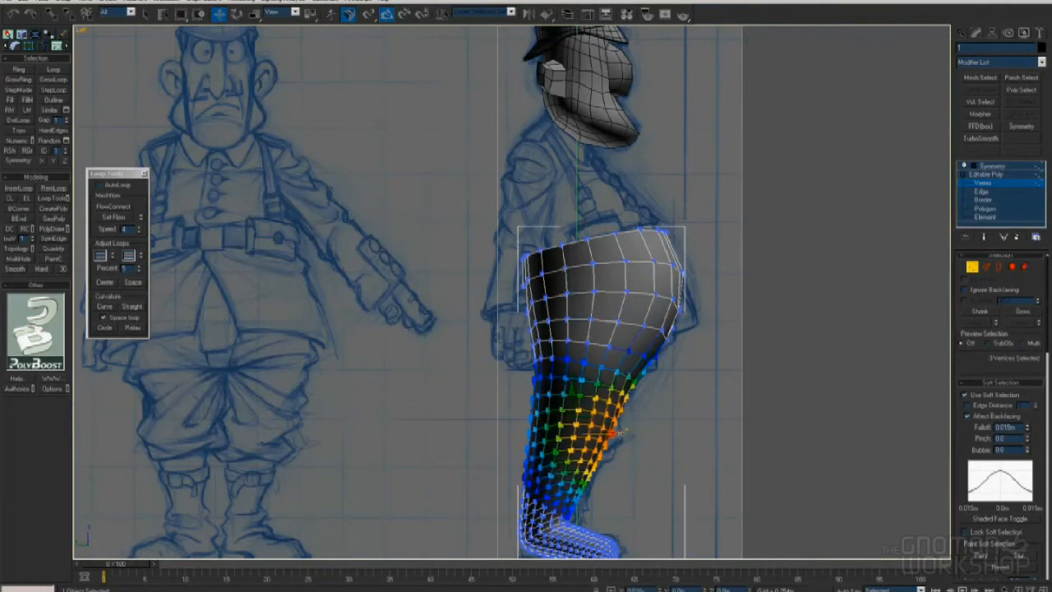
Return to the front view and turn off soft selection for the edges of the legs mesh
{"action": "key", "text": "f"}
{"action": "scroll", "coordinate": [448, 376], "scroll_direction": "up", "scroll_amount": 3}
{"action": "middle_click_drag", "start_coordinate": [447, 376], "coordinate": [567, 305]}
{"action": "key", "text": "1"}
{"action": "left_click", "coordinate": [375, 338]}
{"action": "left_click", "coordinate": [511, 337]}
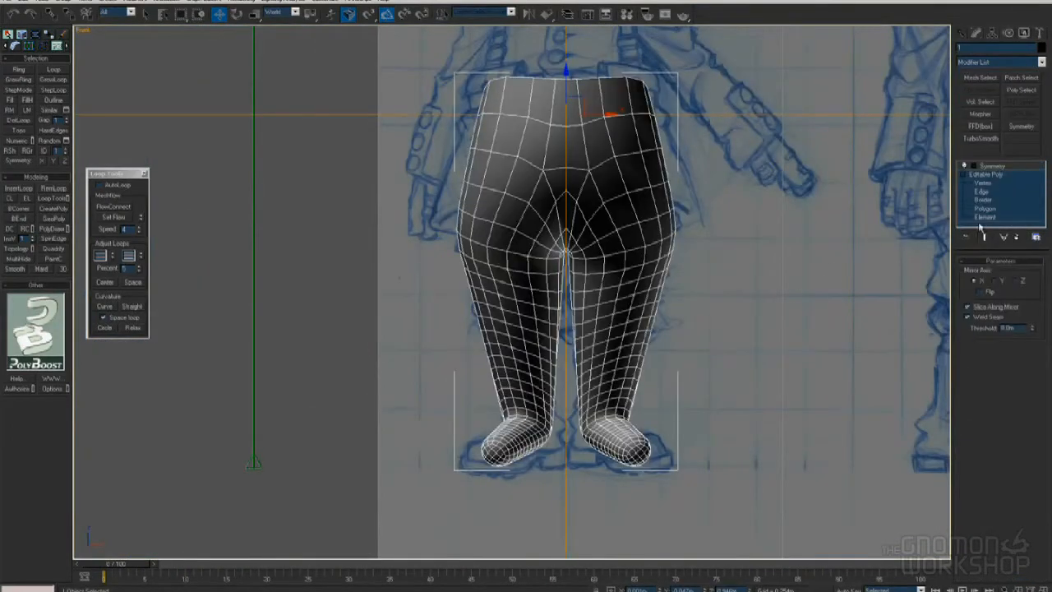
{"action": "left_click", "coordinate": [981, 192]}
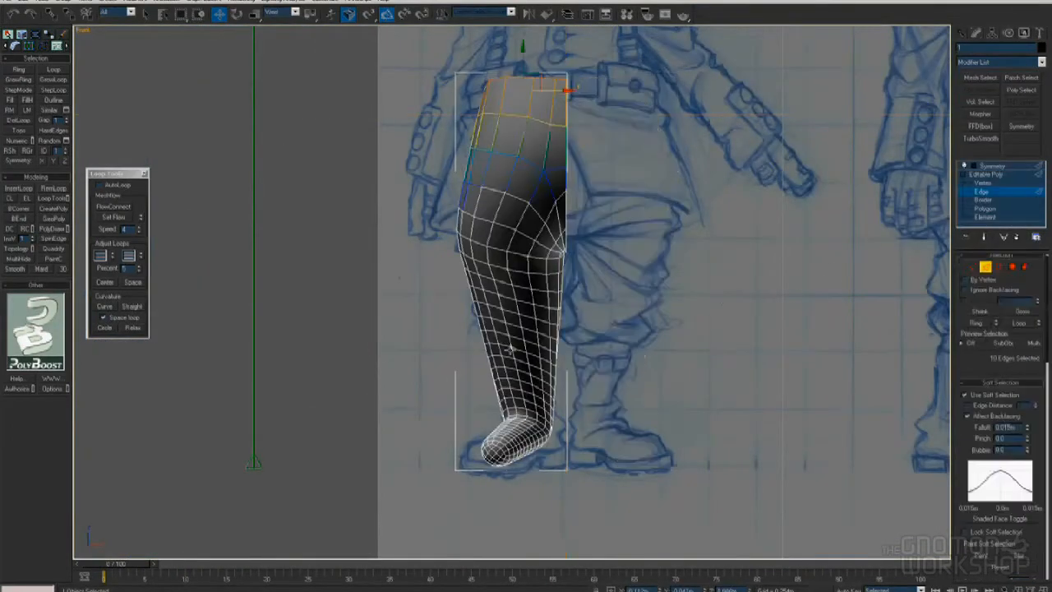
{"action": "left_click", "coordinate": [966, 396]}
Split the leg below the knee and detach the lower leg with the foot as a separate object
{"action": "scroll", "coordinate": [965, 401], "scroll_direction": "down", "scroll_amount": 5}
{"action": "left_click", "coordinate": [1030, 475]}
{"action": "scroll", "coordinate": [1029, 476], "scroll_direction": "up", "scroll_amount": 5}
{"action": "left_click", "coordinate": [1024, 272]}
{"action": "left_click", "coordinate": [548, 416]}
{"action": "scroll", "coordinate": [1007, 493], "scroll_direction": "down", "scroll_amount": 6}
{"action": "left_click", "coordinate": [1013, 545]}
{"action": "left_click", "coordinate": [563, 305]}
{"action": "key", "text": "5"}
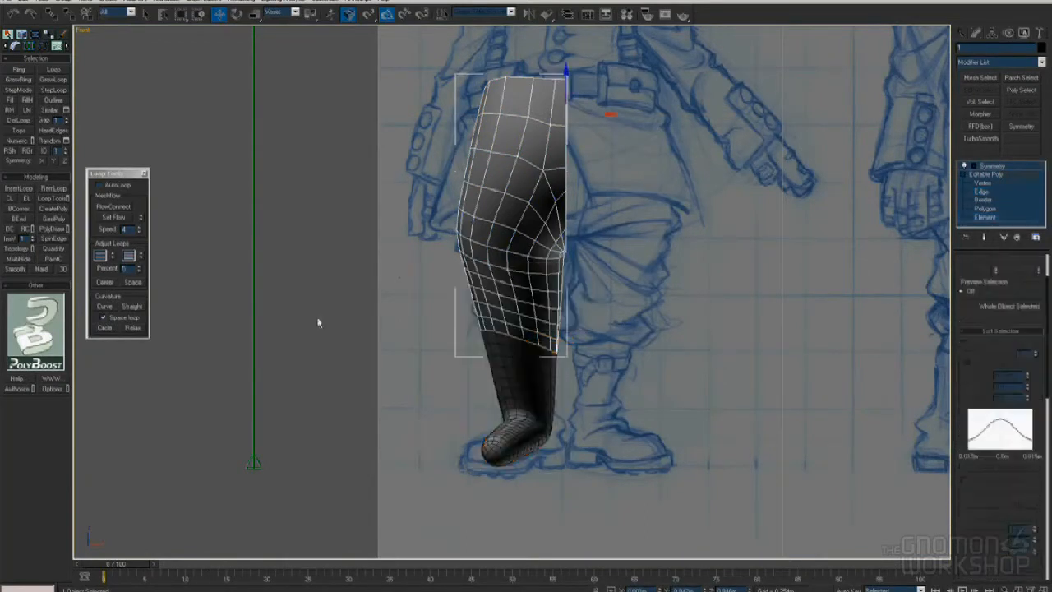
Select the open border at the bottom of the trouser leg and scale it flat to a level hem
{"action": "left_click", "coordinate": [319, 321]}
{"action": "left_click", "coordinate": [526, 370]}
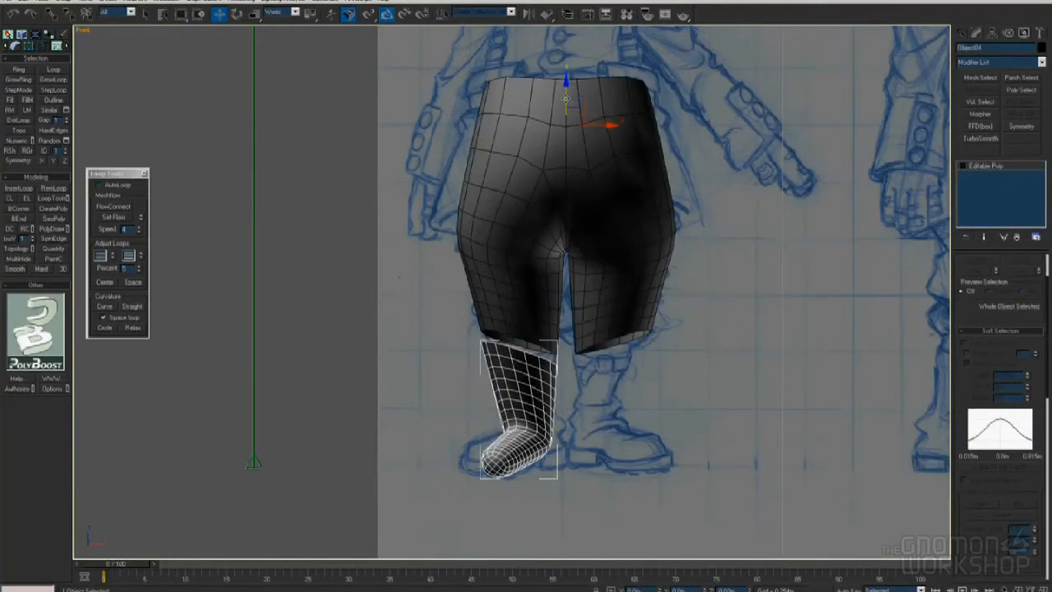
{"action": "left_click", "coordinate": [332, 279]}
{"action": "left_click", "coordinate": [518, 321]}
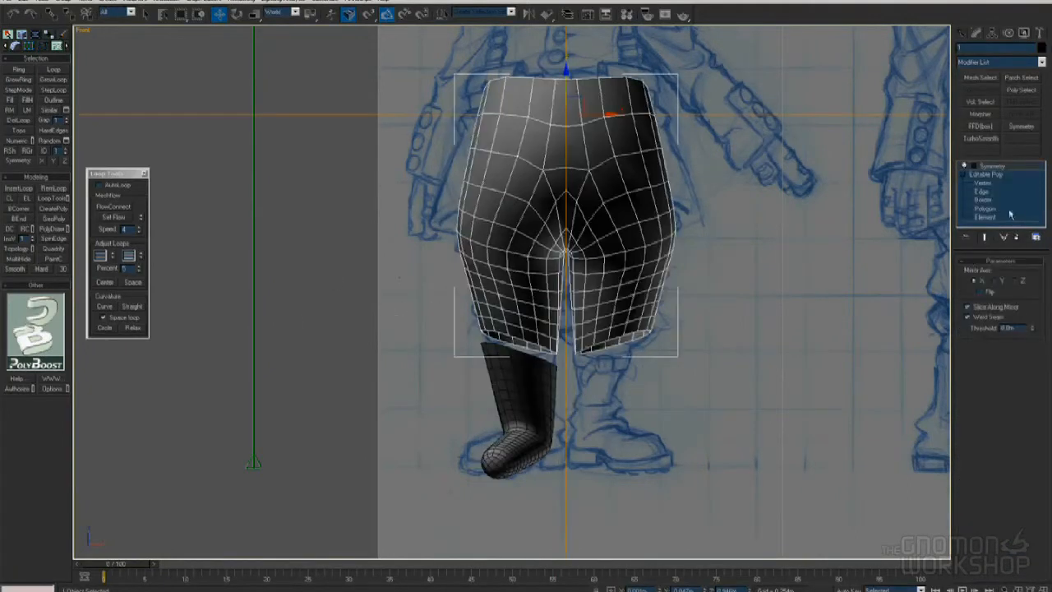
{"action": "key", "text": "2"}
{"action": "key", "text": "3"}
{"action": "left_click", "coordinate": [530, 340]}
{"action": "left_click", "coordinate": [538, 345]}
{"action": "right_click", "coordinate": [683, 333]}
{"action": "left_click", "coordinate": [695, 364]}
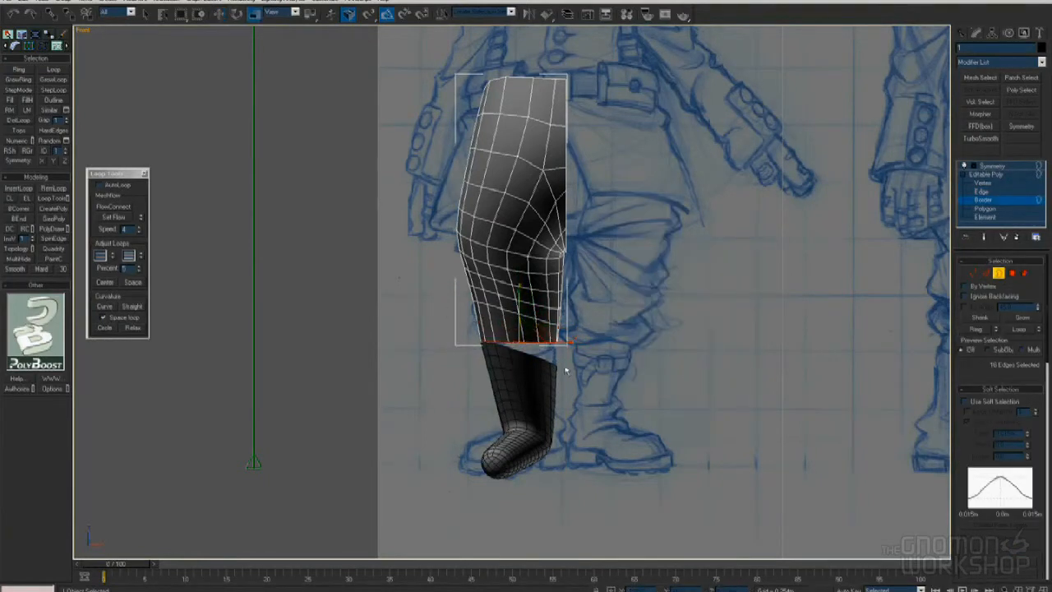
Try to rotate the lower edge loops of the trouser leg to run level with the hem
{"action": "double_click", "coordinate": [515, 317]}
{"action": "right_click", "coordinate": [542, 319]}
{"action": "left_click", "coordinate": [554, 338]}
{"action": "scroll", "coordinate": [978, 367], "scroll_direction": "down", "scroll_amount": 7}
{"action": "middle_click_drag", "start_coordinate": [469, 329], "coordinate": [468, 374]}
{"action": "scroll", "coordinate": [477, 374], "scroll_direction": "up", "scroll_amount": 3}
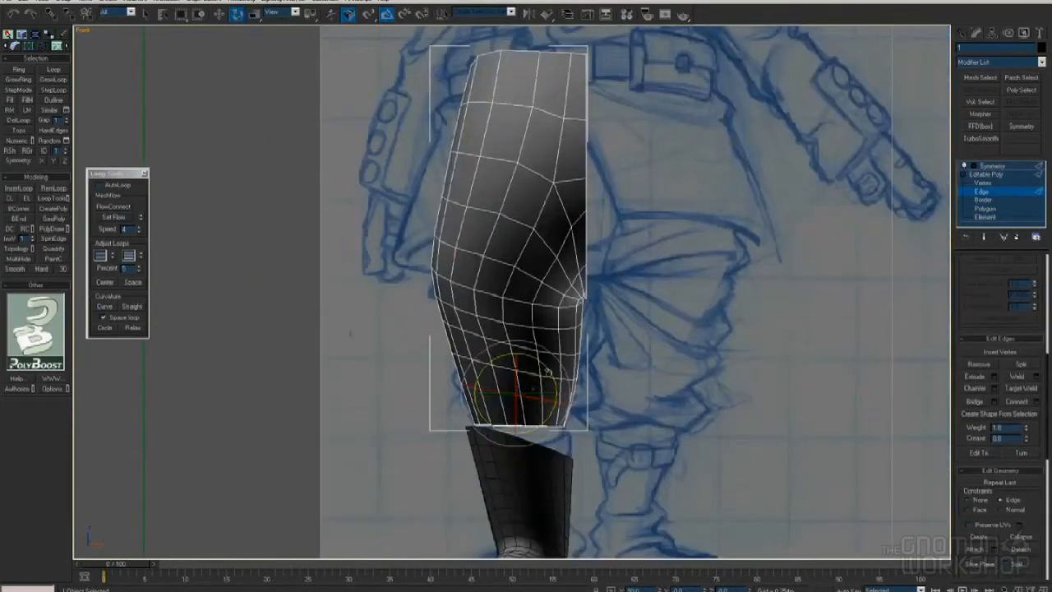
{"action": "double_click", "coordinate": [544, 352]}
{"action": "double_click", "coordinate": [544, 319]}
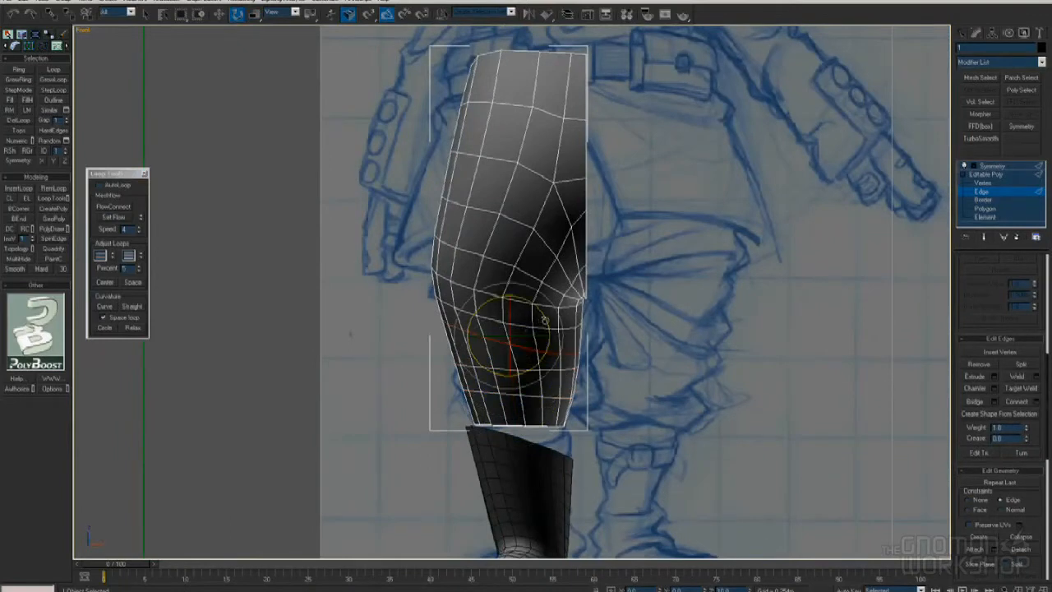
{"action": "double_click", "coordinate": [520, 327]}
{"action": "left_click_drag", "start_coordinate": [545, 326], "coordinate": [546, 317]}
{"action": "middle_click_drag", "start_coordinate": [465, 315], "coordinate": [527, 316], "text": "alt"}
Undo the edge loop changes on the lower trouser leg
{"action": "key", "text": "ctrl+z"}
{"action": "key", "text": "ctrl+z"}
{"action": "key", "text": "ctrl+z"}
{"action": "key", "text": "ctrl+z"}
{"action": "key", "text": "ctrl+z"}
{"action": "key", "text": "ctrl+z"}
{"action": "key", "text": "ctrl+z"}
{"action": "key", "text": "ctrl+z"}
Apply Set Flow to the selected edge loop near the trouser hem in the front view
{"action": "key", "text": "f"}
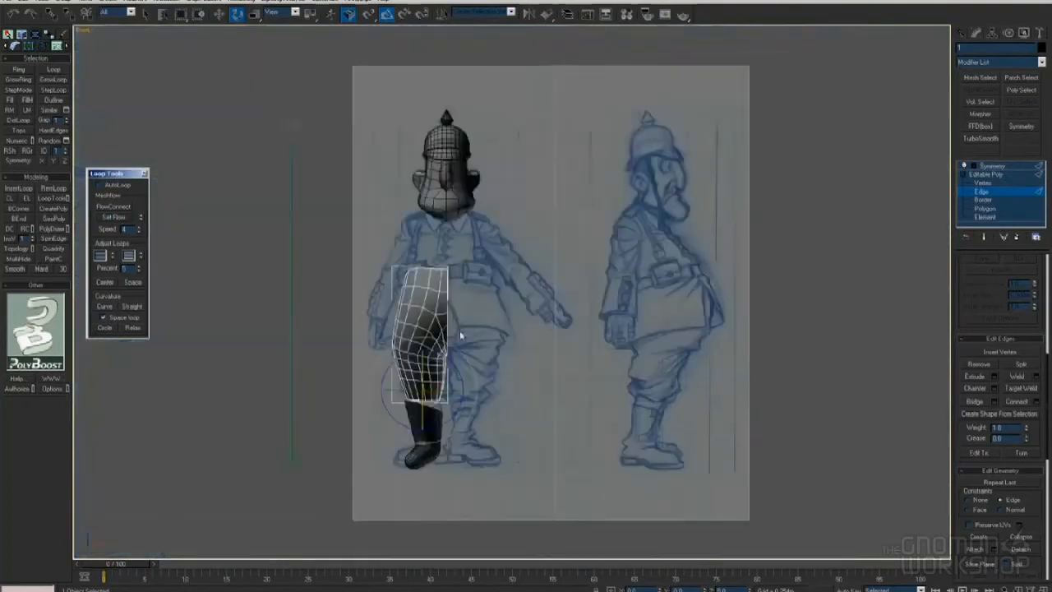
{"action": "key", "text": "z"}
{"action": "left_click", "coordinate": [102, 216]}
{"action": "middle_click_drag", "start_coordinate": [584, 303], "coordinate": [565, 280]}
{"action": "key", "text": "2"}
{"action": "left_click", "coordinate": [301, 319]}
Move the vertices on the lower trouser leg upward with soft selection and a reduced falloff
{"action": "left_click", "coordinate": [517, 301]}
{"action": "left_click", "coordinate": [983, 183]}
{"action": "scroll", "coordinate": [756, 238], "scroll_direction": "up", "scroll_amount": 2}
{"action": "left_click_drag", "start_coordinate": [519, 341], "coordinate": [552, 375]}
{"action": "right_click", "coordinate": [559, 354]}
{"action": "left_click", "coordinate": [571, 367]}
{"action": "left_click", "coordinate": [965, 344]}
{"action": "left_click_drag", "start_coordinate": [1027, 377], "coordinate": [1024, 394]}
{"action": "left_click_drag", "start_coordinate": [506, 330], "coordinate": [506, 308]}
Cap the open border at the bottom of the trouser leg
{"action": "middle_click_drag", "start_coordinate": [506, 311], "coordinate": [563, 242]}
{"action": "left_click", "coordinate": [584, 355]}
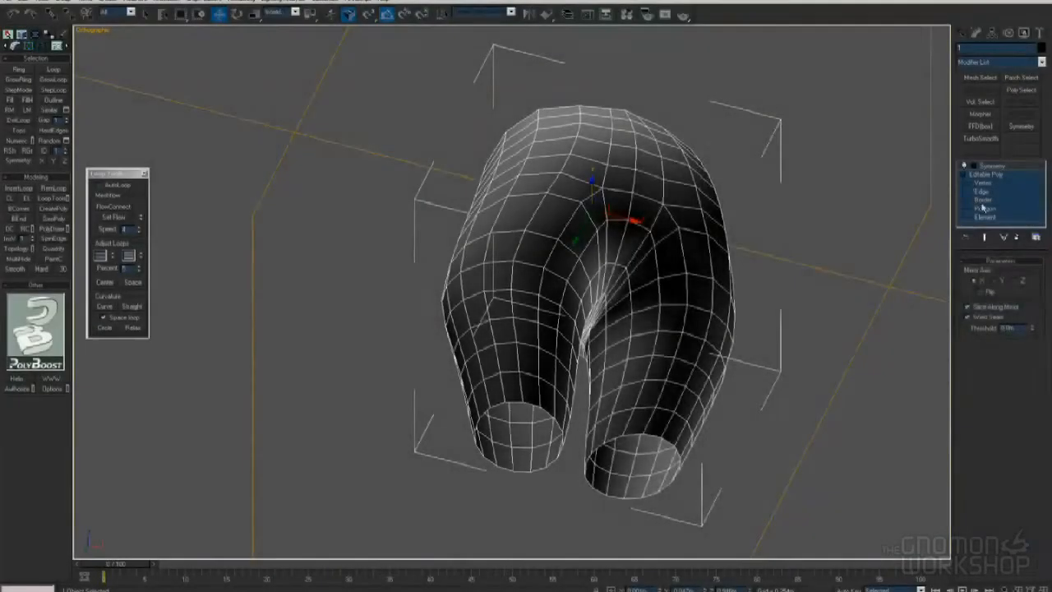
{"action": "left_click", "coordinate": [981, 202]}
{"action": "scroll", "coordinate": [989, 312], "scroll_direction": "down", "scroll_amount": 8}
{"action": "scroll", "coordinate": [1012, 318], "scroll_direction": "up", "scroll_amount": 1}
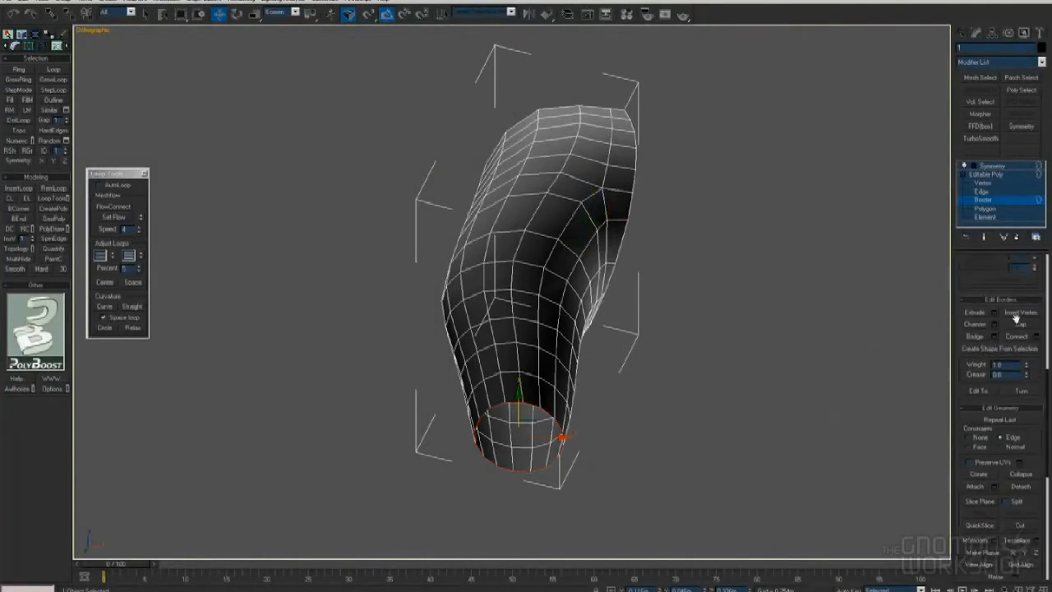
{"action": "left_click", "coordinate": [1015, 325]}
Select the cap polygon at the trouser hem and inset it twice as a group
{"action": "scroll", "coordinate": [1009, 326], "scroll_direction": "up", "scroll_amount": 9}
{"action": "key", "text": "4"}
{"action": "left_click", "coordinate": [531, 441]}
{"action": "right_click", "coordinate": [530, 441]}
{"action": "left_click", "coordinate": [516, 493]}
{"action": "left_click_drag", "start_coordinate": [516, 449], "coordinate": [547, 448]}
{"action": "scroll", "coordinate": [547, 449], "scroll_direction": "up", "scroll_amount": 2}
{"action": "middle_click_drag", "start_coordinate": [547, 448], "coordinate": [553, 343]}
{"action": "scroll", "coordinate": [982, 395], "scroll_direction": "down", "scroll_amount": 4}
{"action": "scroll", "coordinate": [982, 395], "scroll_direction": "down", "scroll_amount": 1}
{"action": "left_click", "coordinate": [1035, 492]}
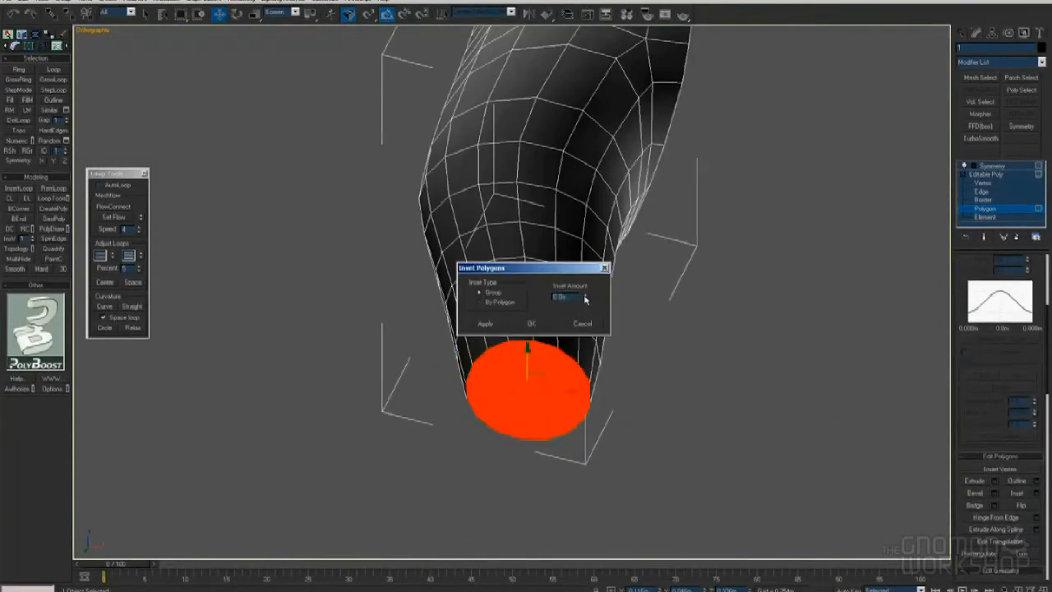
{"action": "scroll", "coordinate": [529, 346], "scroll_direction": "up", "scroll_amount": 2}
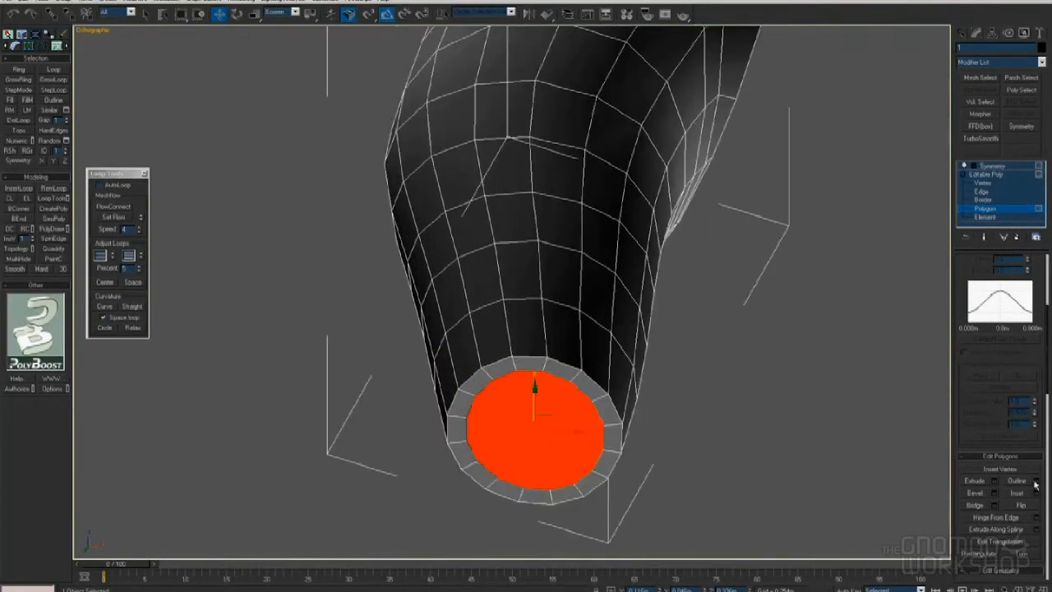
{"action": "left_click", "coordinate": [537, 324]}
Delete the innermost cap polygon and add a FlowConnect loop through the ring of edges just above the hem
{"action": "right_click", "coordinate": [648, 328]}
{"action": "middle_click_drag", "start_coordinate": [606, 326], "coordinate": [588, 341], "text": "alt"}
{"action": "scroll", "coordinate": [542, 370], "scroll_direction": "up", "scroll_amount": 2}
{"action": "key", "text": "2"}
{"action": "left_click", "coordinate": [477, 408]}
{"action": "key", "text": "alt+r"}
{"action": "scroll", "coordinate": [1020, 481], "scroll_direction": "down", "scroll_amount": 3}
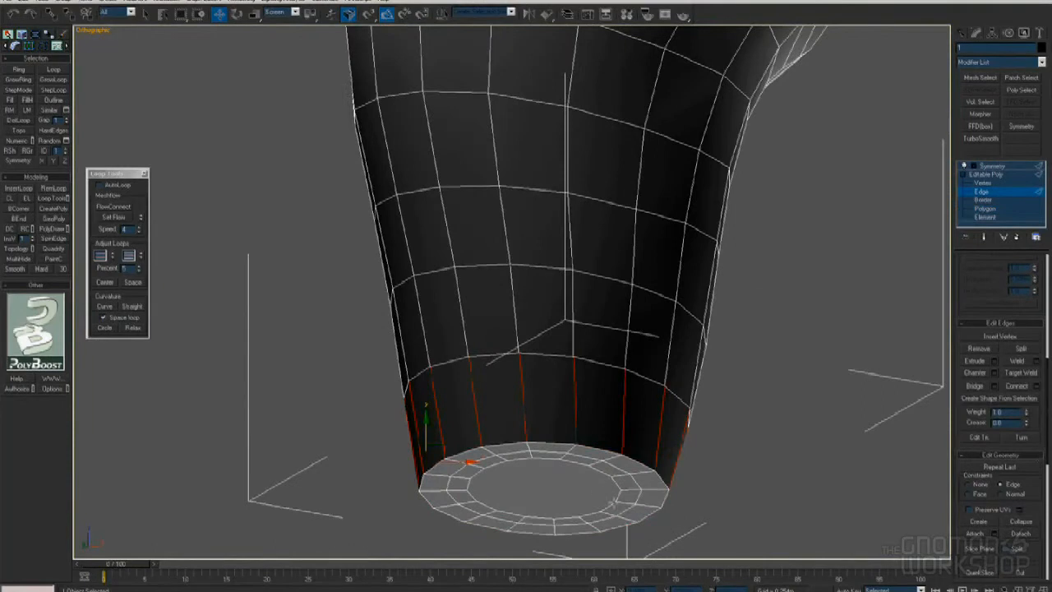
{"action": "key", "text": "4"}
{"action": "key", "text": "Delete"}
{"action": "key", "text": "2"}
{"action": "left_click", "coordinate": [105, 208]}
Apply Set Flow to the edge loops around the opening of the trouser hem
{"action": "middle_click_drag", "start_coordinate": [598, 317], "coordinate": [584, 350], "text": "alt"}
{"action": "scroll", "coordinate": [584, 350], "scroll_direction": "down", "scroll_amount": 4}
{"action": "middle_click_drag", "start_coordinate": [604, 296], "coordinate": [573, 308]}
{"action": "left_click", "coordinate": [992, 166]}
{"action": "middle_click_drag", "start_coordinate": [628, 485], "coordinate": [524, 440]}
{"action": "scroll", "coordinate": [524, 440], "scroll_direction": "up", "scroll_amount": 3}
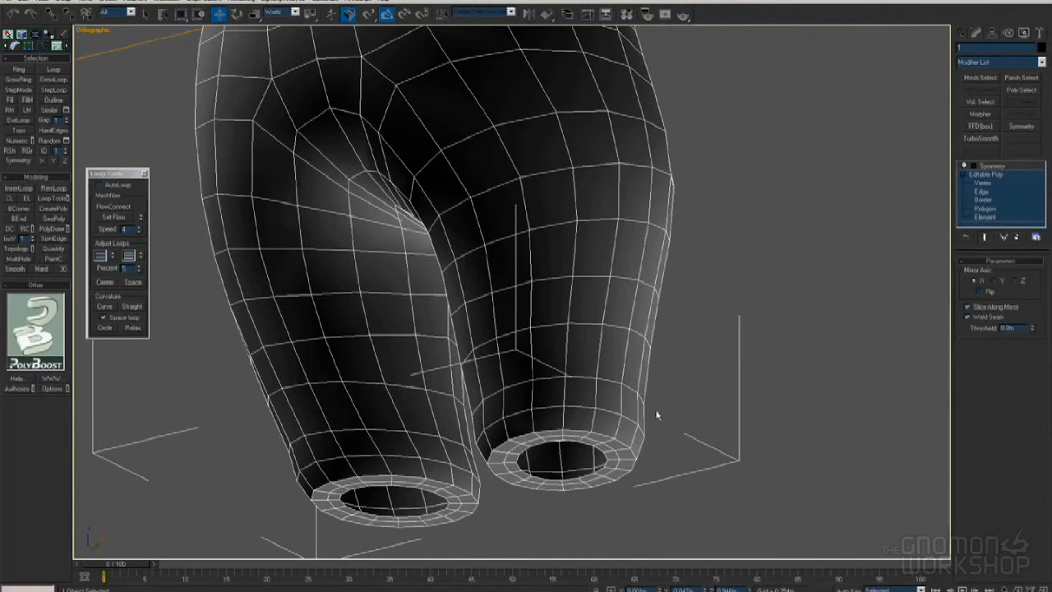
{"action": "left_click", "coordinate": [980, 191]}
{"action": "double_click", "coordinate": [360, 478]}
{"action": "left_click", "coordinate": [125, 218]}
{"action": "middle_click_drag", "start_coordinate": [284, 246], "coordinate": [386, 271], "text": "alt"}
{"action": "scroll", "coordinate": [409, 375], "scroll_direction": "up", "scroll_amount": 3}
{"action": "double_click", "coordinate": [373, 495]}
{"action": "left_click", "coordinate": [117, 220]}
Examine the mirrored trousers from several angles and bring the jacket back over them in the front view
{"action": "middle_click_drag", "start_coordinate": [458, 460], "coordinate": [404, 460], "text": "alt"}
{"action": "middle_click_drag", "start_coordinate": [404, 460], "coordinate": [479, 411]}
{"action": "scroll", "coordinate": [479, 411], "scroll_direction": "down", "scroll_amount": 2}
{"action": "key", "text": "f"}
{"action": "scroll", "coordinate": [568, 453], "scroll_direction": "up", "scroll_amount": 3}
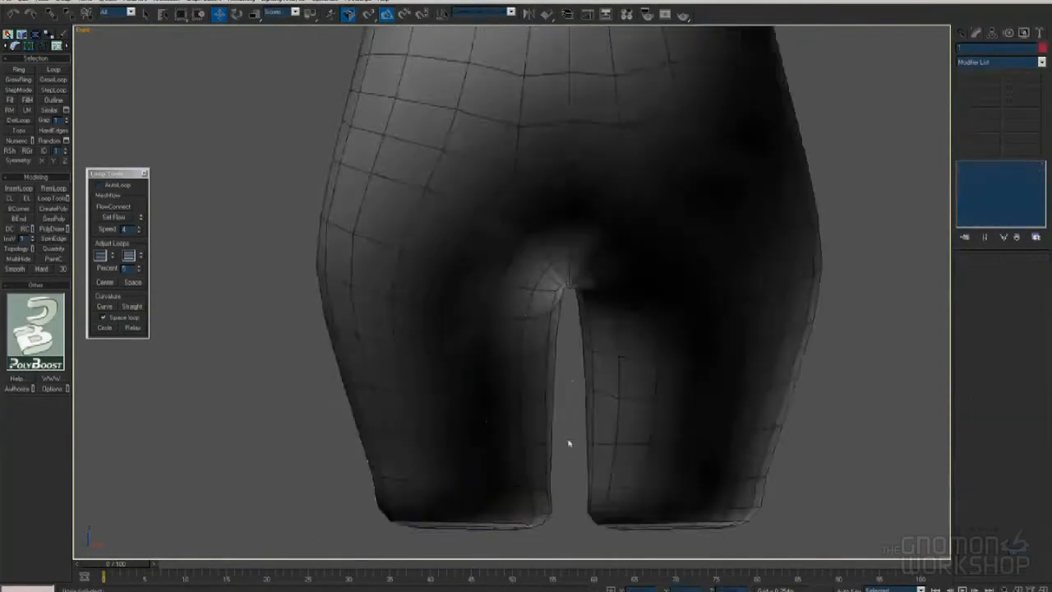
{"action": "scroll", "coordinate": [567, 441], "scroll_direction": "down", "scroll_amount": 3}
{"action": "middle_click_drag", "start_coordinate": [495, 433], "coordinate": [531, 435], "text": "alt"}
{"action": "key", "text": "f"}
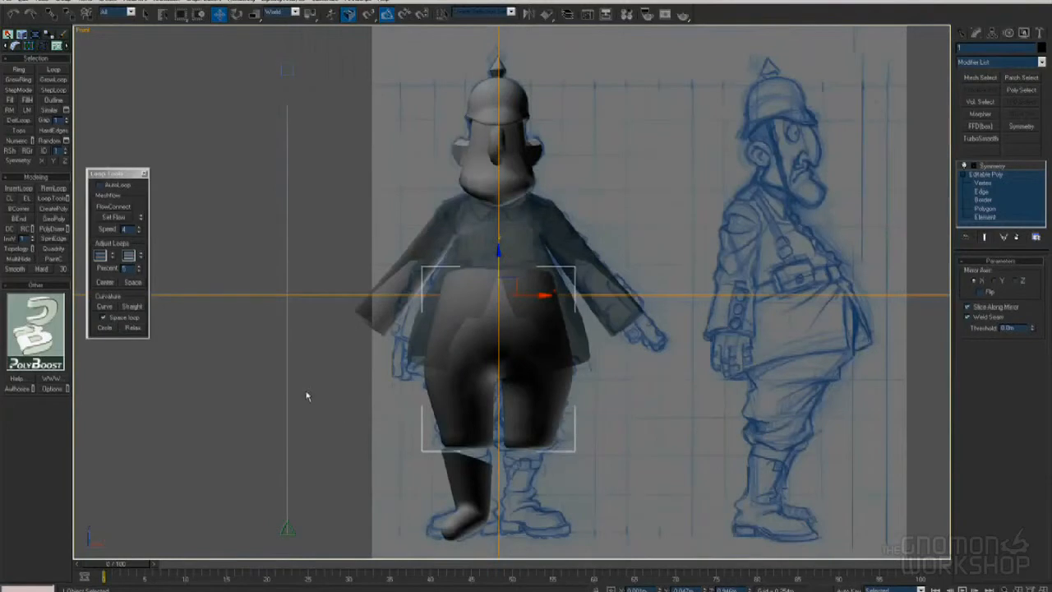
Select the jacket, turn off its see-through display and show edged faces for vertex editing
{"action": "left_click", "coordinate": [412, 324]}
{"action": "left_click", "coordinate": [355, 234]}
{"action": "left_click", "coordinate": [488, 273]}
{"action": "key", "text": "alt+x"}
{"action": "middle_click_drag", "start_coordinate": [489, 273], "coordinate": [492, 310]}
{"action": "scroll", "coordinate": [491, 309], "scroll_direction": "up", "scroll_amount": 2}
{"action": "key", "text": "F4"}
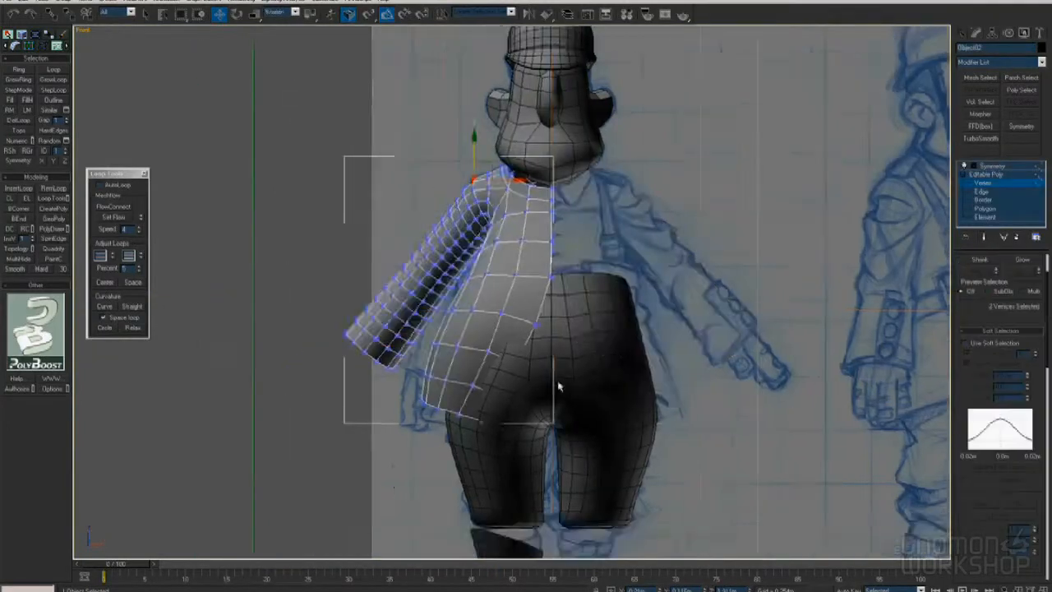
Make the jacket see-through in the front view and reposition the vertices along its front hem and opening to follow the sketch
{"action": "key", "text": "F3"}
{"action": "right_click", "coordinate": [547, 400]}
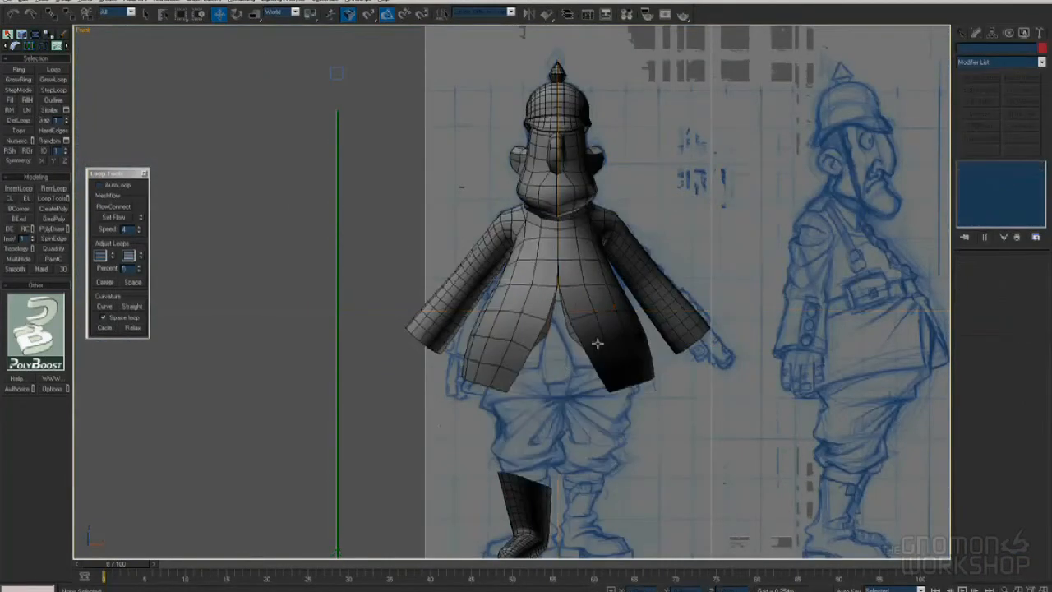
{"action": "left_click", "coordinate": [603, 342]}
{"action": "middle_click_drag", "start_coordinate": [545, 334], "coordinate": [515, 380]}
{"action": "scroll", "coordinate": [515, 380], "scroll_direction": "up", "scroll_amount": 4}
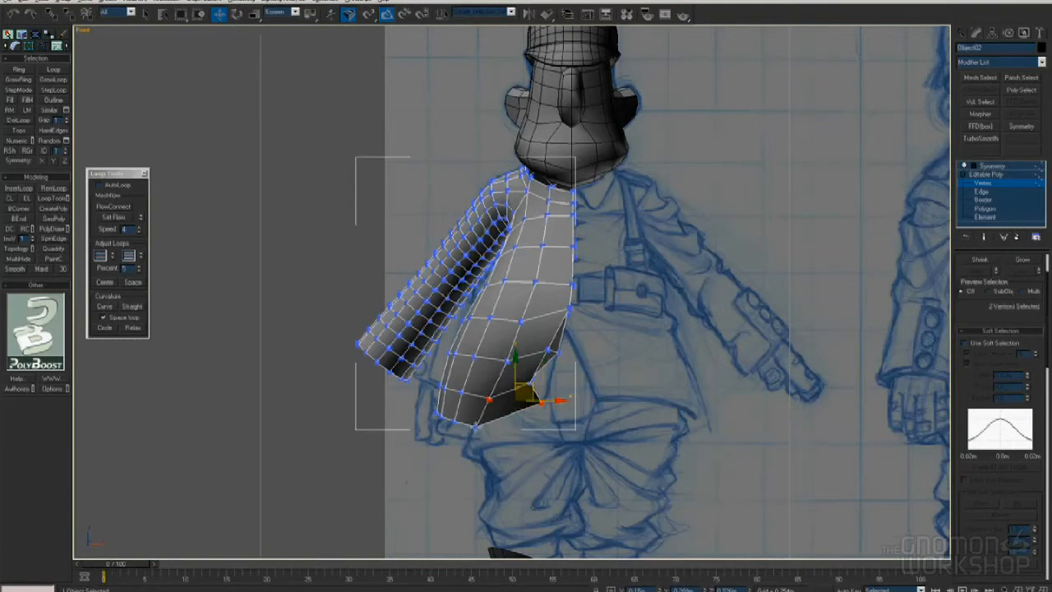
{"action": "left_click", "coordinate": [476, 427], "text": "ctrl"}
{"action": "key", "text": "alt+x"}
{"action": "right_click", "coordinate": [511, 420], "text": "alt"}
{"action": "left_click", "coordinate": [524, 393]}
{"action": "left_click_drag", "start_coordinate": [509, 391], "coordinate": [510, 389]}
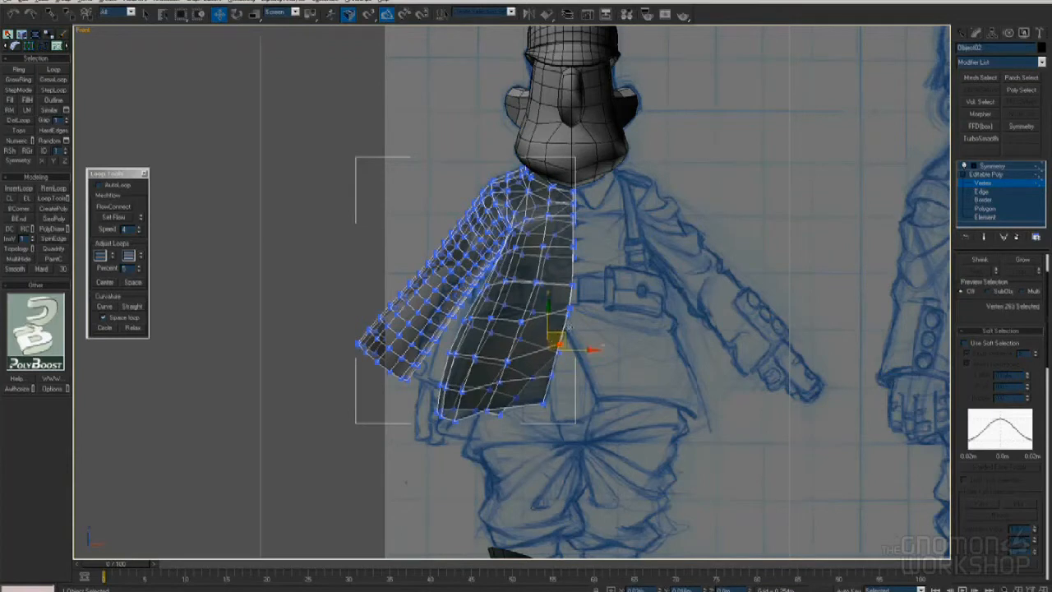
Select an edge loop on the jacket body and scale it
{"action": "middle_click_drag", "start_coordinate": [566, 353], "coordinate": [520, 361], "text": "alt"}
{"action": "key", "text": "2"}
{"action": "left_click", "coordinate": [518, 356]}
{"action": "key", "text": "alt+l"}
{"action": "right_click", "coordinate": [543, 355]}
{"action": "left_click", "coordinate": [560, 389]}
{"action": "left_click_drag", "start_coordinate": [617, 332], "coordinate": [690, 357]}
Select the full column of edges along the jacket's centre back, from neckline to hem, and convert the selection to vertices
{"action": "middle_click_drag", "start_coordinate": [552, 276], "coordinate": [562, 354], "text": "alt"}
{"action": "scroll", "coordinate": [518, 393], "scroll_direction": "up", "scroll_amount": 3}
{"action": "scroll", "coordinate": [513, 382], "scroll_direction": "down", "scroll_amount": 3}
{"action": "left_click", "coordinate": [504, 364]}
{"action": "left_click", "coordinate": [503, 348], "text": "ctrl"}
{"action": "right_click", "coordinate": [531, 351]}
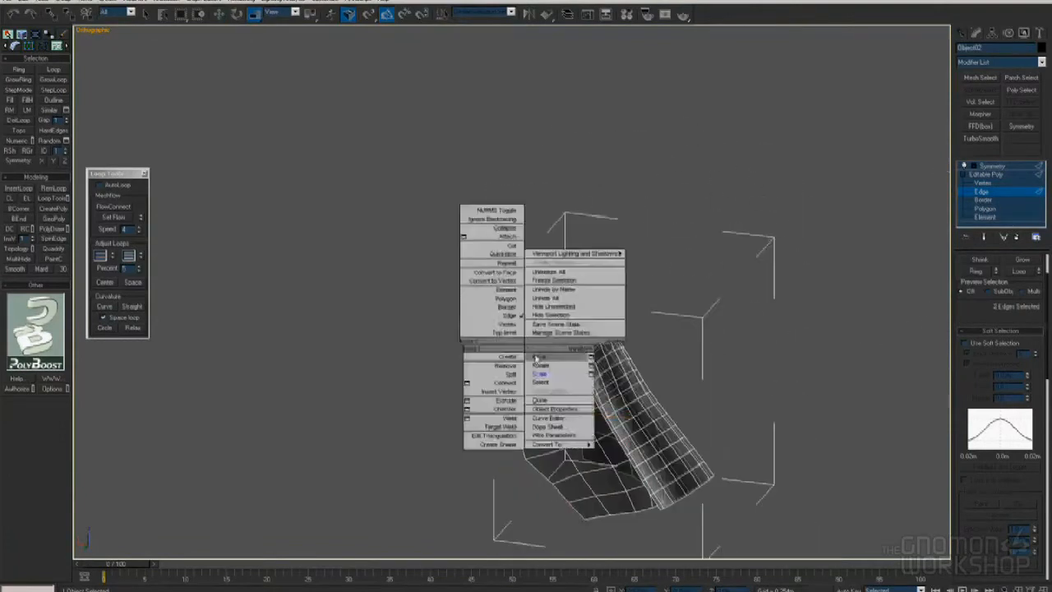
{"action": "left_click", "coordinate": [543, 357]}
{"action": "scroll", "coordinate": [526, 362], "scroll_direction": "up", "scroll_amount": 3}
{"action": "middle_click_drag", "start_coordinate": [585, 451], "coordinate": [558, 252]}
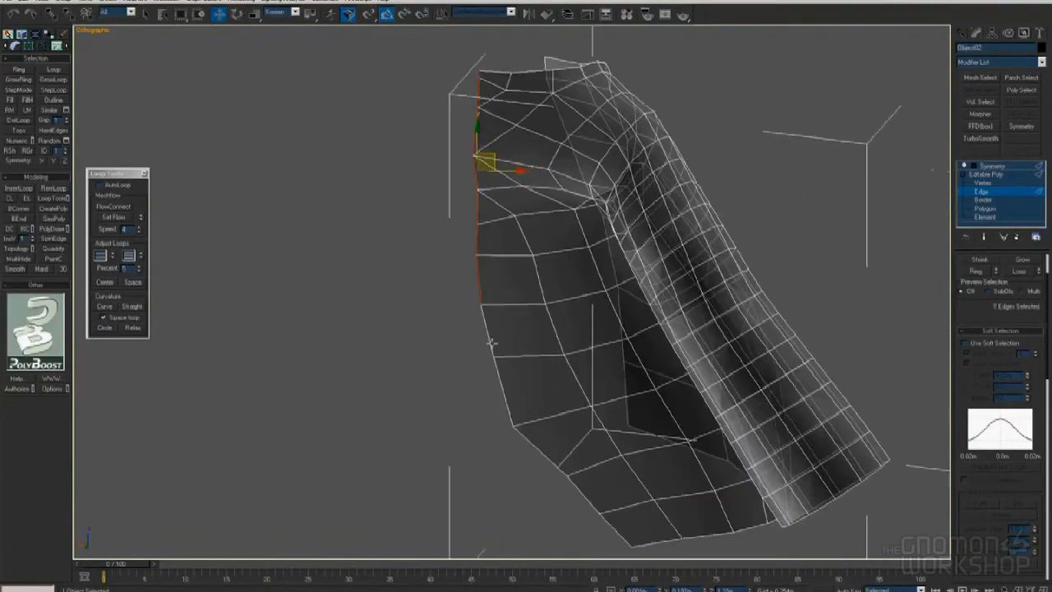
{"action": "left_click", "coordinate": [491, 342], "text": "ctrl"}
{"action": "left_click", "coordinate": [502, 386], "text": "ctrl"}
{"action": "scroll", "coordinate": [501, 387], "scroll_direction": "down", "scroll_amount": 2}
{"action": "middle_click_drag", "start_coordinate": [567, 390], "coordinate": [598, 390], "text": "alt"}
{"action": "left_click", "coordinate": [535, 409], "text": "ctrl"}
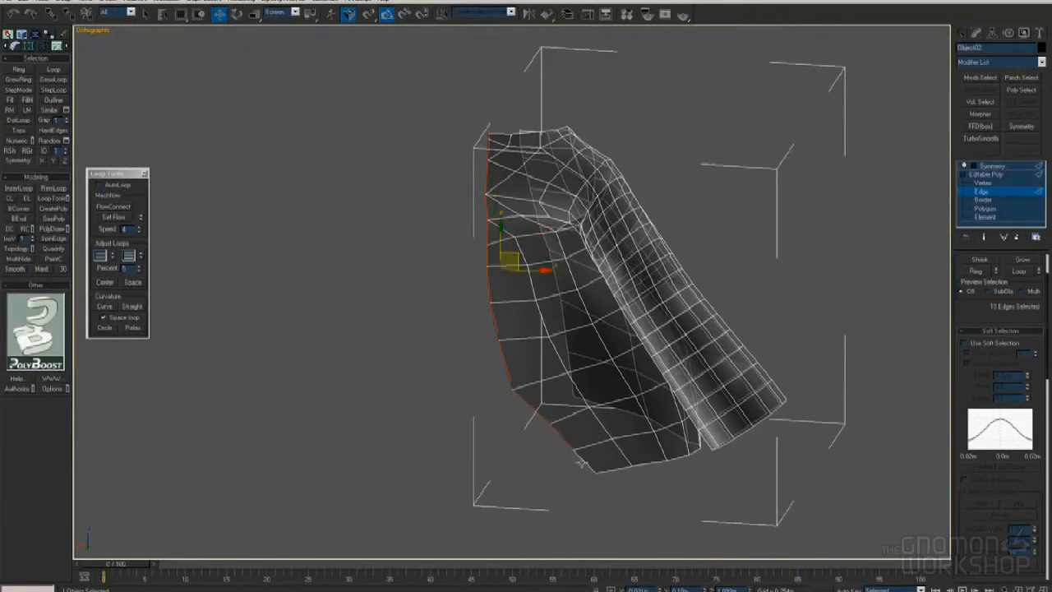
{"action": "scroll", "coordinate": [969, 300], "scroll_direction": "up", "scroll_amount": 3}
{"action": "left_click", "coordinate": [972, 272], "text": "ctrl"}
Scale the centre back vertices flat into a straight line and move them onto the symmetry axis in the back view
{"action": "right_click", "coordinate": [547, 278]}
{"action": "left_click", "coordinate": [564, 308]}
{"action": "left_click_drag", "start_coordinate": [560, 291], "coordinate": [517, 290]}
{"action": "right_click", "coordinate": [547, 277]}
{"action": "left_click", "coordinate": [562, 291]}
{"action": "key", "text": "g"}
{"action": "middle_click_drag", "start_coordinate": [410, 239], "coordinate": [588, 239]}
{"action": "scroll", "coordinate": [588, 239], "scroll_direction": "down", "scroll_amount": 2}
{"action": "left_click_drag", "start_coordinate": [562, 278], "coordinate": [453, 291]}
{"action": "right_click", "coordinate": [546, 276]}
{"action": "left_click", "coordinate": [561, 303]}
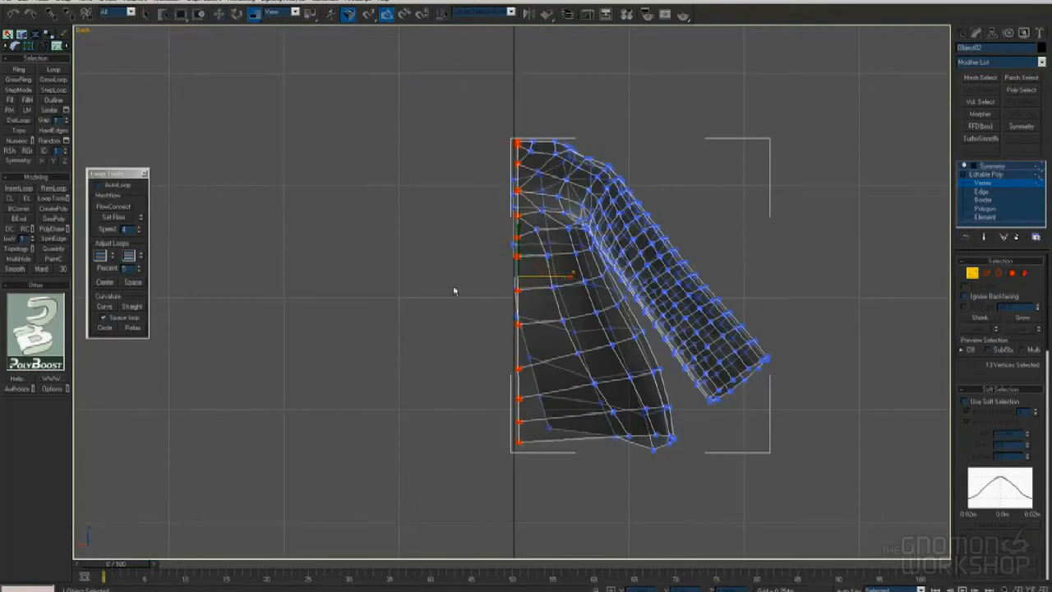
{"action": "key", "text": "w"}
{"action": "left_click_drag", "start_coordinate": [555, 276], "coordinate": [550, 276]}
Select a vertex on the upper back of the jacket and shift it sideways
{"action": "middle_click_drag", "start_coordinate": [551, 278], "coordinate": [552, 215], "text": "alt"}
{"action": "scroll", "coordinate": [547, 215], "scroll_direction": "up", "scroll_amount": 4}
{"action": "middle_click_drag", "start_coordinate": [547, 215], "coordinate": [538, 333]}
{"action": "left_click", "coordinate": [549, 327]}
{"action": "left_click_drag", "start_coordinate": [987, 436], "coordinate": [978, 369]}
{"action": "key", "text": "z"}
{"action": "middle_click_drag", "start_coordinate": [367, 193], "coordinate": [497, 223]}
{"action": "scroll", "coordinate": [497, 224], "scroll_direction": "up", "scroll_amount": 2}
{"action": "left_click_drag", "start_coordinate": [499, 223], "coordinate": [520, 218]}
Remove an edge on the upper back and cut a new vertical edge line up towards the neckline
{"action": "middle_click_drag", "start_coordinate": [520, 218], "coordinate": [549, 309], "text": "alt"}
{"action": "scroll", "coordinate": [534, 225], "scroll_direction": "up", "scroll_amount": 3}
{"action": "key", "text": "2"}
{"action": "left_click", "coordinate": [479, 314]}
{"action": "key", "text": "BackSpace"}
{"action": "key", "text": "alt+c"}
{"action": "left_click", "coordinate": [461, 330]}
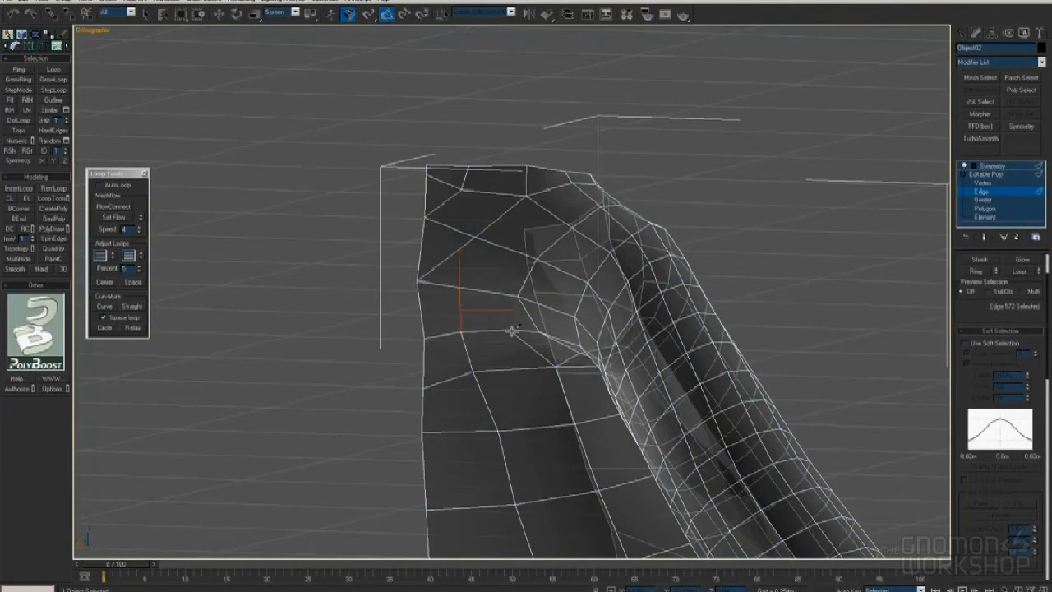
{"action": "middle_click_drag", "start_coordinate": [536, 253], "coordinate": [466, 203], "text": "alt"}
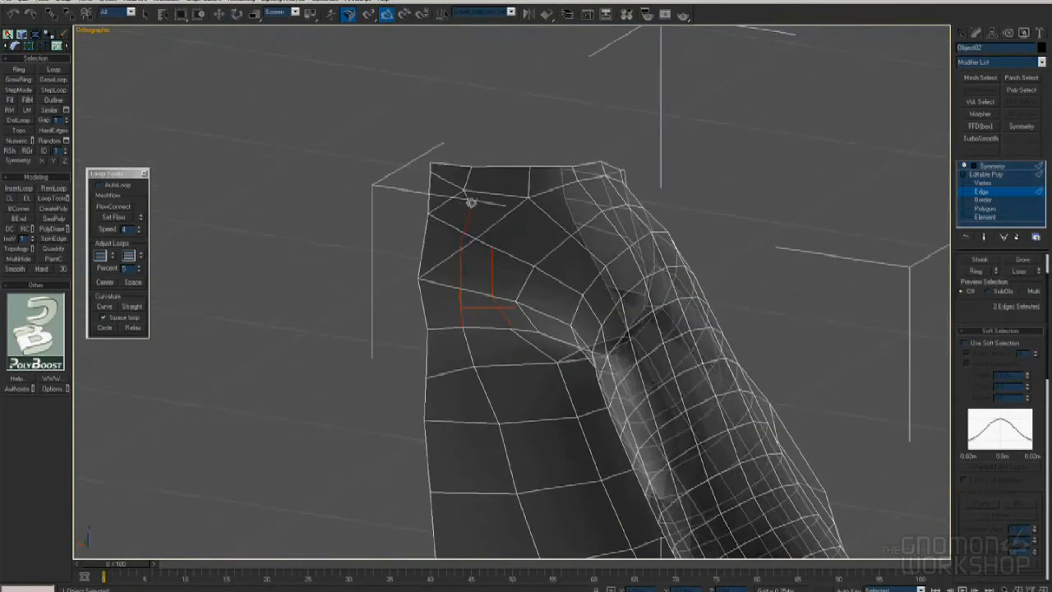
{"action": "right_click", "coordinate": [433, 191]}
Remove the diagonal edge just below the back neckline and slide the centre back vertex down with the Edge constraint
{"action": "left_click", "coordinate": [446, 181]}
{"action": "key", "text": "BackSpace"}
{"action": "left_click", "coordinate": [446, 202]}
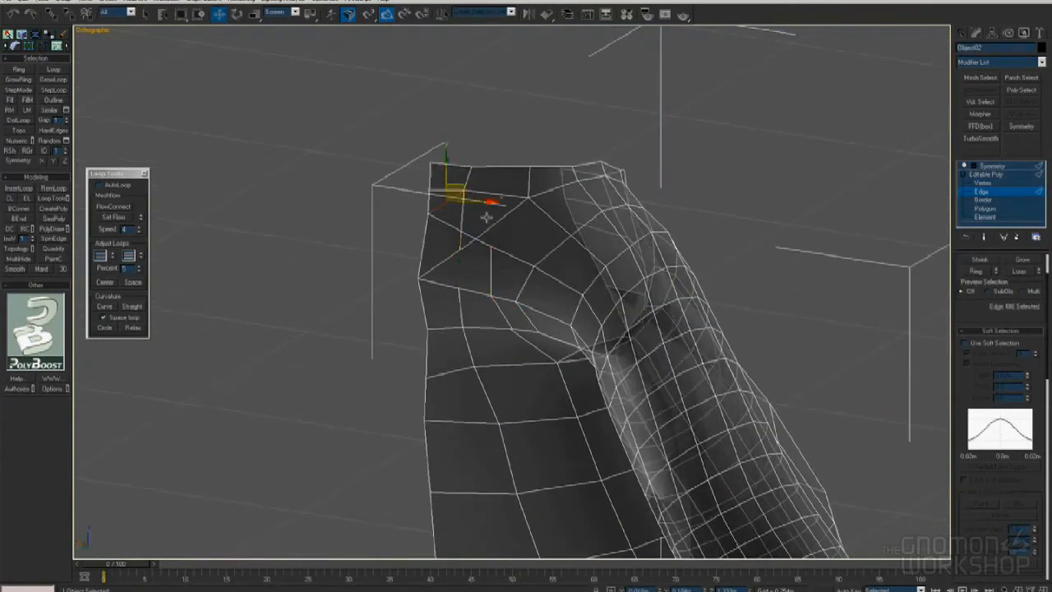
{"action": "middle_click_drag", "start_coordinate": [485, 216], "coordinate": [472, 300], "text": "alt"}
{"action": "scroll", "coordinate": [471, 301], "scroll_direction": "up", "scroll_amount": 3}
{"action": "key", "text": "1"}
{"action": "left_click", "coordinate": [454, 267]}
{"action": "scroll", "coordinate": [958, 373], "scroll_direction": "down", "scroll_amount": 5}
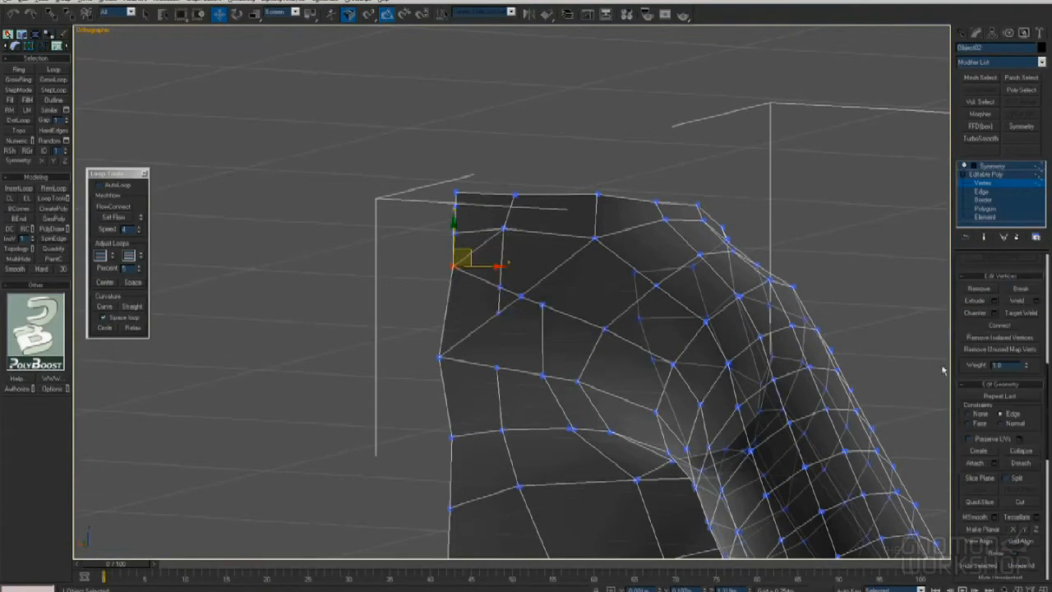
{"action": "left_click_drag", "start_coordinate": [464, 256], "coordinate": [462, 270]}
Remove the next diagonal edge beside the centre back and cut a vertical edge down to the row below
{"action": "key", "text": "2"}
{"action": "left_click", "coordinate": [481, 251]}
{"action": "key", "text": "BackSpace"}
{"action": "right_click", "coordinate": [512, 332]}
{"action": "left_click", "coordinate": [501, 330]}
{"action": "left_click", "coordinate": [497, 367]}
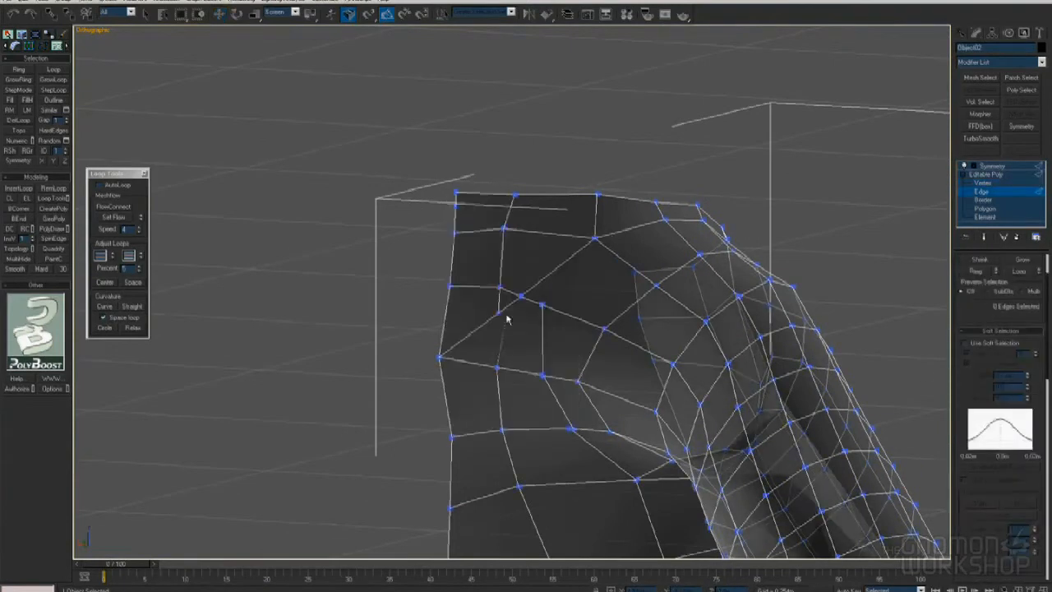
Clean up the extra vertex in the new column and remove the remaining diagonal edge at the centre back
{"action": "key", "text": "1"}
{"action": "left_click", "coordinate": [498, 286]}
{"action": "key", "text": "2"}
{"action": "left_click", "coordinate": [469, 323]}
{"action": "key", "text": "BackSpace"}
Target weld the two neighbouring vertices on the upper back and move the merged vertex in line with its row
{"action": "key", "text": "1"}
{"action": "left_click", "coordinate": [520, 296]}
{"action": "key", "text": "ctrl+shift+w"}
{"action": "left_click", "coordinate": [543, 304]}
{"action": "key", "text": "w"}
{"action": "left_click_drag", "start_coordinate": [549, 297], "coordinate": [559, 282]}
{"action": "middle_click_drag", "start_coordinate": [671, 362], "coordinate": [551, 340], "text": "alt"}
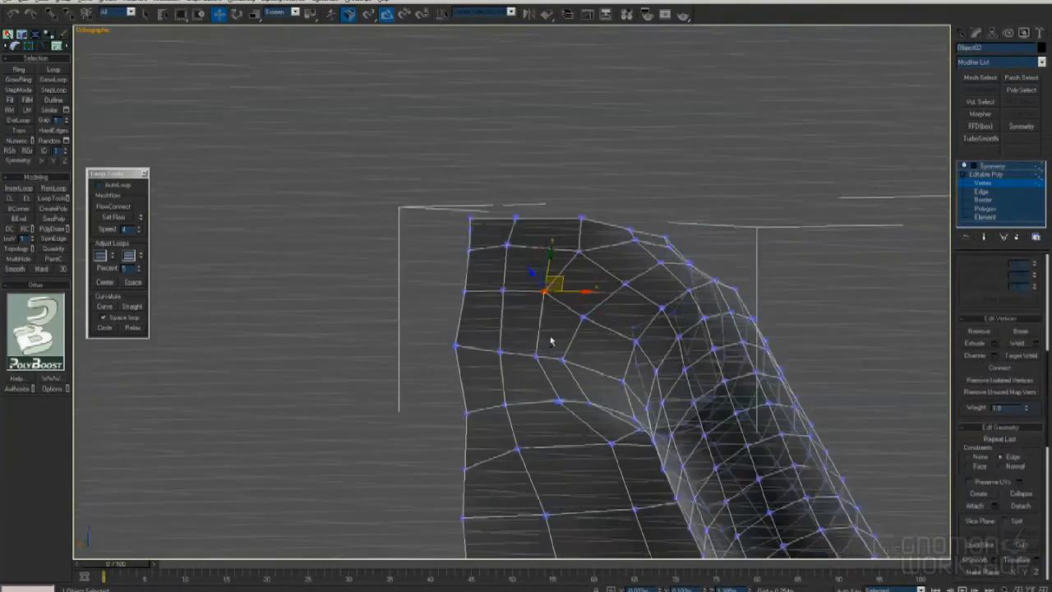
{"action": "scroll", "coordinate": [551, 340], "scroll_direction": "down", "scroll_amount": 5}
Add a vertical edge loop beside the jacket's centre back and cut it through to the neckline
{"action": "key", "text": "2"}
{"action": "left_click", "coordinate": [511, 367]}
{"action": "key", "text": "alt+l"}
{"action": "middle_click_drag", "start_coordinate": [534, 305], "coordinate": [497, 390], "text": "alt"}
{"action": "scroll", "coordinate": [495, 392], "scroll_direction": "up", "scroll_amount": 5}
{"action": "key", "text": "1"}
{"action": "left_click", "coordinate": [451, 389]}
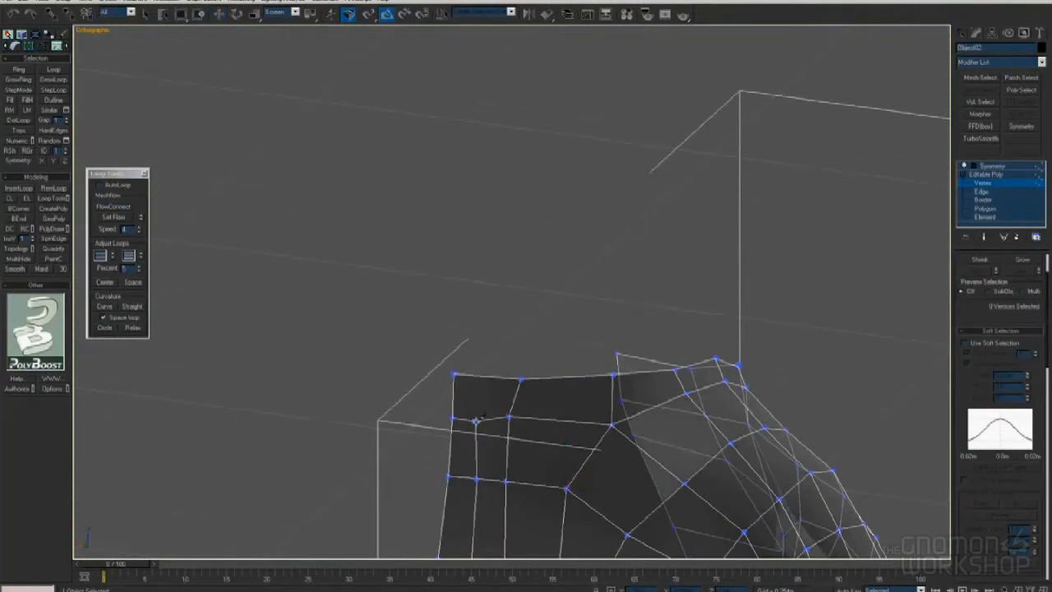
{"action": "left_click", "coordinate": [480, 376]}
{"action": "key", "text": "w"}
{"action": "middle_click_drag", "start_coordinate": [481, 375], "coordinate": [510, 419], "text": "alt"}
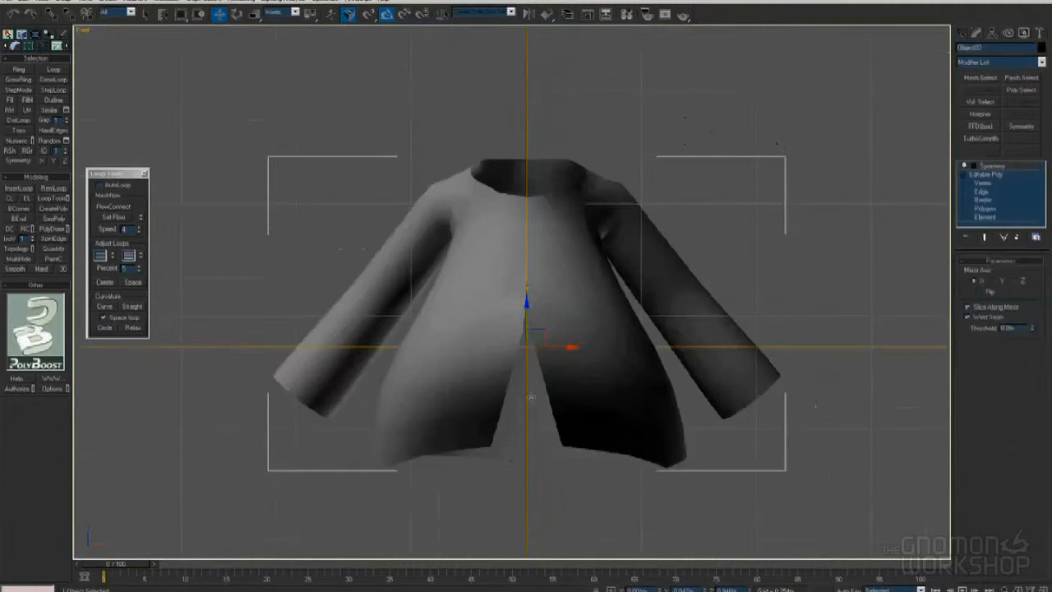
Check the mirrored jacket in the front view and remove its Symmetry modifier
{"action": "middle_click_drag", "start_coordinate": [530, 397], "coordinate": [591, 394], "text": "alt"}
{"action": "key", "text": "f"}
{"action": "middle_click_drag", "start_coordinate": [528, 234], "coordinate": [528, 314]}
{"action": "scroll", "coordinate": [528, 315], "scroll_direction": "up", "scroll_amount": 2}
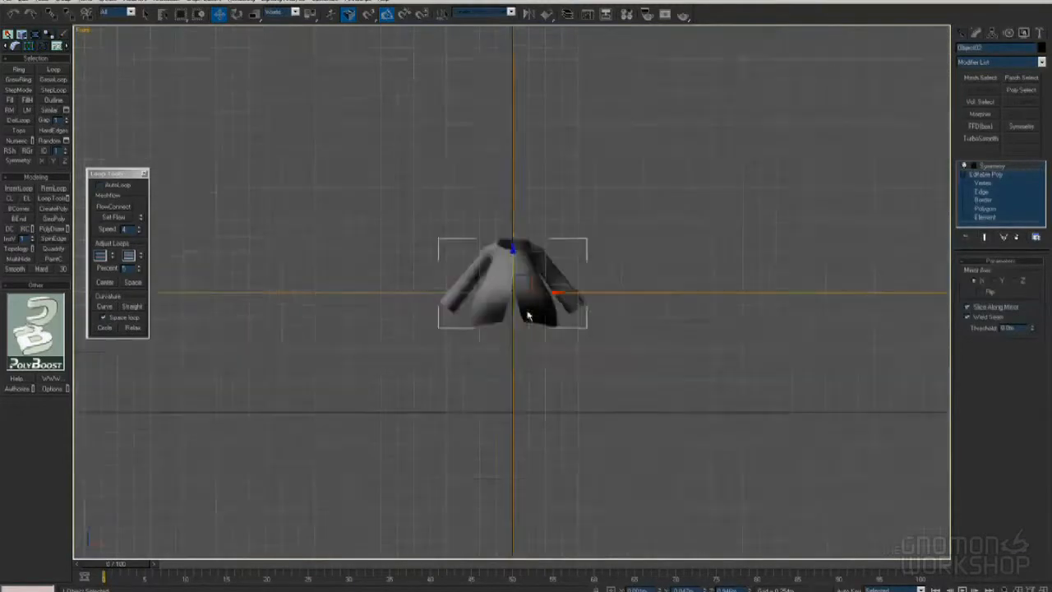
{"action": "scroll", "coordinate": [528, 315], "scroll_direction": "up", "scroll_amount": 5}
{"action": "left_click", "coordinate": [1014, 238]}
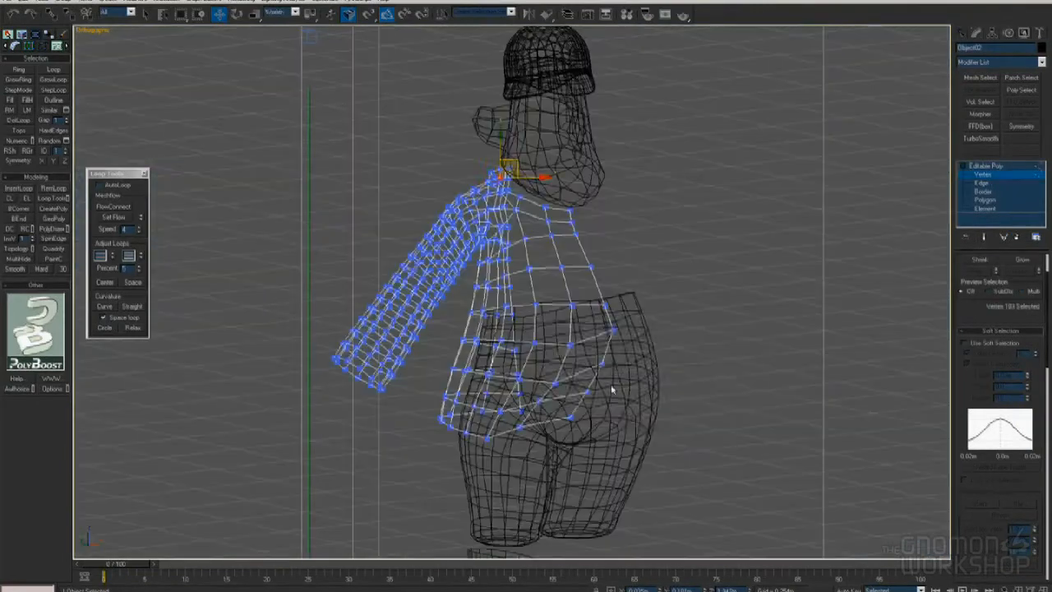
Move the vertices at the jacket's lower front opening so the hem corner sits outside the trousers, toggling wireframe to select them
{"action": "right_click", "coordinate": [618, 371]}
{"action": "left_click", "coordinate": [628, 328]}
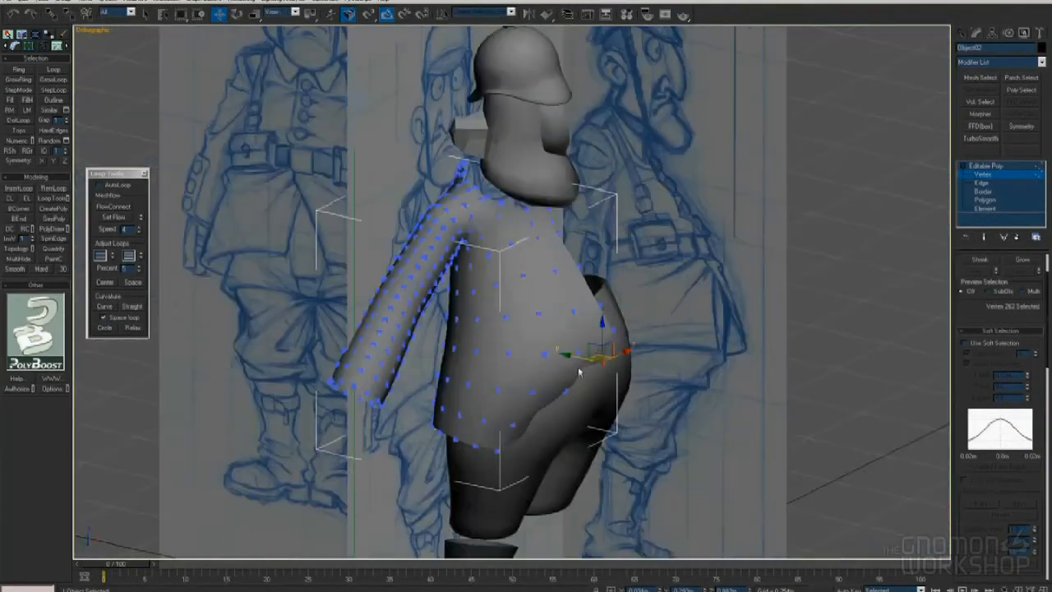
{"action": "mouse_move", "coordinate": [579, 360]}
{"action": "left_mouse_down"}
{"action": "mouse_move", "coordinate": [589, 362]}
{"action": "mouse_move", "coordinate": [589, 391]}
{"action": "left_mouse_up"}
{"action": "key", "text": "F3"}
{"action": "left_click", "coordinate": [584, 391]}
{"action": "key", "text": "F3"}
{"action": "key", "text": "F3"}
{"action": "middle_click_drag", "start_coordinate": [584, 422], "coordinate": [654, 395], "text": "alt"}
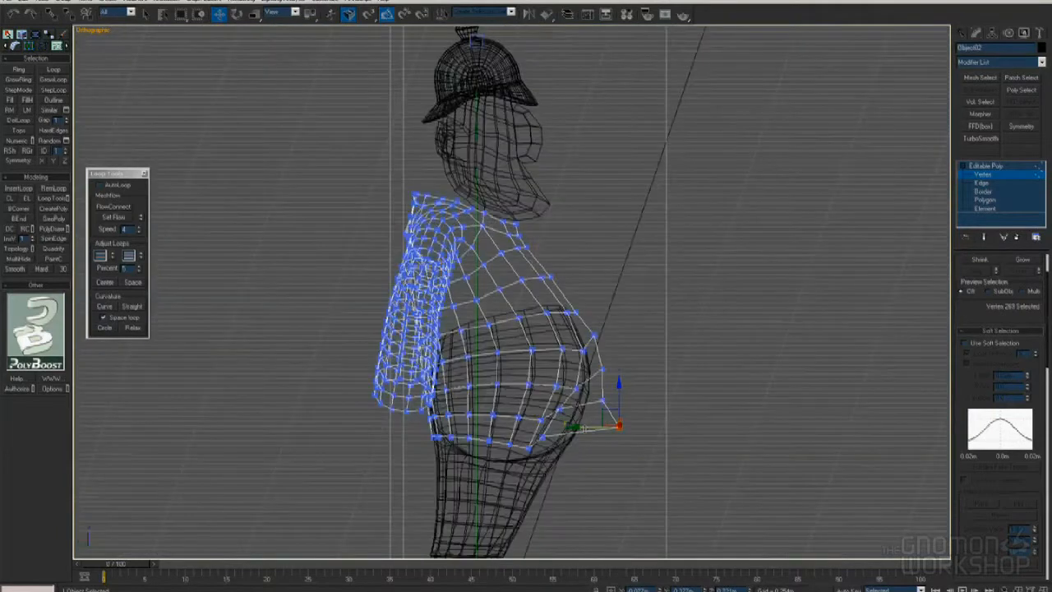
{"action": "key", "text": "F3"}
{"action": "left_click_drag", "start_coordinate": [516, 420], "coordinate": [532, 422]}
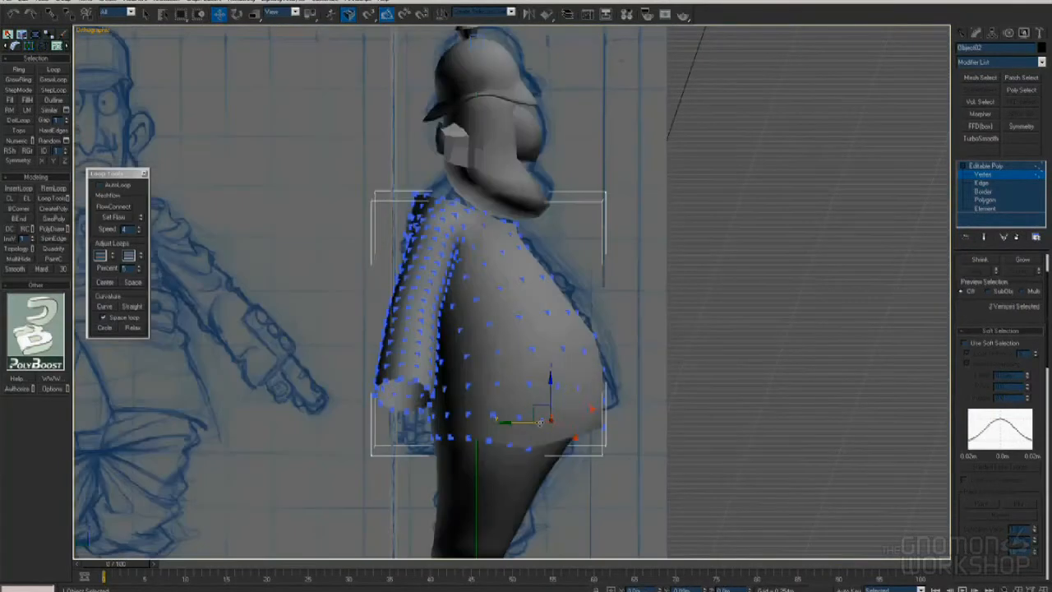
Show edged faces in the left view and move the belly's front profile vertices outward to the sketch outline
{"action": "middle_click_drag", "start_coordinate": [567, 411], "coordinate": [634, 375], "text": "alt"}
{"action": "key", "text": "F4"}
{"action": "key", "text": "l"}
{"action": "key", "text": "z"}
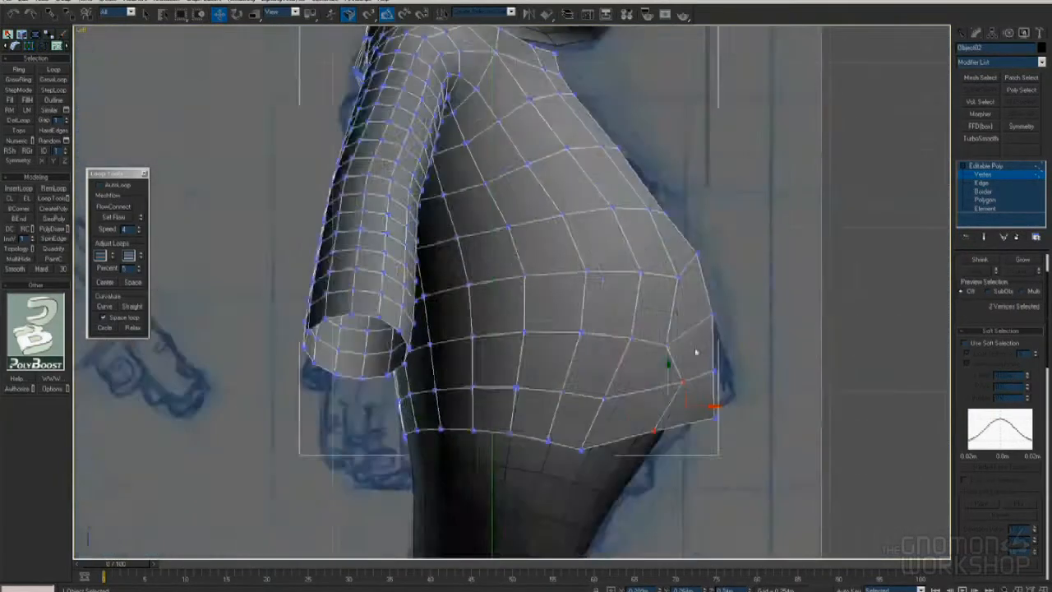
{"action": "left_click", "coordinate": [698, 253]}
{"action": "left_click_drag", "start_coordinate": [737, 313], "coordinate": [740, 313]}
{"action": "left_click_drag", "start_coordinate": [726, 358], "coordinate": [749, 370]}
{"action": "left_click_drag", "start_coordinate": [727, 407], "coordinate": [743, 391]}
Apply Set Flow to the edge loop behind the front opening and adjust the hem vertex below it
{"action": "key", "text": "2"}
{"action": "double_click", "coordinate": [680, 373]}
{"action": "left_click", "coordinate": [122, 217]}
{"action": "key", "text": "1"}
{"action": "left_click", "coordinate": [655, 438]}
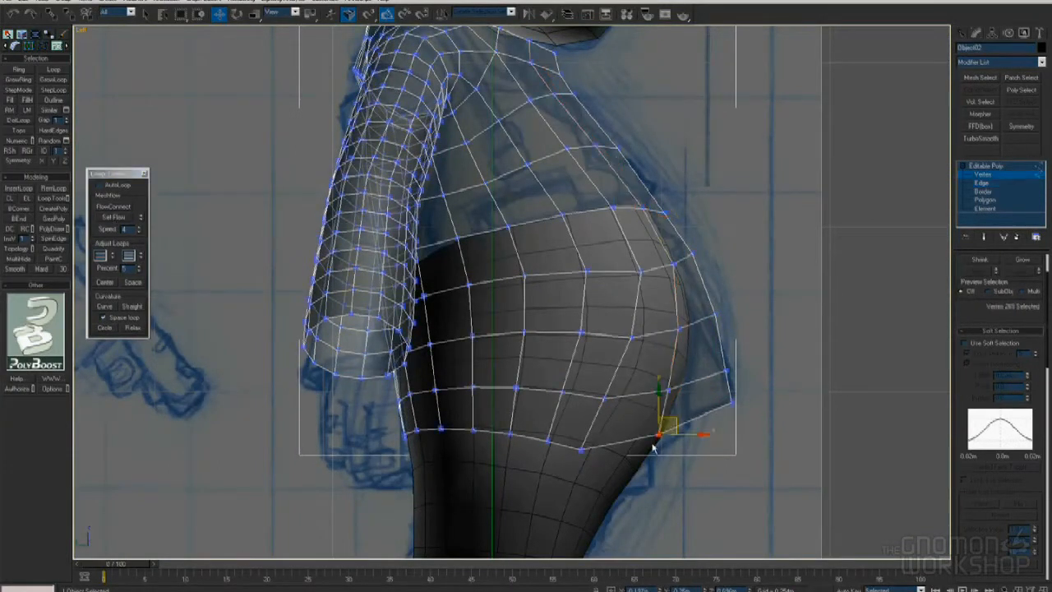
{"action": "scroll", "coordinate": [513, 291], "scroll_direction": "down", "scroll_amount": 4}
{"action": "left_click_drag", "start_coordinate": [561, 365], "coordinate": [570, 340]}
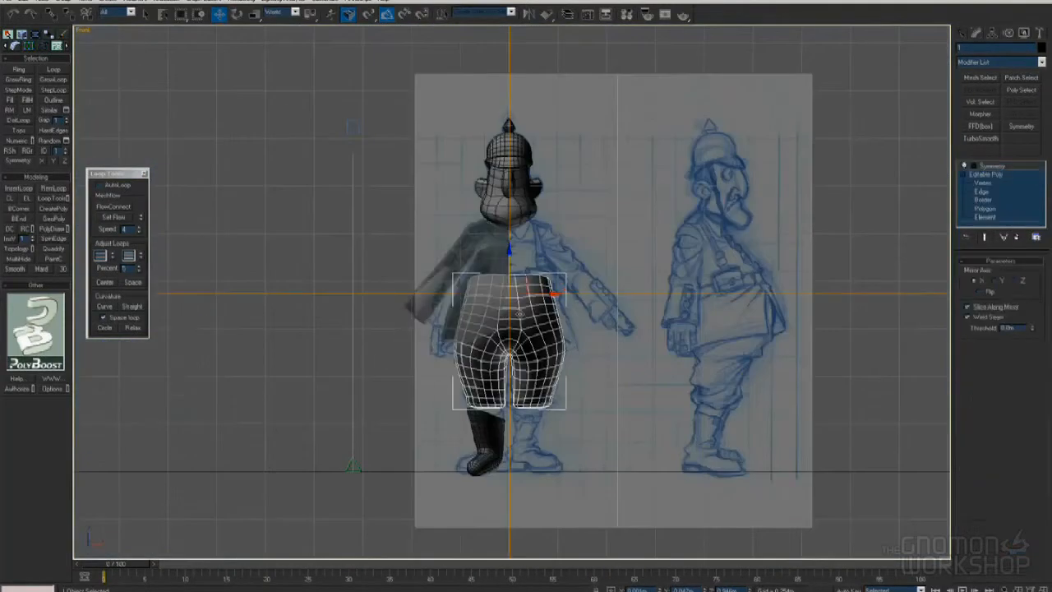
Enable soft selection with a 0.018 m falloff and pull the jacket's outer hem corner down to the sketch in the front view
{"action": "left_click", "coordinate": [476, 246]}
{"action": "scroll", "coordinate": [477, 246], "scroll_direction": "up", "scroll_amount": 4}
{"action": "scroll", "coordinate": [438, 404], "scroll_direction": "up", "scroll_amount": 2}
{"action": "key", "text": "alt+x"}
{"action": "key", "text": "alt+x"}
{"action": "middle_click_drag", "start_coordinate": [437, 404], "coordinate": [493, 363]}
{"action": "key", "text": "1"}
{"action": "left_click_drag", "start_coordinate": [435, 374], "coordinate": [462, 404]}
{"action": "right_click", "coordinate": [494, 402], "text": "alt"}
{"action": "left_click", "coordinate": [522, 382]}
{"action": "left_click", "coordinate": [966, 344]}
{"action": "left_click_drag", "start_coordinate": [1027, 375], "coordinate": [1026, 380]}
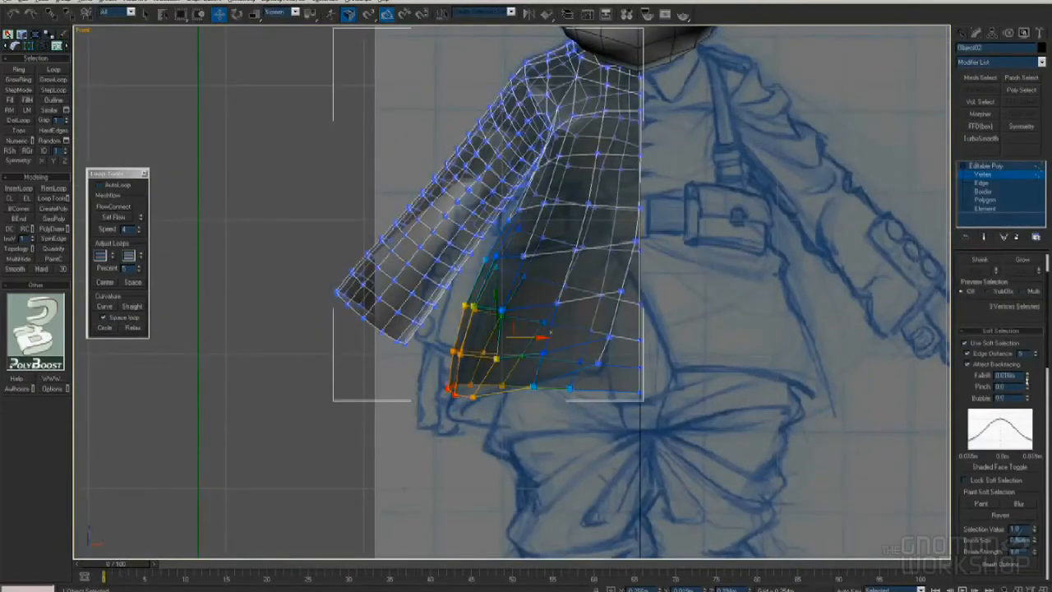
{"action": "left_click_drag", "start_coordinate": [502, 321], "coordinate": [497, 341]}
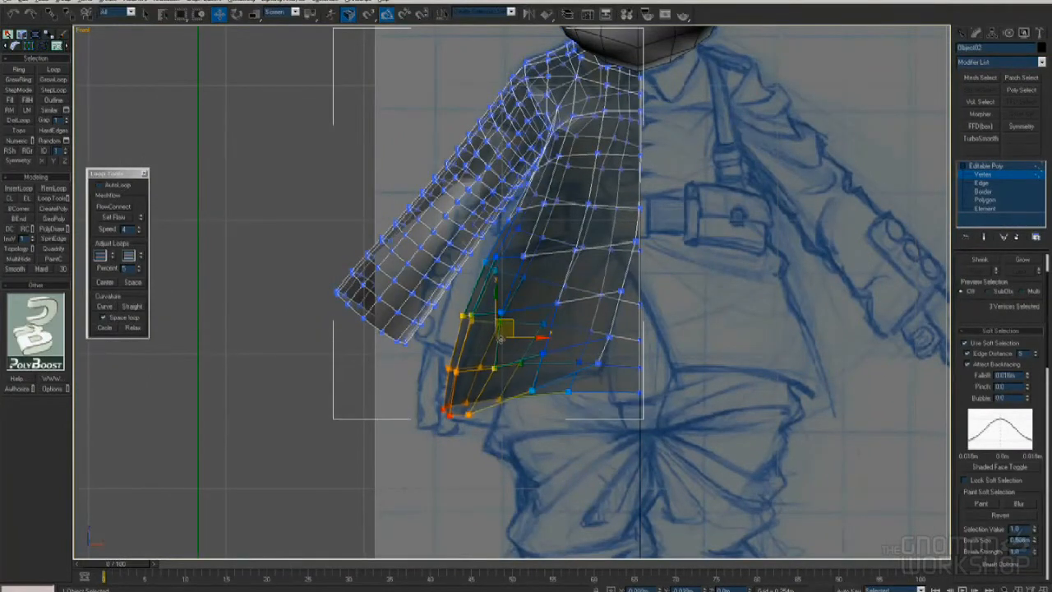
Set the soft selection falloff to 0.011 m and move the next hem vertex slightly outward
{"action": "left_click", "coordinate": [469, 414]}
{"action": "left_click_drag", "start_coordinate": [1027, 375], "coordinate": [1027, 388]}
{"action": "mouse_move", "coordinate": [490, 379]}
{"action": "left_mouse_down"}
{"action": "mouse_move", "coordinate": [496, 360]}
{"action": "mouse_move", "coordinate": [473, 376]}
{"action": "left_mouse_up"}
Turn off soft selection and lower the jacket's back hem vertices to level the hem with the outer corner
{"action": "left_click", "coordinate": [543, 354]}
{"action": "left_click", "coordinate": [500, 399]}
{"action": "left_click", "coordinate": [965, 343]}
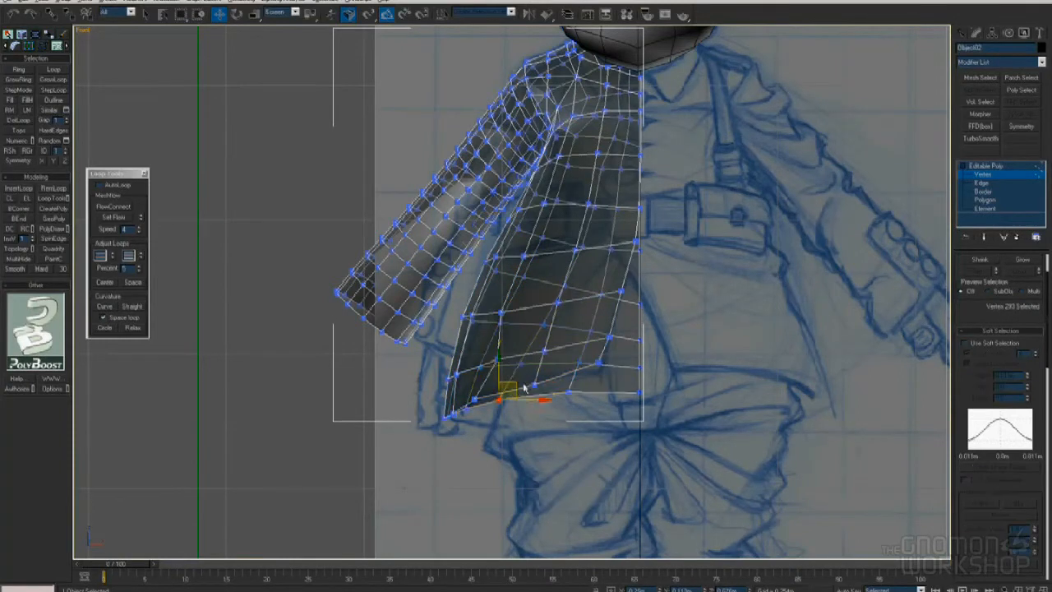
{"action": "left_click", "coordinate": [640, 392], "text": "ctrl"}
{"action": "right_click", "coordinate": [735, 394]}
{"action": "right_click", "coordinate": [688, 380]}
{"action": "left_click_drag", "start_coordinate": [604, 361], "coordinate": [604, 394]}
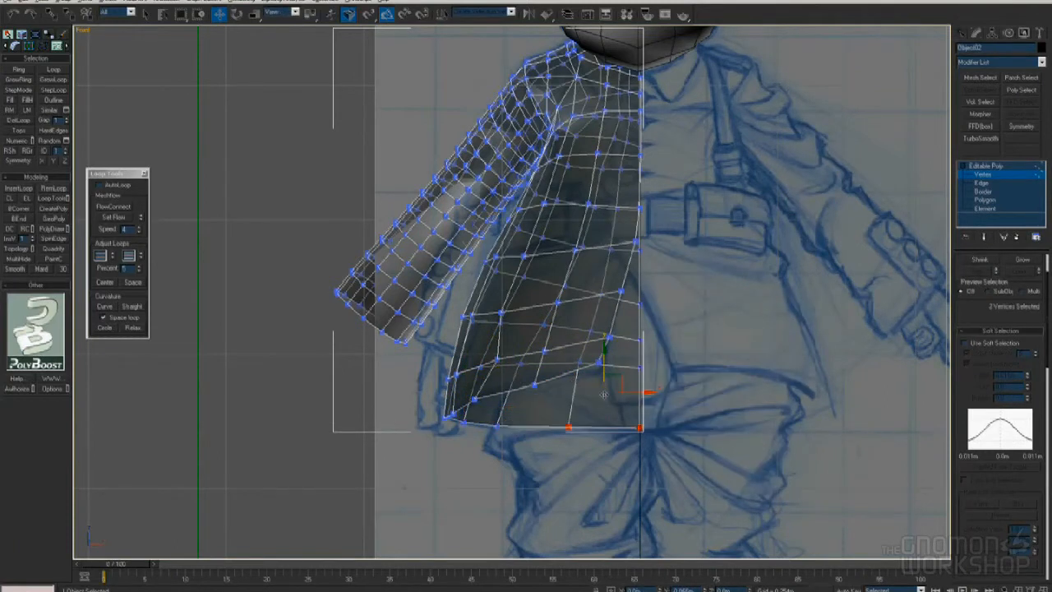
Examine the jacket's hem and front opening from an angled view and the front view
{"action": "key", "text": "1"}
{"action": "key", "text": "u"}
{"action": "middle_click_drag", "start_coordinate": [632, 377], "coordinate": [575, 321], "text": "alt"}
{"action": "key", "text": "2"}
{"action": "middle_click_drag", "start_coordinate": [534, 250], "coordinate": [437, 308], "text": "alt"}
{"action": "left_click", "coordinate": [401, 367]}
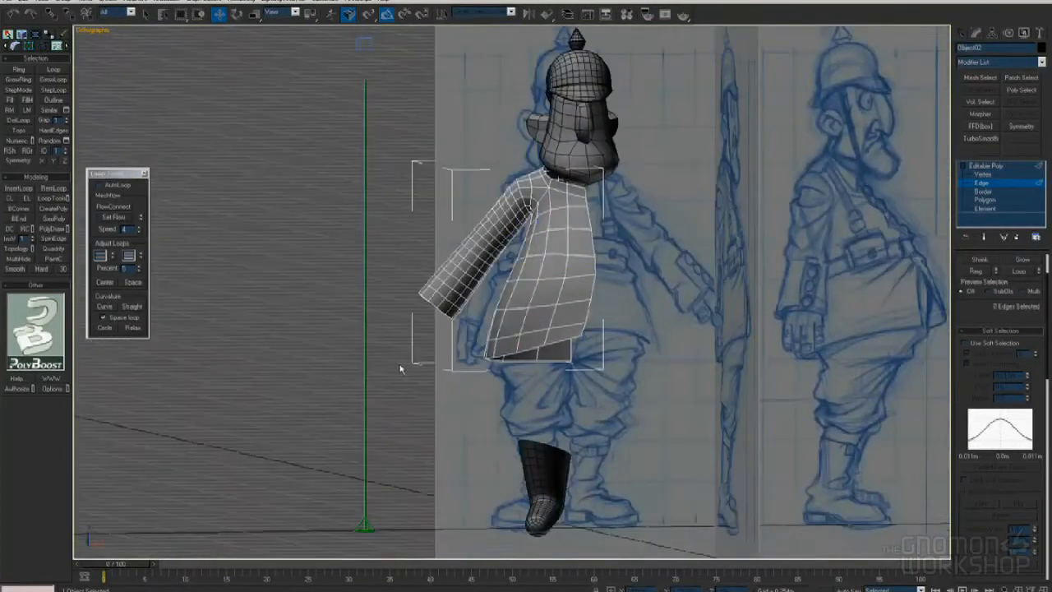
{"action": "key", "text": "f"}
{"action": "scroll", "coordinate": [298, 150], "scroll_direction": "up", "scroll_amount": 4}
{"action": "key", "text": "2"}
{"action": "left_click", "coordinate": [380, 381]}
Mirror the jacket half across the centre line as an instance and turn on see-through display for the original half
{"action": "left_click", "coordinate": [571, 384]}
{"action": "middle_click_drag", "start_coordinate": [617, 389], "coordinate": [519, 351]}
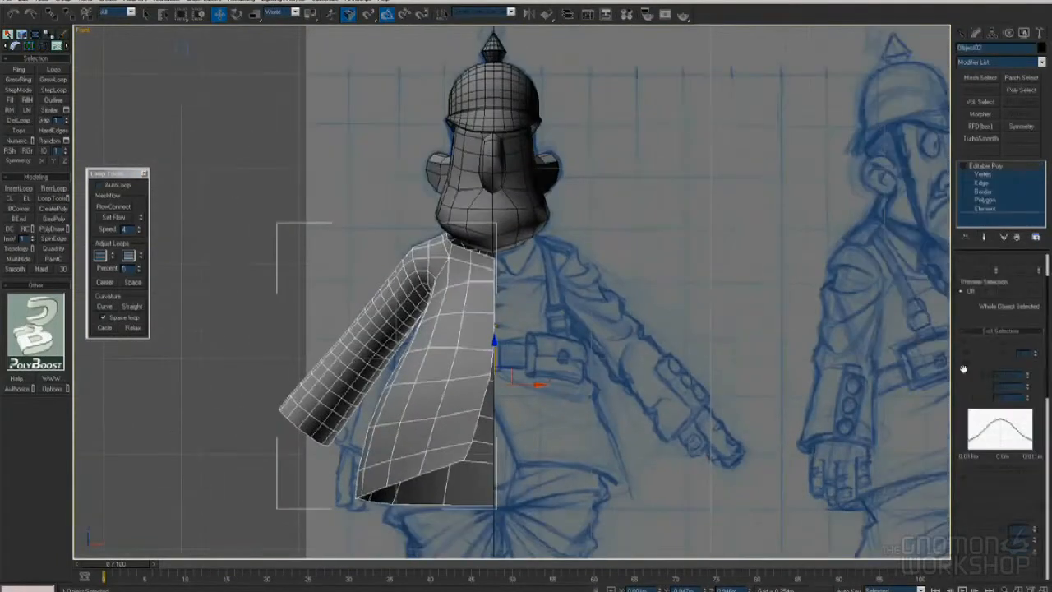
{"action": "left_click_drag", "start_coordinate": [963, 369], "coordinate": [974, 428]}
{"action": "left_click", "coordinate": [529, 15]}
{"action": "left_click", "coordinate": [505, 328]}
{"action": "left_click", "coordinate": [496, 377]}
{"action": "scroll", "coordinate": [497, 376], "scroll_direction": "down", "scroll_amount": 4}
{"action": "middle_click_drag", "start_coordinate": [497, 377], "coordinate": [539, 329]}
{"action": "left_click", "coordinate": [494, 331]}
{"action": "key", "text": "alt+x"}
{"action": "scroll", "coordinate": [534, 332], "scroll_direction": "up", "scroll_amount": 5}
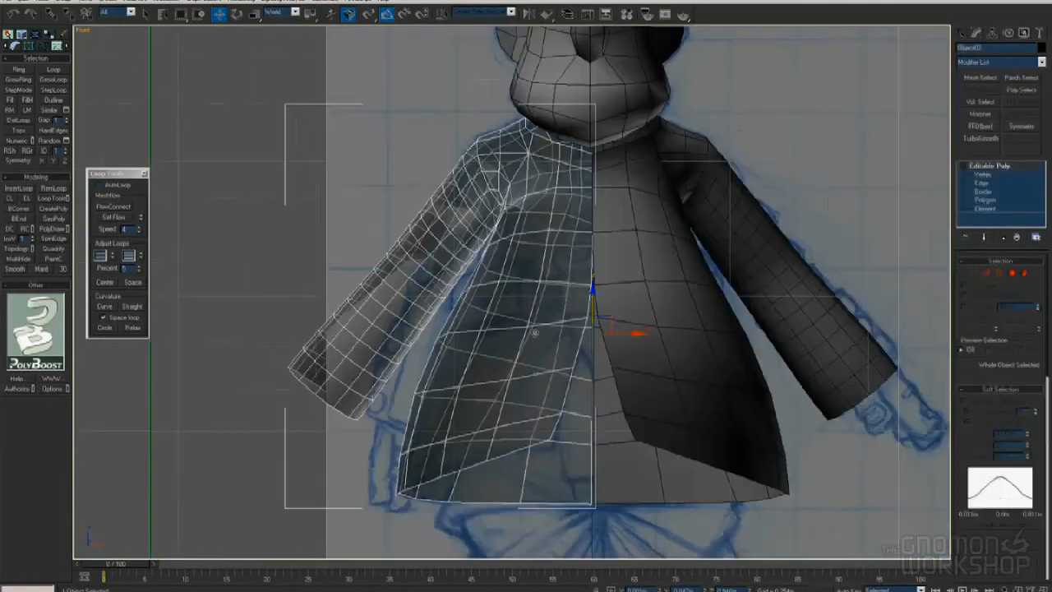
Use the Screen coordinate system and the Edge constraint to slide the front flap's lower vertices into a curved hem
{"action": "key", "text": "1"}
{"action": "left_click", "coordinate": [588, 317]}
{"action": "right_click", "coordinate": [628, 310]}
{"action": "right_click", "coordinate": [639, 325], "text": "alt"}
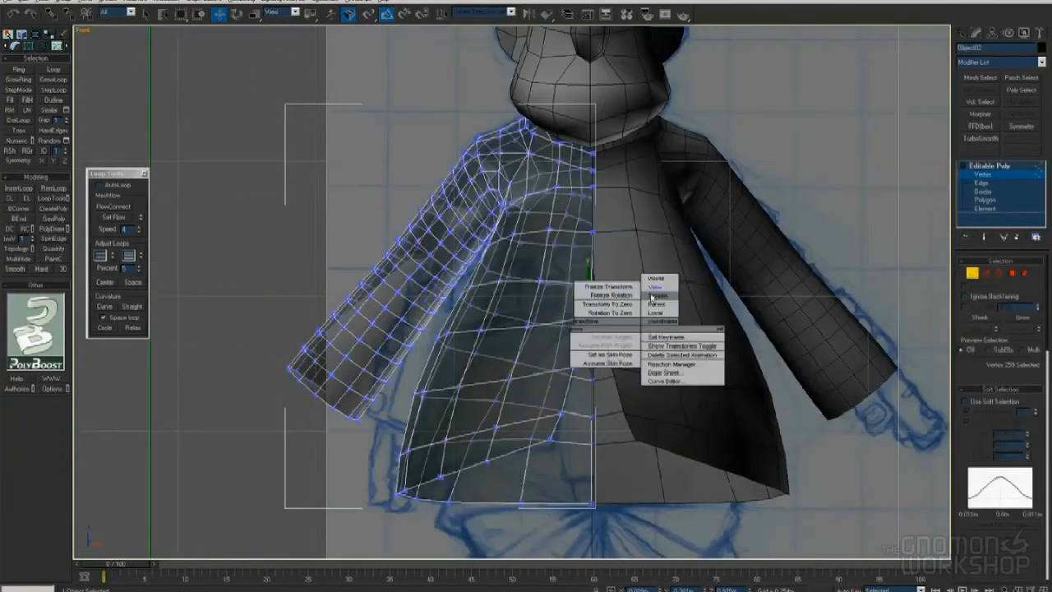
{"action": "left_click", "coordinate": [657, 294]}
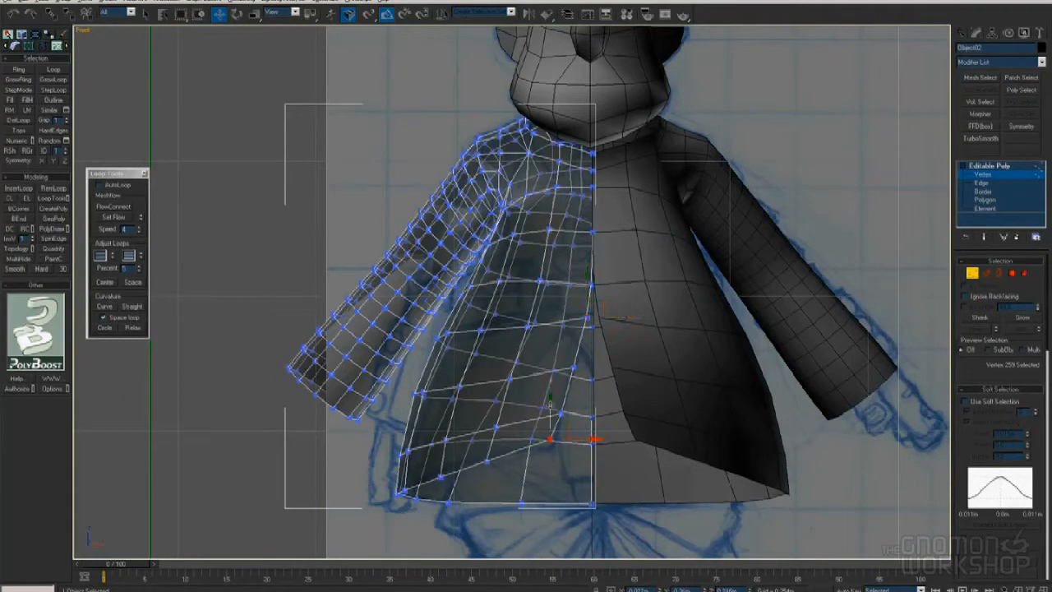
{"action": "right_click", "coordinate": [493, 464]}
{"action": "left_click", "coordinate": [489, 458]}
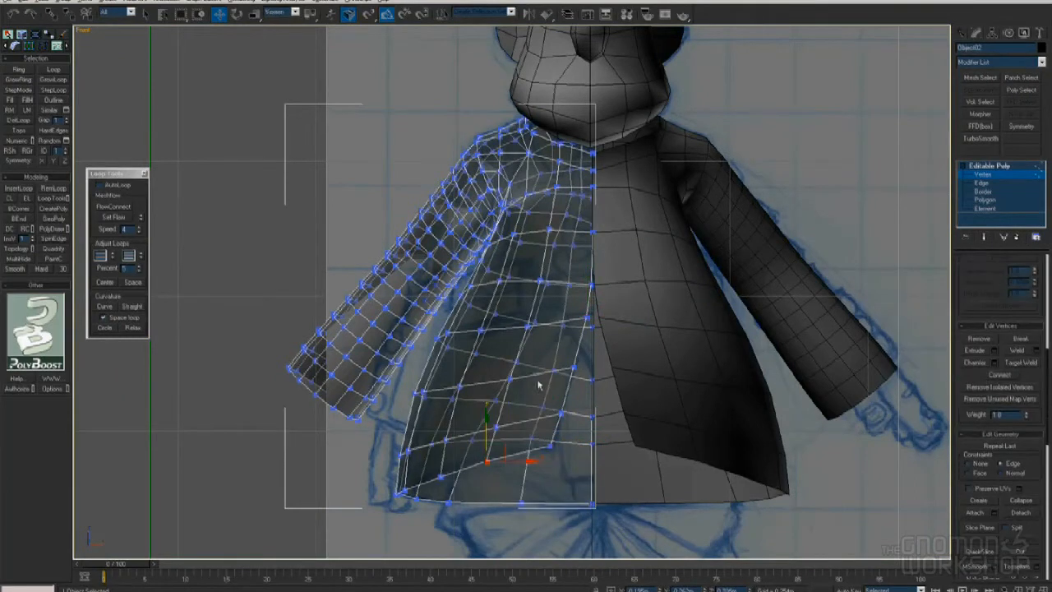
{"action": "left_click_drag", "start_coordinate": [433, 443], "coordinate": [432, 436]}
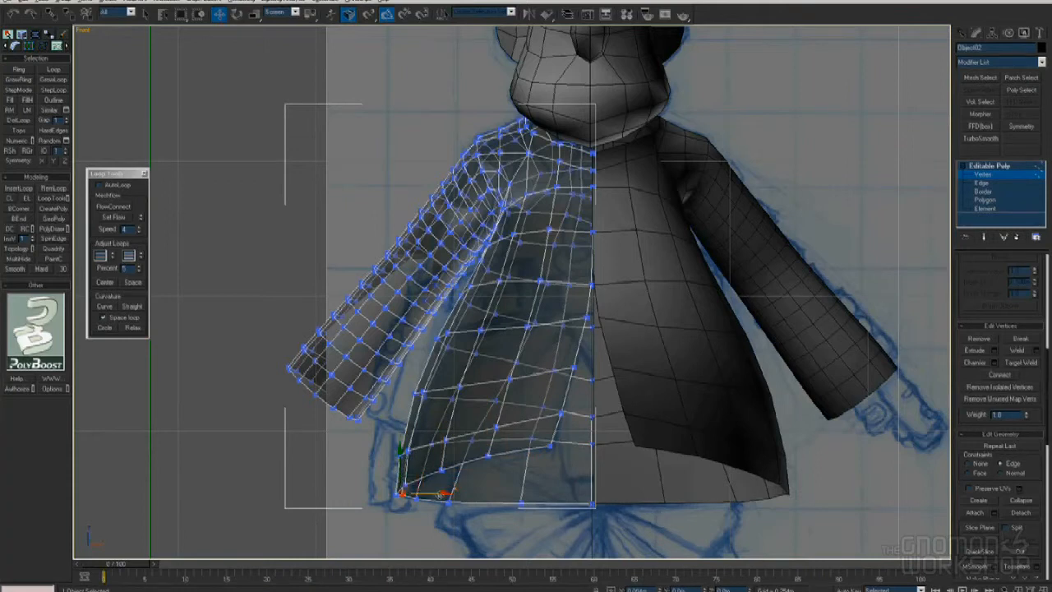
{"action": "middle_click_drag", "start_coordinate": [521, 443], "coordinate": [535, 389]}
{"action": "scroll", "coordinate": [525, 391], "scroll_direction": "down", "scroll_amount": 3}
{"action": "key", "text": "1"}
{"action": "left_click", "coordinate": [418, 408]}
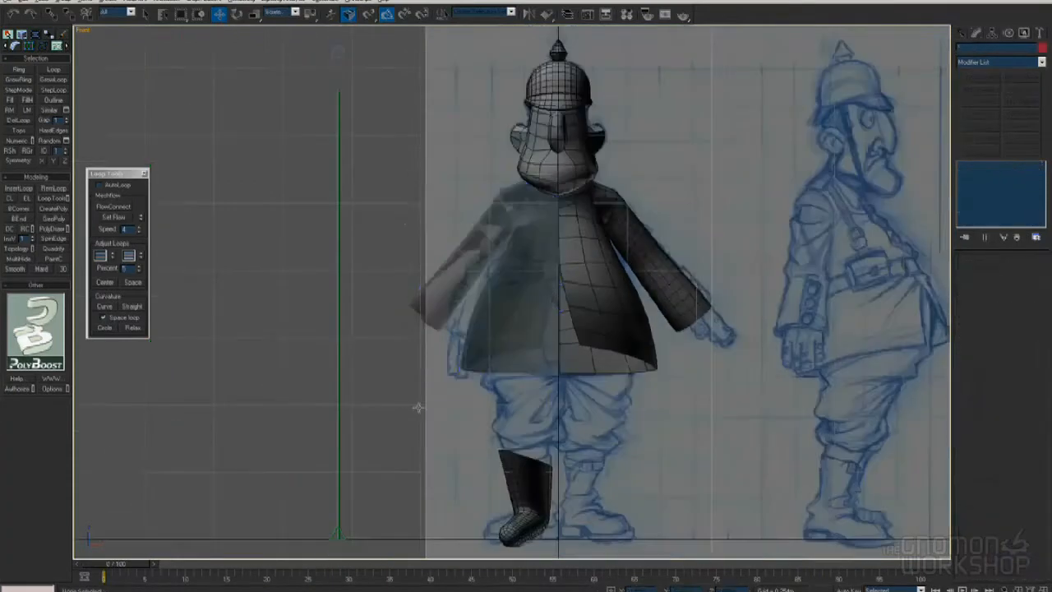
Make one copy of the reference image plane beside the original so the sketch stays unobstructed
{"action": "scroll", "coordinate": [493, 370], "scroll_direction": "down", "scroll_amount": 3}
{"action": "left_click", "coordinate": [647, 297]}
{"action": "left_click_drag", "start_coordinate": [647, 299], "coordinate": [353, 296]}
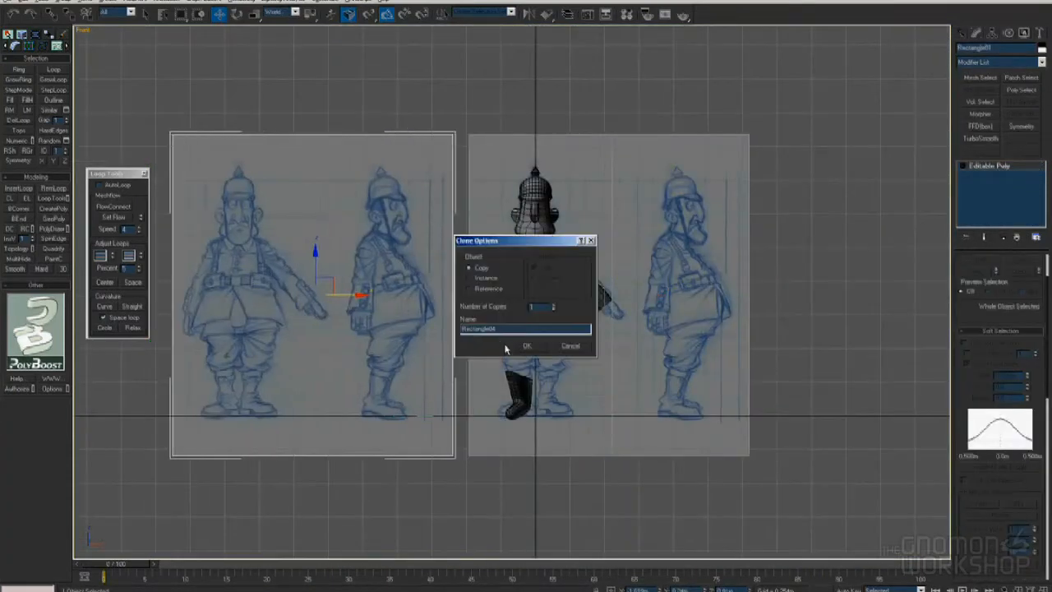
{"action": "left_click", "coordinate": [527, 345]}
{"action": "left_click", "coordinate": [532, 480]}
{"action": "middle_click_drag", "start_coordinate": [534, 460], "coordinate": [547, 491]}
{"action": "scroll", "coordinate": [550, 427], "scroll_direction": "up", "scroll_amount": 4}
Compare the mirrored jacket's silhouette with the copied reference sketch
{"action": "left_click", "coordinate": [573, 390]}
{"action": "scroll", "coordinate": [658, 373], "scroll_direction": "down", "scroll_amount": 2}
{"action": "mouse_move", "coordinate": [567, 436]}
{"action": "middle_mouse_down"}
{"action": "mouse_move", "coordinate": [660, 391]}
{"action": "mouse_move", "coordinate": [576, 406]}
{"action": "middle_mouse_up"}
{"action": "scroll", "coordinate": [576, 406], "scroll_direction": "up", "scroll_amount": 2}
{"action": "scroll", "coordinate": [584, 460], "scroll_direction": "down", "scroll_amount": 2}
{"action": "middle_click_drag", "start_coordinate": [595, 538], "coordinate": [594, 472]}
{"action": "left_click", "coordinate": [595, 538]}
{"action": "left_click", "coordinate": [579, 298]}
{"action": "middle_click_drag", "start_coordinate": [548, 295], "coordinate": [547, 332]}
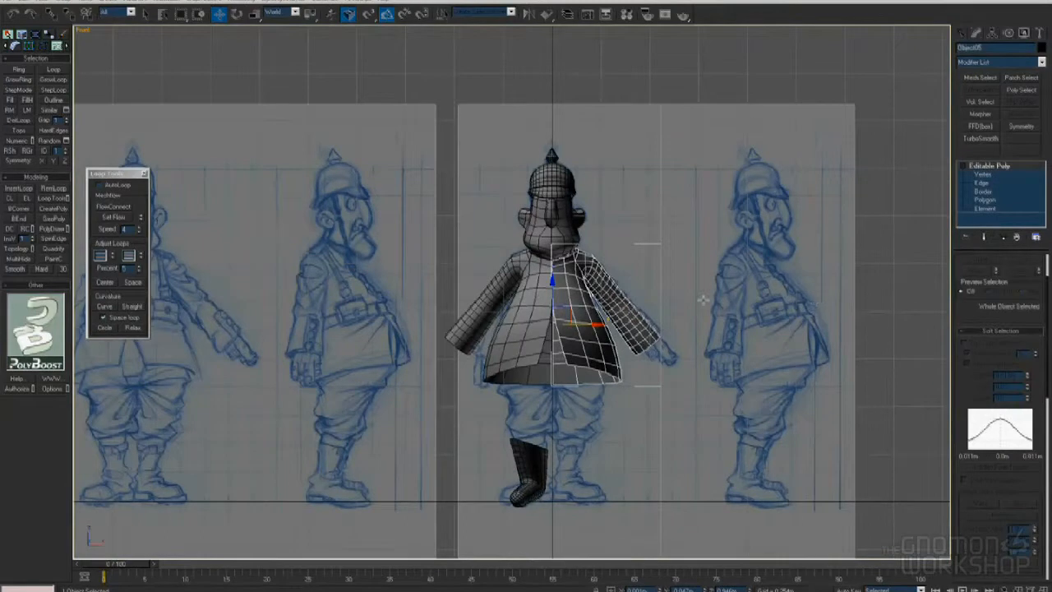
Clear the head mesh out of the way of the jacket's collar
{"action": "middle_click_drag", "start_coordinate": [702, 300], "coordinate": [695, 359]}
{"action": "scroll", "coordinate": [695, 358], "scroll_direction": "up", "scroll_amount": 4}
{"action": "scroll", "coordinate": [591, 304], "scroll_direction": "down", "scroll_amount": 2}
{"action": "left_click", "coordinate": [577, 290]}
{"action": "key", "text": "Delete"}
{"action": "scroll", "coordinate": [677, 300], "scroll_direction": "down", "scroll_amount": 3}
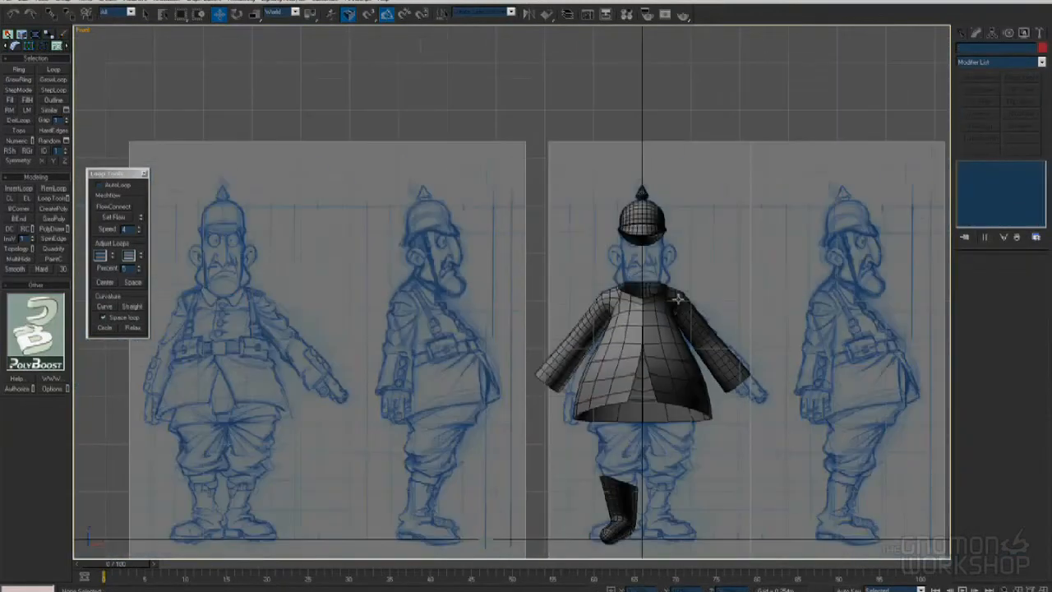
Open the original jacket half for vertex editing at the front collar and widen the command panel to two columns
{"action": "left_click", "coordinate": [639, 321]}
{"action": "middle_click_drag", "start_coordinate": [640, 320], "coordinate": [574, 371]}
{"action": "scroll", "coordinate": [578, 373], "scroll_direction": "up", "scroll_amount": 3}
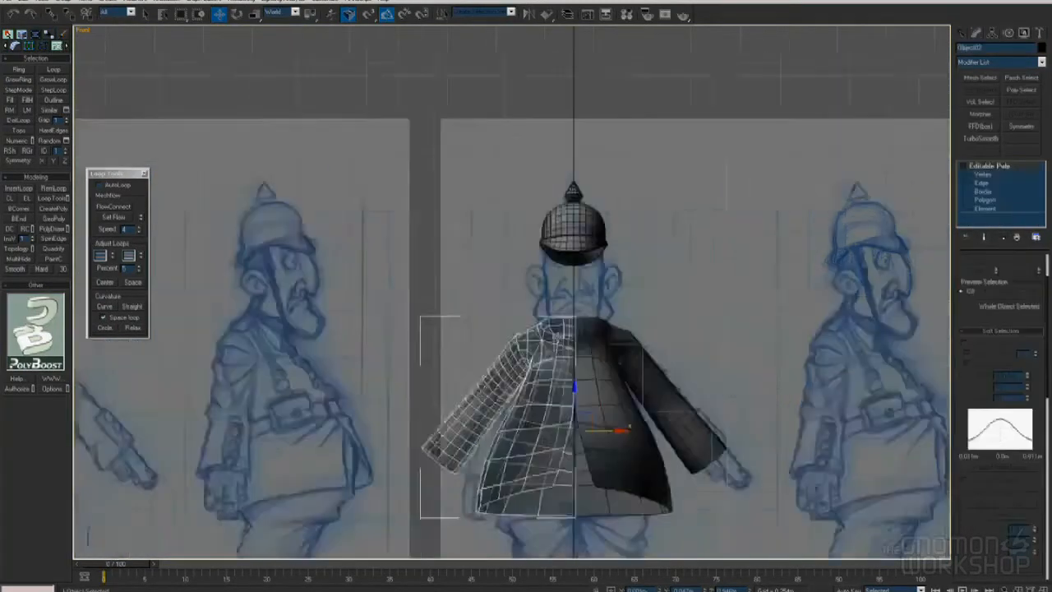
{"action": "scroll", "coordinate": [590, 265], "scroll_direction": "up", "scroll_amount": 1}
{"action": "middle_click_drag", "start_coordinate": [589, 264], "coordinate": [638, 350]}
{"action": "key", "text": "1"}
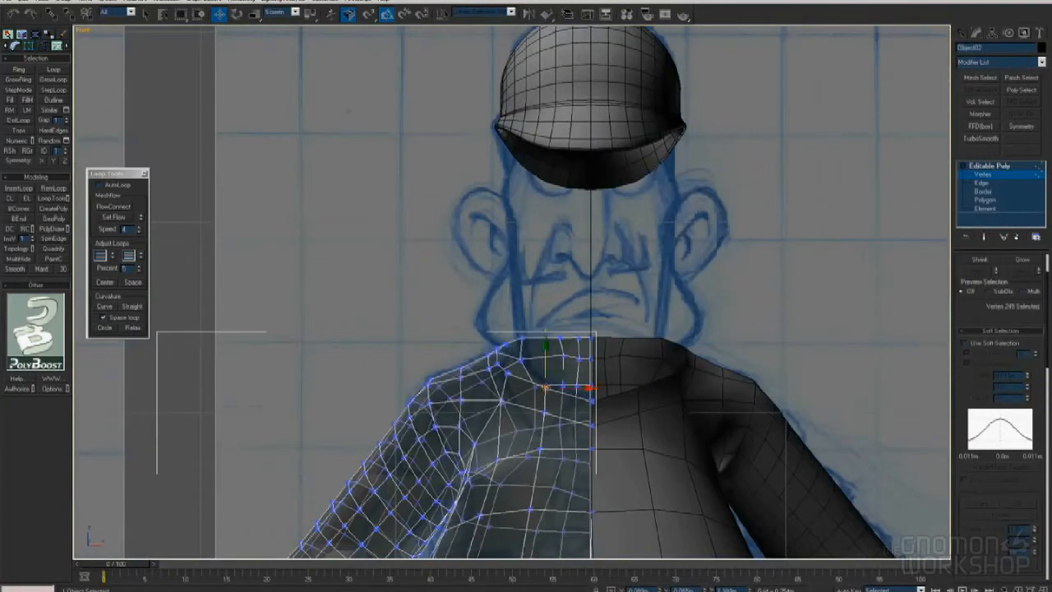
{"action": "scroll", "coordinate": [983, 322], "scroll_direction": "down", "scroll_amount": 5}
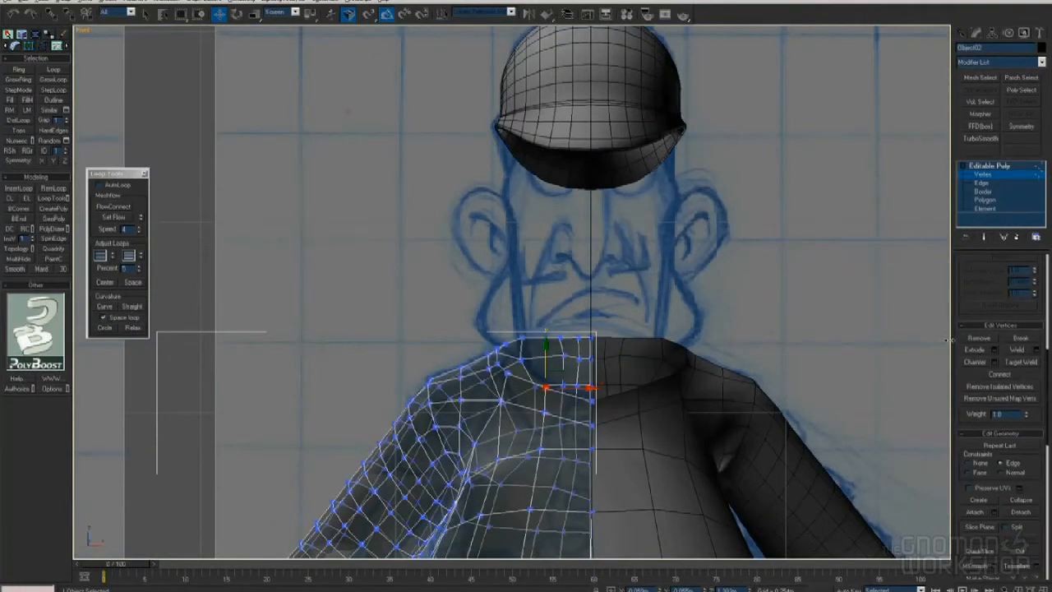
{"action": "left_click_drag", "start_coordinate": [951, 339], "coordinate": [851, 339]}
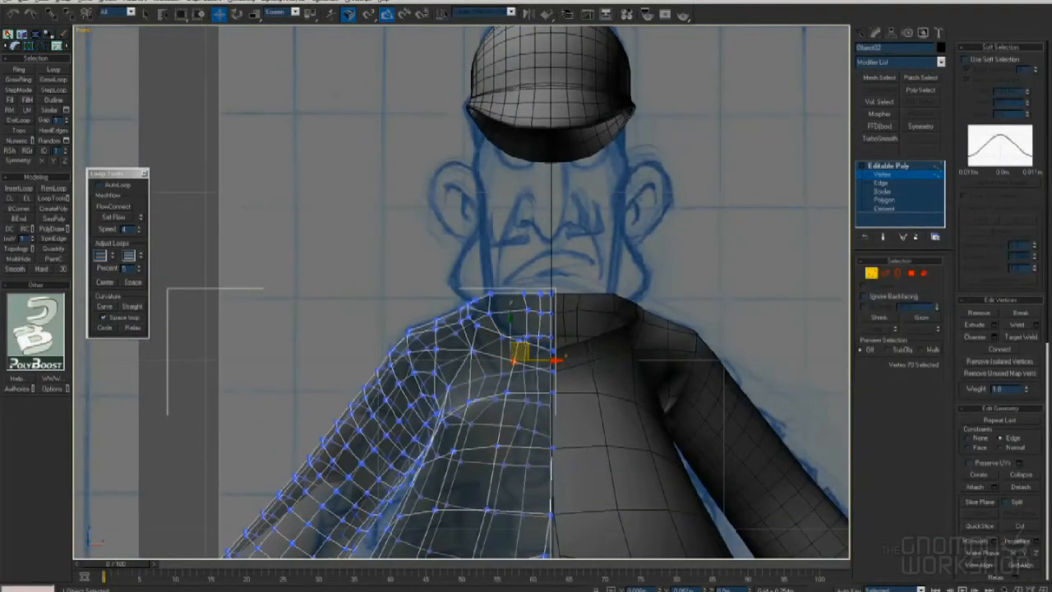
Apply Set Flow to two edge loops on the front of the jacket half
{"action": "middle_click_drag", "start_coordinate": [499, 352], "coordinate": [460, 329], "text": "alt"}
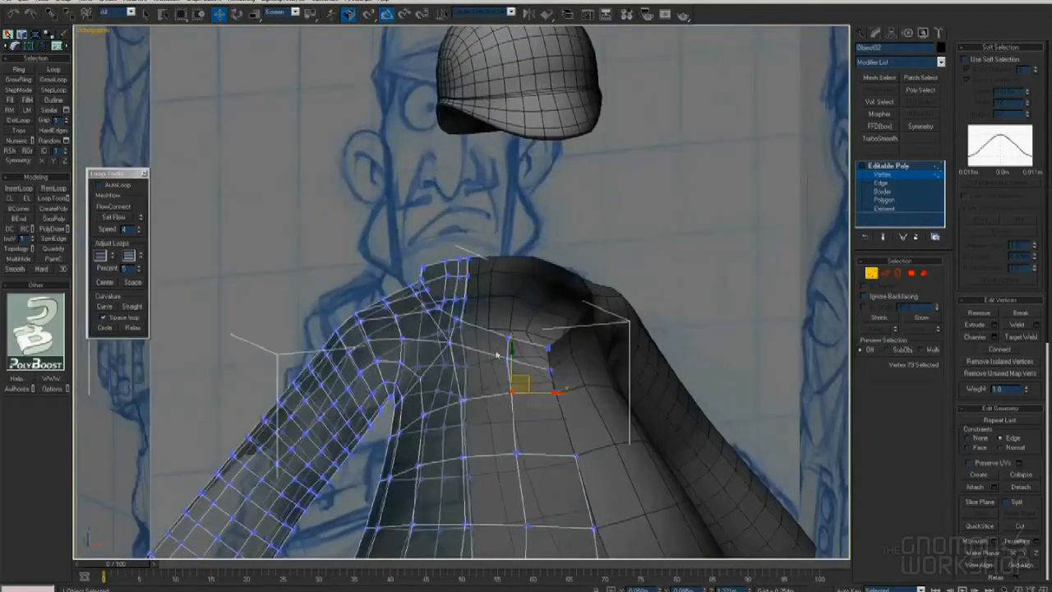
{"action": "key", "text": "2"}
{"action": "double_click", "coordinate": [479, 379]}
{"action": "left_click", "coordinate": [120, 219]}
{"action": "middle_click_drag", "start_coordinate": [485, 354], "coordinate": [502, 283], "text": "alt"}
{"action": "scroll", "coordinate": [563, 314], "scroll_direction": "down", "scroll_amount": 4}
{"action": "double_click", "coordinate": [458, 370]}
{"action": "left_click", "coordinate": [120, 219]}
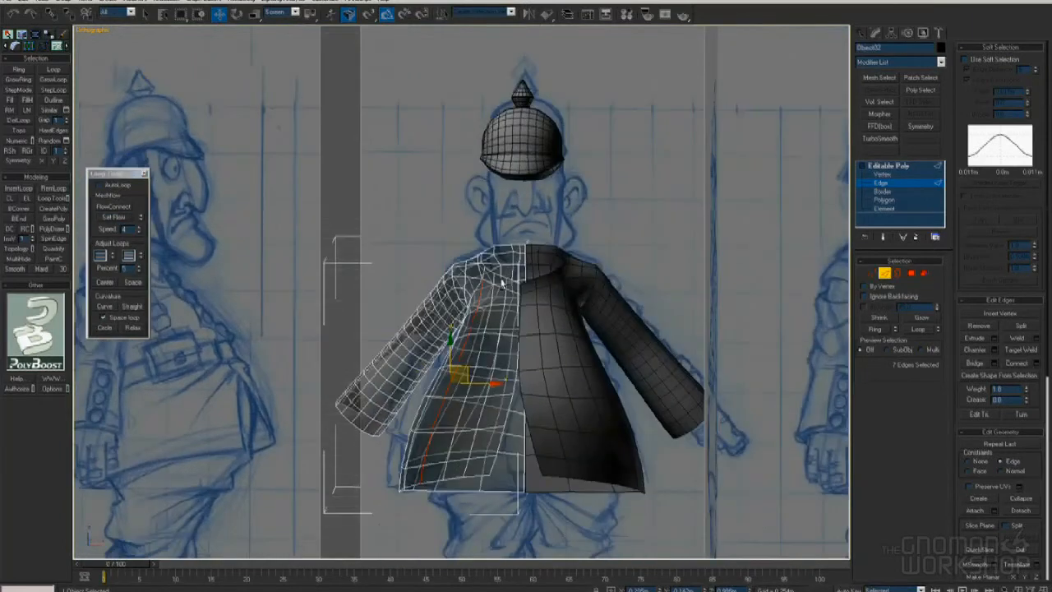
Turn off see-through display, select the diagonal edge between collar and armhole, and isolate the jacket half
{"action": "key", "text": "f"}
{"action": "key", "text": "alt+x"}
{"action": "scroll", "coordinate": [596, 257], "scroll_direction": "up", "scroll_amount": 7}
{"action": "middle_click_drag", "start_coordinate": [490, 345], "coordinate": [552, 358], "text": "alt"}
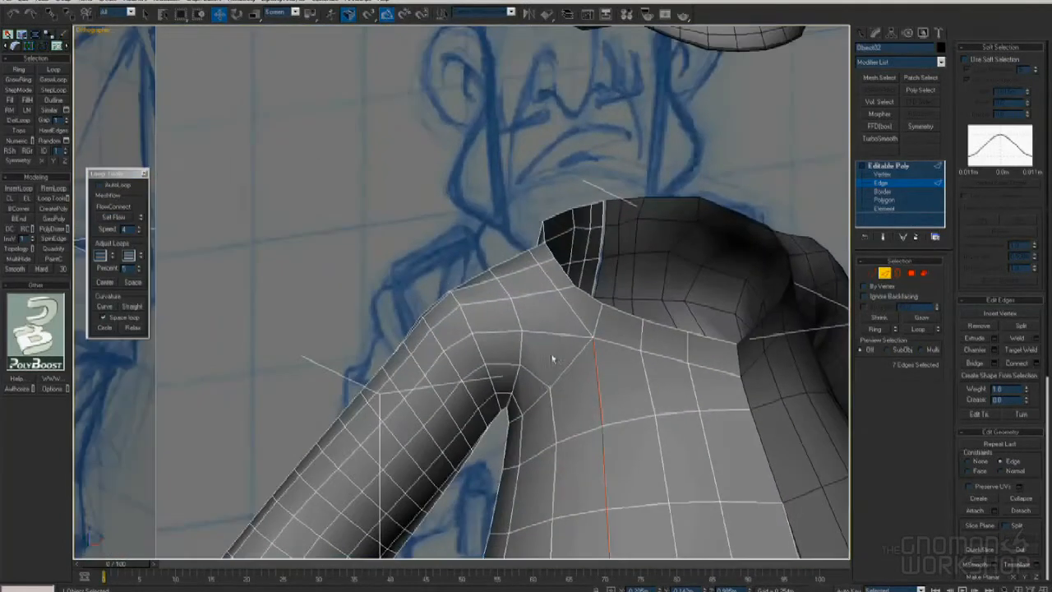
{"action": "left_click", "coordinate": [573, 358]}
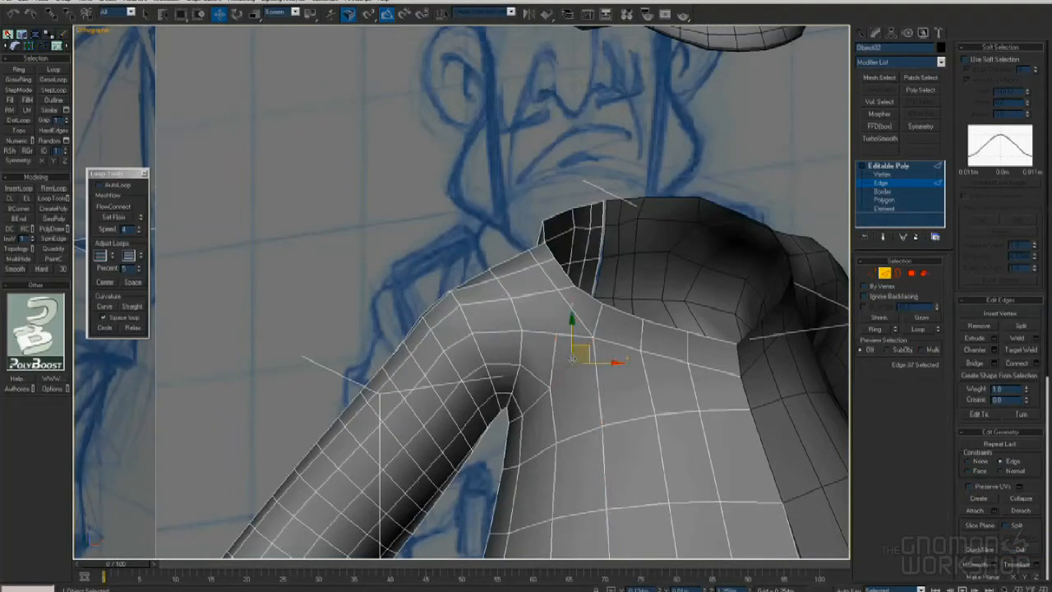
{"action": "right_click", "coordinate": [675, 366]}
{"action": "left_click", "coordinate": [709, 377]}
{"action": "middle_click_drag", "start_coordinate": [523, 348], "coordinate": [578, 345], "text": "alt"}
{"action": "right_click", "coordinate": [485, 345]}
{"action": "left_click", "coordinate": [583, 331]}
Adjust the edges and vertices around the armhole and upper back of the jacket
{"action": "key", "text": "1"}
{"action": "left_click", "coordinate": [562, 422]}
{"action": "middle_click_drag", "start_coordinate": [625, 425], "coordinate": [615, 355], "text": "alt"}
{"action": "right_click", "coordinate": [468, 330]}
{"action": "right_click", "coordinate": [348, 358]}
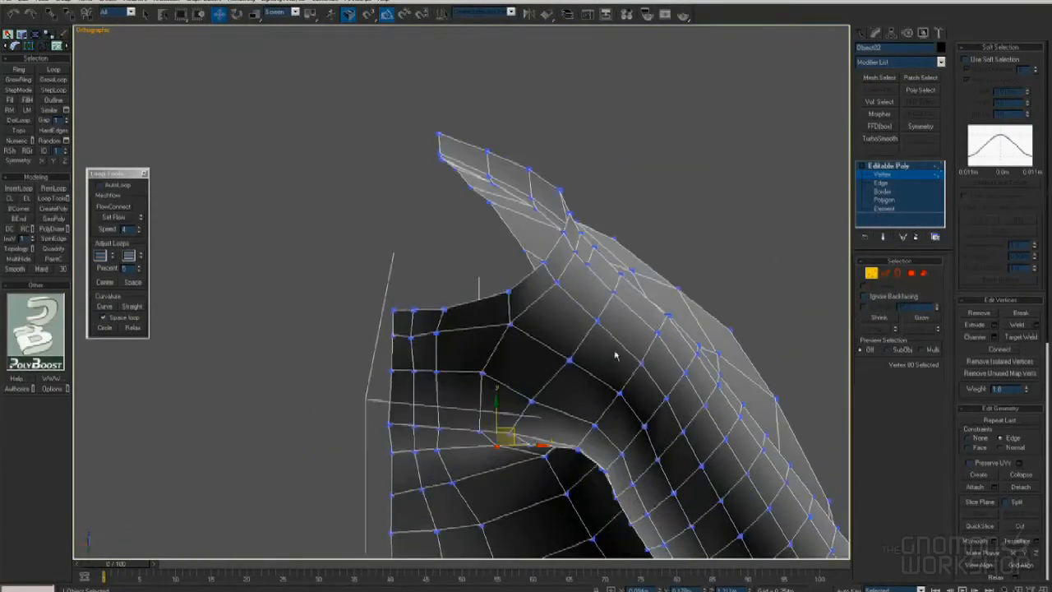
{"action": "key", "text": "2"}
{"action": "left_click", "coordinate": [519, 330]}
{"action": "key", "text": "1"}
{"action": "left_click", "coordinate": [510, 324]}
{"action": "right_click", "coordinate": [532, 314]}
{"action": "left_click", "coordinate": [581, 301]}
Connect two edge rings around the jacket's shoulder area to add edge loops
{"action": "middle_click_drag", "start_coordinate": [526, 296], "coordinate": [481, 352], "text": "alt"}
{"action": "key", "text": "2"}
{"action": "left_click", "coordinate": [463, 376]}
{"action": "key", "text": "alt+r"}
{"action": "key", "text": "ctrl+shift+e"}
{"action": "scroll", "coordinate": [493, 382], "scroll_direction": "down", "scroll_amount": 4}
{"action": "middle_click_drag", "start_coordinate": [509, 386], "coordinate": [540, 349]}
{"action": "scroll", "coordinate": [500, 382], "scroll_direction": "up", "scroll_amount": 4}
{"action": "left_click", "coordinate": [562, 423]}
{"action": "key", "text": "alt+r"}
{"action": "key", "text": "ctrl+shift+e"}
Select the edge loop behind the armhole and pick the matching vertex on the front of the shoulder
{"action": "scroll", "coordinate": [580, 410], "scroll_direction": "down", "scroll_amount": 3}
{"action": "middle_click_drag", "start_coordinate": [540, 349], "coordinate": [457, 358], "text": "alt"}
{"action": "scroll", "coordinate": [424, 301], "scroll_direction": "up", "scroll_amount": 2}
{"action": "left_click", "coordinate": [458, 357]}
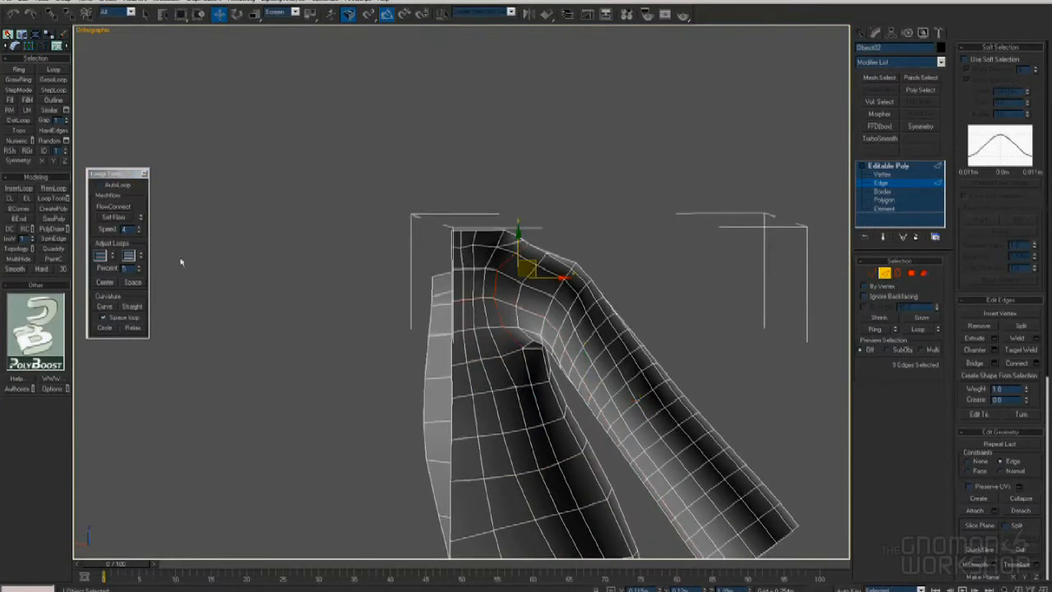
{"action": "middle_click_drag", "start_coordinate": [182, 263], "coordinate": [526, 362], "text": "alt"}
{"action": "scroll", "coordinate": [526, 362], "scroll_direction": "up", "scroll_amount": 2}
{"action": "key", "text": "1"}
{"action": "left_click", "coordinate": [511, 373]}
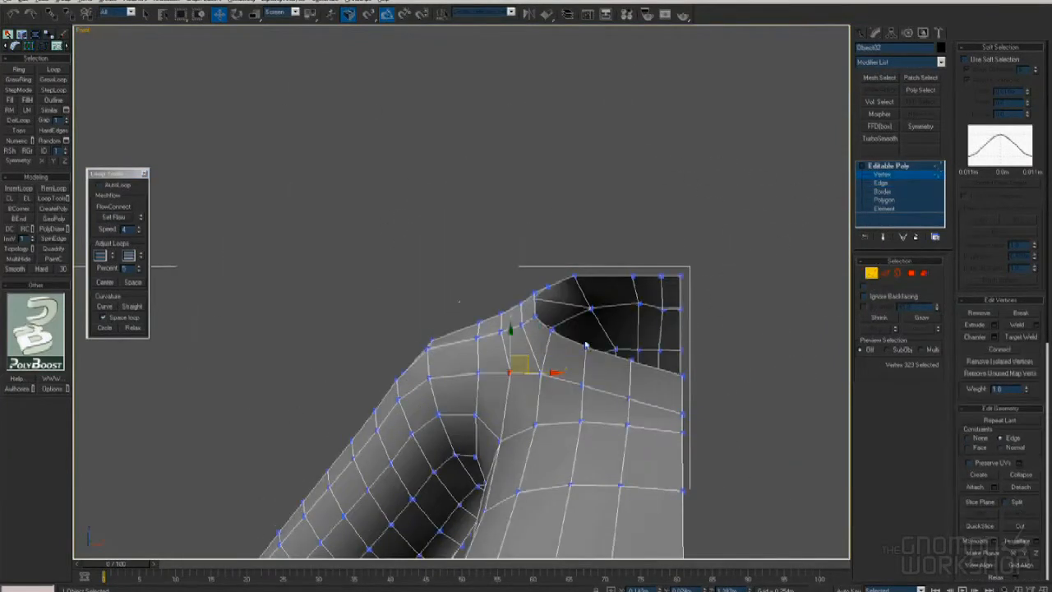
Slide the centre-front vertex below the collar upward along its edge
{"action": "scroll", "coordinate": [483, 355], "scroll_direction": "down", "scroll_amount": 3}
{"action": "middle_click_drag", "start_coordinate": [612, 394], "coordinate": [541, 379]}
{"action": "scroll", "coordinate": [541, 379], "scroll_direction": "up", "scroll_amount": 3}
{"action": "left_click", "coordinate": [542, 383]}
{"action": "right_click", "coordinate": [582, 378]}
{"action": "left_click_drag", "start_coordinate": [543, 349], "coordinate": [543, 341]}
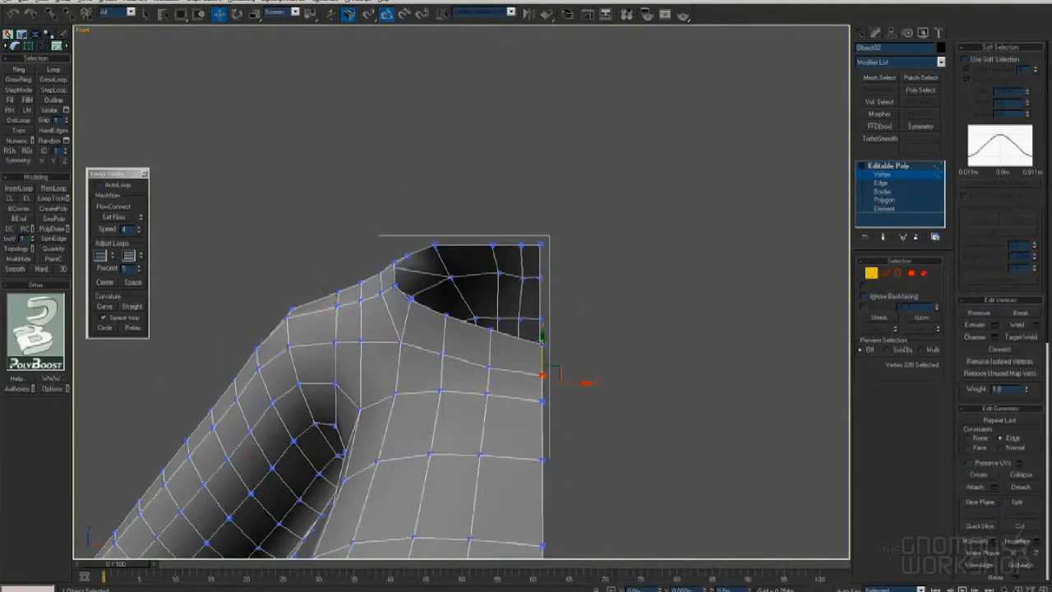
Turn off see-through display and rotate the edge loop around the shoulder with the Edge constraint
{"action": "scroll", "coordinate": [542, 342], "scroll_direction": "down", "scroll_amount": 4}
{"action": "key", "text": "1"}
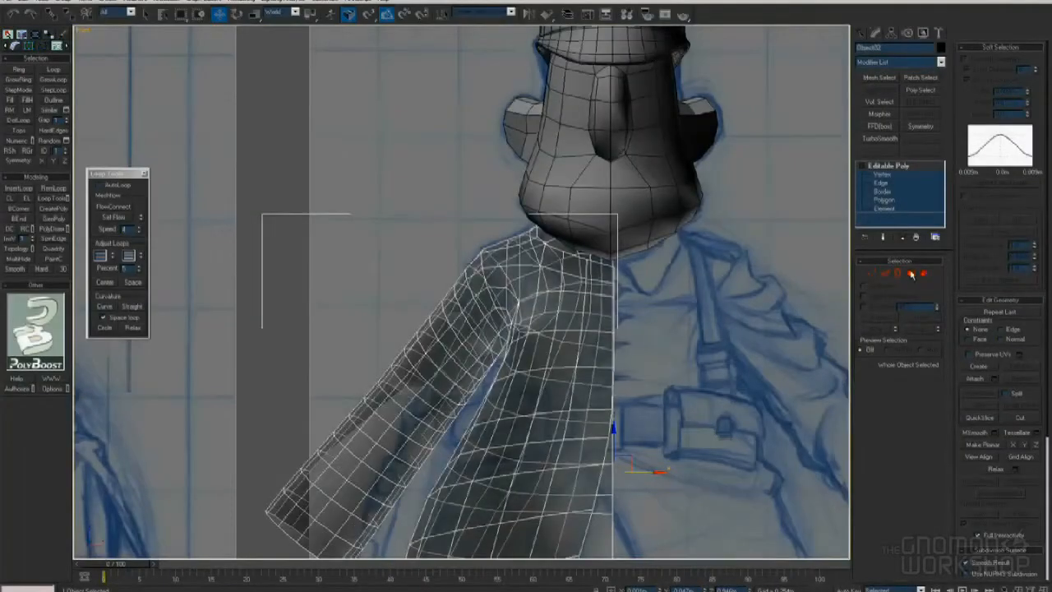
{"action": "key", "text": "alt+x"}
{"action": "left_click", "coordinate": [898, 277]}
{"action": "left_click", "coordinate": [885, 273]}
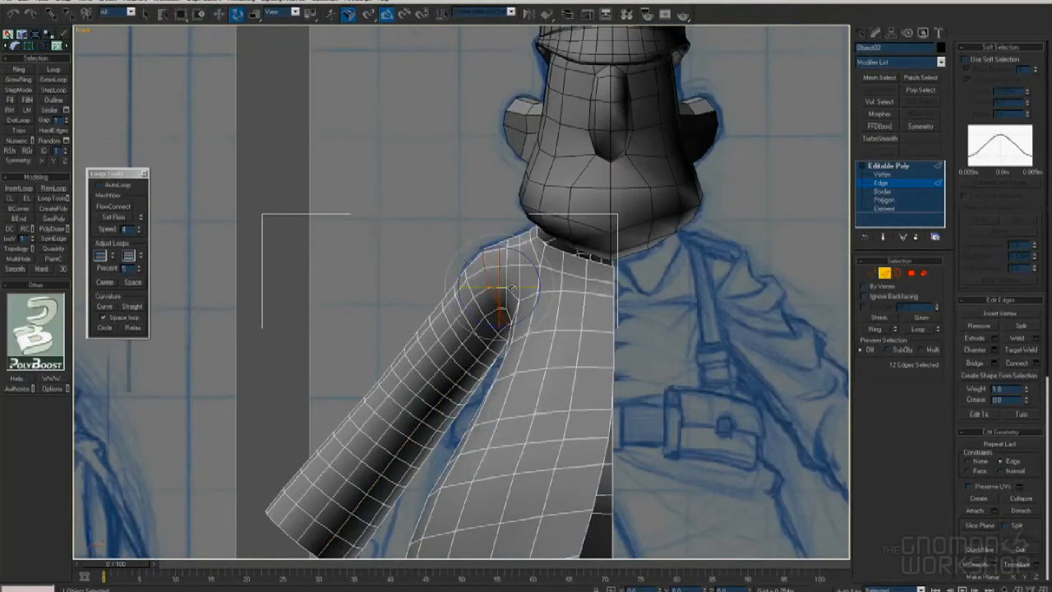
{"action": "middle_click_drag", "start_coordinate": [468, 241], "coordinate": [533, 242], "text": "alt"}
{"action": "key", "text": "v"}
{"action": "key", "text": "f"}
Remove the Edge constraint and raise the three vertices on top of the shoulder to the sketch in the front view
{"action": "scroll", "coordinate": [575, 238], "scroll_direction": "up", "scroll_amount": 3}
{"action": "middle_click_drag", "start_coordinate": [649, 177], "coordinate": [558, 239]}
{"action": "right_click", "coordinate": [563, 237]}
{"action": "left_click", "coordinate": [585, 248]}
{"action": "left_click", "coordinate": [872, 274]}
{"action": "left_click_drag", "start_coordinate": [463, 228], "coordinate": [486, 244]}
{"action": "right_click", "coordinate": [531, 238], "text": "alt"}
{"action": "left_click", "coordinate": [547, 215]}
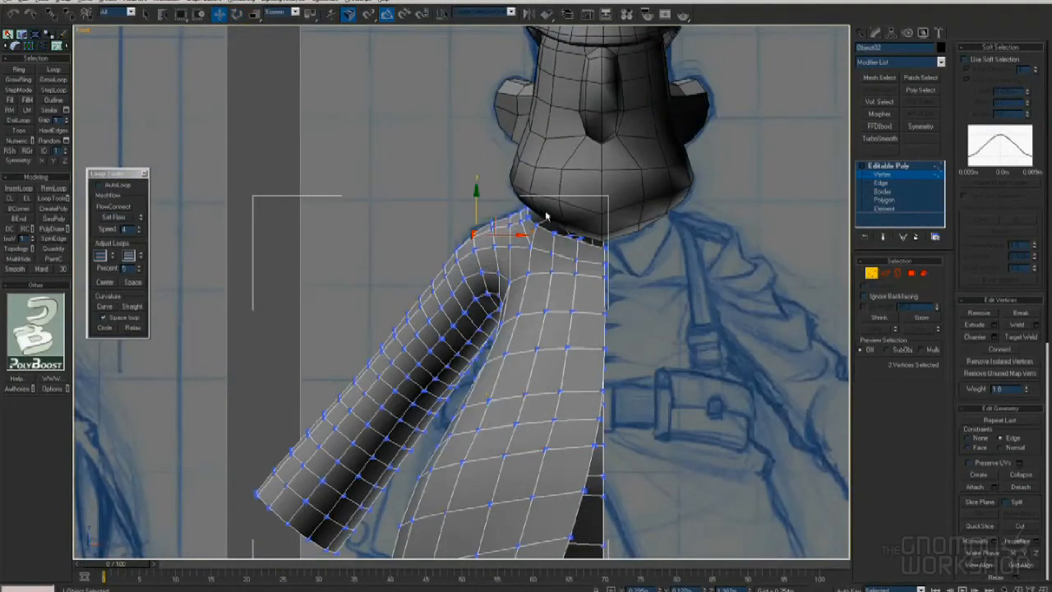
{"action": "scroll", "coordinate": [489, 213], "scroll_direction": "up", "scroll_amount": 3}
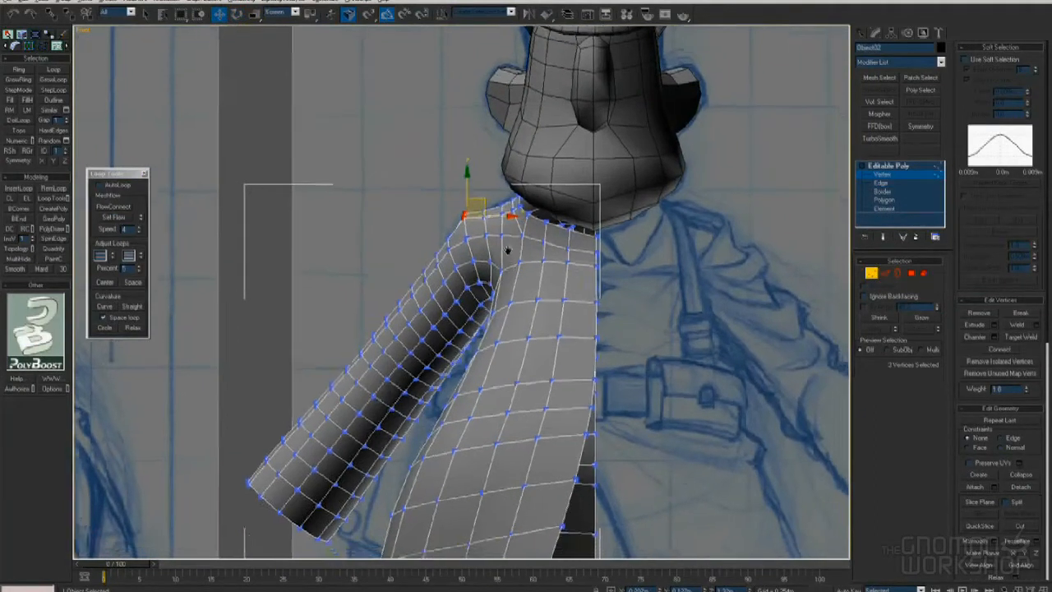
Adjust the underarm vertices where the sleeve meets the torso to smooth the armhole
{"action": "middle_click_drag", "start_coordinate": [480, 297], "coordinate": [490, 300], "text": "alt"}
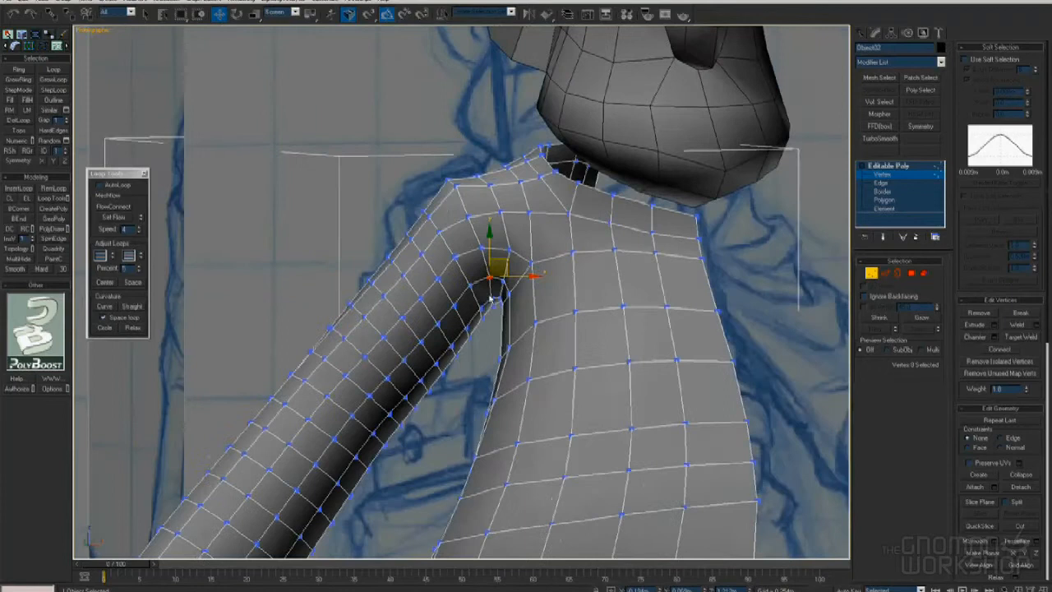
{"action": "key", "text": "f"}
{"action": "scroll", "coordinate": [460, 201], "scroll_direction": "up", "scroll_amount": 10}
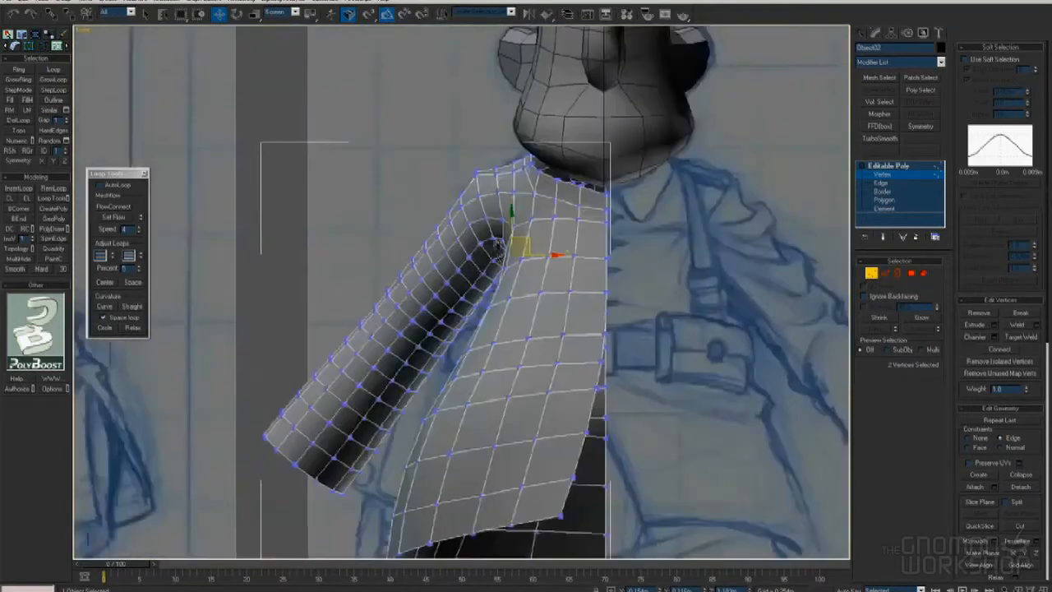
{"action": "middle_click_drag", "start_coordinate": [505, 188], "coordinate": [493, 232]}
{"action": "left_click", "coordinate": [494, 281]}
{"action": "right_click", "coordinate": [529, 275], "text": "alt"}
{"action": "left_click", "coordinate": [544, 244]}
Remove the edge beside the armhole on the jacket's front
{"action": "mouse_move", "coordinate": [490, 308]}
{"action": "middle_mouse_down", "text": "alt"}
{"action": "mouse_move", "coordinate": [506, 282]}
{"action": "mouse_move", "coordinate": [495, 285]}
{"action": "mouse_move", "coordinate": [527, 281]}
{"action": "mouse_move", "coordinate": [485, 280]}
{"action": "mouse_move", "coordinate": [522, 282]}
{"action": "middle_mouse_up", "text": "alt"}
{"action": "key", "text": "2"}
{"action": "left_click", "coordinate": [510, 300]}
{"action": "key", "text": "BackSpace"}
Insert a loop through the torso's edge ring with FlowConnect and cut an edge beside the armhole
{"action": "left_click", "coordinate": [534, 417]}
{"action": "key", "text": "alt+r"}
{"action": "left_click", "coordinate": [125, 209]}
{"action": "key", "text": "alt+c"}
{"action": "right_click", "coordinate": [501, 302]}
Insert a FlowConnect loop across the jacket's chest, cut an edge up to the armhole corner and apply Set Flow
{"action": "left_click", "coordinate": [587, 309]}
{"action": "left_click", "coordinate": [119, 209]}
{"action": "key", "text": "alt+c"}
{"action": "left_click", "coordinate": [499, 321]}
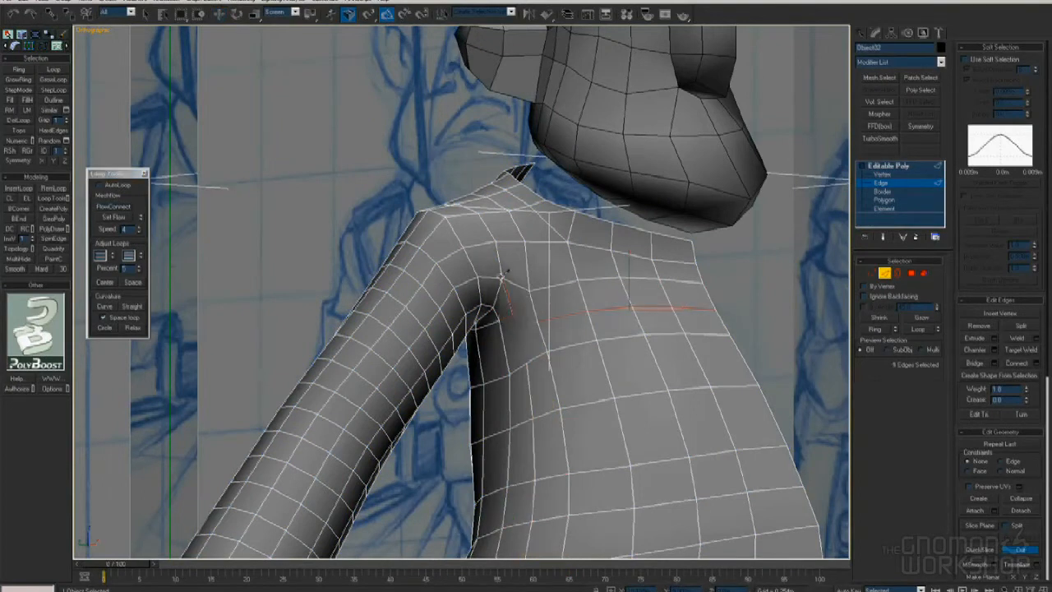
{"action": "right_click", "coordinate": [526, 362]}
{"action": "left_click", "coordinate": [120, 217]}
Try to even out the chest edge loops next to the armhole with Set Flow
{"action": "scroll", "coordinate": [505, 310], "scroll_direction": "down", "scroll_amount": 2}
{"action": "key", "text": "alt+q"}
{"action": "middle_click_drag", "start_coordinate": [504, 310], "coordinate": [449, 237], "text": "alt"}
{"action": "scroll", "coordinate": [622, 291], "scroll_direction": "up", "scroll_amount": 3}
{"action": "right_click", "coordinate": [507, 295]}
{"action": "left_click", "coordinate": [526, 292]}
{"action": "key", "text": "2"}
{"action": "left_click", "coordinate": [581, 311]}
{"action": "key", "text": "alt+l"}
{"action": "left_click", "coordinate": [114, 217]}
{"action": "key", "text": "1"}
{"action": "key", "text": "2"}
{"action": "left_click", "coordinate": [567, 261]}
{"action": "scroll", "coordinate": [485, 200], "scroll_direction": "up", "scroll_amount": 3}
Undo the last four edits to the chest loops
{"action": "key", "text": "ctrl+z"}
{"action": "key", "text": "ctrl+z"}
{"action": "key", "text": "ctrl+z"}
{"action": "key", "text": "ctrl+z"}
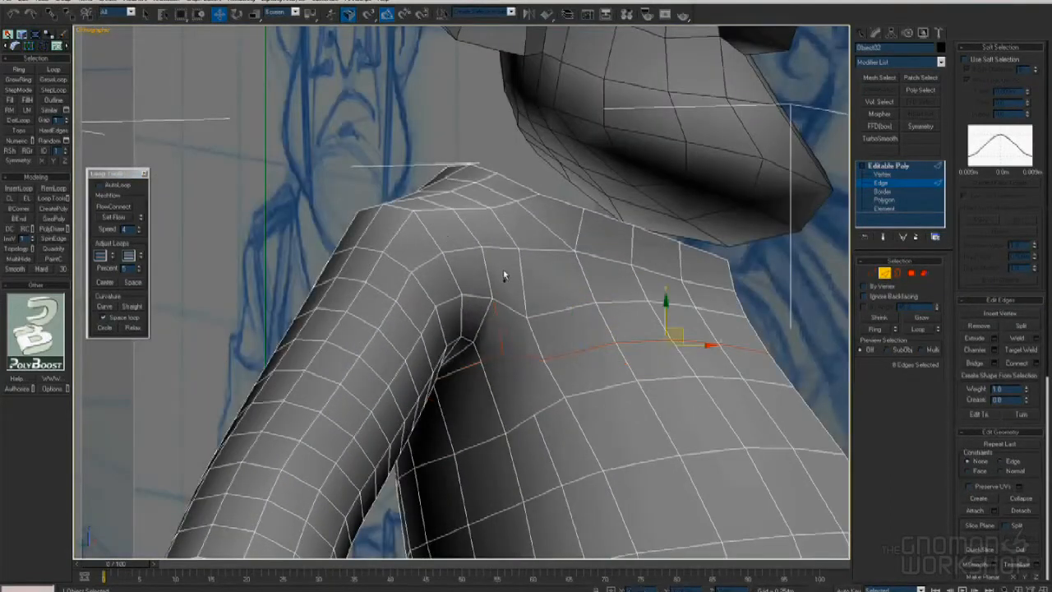
Cut connecting edges from the armhole corner into the torso loops on the jacket's front and side
{"action": "key", "text": "c"}
{"action": "left_click", "coordinate": [530, 321]}
{"action": "right_click", "coordinate": [530, 326]}
{"action": "left_click", "coordinate": [493, 395]}
{"action": "scroll", "coordinate": [493, 395], "scroll_direction": "down", "scroll_amount": 4}
{"action": "right_click", "coordinate": [502, 291]}
{"action": "left_click", "coordinate": [479, 341]}
{"action": "key", "text": "c"}
{"action": "left_click", "coordinate": [479, 344]}
{"action": "left_click", "coordinate": [498, 329]}
{"action": "right_click", "coordinate": [499, 331]}
{"action": "left_click", "coordinate": [506, 368]}
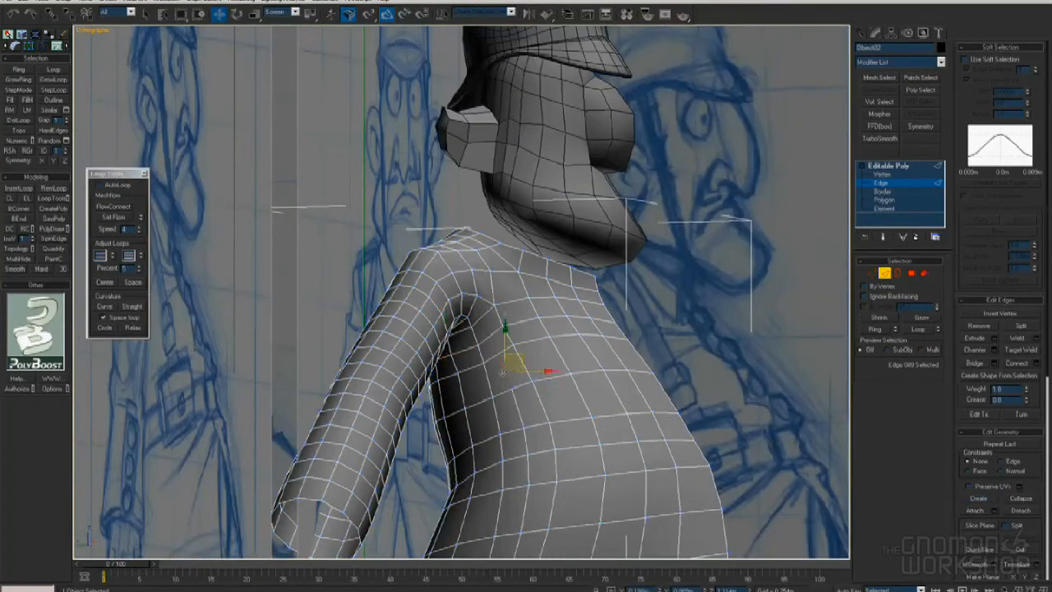
Select the edge loops running under the armhole and across the chest and even them with Set Flow
{"action": "key", "text": "1"}
{"action": "key", "text": "2"}
{"action": "left_click", "coordinate": [511, 349]}
{"action": "key", "text": "alt+l"}
{"action": "left_click", "coordinate": [98, 219]}
{"action": "middle_click_drag", "start_coordinate": [526, 329], "coordinate": [434, 286], "text": "alt"}
{"action": "left_click", "coordinate": [498, 335]}
{"action": "key", "text": "alt+l"}
{"action": "left_click", "coordinate": [118, 217]}
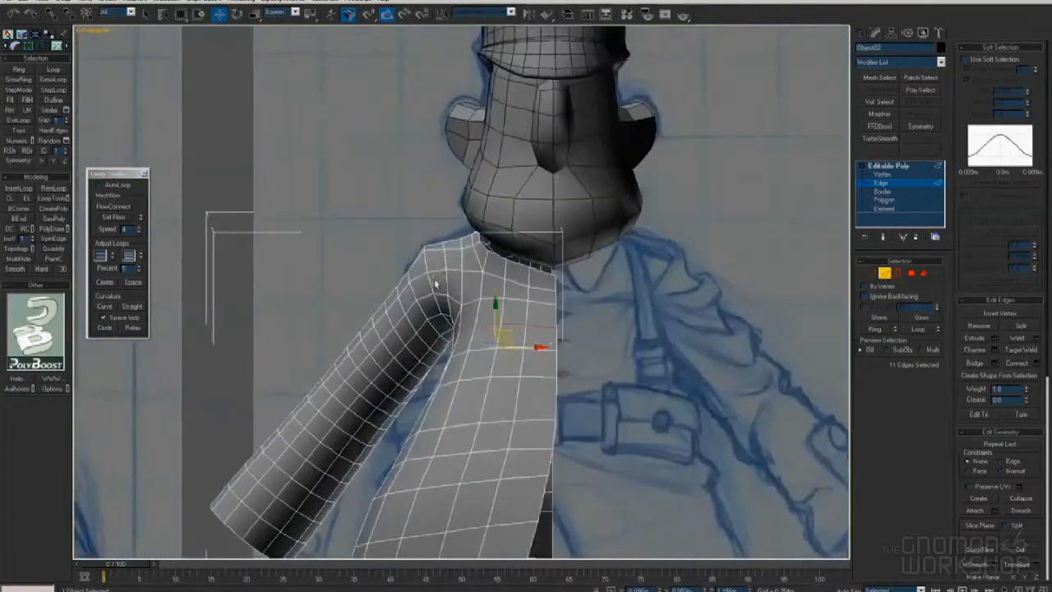
Adjust a vertex on the jacket's upper front in the front view
{"action": "key", "text": "f"}
{"action": "scroll", "coordinate": [508, 247], "scroll_direction": "up", "scroll_amount": 8}
{"action": "middle_click_drag", "start_coordinate": [567, 269], "coordinate": [472, 313]}
{"action": "key", "text": "1"}
{"action": "left_click_drag", "start_coordinate": [474, 244], "coordinate": [483, 224]}
{"action": "key", "text": "shift+x"}
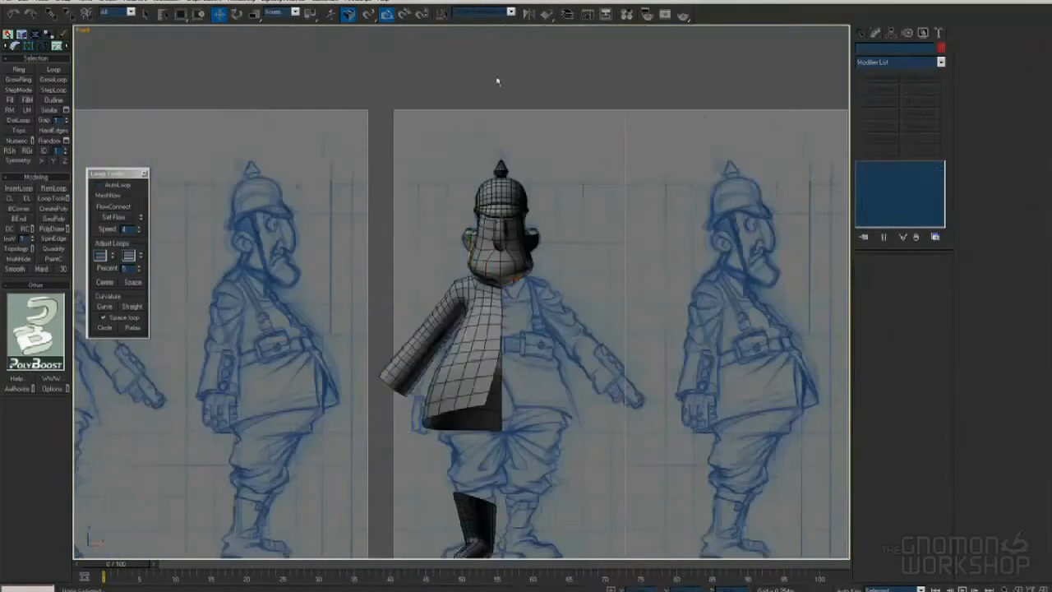
Compare the jacket with the sketches in the front and left views and select it
{"action": "scroll", "coordinate": [503, 259], "scroll_direction": "up", "scroll_amount": 6}
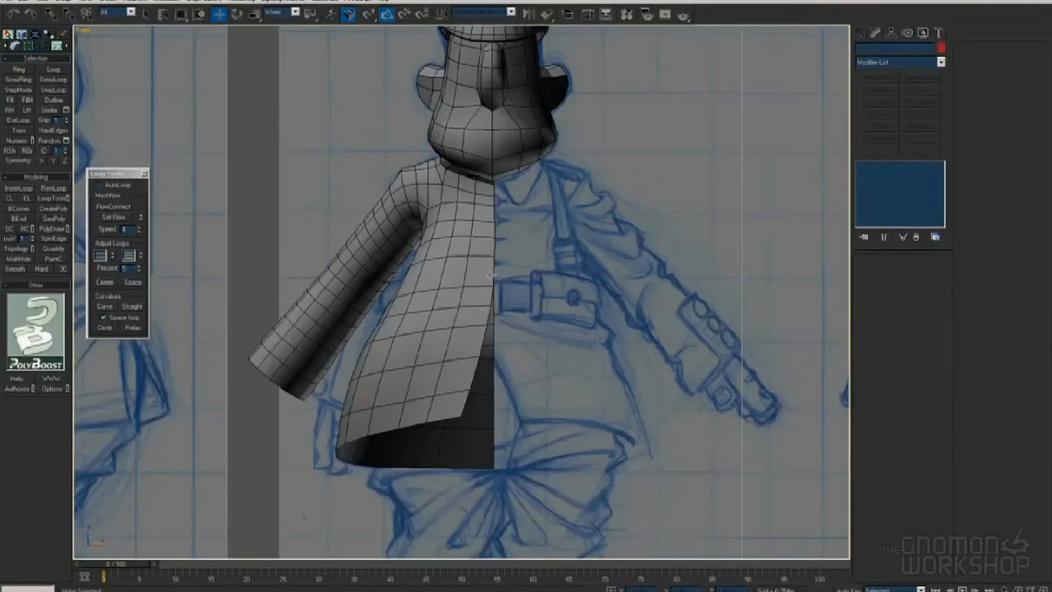
{"action": "left_click", "coordinate": [491, 277]}
{"action": "scroll", "coordinate": [688, 193], "scroll_direction": "down", "scroll_amount": 6}
{"action": "left_click", "coordinate": [543, 55]}
{"action": "key", "text": "v"}
{"action": "key", "text": "l"}
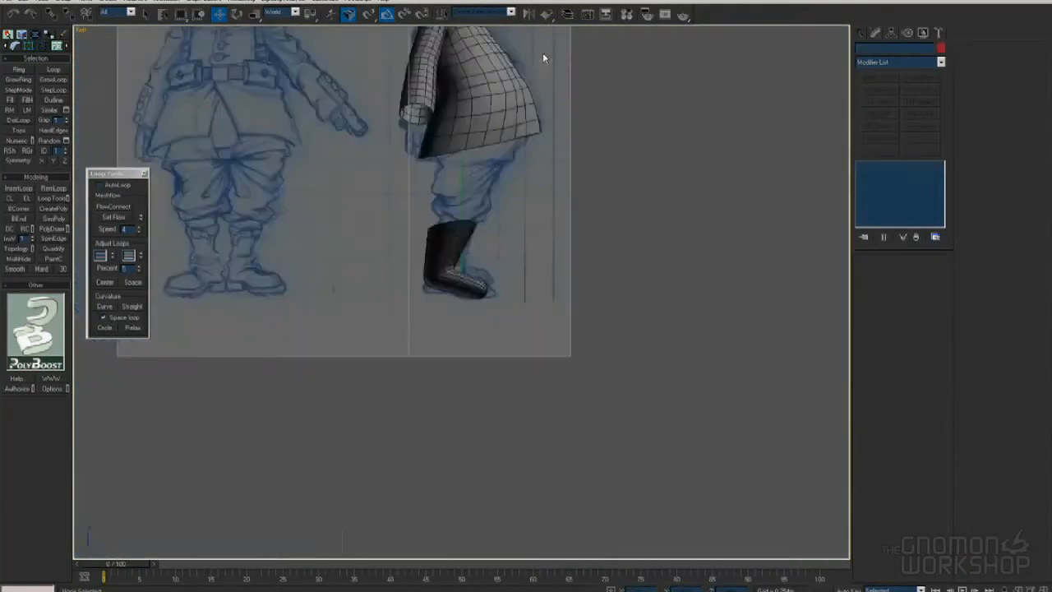
{"action": "key", "text": "z"}
{"action": "middle_click_drag", "start_coordinate": [669, 270], "coordinate": [483, 272]}
{"action": "scroll", "coordinate": [483, 272], "scroll_direction": "up", "scroll_amount": 4}
{"action": "middle_click_drag", "start_coordinate": [582, 220], "coordinate": [506, 282]}
{"action": "scroll", "coordinate": [506, 282], "scroll_direction": "up", "scroll_amount": 2}
{"action": "left_click", "coordinate": [518, 303]}
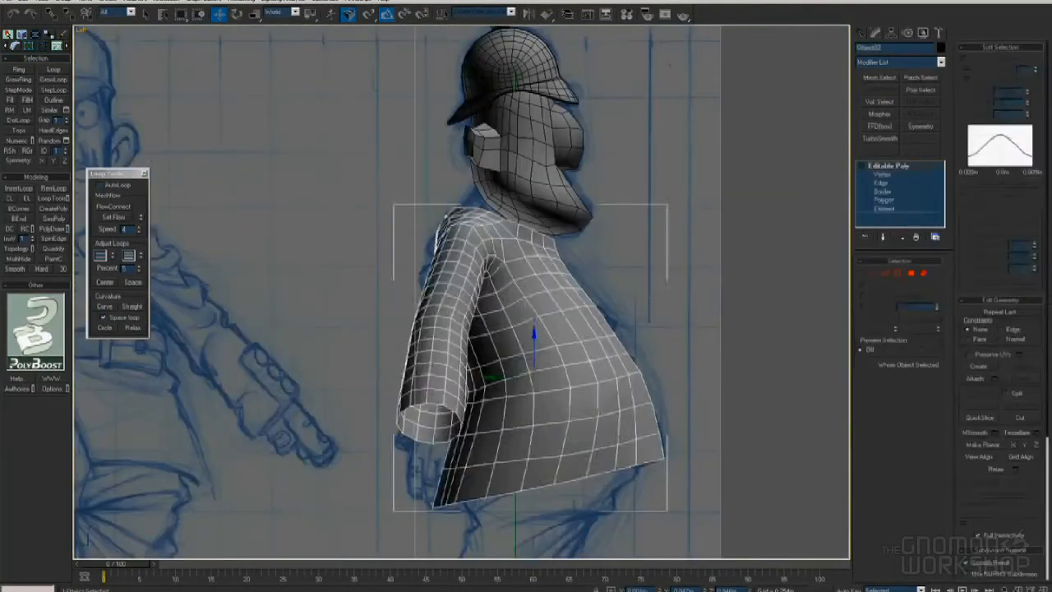
Make the jacket see-through, turn on the Edge constraint and slide the belly edges along the surface in the left view
{"action": "middle_click_drag", "start_coordinate": [584, 345], "coordinate": [601, 321]}
{"action": "scroll", "coordinate": [601, 321], "scroll_direction": "up", "scroll_amount": 2}
{"action": "key", "text": "2"}
{"action": "left_click", "coordinate": [585, 315]}
{"action": "right_click", "coordinate": [598, 321]}
{"action": "left_click", "coordinate": [645, 292]}
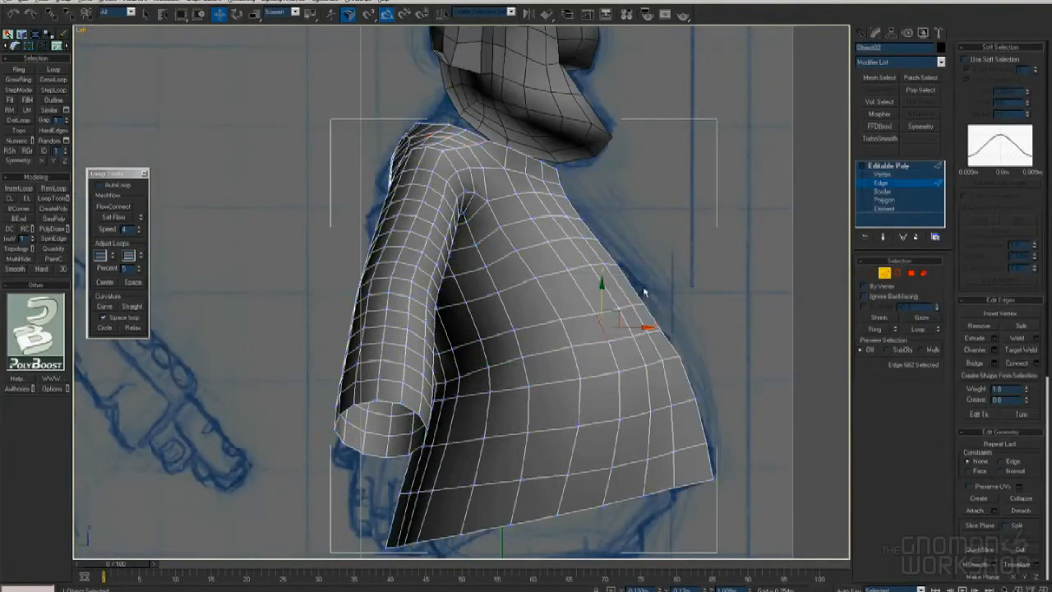
{"action": "key", "text": "alt+x"}
{"action": "left_click_drag", "start_coordinate": [613, 317], "coordinate": [563, 322]}
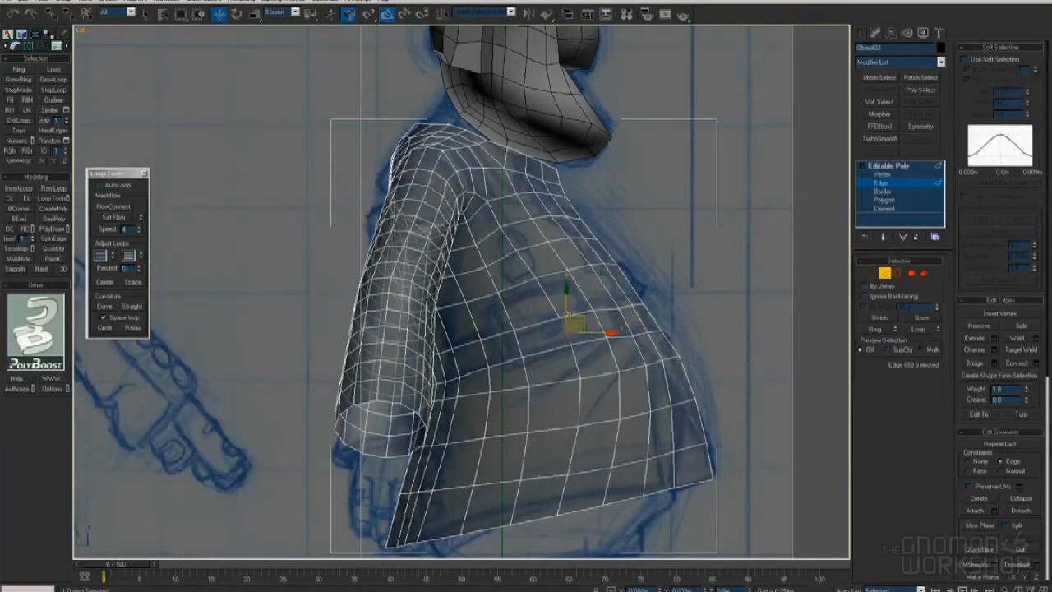
{"action": "left_click_drag", "start_coordinate": [626, 316], "coordinate": [658, 300]}
Adjust the vertices at the front of the jacket's belly to the sketched outline
{"action": "key", "text": "1"}
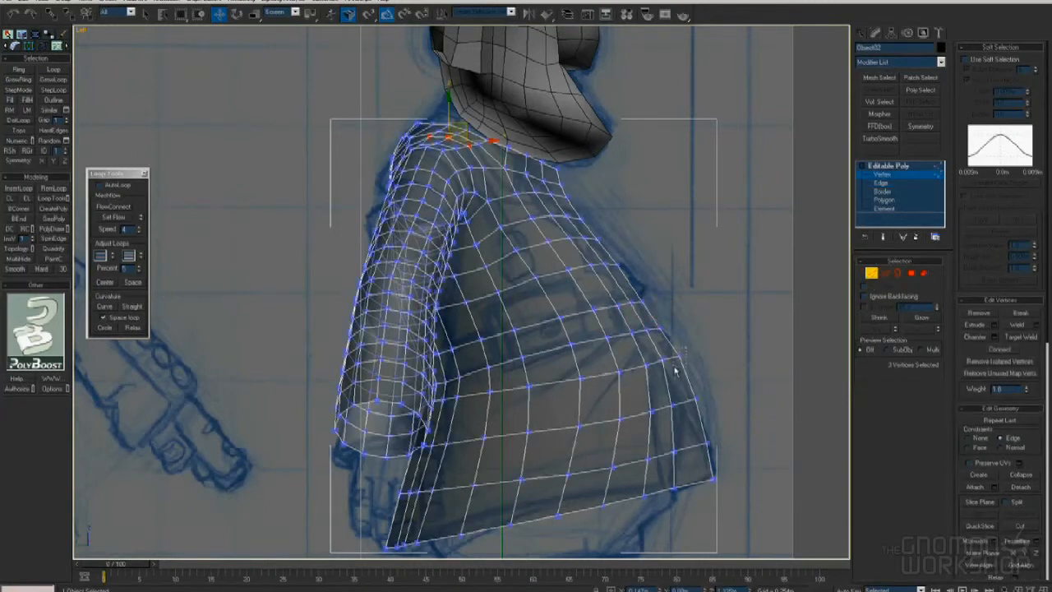
{"action": "left_click_drag", "start_coordinate": [694, 340], "coordinate": [678, 320]}
Make a separate belt strip from the band of polygons around the jacket's waist
{"action": "key", "text": "2"}
{"action": "scroll", "coordinate": [575, 329], "scroll_direction": "down", "scroll_amount": 6}
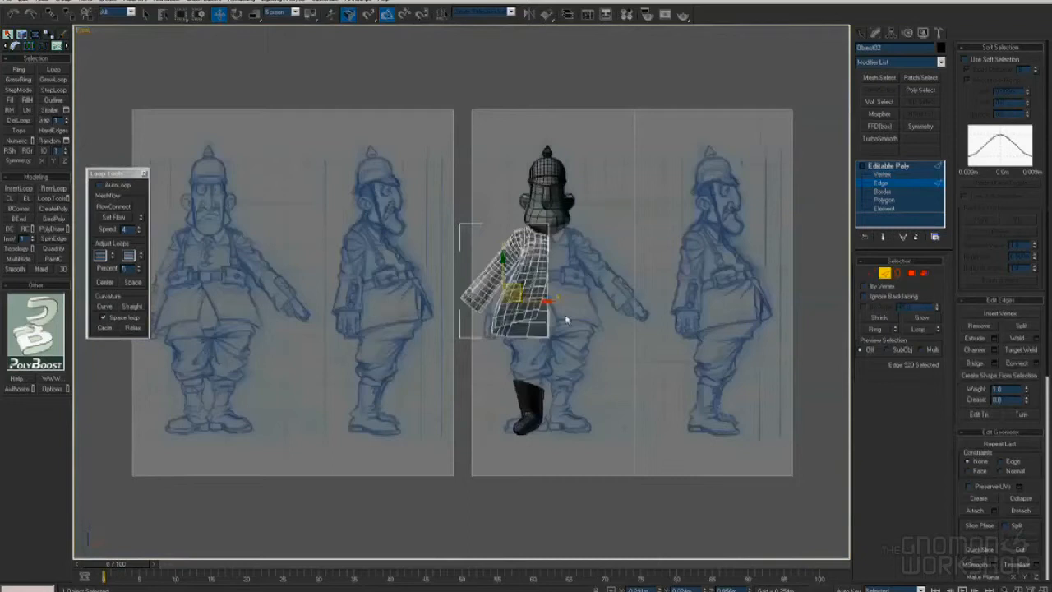
{"action": "scroll", "coordinate": [565, 318], "scroll_direction": "up", "scroll_amount": 5}
{"action": "right_click", "coordinate": [730, 229]}
{"action": "left_click", "coordinate": [778, 326]}
{"action": "left_click_drag", "start_coordinate": [324, 98], "coordinate": [323, 81]}
{"action": "left_click", "coordinate": [404, 138]}
{"action": "left_click", "coordinate": [750, 230]}
{"action": "left_click", "coordinate": [902, 69]}
{"action": "scroll", "coordinate": [493, 185], "scroll_direction": "down", "scroll_amount": 5}
{"action": "left_click", "coordinate": [480, 197]}
{"action": "scroll", "coordinate": [481, 197], "scroll_direction": "up", "scroll_amount": 6}
{"action": "left_click", "coordinate": [534, 296]}
{"action": "left_click", "coordinate": [535, 346]}
Mirror a copy of the belt strip to the other side of the body about the World coordinate center
{"action": "left_click", "coordinate": [289, 11]}
{"action": "left_click", "coordinate": [279, 37]}
{"action": "left_click_drag", "start_coordinate": [310, 14], "coordinate": [310, 66]}
{"action": "left_click", "coordinate": [529, 14]}
{"action": "left_click", "coordinate": [497, 376]}
{"action": "scroll", "coordinate": [621, 326], "scroll_direction": "down", "scroll_amount": 5}
{"action": "middle_click_drag", "start_coordinate": [606, 336], "coordinate": [605, 306]}
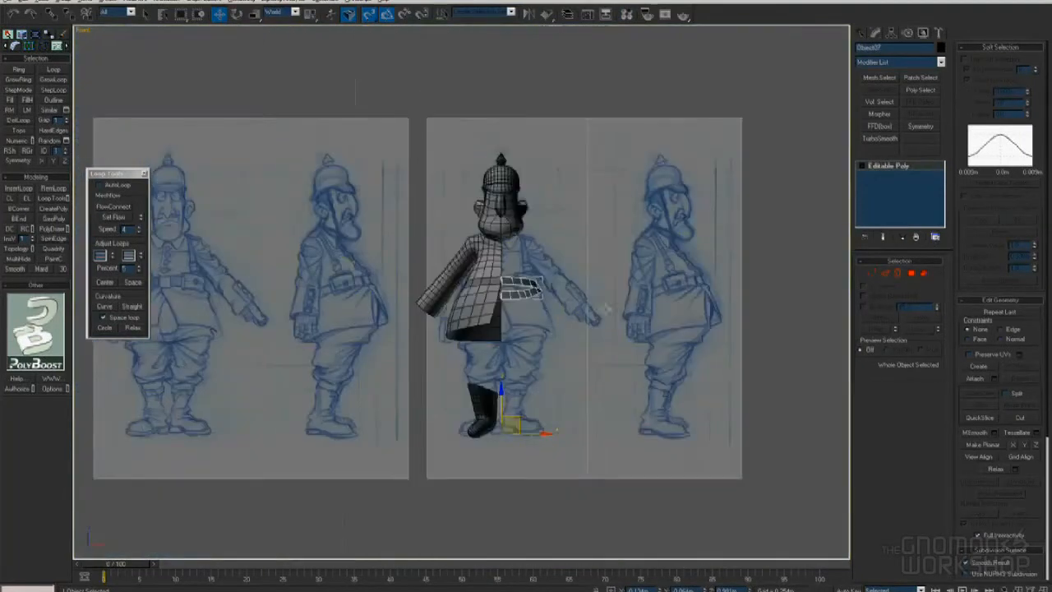
Try to select and isolate both belt halves around the jacket's waist
{"action": "left_click", "coordinate": [605, 306]}
{"action": "scroll", "coordinate": [599, 300], "scroll_direction": "up", "scroll_amount": 5}
{"action": "left_click", "coordinate": [538, 246]}
{"action": "left_click", "coordinate": [608, 267]}
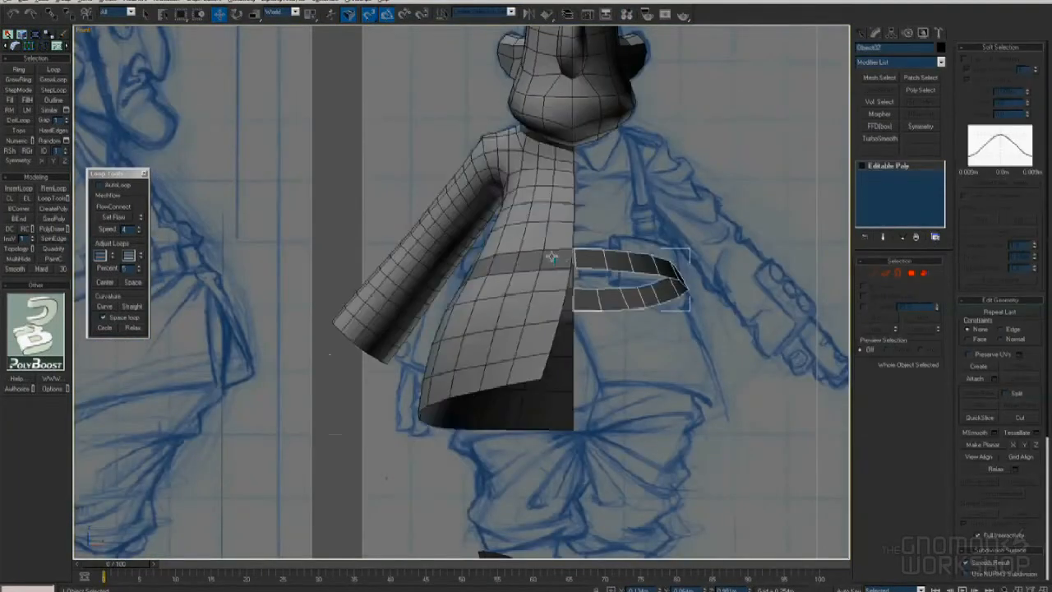
{"action": "left_click", "coordinate": [551, 255], "text": "ctrl"}
{"action": "key", "text": "alt+q"}
{"action": "scroll", "coordinate": [565, 304], "scroll_direction": "up", "scroll_amount": 3}
{"action": "left_click", "coordinate": [565, 344]}
{"action": "left_click", "coordinate": [499, 319]}
{"action": "key", "text": "alt+q"}
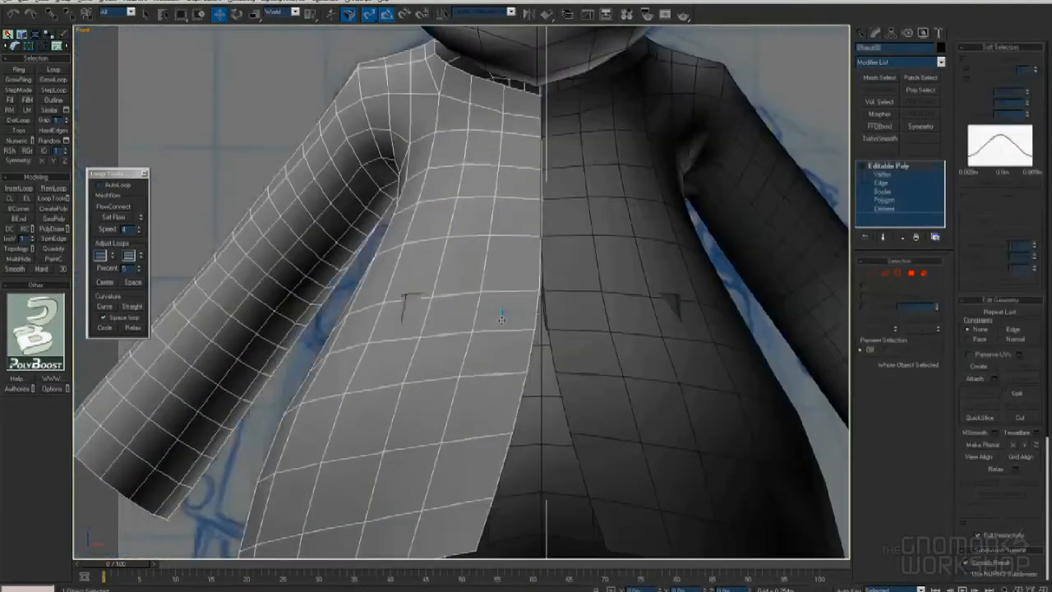
{"action": "left_click", "coordinate": [500, 318]}
{"action": "left_click", "coordinate": [674, 301], "text": "ctrl"}
{"action": "key", "text": "alt+q"}
{"action": "key", "text": "alt+q"}
Remove both jacket halves that cover the belt strips
{"action": "left_click", "coordinate": [497, 306]}
{"action": "left_click", "coordinate": [497, 306]}
{"action": "key", "text": "Delete"}
{"action": "left_click", "coordinate": [434, 294]}
{"action": "key", "text": "Delete"}
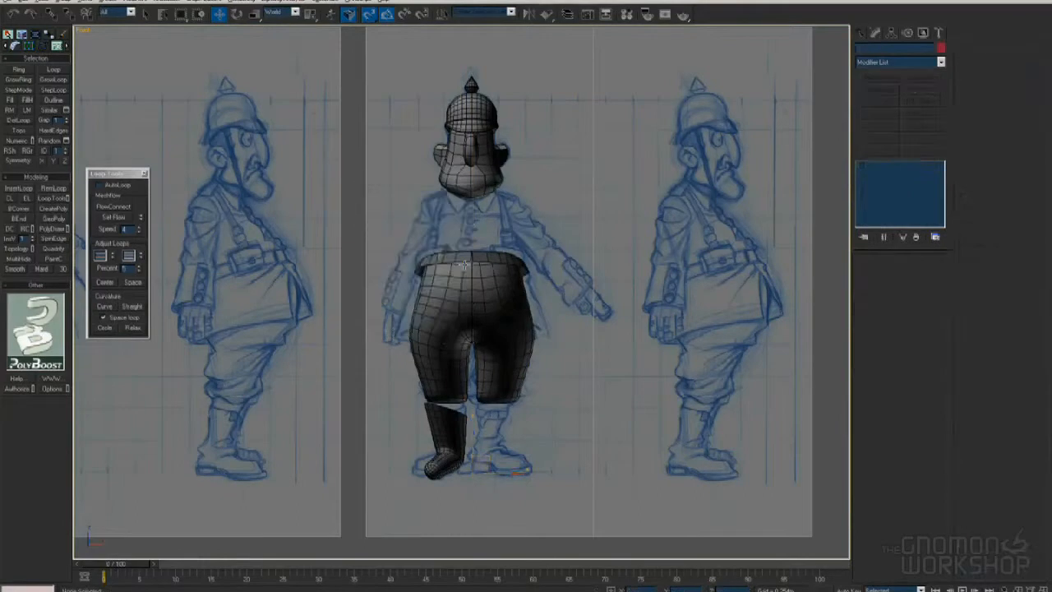
Select the two belt halves at the waist, isolate them and pick the mirrored half
{"action": "scroll", "coordinate": [457, 257], "scroll_direction": "up", "scroll_amount": 5}
{"action": "left_click", "coordinate": [457, 257]}
{"action": "left_click", "coordinate": [549, 257], "text": "ctrl"}
{"action": "key", "text": "alt+q"}
{"action": "middle_click_drag", "start_coordinate": [497, 246], "coordinate": [536, 302], "text": "alt"}
{"action": "scroll", "coordinate": [536, 302], "scroll_direction": "up", "scroll_amount": 3}
{"action": "left_click", "coordinate": [584, 370]}
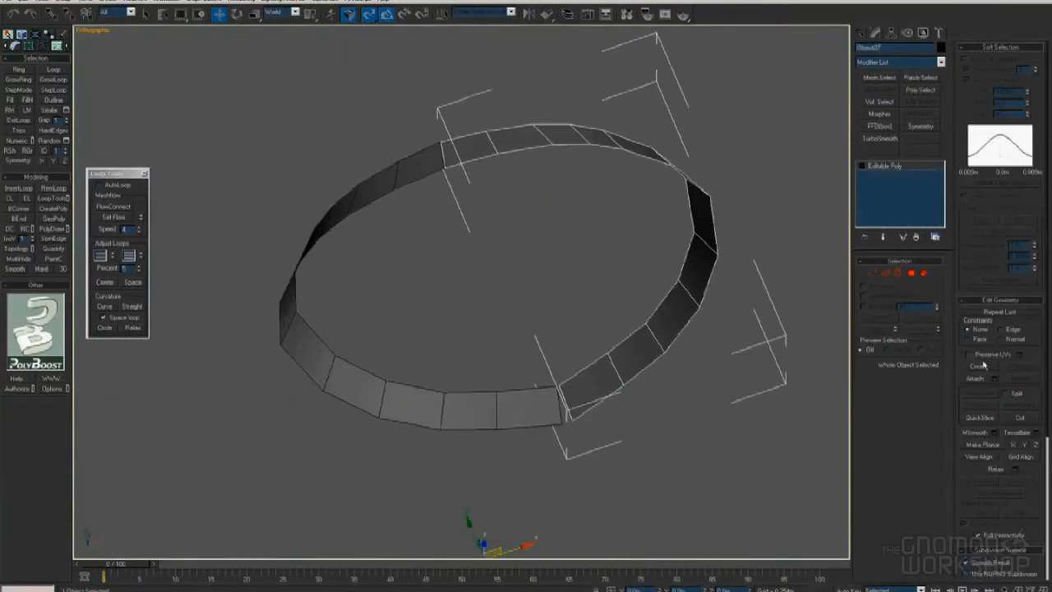
Attach the two belt halves into one ring and weld the seam vertices
{"action": "key", "text": "1"}
{"action": "left_click", "coordinate": [566, 422]}
{"action": "middle_click_drag", "start_coordinate": [583, 409], "coordinate": [406, 317], "text": "alt"}
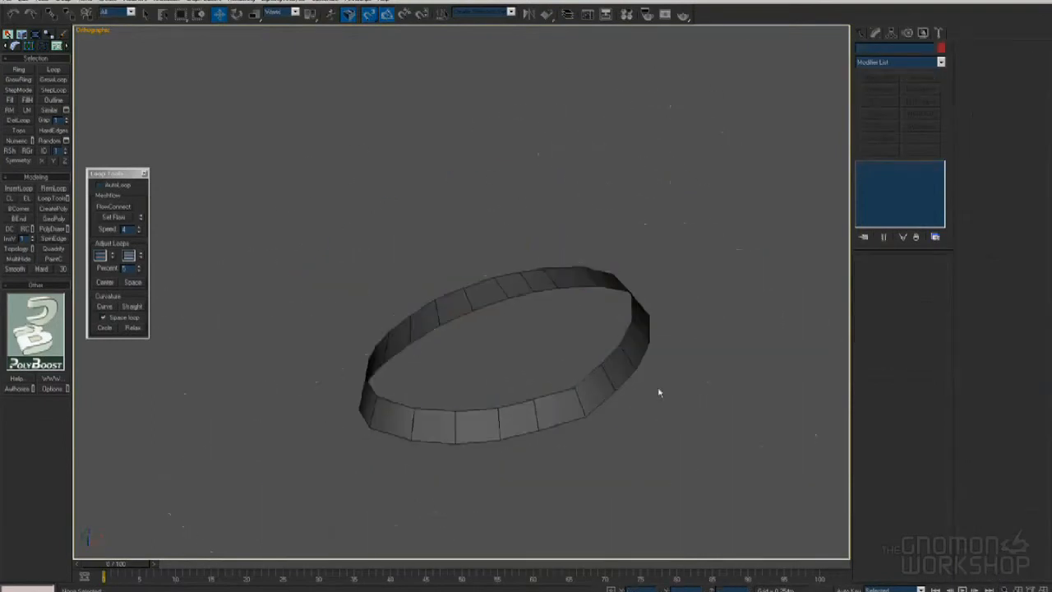
Apply a Shell modifier to the belt ring with a zero inner amount and a small outer amount
{"action": "left_click", "coordinate": [620, 366]}
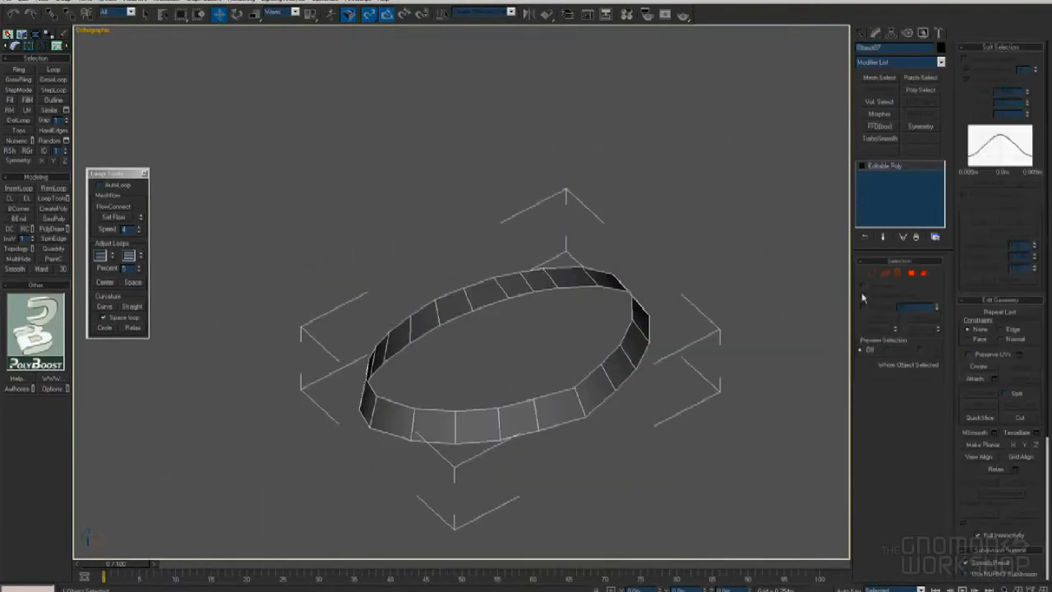
{"action": "left_click", "coordinate": [936, 62]}
{"action": "scroll", "coordinate": [896, 247], "scroll_direction": "down", "scroll_amount": 3}
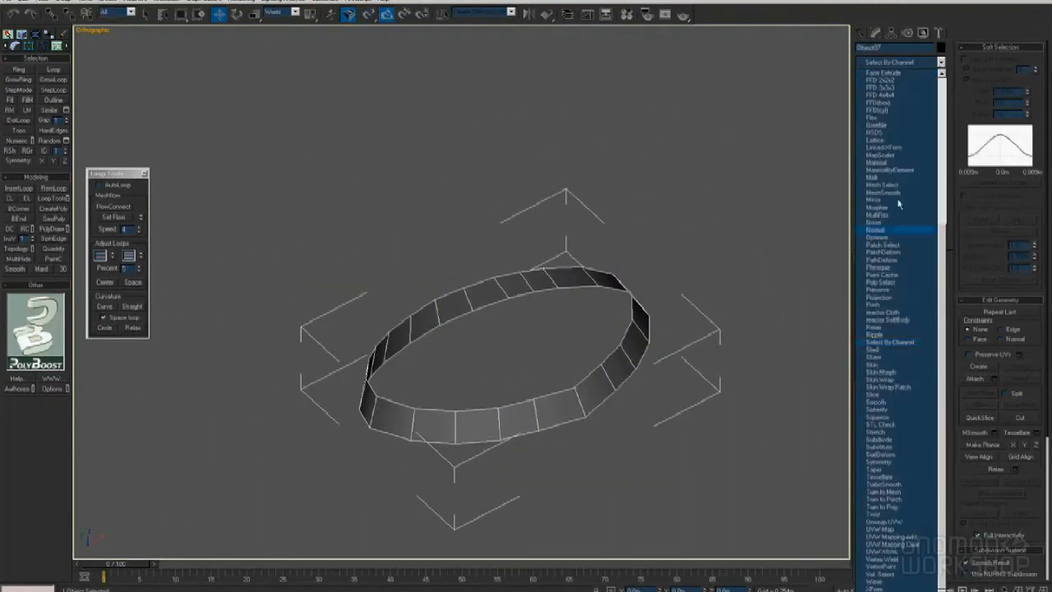
{"action": "left_click", "coordinate": [888, 331]}
{"action": "right_click", "coordinate": [935, 288]}
{"action": "right_click", "coordinate": [935, 275]}
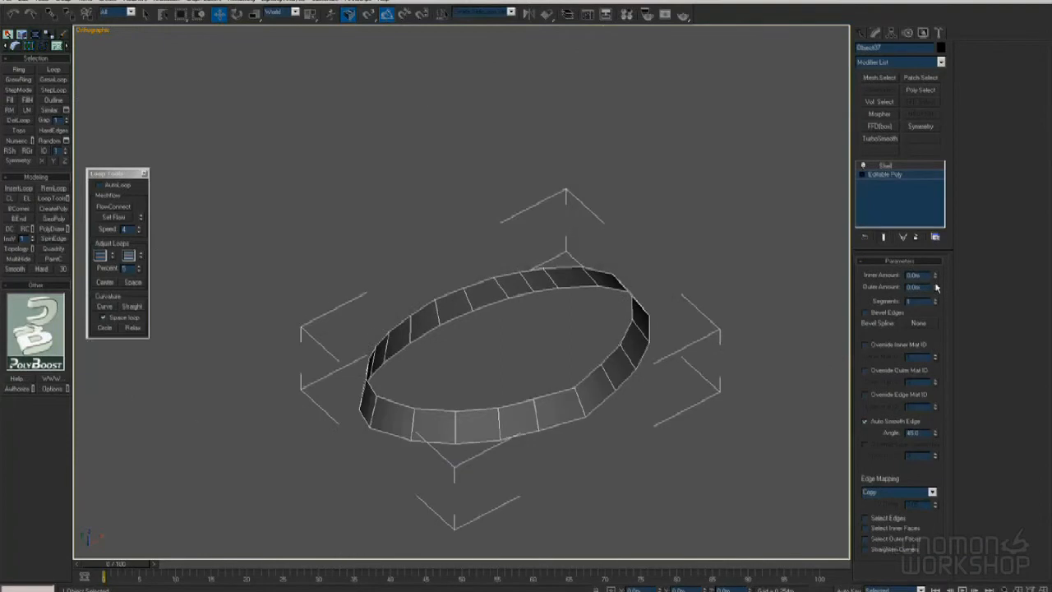
{"action": "left_click_drag", "start_coordinate": [935, 287], "coordinate": [934, 284]}
{"action": "left_click", "coordinate": [935, 275]}
{"action": "left_click", "coordinate": [935, 277]}
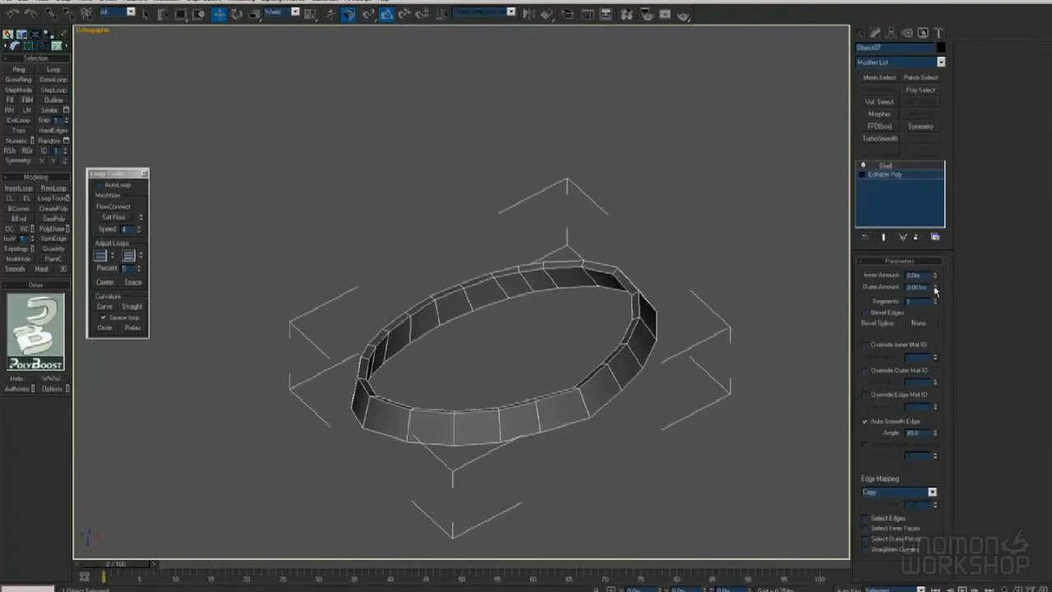
Collapse the belt's Shell modifier into the Editable Poly
{"action": "right_click", "coordinate": [891, 166]}
{"action": "left_click", "coordinate": [914, 251]}
{"action": "left_click", "coordinate": [540, 331]}
{"action": "right_click", "coordinate": [883, 168]}
{"action": "left_click", "coordinate": [908, 229]}
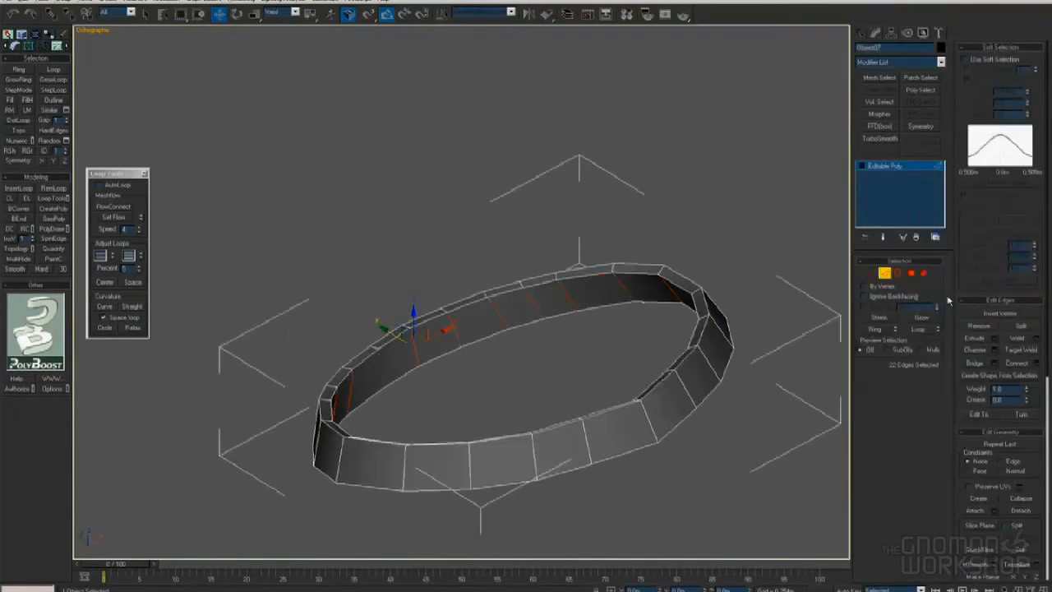
Select the belt's outer edge ring and connect it with two loops near the upper and lower rims
{"action": "left_click", "coordinate": [688, 386]}
{"action": "key", "text": "alt+r"}
{"action": "left_click_drag", "start_coordinate": [1039, 515], "coordinate": [1046, 383]}
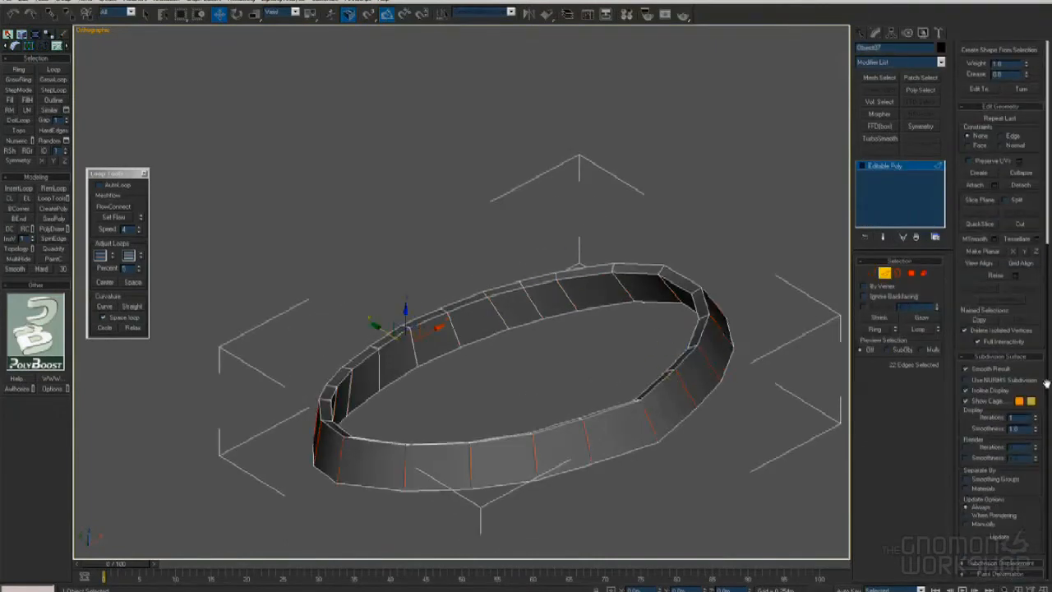
{"action": "scroll", "coordinate": [977, 325], "scroll_direction": "up", "scroll_amount": 5}
{"action": "left_click", "coordinate": [1032, 266]}
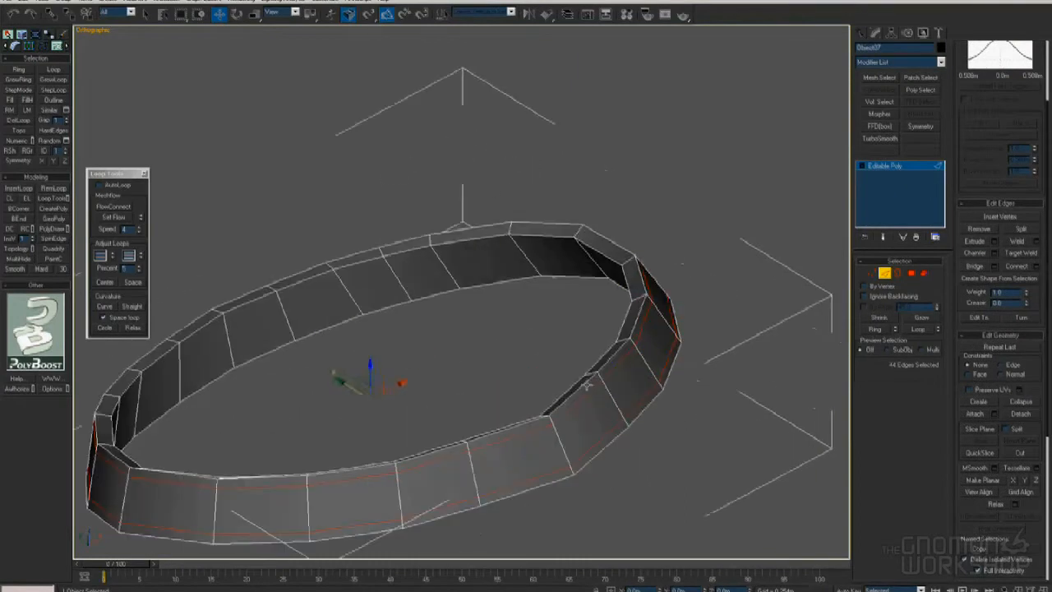
Try to extrude the belt's two edge loops with a 0.0 m height and a 0.001 m base width
{"action": "left_click", "coordinate": [994, 241]}
{"action": "right_click", "coordinate": [550, 294]}
{"action": "right_click", "coordinate": [549, 316]}
{"action": "left_click", "coordinate": [550, 291]}
{"action": "right_click", "coordinate": [550, 291]}
{"action": "left_click_drag", "start_coordinate": [550, 316], "coordinate": [549, 317]}
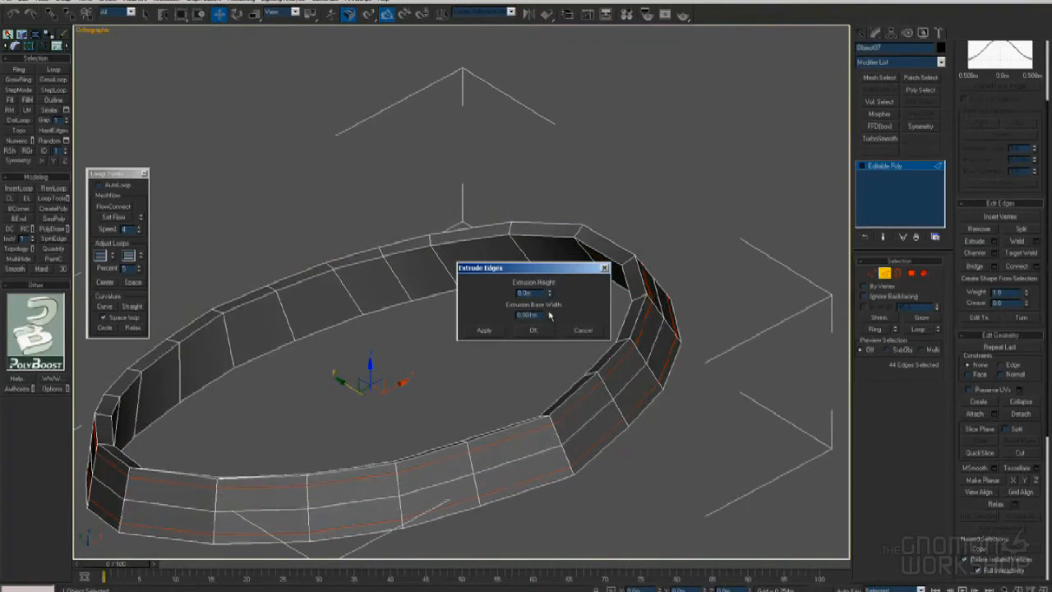
{"action": "left_click", "coordinate": [533, 329]}
Reset the belt's transform with XForm and collapse the modifier into the Editable Poly
{"action": "left_click", "coordinate": [939, 32]}
{"action": "left_click", "coordinate": [899, 165]}
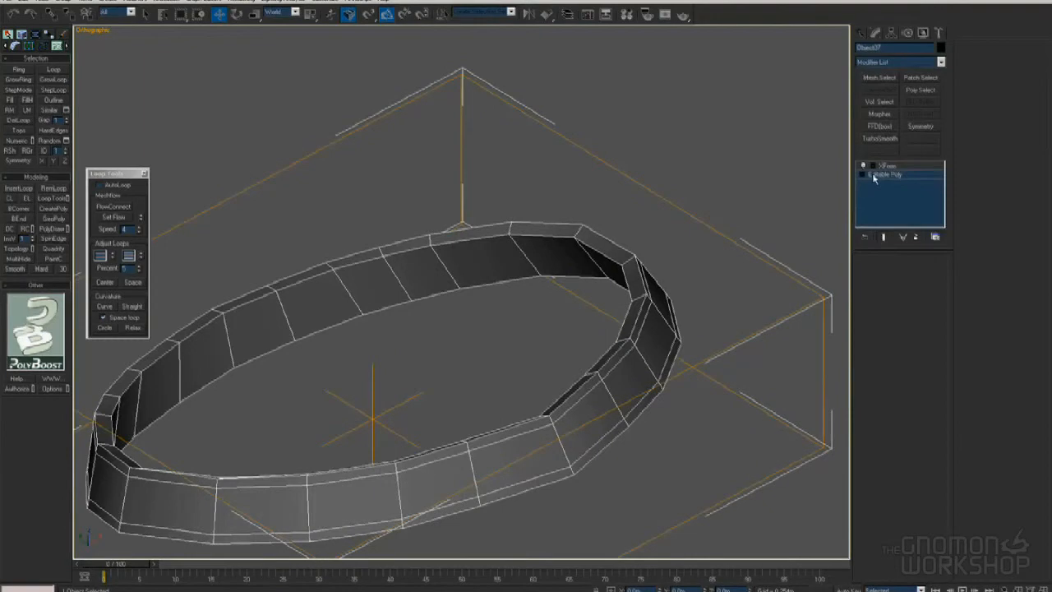
{"action": "right_click", "coordinate": [874, 172]}
{"action": "left_click", "coordinate": [554, 331]}
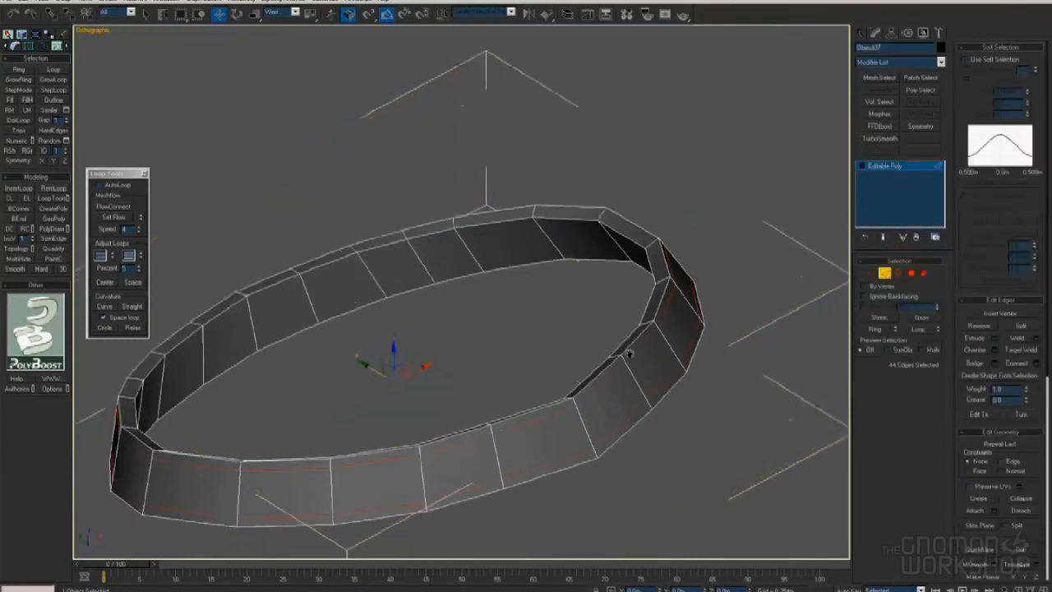
{"action": "middle_click_drag", "start_coordinate": [629, 353], "coordinate": [649, 334]}
{"action": "key", "text": "shift+e"}
{"action": "left_click_drag", "start_coordinate": [638, 354], "coordinate": [633, 350]}
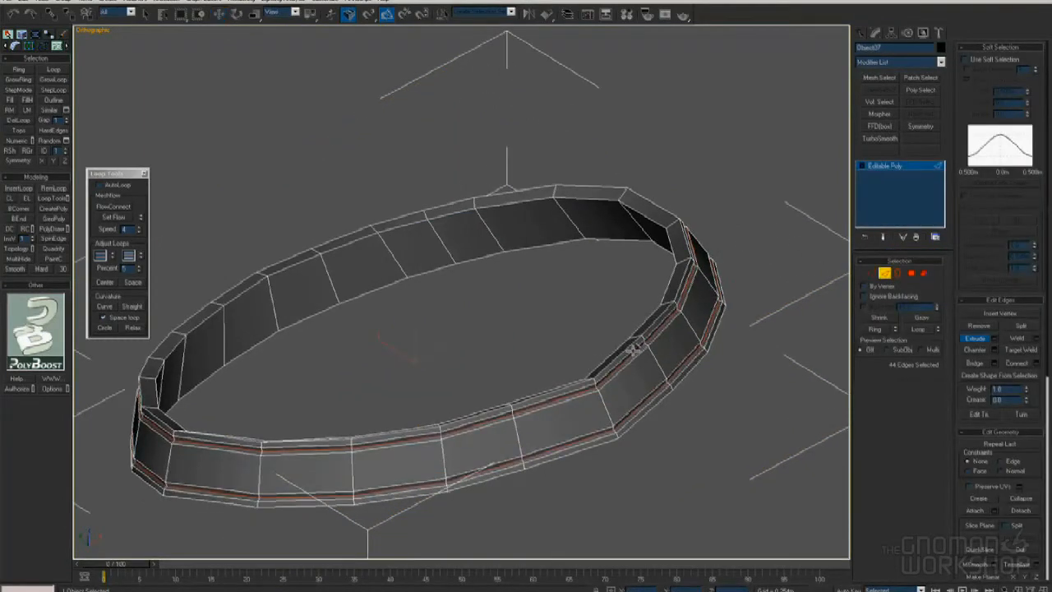
{"action": "key", "text": "ctrl+z"}
Extrude the two selected edge loops inward to form narrow grooves near the belt's upper and lower rims
{"action": "scroll", "coordinate": [634, 348], "scroll_direction": "up", "scroll_amount": 2}
{"action": "middle_click_drag", "start_coordinate": [636, 350], "coordinate": [589, 345]}
{"action": "left_click_drag", "start_coordinate": [589, 345], "coordinate": [587, 326]}
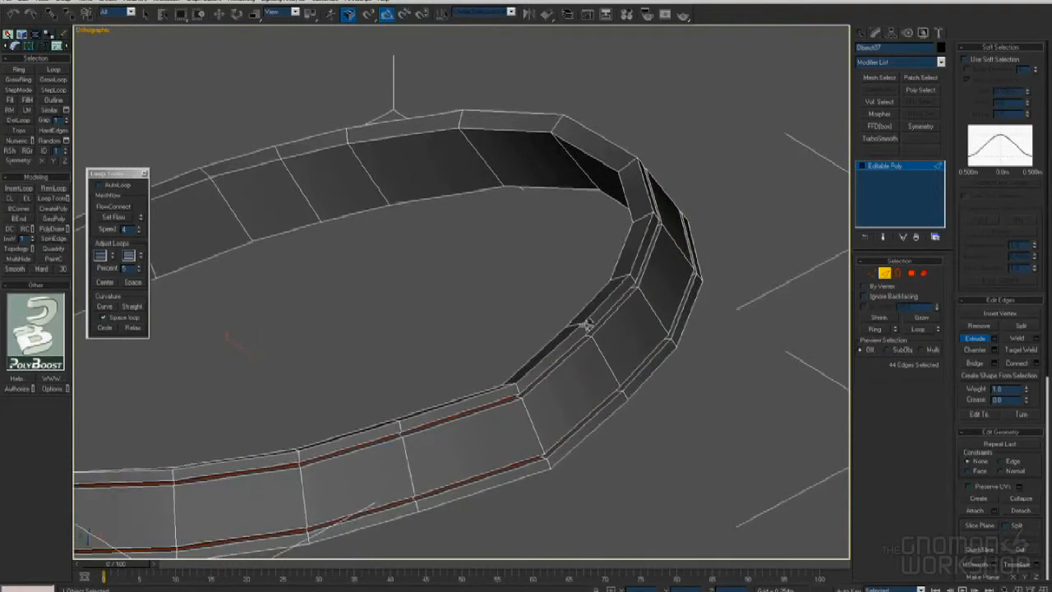
{"action": "middle_click_drag", "start_coordinate": [620, 331], "coordinate": [598, 270], "text": "alt"}
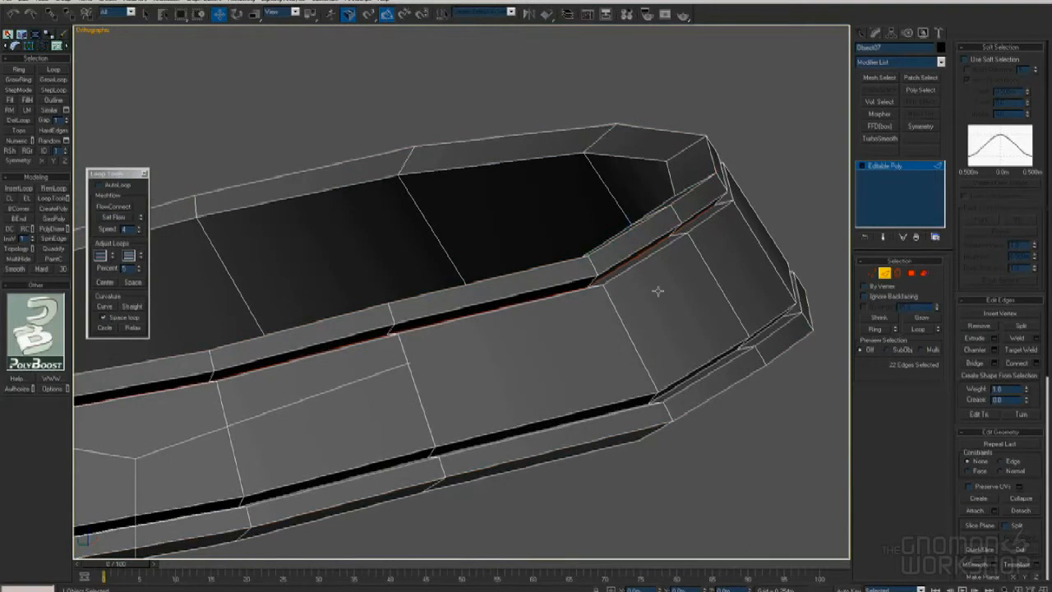
Select the edge loops bordering both belt grooves and chamfer them by a narrow amount
{"action": "scroll", "coordinate": [699, 367], "scroll_direction": "up", "scroll_amount": 2}
{"action": "middle_click_drag", "start_coordinate": [699, 368], "coordinate": [544, 339]}
{"action": "key", "text": "ctrl+shift+c"}
{"action": "left_click_drag", "start_coordinate": [549, 343], "coordinate": [584, 353]}
{"action": "left_click", "coordinate": [436, 206], "text": "ctrl"}
{"action": "left_click", "coordinate": [428, 193], "text": "ctrl"}
{"action": "key", "text": "alt+l"}
{"action": "left_click_drag", "start_coordinate": [429, 191], "coordinate": [425, 188]}
{"action": "key", "text": "w"}
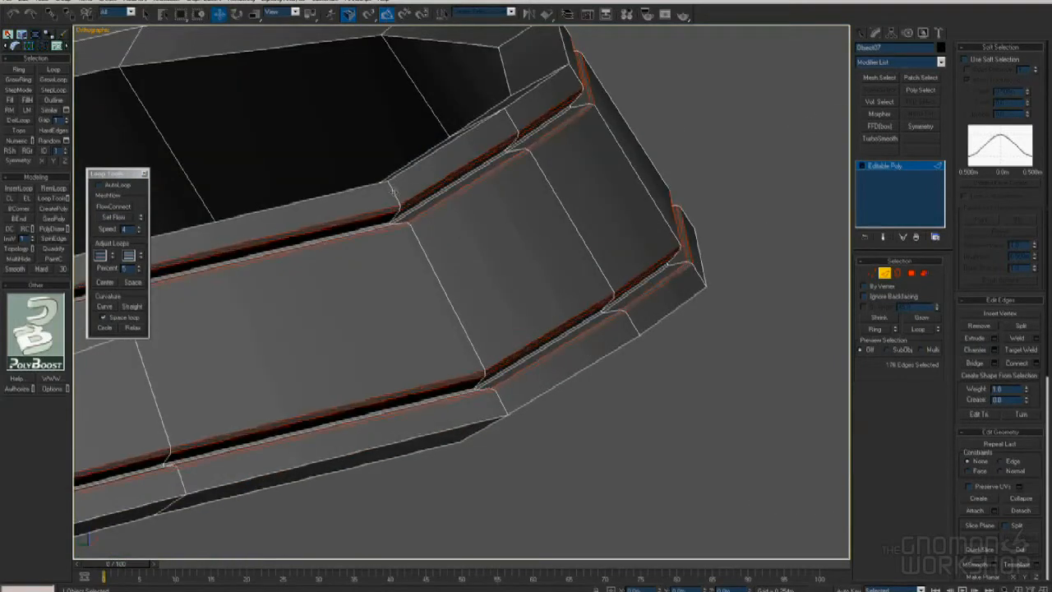
Select the edge ring across the belt's upper rim
{"action": "left_click", "coordinate": [396, 193]}
{"action": "key", "text": "alt+r"}
{"action": "left_click", "coordinate": [137, 186]}
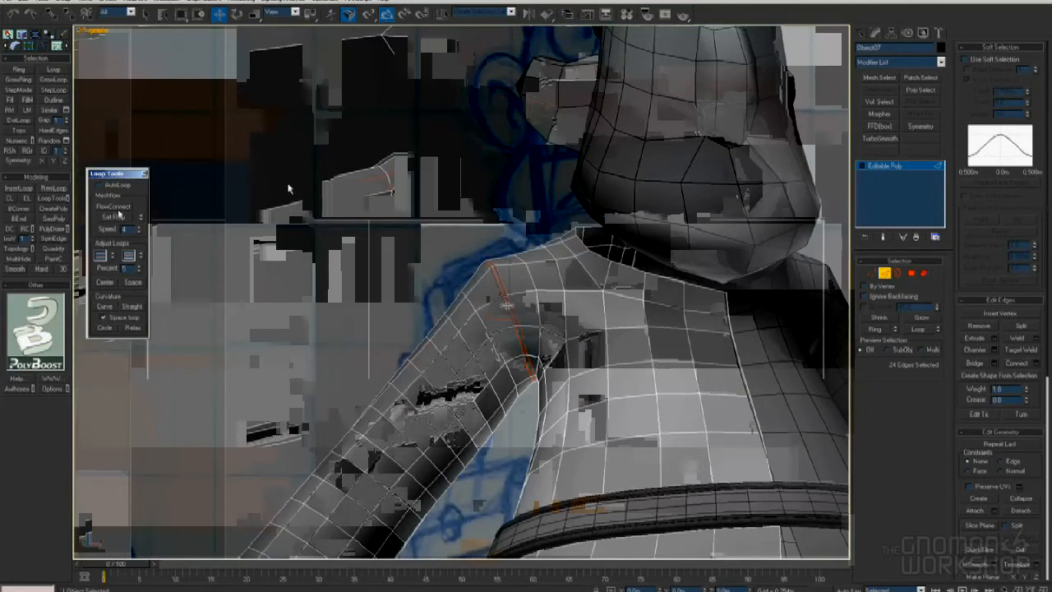
Compare the jacket, sleeves and belt with the front-view sketch in shaded and wireframe display
{"action": "scroll", "coordinate": [289, 188], "scroll_direction": "down", "scroll_amount": 10}
{"action": "key", "text": "2"}
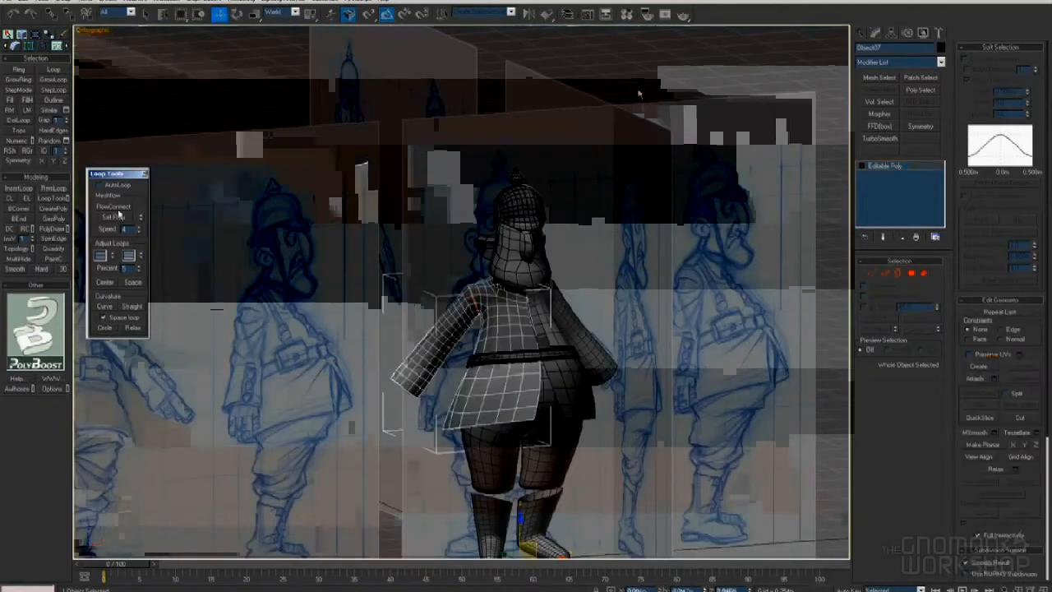
{"action": "scroll", "coordinate": [540, 291], "scroll_direction": "up", "scroll_amount": 3}
{"action": "key", "text": "F4"}
{"action": "key", "text": "f"}
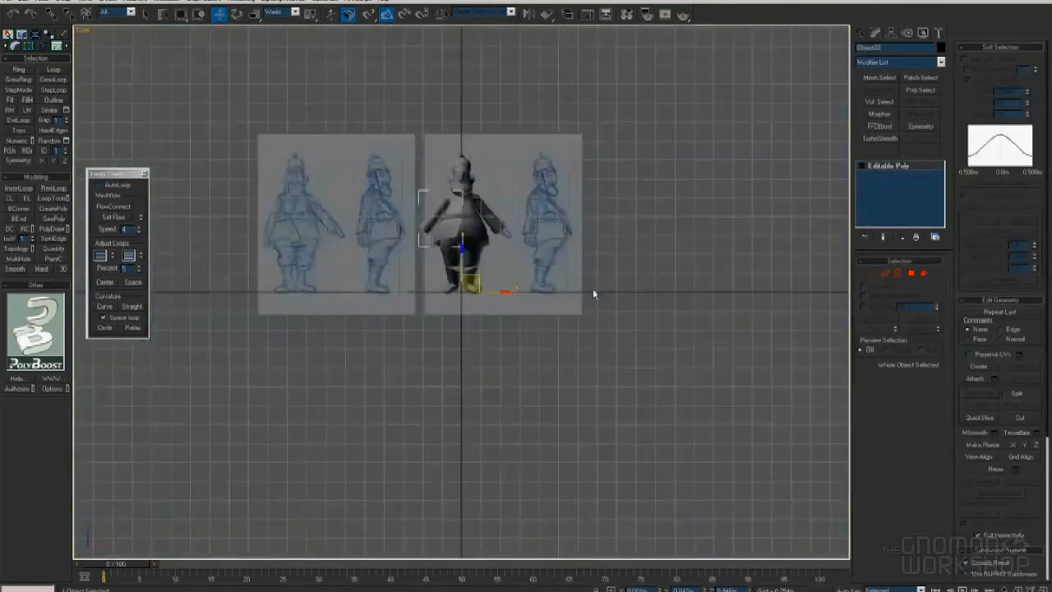
{"action": "key", "text": "ctrl+alt+z"}
{"action": "left_click", "coordinate": [796, 285]}
{"action": "scroll", "coordinate": [580, 279], "scroll_direction": "up", "scroll_amount": 5}
{"action": "middle_click_drag", "start_coordinate": [526, 291], "coordinate": [405, 284]}
{"action": "scroll", "coordinate": [511, 279], "scroll_direction": "up", "scroll_amount": 2}
{"action": "left_click", "coordinate": [510, 279]}
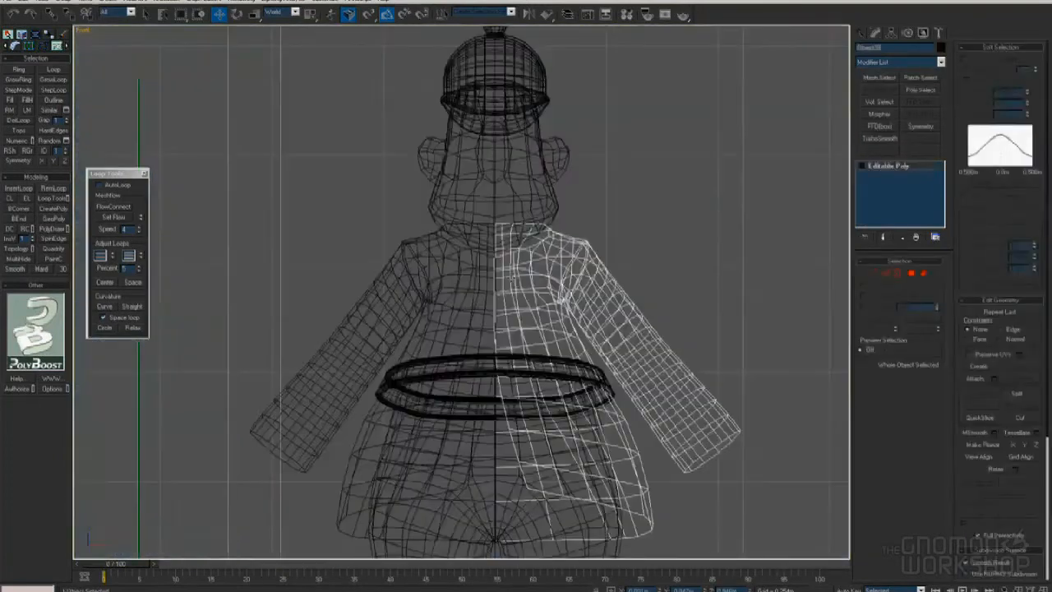
{"action": "scroll", "coordinate": [514, 278], "scroll_direction": "down", "scroll_amount": 2}
{"action": "mouse_move", "coordinate": [514, 278]}
{"action": "middle_mouse_down"}
{"action": "mouse_move", "coordinate": [524, 217]}
{"action": "mouse_move", "coordinate": [567, 253]}
{"action": "middle_mouse_up"}
{"action": "scroll", "coordinate": [473, 302], "scroll_direction": "up", "scroll_amount": 1}
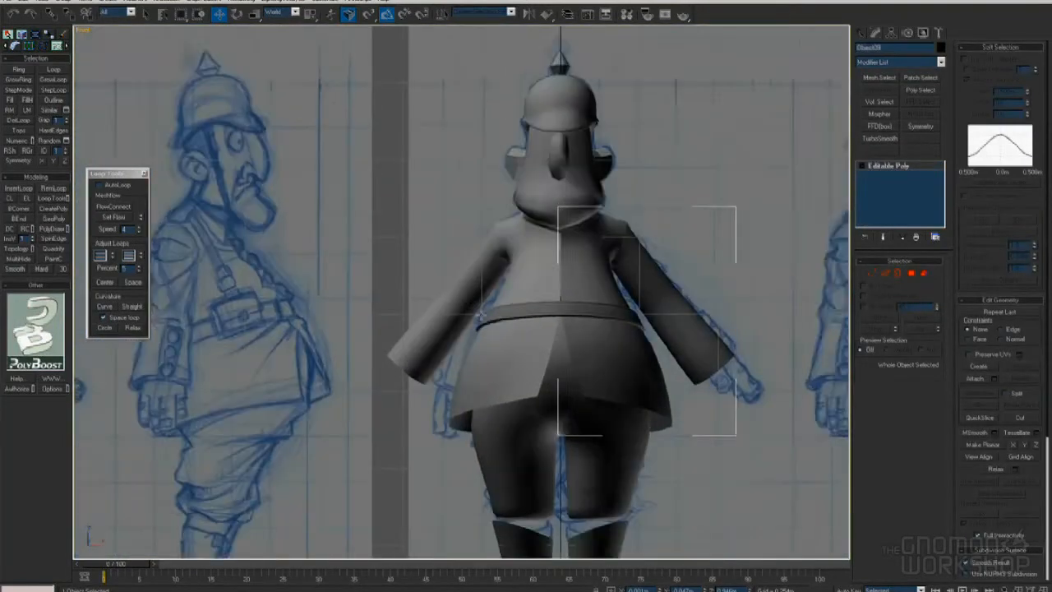
{"action": "middle_click_drag", "start_coordinate": [480, 315], "coordinate": [508, 313]}
{"action": "scroll", "coordinate": [507, 314], "scroll_direction": "up", "scroll_amount": 1}
{"action": "key", "text": "F4"}
Select the edge loop at the jacket's sleeve cuff and convert it to a vertex selection
{"action": "left_click", "coordinate": [897, 272]}
{"action": "left_click", "coordinate": [897, 273]}
{"action": "left_click", "coordinate": [419, 385]}
{"action": "left_click", "coordinate": [885, 273]}
{"action": "left_click", "coordinate": [417, 394]}
{"action": "key", "text": "alt+l"}
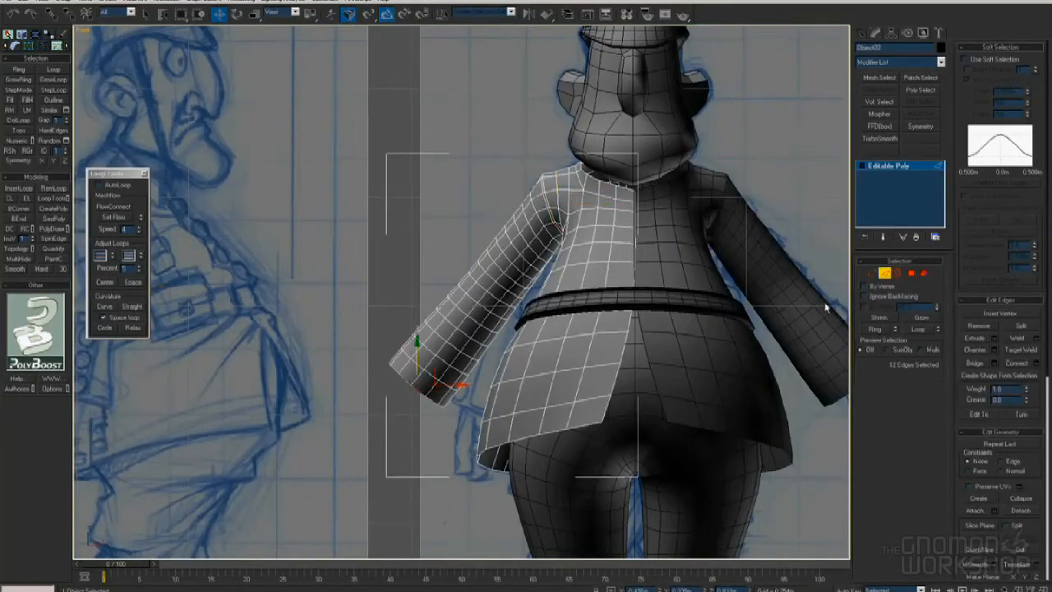
{"action": "left_click", "coordinate": [870, 274], "text": "ctrl"}
Enable soft selection with edge distance and a falloff of about 0.421 m, and adjust the sleeve's cuff end toward the sketch
{"action": "left_click", "coordinate": [965, 60]}
{"action": "scroll", "coordinate": [731, 251], "scroll_direction": "down", "scroll_amount": 2}
{"action": "middle_click_drag", "start_coordinate": [718, 259], "coordinate": [608, 264]}
{"action": "middle_click_drag", "start_coordinate": [509, 301], "coordinate": [565, 298]}
{"action": "left_click", "coordinate": [967, 69]}
{"action": "left_click_drag", "start_coordinate": [1036, 66], "coordinate": [1034, 45]}
{"action": "right_click", "coordinate": [545, 233]}
{"action": "left_click", "coordinate": [561, 263]}
{"action": "left_click_drag", "start_coordinate": [1027, 93], "coordinate": [1015, 111]}
{"action": "left_click_drag", "start_coordinate": [417, 309], "coordinate": [428, 283]}
{"action": "key", "text": "w"}
Leave the jacket, open the trousers' vertices in the left view and select those at the front of the knee hem
{"action": "middle_click_drag", "start_coordinate": [427, 283], "coordinate": [606, 307], "text": "alt"}
{"action": "key", "text": "l"}
{"action": "middle_click_drag", "start_coordinate": [499, 360], "coordinate": [588, 350]}
{"action": "scroll", "coordinate": [587, 350], "scroll_direction": "up", "scroll_amount": 2}
{"action": "scroll", "coordinate": [587, 350], "scroll_direction": "down", "scroll_amount": 4}
{"action": "key", "text": "1"}
{"action": "left_click", "coordinate": [594, 251]}
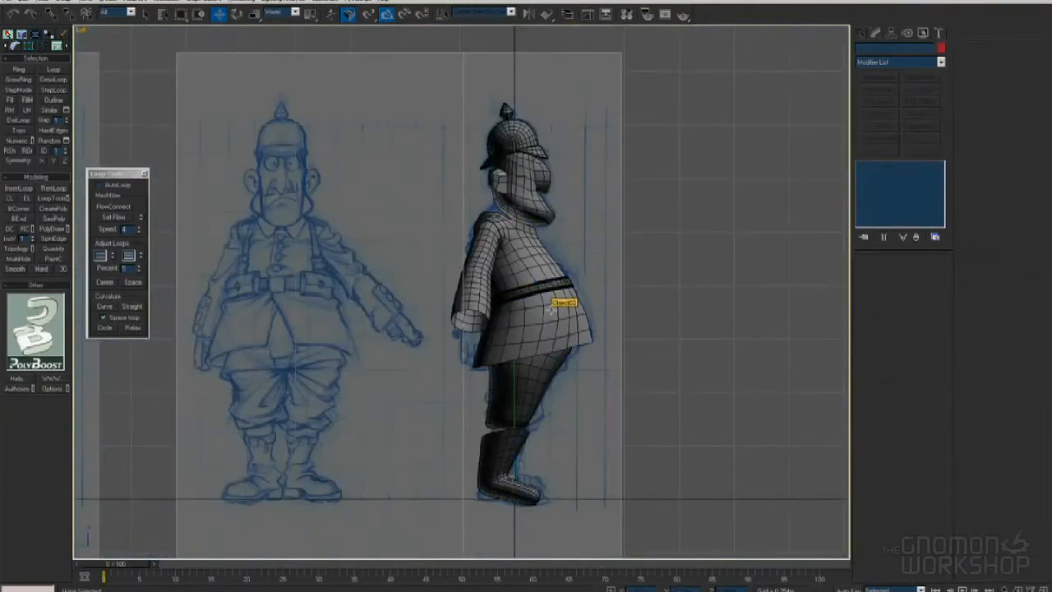
{"action": "scroll", "coordinate": [552, 308], "scroll_direction": "up", "scroll_amount": 2}
{"action": "left_click", "coordinate": [554, 311]}
{"action": "left_click", "coordinate": [892, 186]}
{"action": "scroll", "coordinate": [558, 382], "scroll_direction": "up", "scroll_amount": 2}
{"action": "middle_click_drag", "start_coordinate": [558, 382], "coordinate": [606, 358]}
{"action": "left_click_drag", "start_coordinate": [611, 365], "coordinate": [583, 395]}
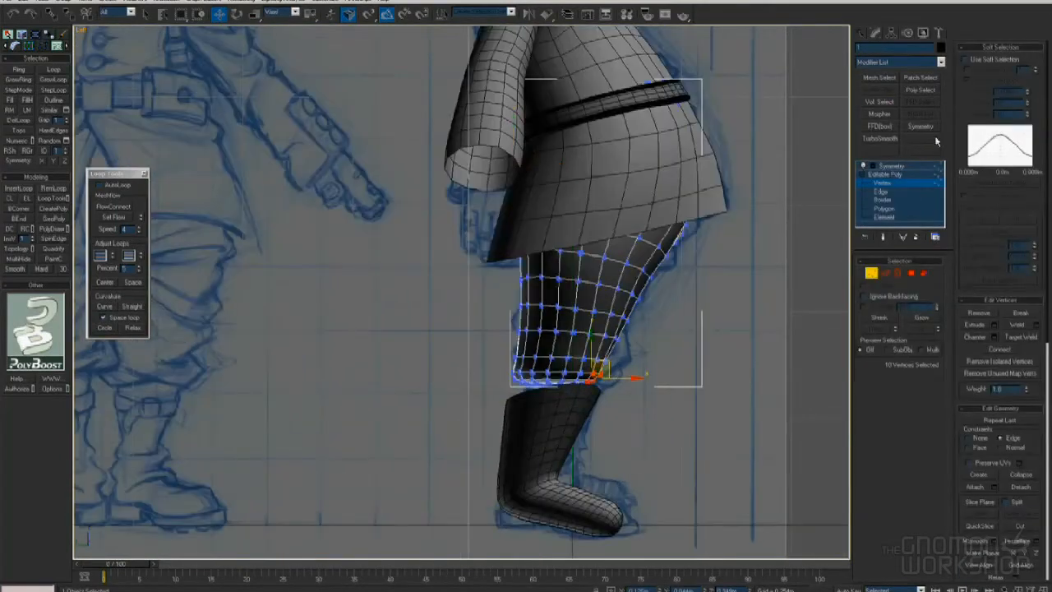
Remove the edge constraint and pull the front knee-hem vertices forward using soft selection with a falloff of about 0.005 m
{"action": "left_click", "coordinate": [966, 61]}
{"action": "left_click_drag", "start_coordinate": [1028, 94], "coordinate": [1028, 92]}
{"action": "left_click", "coordinate": [968, 438]}
{"action": "left_click_drag", "start_coordinate": [609, 369], "coordinate": [626, 371]}
{"action": "left_click_drag", "start_coordinate": [643, 327], "coordinate": [631, 352]}
{"action": "mouse_move", "coordinate": [634, 370]}
{"action": "left_mouse_down"}
{"action": "mouse_move", "coordinate": [606, 390]}
{"action": "mouse_move", "coordinate": [635, 376]}
{"action": "left_mouse_up"}
{"action": "left_click_drag", "start_coordinate": [633, 354], "coordinate": [607, 366]}
{"action": "left_click_drag", "start_coordinate": [1027, 97], "coordinate": [1021, 98]}
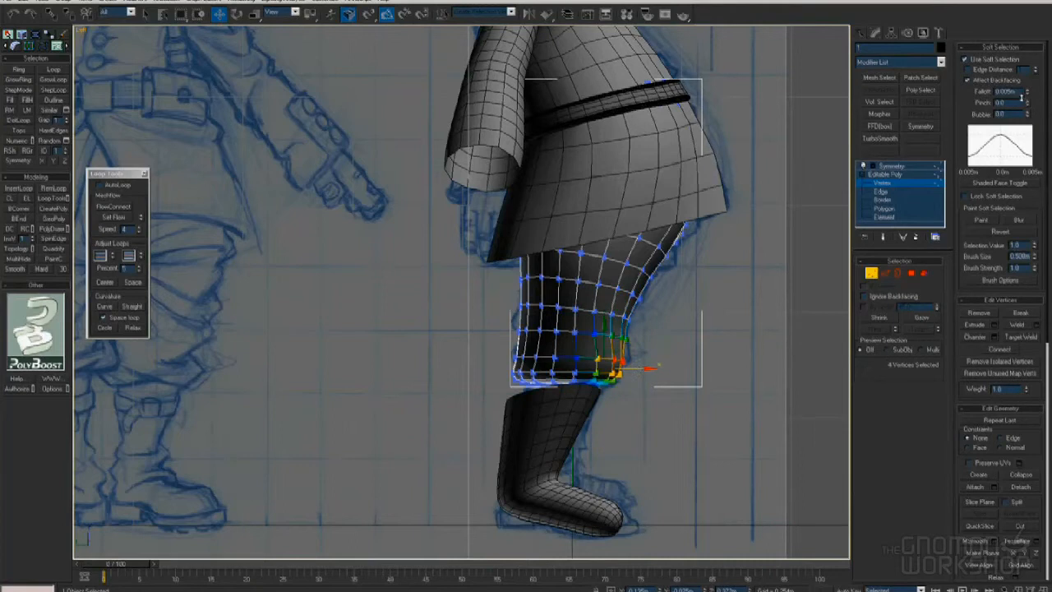
{"action": "left_click_drag", "start_coordinate": [641, 369], "coordinate": [646, 369]}
Move the vertices on the front of the trousers' thigh forward toward the side sketch
{"action": "mouse_move", "coordinate": [677, 249]}
{"action": "left_mouse_down"}
{"action": "mouse_move", "coordinate": [646, 276]}
{"action": "mouse_move", "coordinate": [693, 254]}
{"action": "left_mouse_up"}
{"action": "key", "text": "F3"}
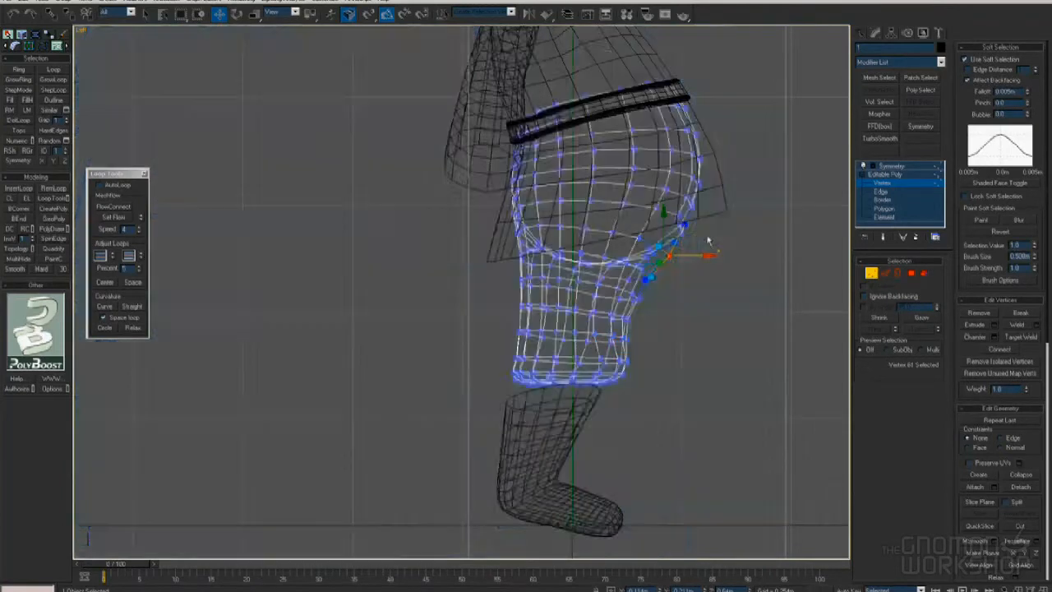
{"action": "key", "text": "F3"}
{"action": "key", "text": "1"}
Pull the jacket's upper chest vertices back toward the side sketch with a soft-selection falloff of 0.193 m
{"action": "left_click", "coordinate": [712, 188]}
{"action": "scroll", "coordinate": [712, 187], "scroll_direction": "down", "scroll_amount": 2}
{"action": "middle_click_drag", "start_coordinate": [713, 202], "coordinate": [699, 297]}
{"action": "scroll", "coordinate": [814, 260], "scroll_direction": "up", "scroll_amount": 2}
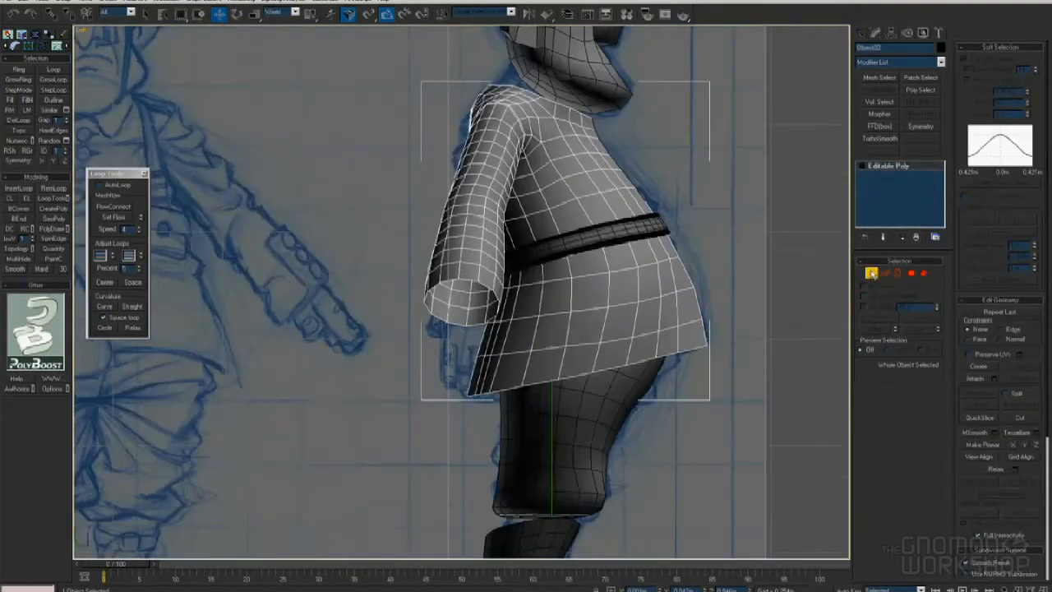
{"action": "key", "text": "1"}
{"action": "left_click_drag", "start_coordinate": [608, 177], "coordinate": [606, 177]}
{"action": "left_click_drag", "start_coordinate": [608, 111], "coordinate": [585, 125]}
{"action": "middle_click_drag", "start_coordinate": [600, 131], "coordinate": [580, 275]}
{"action": "left_click_drag", "start_coordinate": [1027, 93], "coordinate": [1027, 132]}
{"action": "left_click_drag", "start_coordinate": [585, 272], "coordinate": [576, 272]}
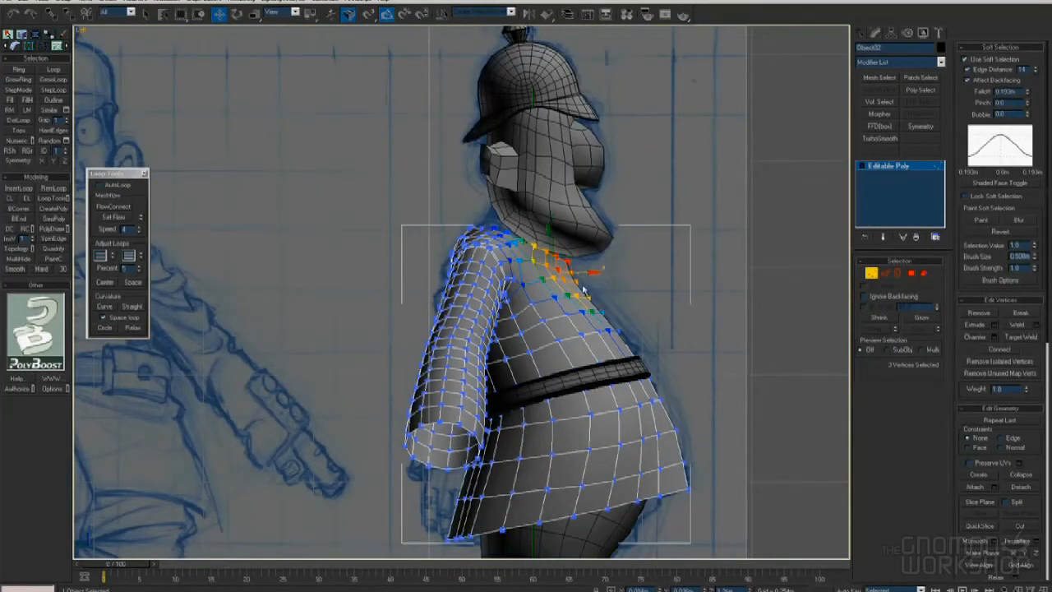
Raise the vertices at the back of the jacket's neckline toward the sketch with a soft-selection falloff of 0.149 m
{"action": "middle_click_drag", "start_coordinate": [583, 289], "coordinate": [594, 335]}
{"action": "scroll", "coordinate": [593, 335], "scroll_direction": "up", "scroll_amount": 2}
{"action": "left_click_drag", "start_coordinate": [486, 271], "coordinate": [519, 301]}
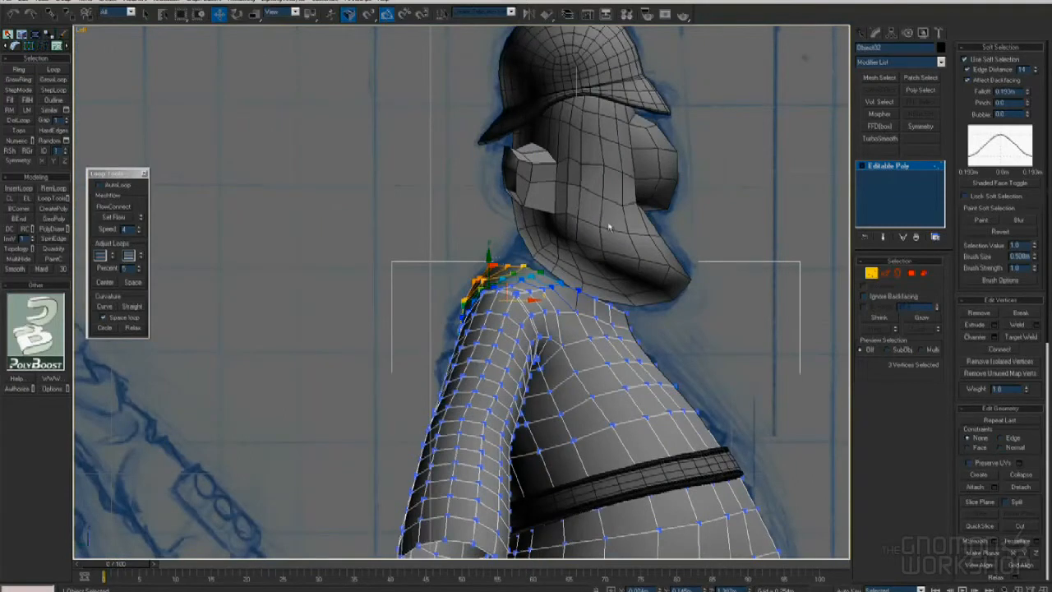
{"action": "right_click", "coordinate": [505, 251]}
{"action": "left_click", "coordinate": [521, 271]}
{"action": "right_click", "coordinate": [539, 246]}
{"action": "left_click", "coordinate": [550, 252]}
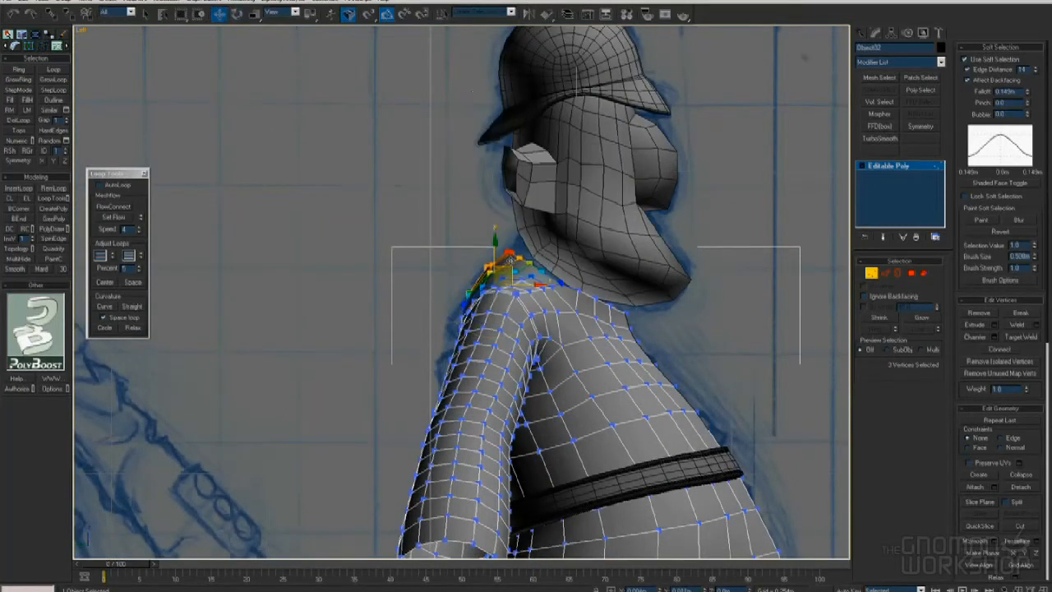
{"action": "middle_click_drag", "start_coordinate": [513, 259], "coordinate": [436, 277], "text": "alt"}
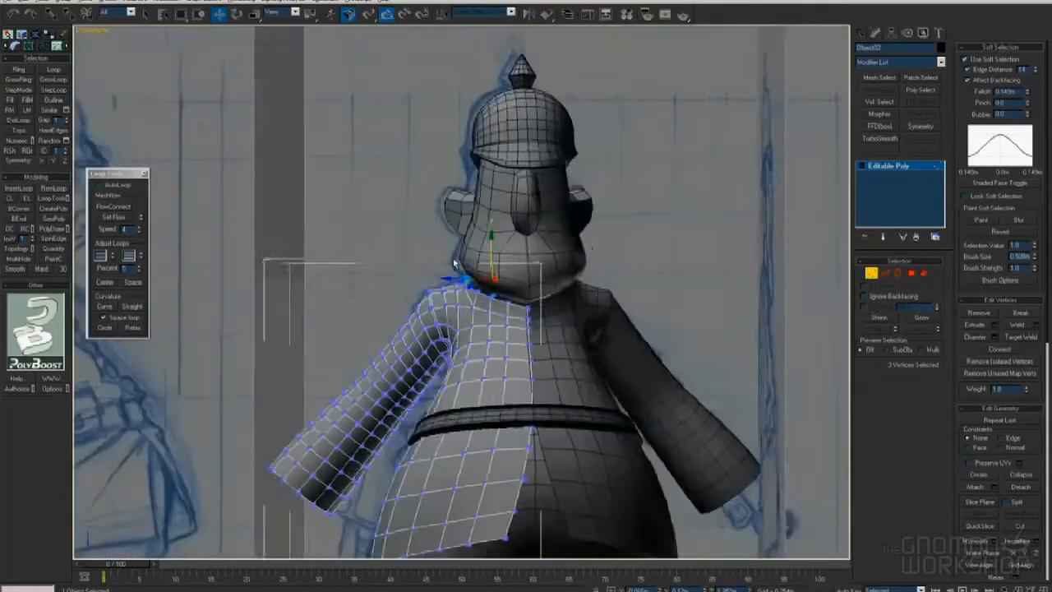
{"action": "key", "text": "f"}
{"action": "scroll", "coordinate": [434, 211], "scroll_direction": "up", "scroll_amount": 8}
{"action": "middle_click_drag", "start_coordinate": [434, 210], "coordinate": [473, 280]}
{"action": "key", "text": "1"}
{"action": "scroll", "coordinate": [496, 329], "scroll_direction": "down", "scroll_amount": 6}
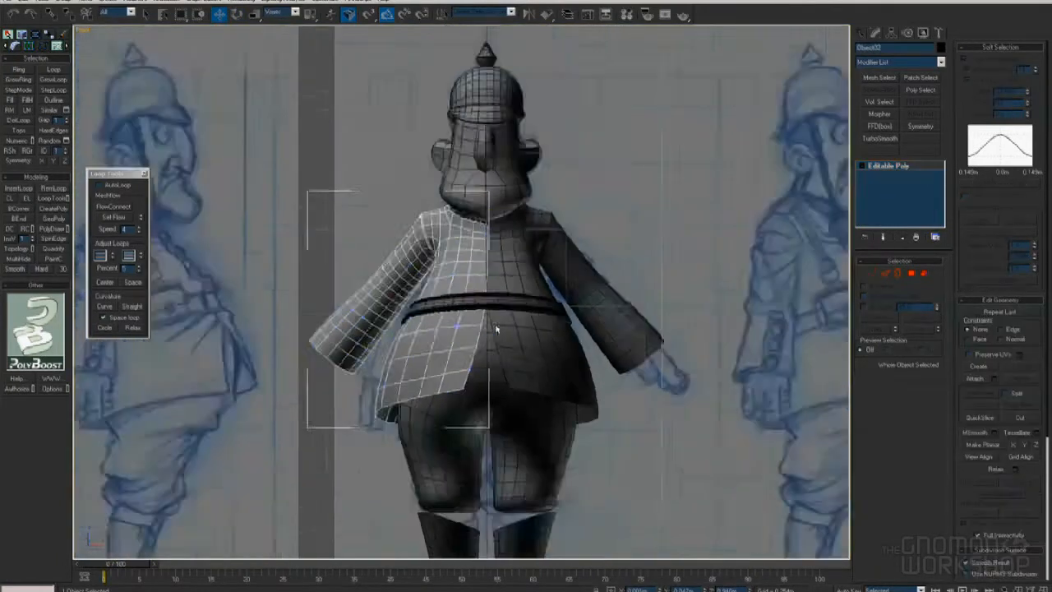
Open the trousers' vertices in the front view and move the outer thigh vertices beside the coat hem toward the sketch
{"action": "left_click", "coordinate": [767, 319]}
{"action": "scroll", "coordinate": [465, 321], "scroll_direction": "up", "scroll_amount": 2}
{"action": "middle_click_drag", "start_coordinate": [441, 327], "coordinate": [464, 286]}
{"action": "left_click", "coordinate": [464, 286]}
{"action": "left_click", "coordinate": [469, 332]}
{"action": "middle_click_drag", "start_coordinate": [469, 332], "coordinate": [529, 309]}
{"action": "scroll", "coordinate": [483, 275], "scroll_direction": "up", "scroll_amount": 4}
{"action": "key", "text": "1"}
{"action": "left_click_drag", "start_coordinate": [466, 321], "coordinate": [462, 321]}
{"action": "left_click_drag", "start_coordinate": [457, 285], "coordinate": [480, 309]}
{"action": "key", "text": "F3"}
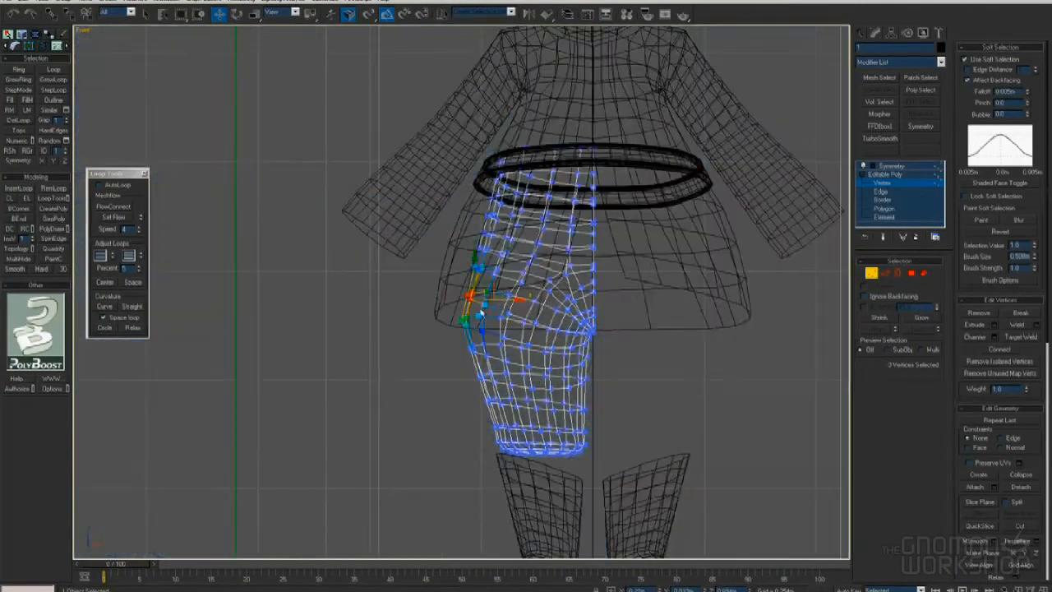
{"action": "key", "text": "F3"}
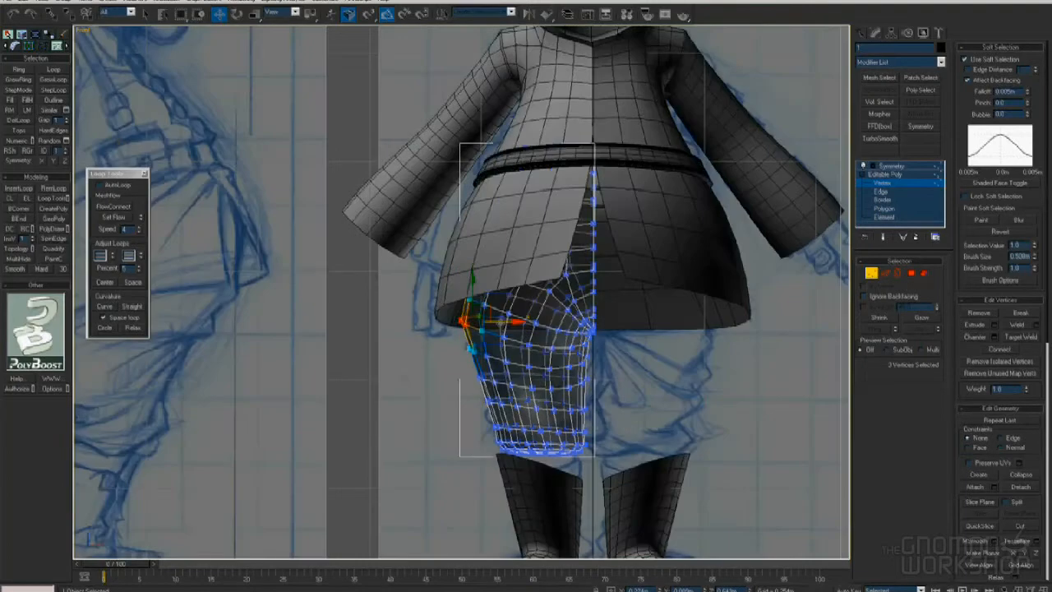
Move the trousers' inner-leg vertices toward the centre line and adjust the outer lower-leg vertices to the sketch
{"action": "left_click_drag", "start_coordinate": [580, 392], "coordinate": [596, 375]}
{"action": "left_click_drag", "start_coordinate": [609, 384], "coordinate": [614, 384]}
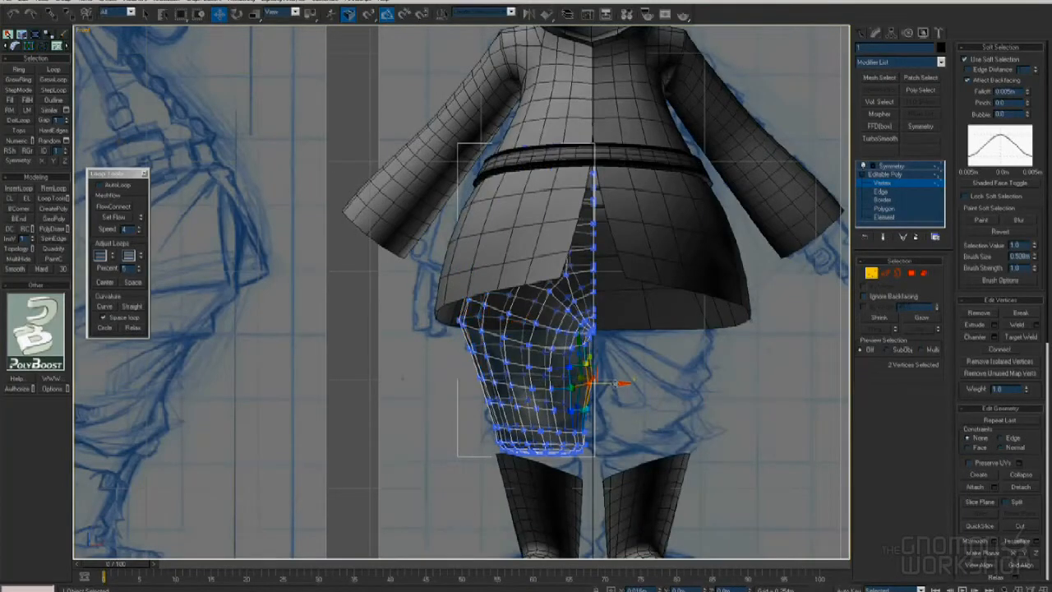
{"action": "mouse_move", "coordinate": [592, 442]}
{"action": "left_mouse_down"}
{"action": "mouse_move", "coordinate": [577, 457]}
{"action": "mouse_move", "coordinate": [607, 443]}
{"action": "left_mouse_up"}
{"action": "left_click_drag", "start_coordinate": [483, 421], "coordinate": [526, 436]}
{"action": "left_click_drag", "start_coordinate": [476, 393], "coordinate": [521, 401]}
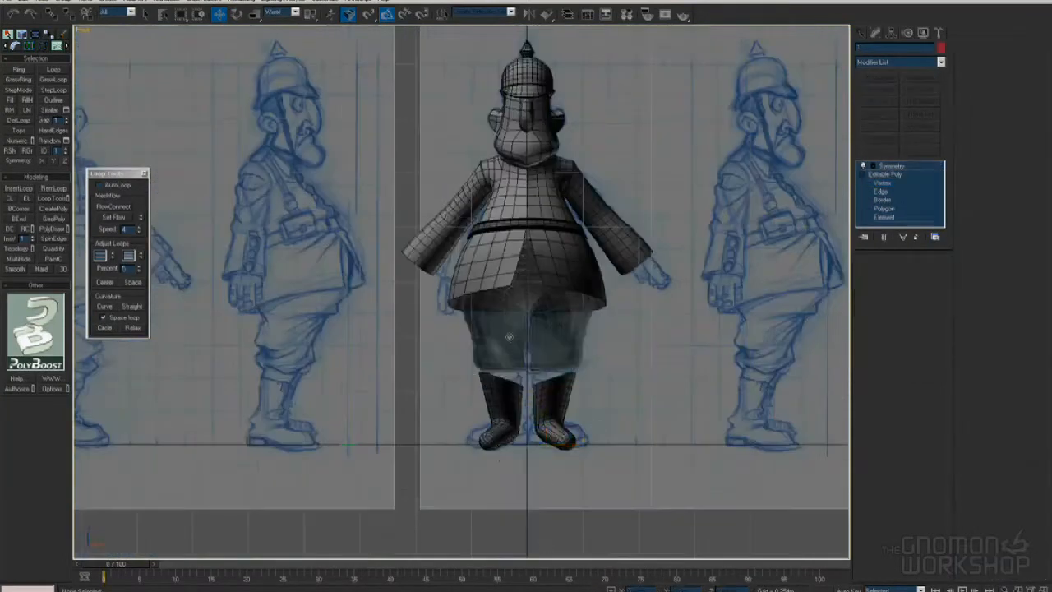
Turn off the trousers' see-through display and deselect them
{"action": "left_click", "coordinate": [509, 337]}
{"action": "key", "text": "alt+x"}
{"action": "middle_click_drag", "start_coordinate": [509, 337], "coordinate": [595, 309], "text": "alt"}
{"action": "left_click", "coordinate": [594, 309]}
Examine the soldier from several angles and compare its proportions with the front and side sketches
{"action": "left_click", "coordinate": [498, 384]}
{"action": "middle_click_drag", "start_coordinate": [498, 384], "coordinate": [551, 339], "text": "alt"}
{"action": "left_click", "coordinate": [545, 277]}
{"action": "left_click", "coordinate": [772, 268]}
{"action": "key", "text": "v"}
{"action": "left_click", "coordinate": [793, 276]}
{"action": "scroll", "coordinate": [495, 285], "scroll_direction": "up", "scroll_amount": 5}
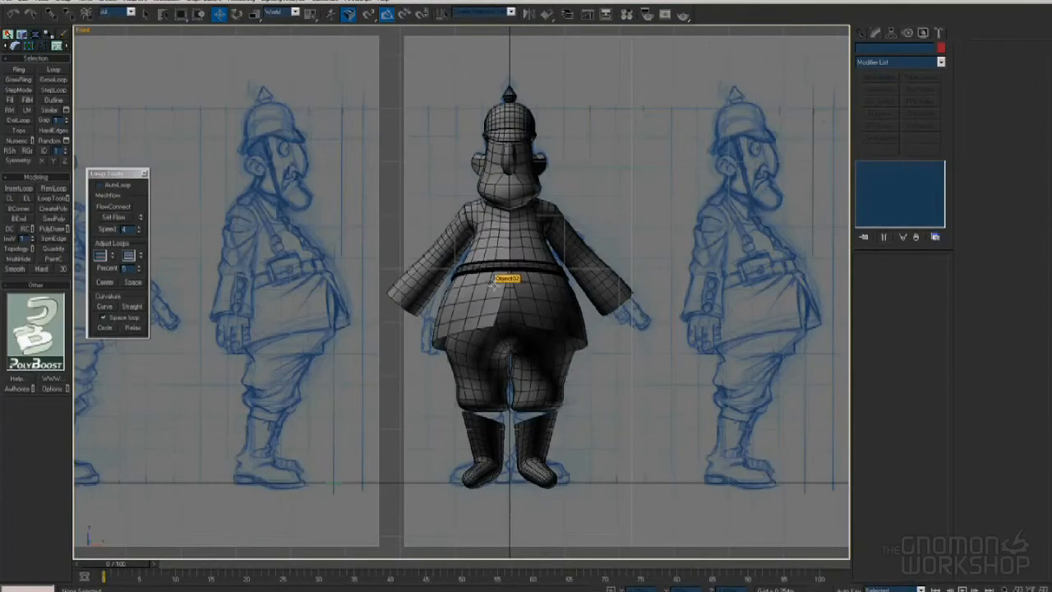
{"action": "middle_click_drag", "start_coordinate": [495, 285], "coordinate": [643, 305]}
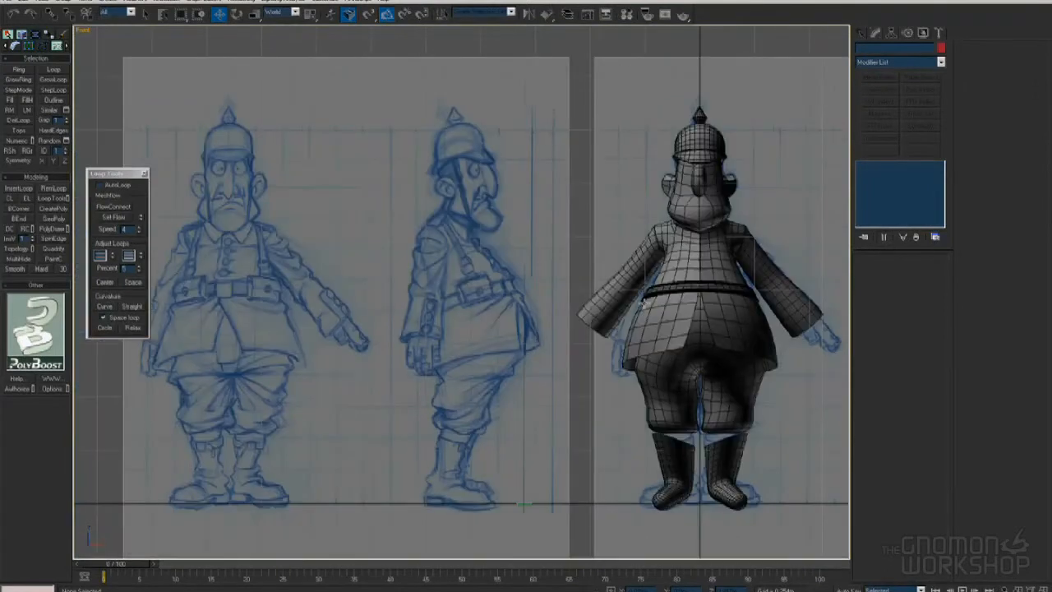
{"action": "mouse_move", "coordinate": [700, 265]}
{"action": "middle_mouse_down"}
{"action": "mouse_move", "coordinate": [676, 294]}
{"action": "mouse_move", "coordinate": [489, 307]}
{"action": "middle_mouse_up"}
Set the jacket's reference coordinates to Screen, enable the edge constraint and shift the front neckline vertices slightly upward
{"action": "left_click", "coordinate": [668, 276]}
{"action": "scroll", "coordinate": [490, 308], "scroll_direction": "up", "scroll_amount": 5}
{"action": "key", "text": "1"}
{"action": "right_click", "coordinate": [614, 329]}
{"action": "right_click", "coordinate": [614, 332], "text": "alt"}
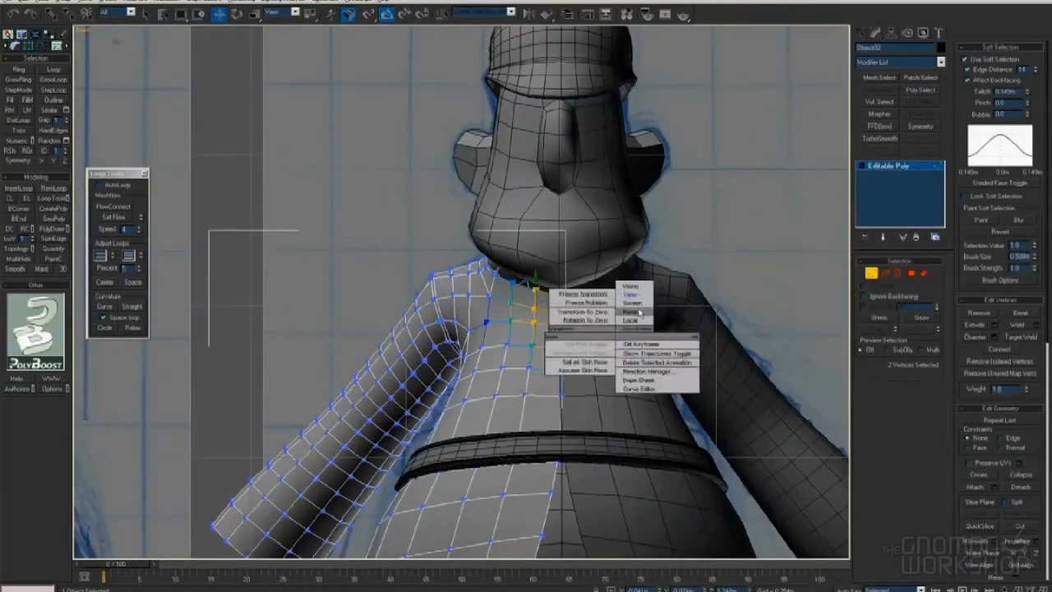
{"action": "left_click", "coordinate": [638, 309]}
{"action": "key", "text": "shift+x"}
{"action": "left_click_drag", "start_coordinate": [536, 295], "coordinate": [535, 290]}
{"action": "key", "text": "2"}
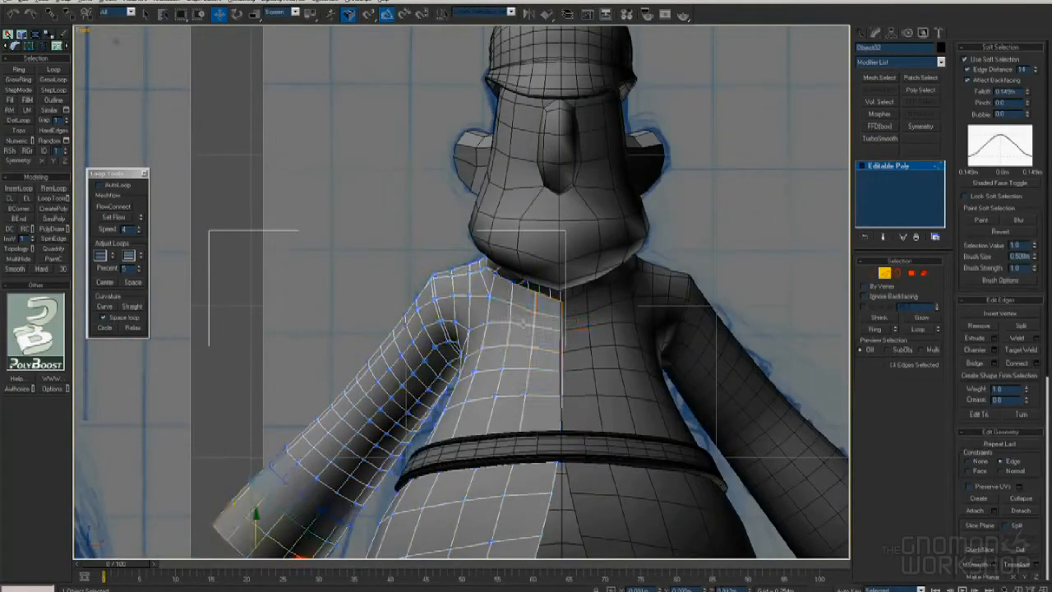
Smooth two edge loops across the jacket's upper chest with Set Flow
{"action": "double_click", "coordinate": [516, 369]}
{"action": "left_click", "coordinate": [121, 218]}
{"action": "double_click", "coordinate": [511, 398]}
{"action": "left_click", "coordinate": [121, 218]}
{"action": "key", "text": "2"}
{"action": "key", "text": "2"}
Turn off soft selection and reposition the jacket's neckline vertices near the shoulder
{"action": "left_click", "coordinate": [554, 295]}
{"action": "middle_click_drag", "start_coordinate": [508, 281], "coordinate": [639, 338], "text": "alt"}
{"action": "key", "text": "1"}
{"action": "left_click", "coordinate": [475, 262]}
{"action": "left_click", "coordinate": [965, 60]}
{"action": "scroll", "coordinate": [502, 286], "scroll_direction": "up", "scroll_amount": 2}
{"action": "left_click_drag", "start_coordinate": [638, 303], "coordinate": [631, 296]}
{"action": "left_click", "coordinate": [588, 284]}
{"action": "key", "text": "shift+x"}
{"action": "left_click", "coordinate": [605, 307]}
{"action": "key", "text": "f"}
{"action": "scroll", "coordinate": [524, 241], "scroll_direction": "up", "scroll_amount": 5}
{"action": "middle_click_drag", "start_coordinate": [524, 241], "coordinate": [534, 310]}
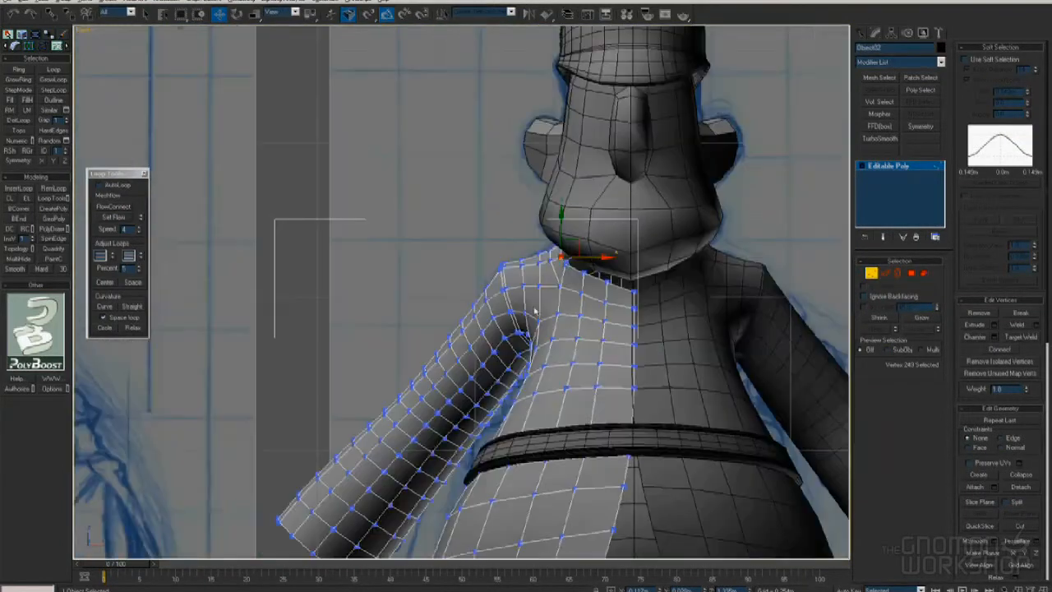
{"action": "left_click", "coordinate": [584, 272]}
{"action": "scroll", "coordinate": [611, 272], "scroll_direction": "down", "scroll_amount": 4}
Hide the head to uncover the neckline and make the jacket see-through for vertex editing
{"action": "key", "text": "1"}
{"action": "left_click", "coordinate": [568, 257]}
{"action": "key", "text": "alt+h"}
{"action": "scroll", "coordinate": [562, 282], "scroll_direction": "up", "scroll_amount": 2}
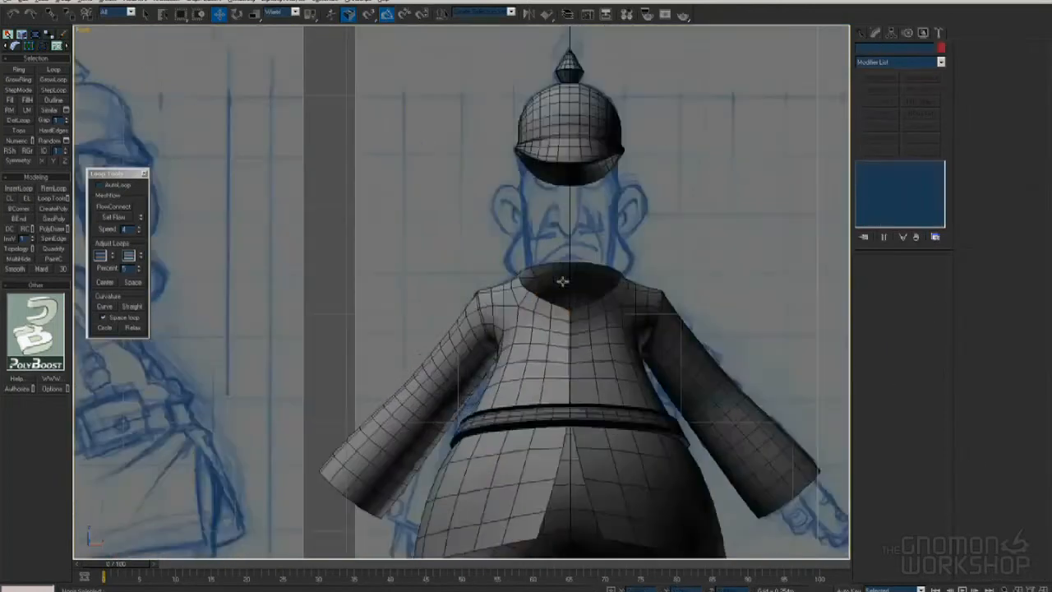
{"action": "left_click", "coordinate": [539, 296]}
{"action": "middle_click_drag", "start_coordinate": [558, 307], "coordinate": [487, 330]}
{"action": "scroll", "coordinate": [486, 330], "scroll_direction": "up", "scroll_amount": 4}
{"action": "scroll", "coordinate": [487, 330], "scroll_direction": "down", "scroll_amount": 2}
{"action": "key", "text": "1"}
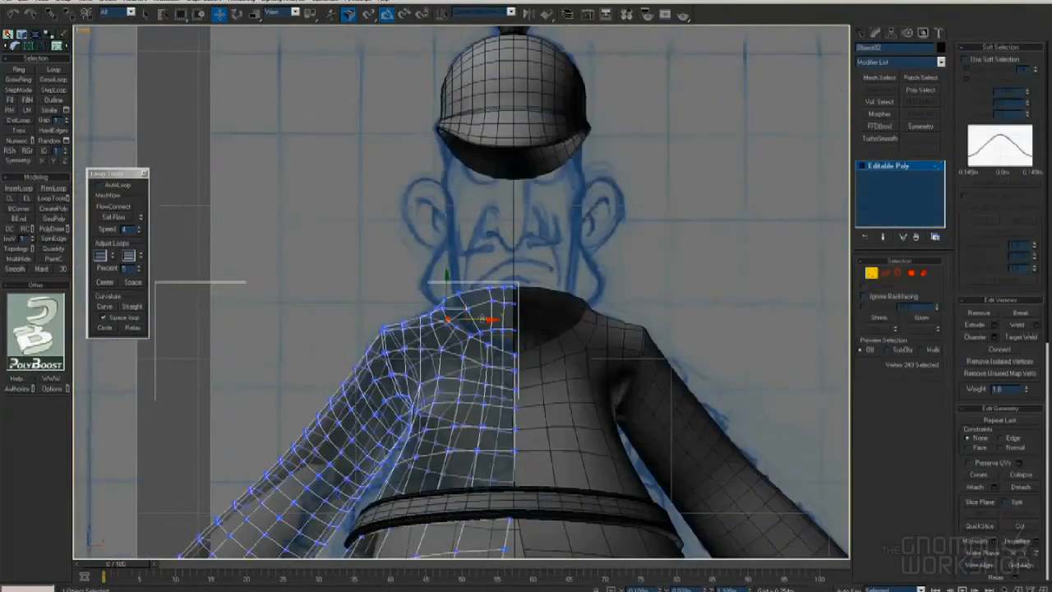
Slide the front neckline vertices along their edges into an evenly curved collar line
{"action": "left_click_drag", "start_coordinate": [475, 337], "coordinate": [506, 329]}
{"action": "left_click", "coordinate": [488, 345]}
{"action": "left_click", "coordinate": [479, 335]}
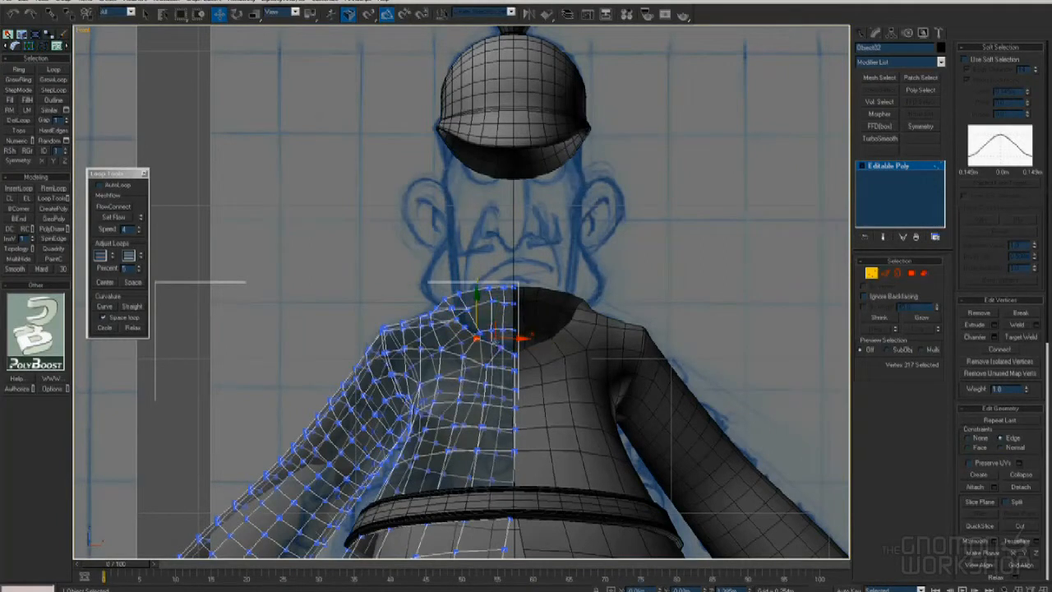
{"action": "left_click", "coordinate": [501, 347]}
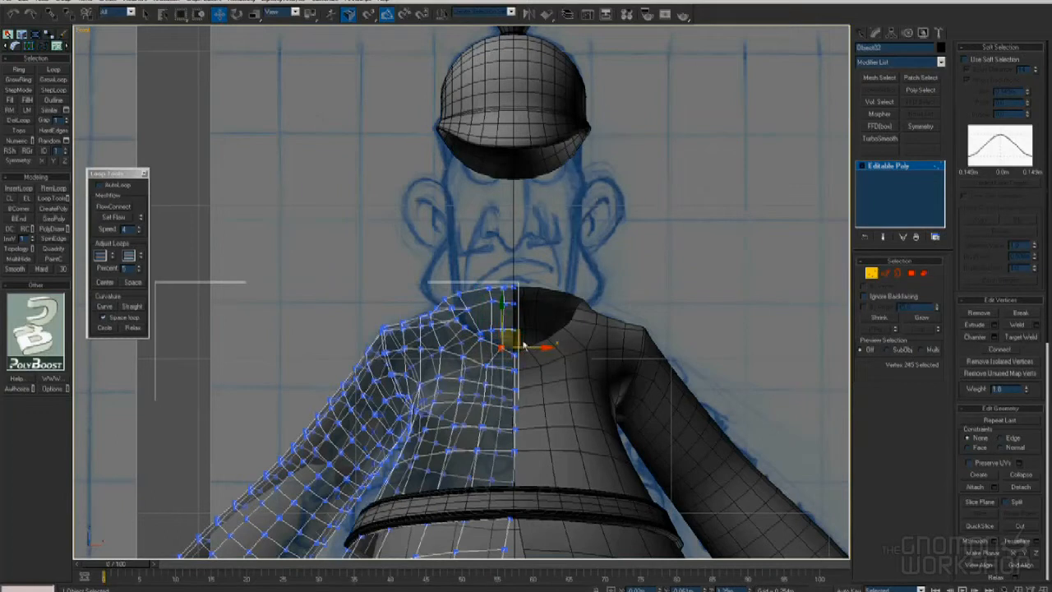
Isolate the jacket as a solid mesh and adjust its side neckline vertices with the Edge constraint
{"action": "middle_click_drag", "start_coordinate": [513, 262], "coordinate": [299, 199], "text": "alt"}
{"action": "right_click", "coordinate": [487, 301], "text": "alt"}
{"action": "left_click", "coordinate": [504, 274]}
{"action": "key", "text": "alt+q"}
{"action": "left_click", "coordinate": [436, 291]}
{"action": "right_click", "coordinate": [397, 269], "text": "alt"}
{"action": "left_click", "coordinate": [411, 246]}
{"action": "scroll", "coordinate": [299, 199], "scroll_direction": "down", "scroll_amount": 4}
{"action": "scroll", "coordinate": [465, 238], "scroll_direction": "up", "scroll_amount": 3}
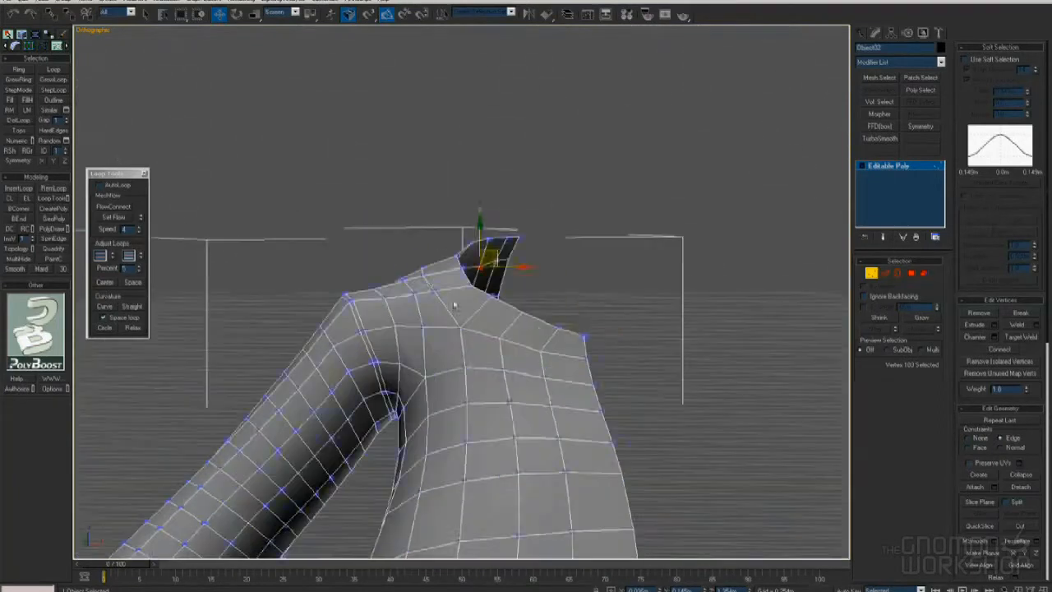
Apply Set Flow to the edge loops running around the neck and over the shoulder
{"action": "key", "text": "2"}
{"action": "double_click", "coordinate": [450, 305]}
{"action": "left_click", "coordinate": [113, 217]}
{"action": "middle_click_drag", "start_coordinate": [343, 244], "coordinate": [415, 258], "text": "alt"}
{"action": "left_click", "coordinate": [120, 219]}
{"action": "middle_click_drag", "start_coordinate": [526, 259], "coordinate": [464, 239], "text": "alt"}
{"action": "double_click", "coordinate": [411, 283]}
{"action": "left_click", "coordinate": [117, 217]}
Using Screen coordinates, move the jacket vertex between the shoulder and the neckline closer to the neck opening
{"action": "key", "text": "f"}
{"action": "scroll", "coordinate": [662, 199], "scroll_direction": "up", "scroll_amount": 3}
{"action": "middle_click_drag", "start_coordinate": [662, 199], "coordinate": [475, 318]}
{"action": "key", "text": "2"}
{"action": "left_click", "coordinate": [474, 317]}
{"action": "left_click", "coordinate": [369, 238]}
{"action": "scroll", "coordinate": [425, 320], "scroll_direction": "up", "scroll_amount": 2}
{"action": "middle_click_drag", "start_coordinate": [367, 230], "coordinate": [463, 306]}
{"action": "key", "text": "1"}
{"action": "left_click", "coordinate": [457, 293]}
{"action": "right_click", "coordinate": [498, 304]}
{"action": "right_click", "coordinate": [535, 314], "text": "alt"}
{"action": "left_click", "coordinate": [553, 281]}
{"action": "left_click_drag", "start_coordinate": [467, 279], "coordinate": [476, 268]}
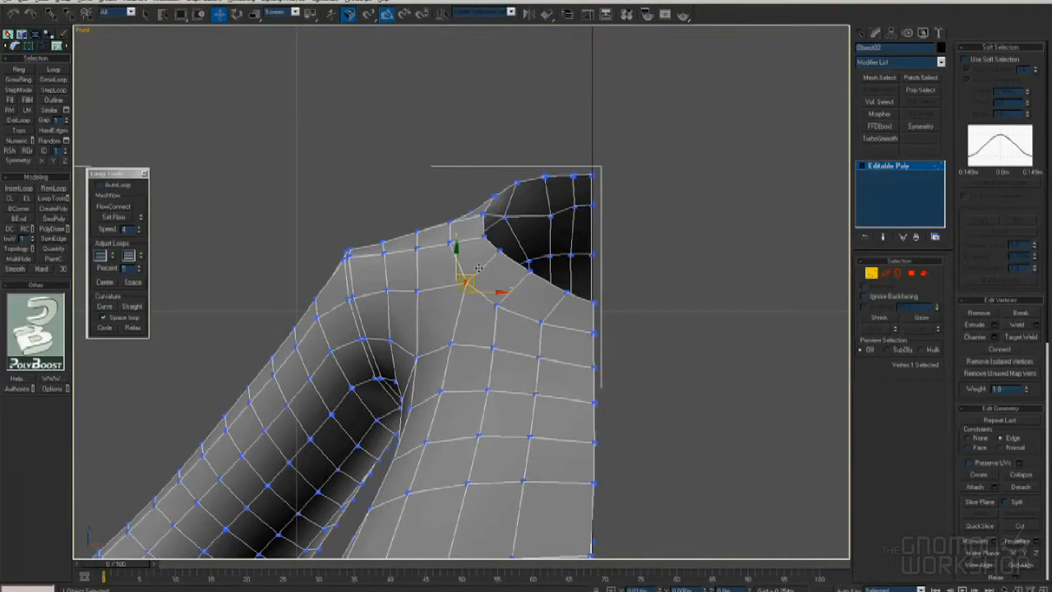
Reposition the upper-chest vertices just below the front neckline to even out the rows
{"action": "middle_click_drag", "start_coordinate": [478, 268], "coordinate": [548, 276]}
{"action": "left_click", "coordinate": [531, 339]}
{"action": "left_click", "coordinate": [573, 342], "text": "ctrl"}
{"action": "right_click", "coordinate": [645, 342]}
{"action": "right_click", "coordinate": [576, 343], "text": "alt"}
{"action": "left_click", "coordinate": [592, 312]}
{"action": "left_click_drag", "start_coordinate": [560, 326], "coordinate": [535, 335]}
{"action": "left_click", "coordinate": [531, 339]}
Connect and cut a new row of edges across the jacket's upper chest below the neckline
{"action": "key", "text": "alt+c"}
{"action": "key", "text": "2"}
{"action": "left_click", "coordinate": [575, 326]}
{"action": "key", "text": "alt+r"}
{"action": "left_click", "coordinate": [132, 208]}
{"action": "right_click", "coordinate": [621, 300]}
{"action": "left_click", "coordinate": [606, 310]}
{"action": "left_click", "coordinate": [575, 325]}
{"action": "left_click", "coordinate": [538, 312]}
{"action": "key", "text": "alt+c"}
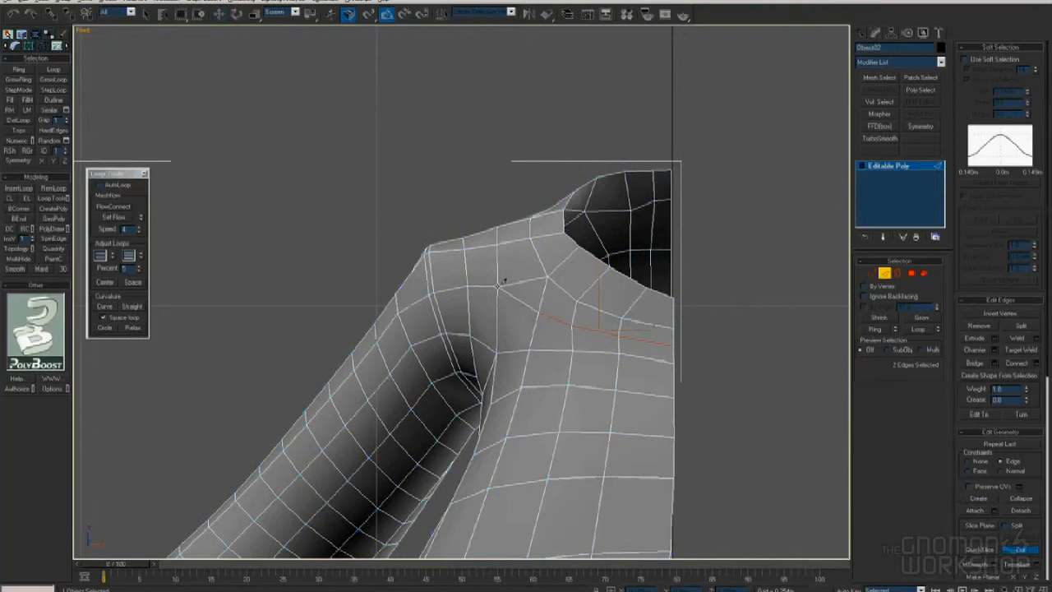
{"action": "left_click", "coordinate": [572, 240]}
{"action": "right_click", "coordinate": [543, 282]}
Remove the surplus edge near the shoulder and apply Set Flow to the neighbouring edge loop
{"action": "left_click", "coordinate": [523, 282]}
{"action": "key", "text": "BackSpace"}
{"action": "double_click", "coordinate": [540, 300]}
{"action": "left_click", "coordinate": [119, 217]}
Adjust the vertices around the new chest row to space them evenly below the neckline
{"action": "key", "text": "1"}
{"action": "right_click", "coordinate": [575, 271]}
{"action": "left_click", "coordinate": [591, 250]}
{"action": "left_click", "coordinate": [548, 277]}
{"action": "left_click_drag", "start_coordinate": [564, 266], "coordinate": [620, 277]}
{"action": "key", "text": "ctrl+z"}
{"action": "left_click", "coordinate": [577, 300]}
{"action": "left_click", "coordinate": [609, 265], "text": "ctrl"}
{"action": "left_click", "coordinate": [572, 327]}
{"action": "left_click_drag", "start_coordinate": [582, 316], "coordinate": [591, 319]}
Smooth the reworked edge loop around the jacket's neck with Set Flow
{"action": "scroll", "coordinate": [603, 310], "scroll_direction": "down", "scroll_amount": 4}
{"action": "middle_click_drag", "start_coordinate": [603, 310], "coordinate": [591, 290]}
{"action": "scroll", "coordinate": [480, 274], "scroll_direction": "up", "scroll_amount": 2}
{"action": "middle_click_drag", "start_coordinate": [480, 274], "coordinate": [498, 256], "text": "alt"}
{"action": "scroll", "coordinate": [471, 239], "scroll_direction": "down", "scroll_amount": 2}
{"action": "key", "text": "2"}
{"action": "left_click", "coordinate": [120, 217]}
{"action": "mouse_move", "coordinate": [545, 302]}
{"action": "middle_mouse_down", "text": "alt"}
{"action": "mouse_move", "coordinate": [562, 281]}
{"action": "mouse_move", "coordinate": [557, 296]}
{"action": "middle_mouse_up", "text": "alt"}
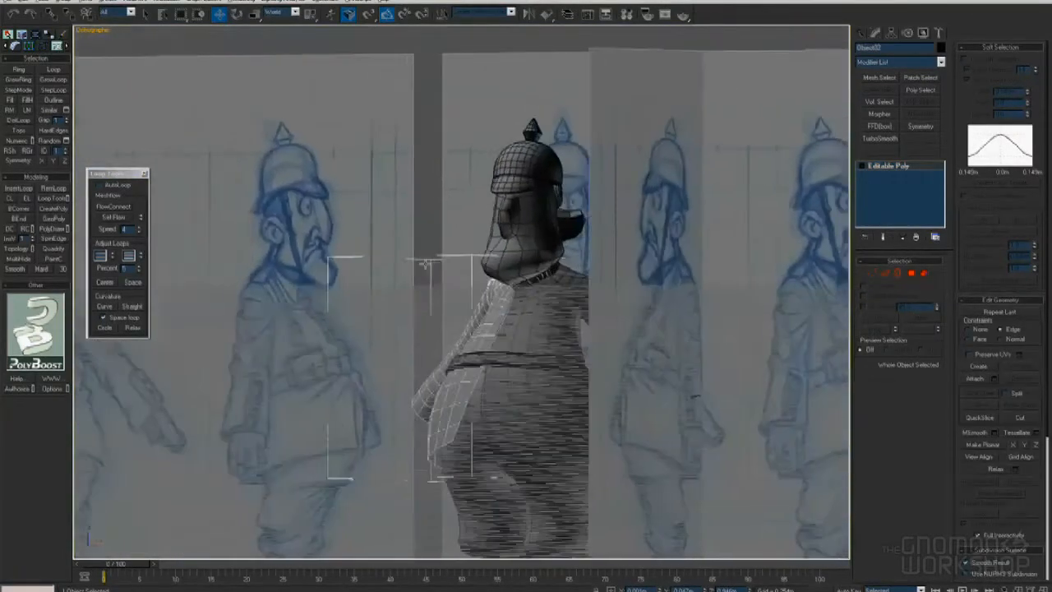
Extrude the jacket's neckline border edges outward and downward to start a folded collar
{"action": "middle_click_drag", "start_coordinate": [424, 264], "coordinate": [482, 269], "text": "alt"}
{"action": "key", "text": "f"}
{"action": "left_click", "coordinate": [510, 329]}
{"action": "scroll", "coordinate": [470, 246], "scroll_direction": "up", "scroll_amount": 6}
{"action": "middle_click_drag", "start_coordinate": [457, 183], "coordinate": [474, 247]}
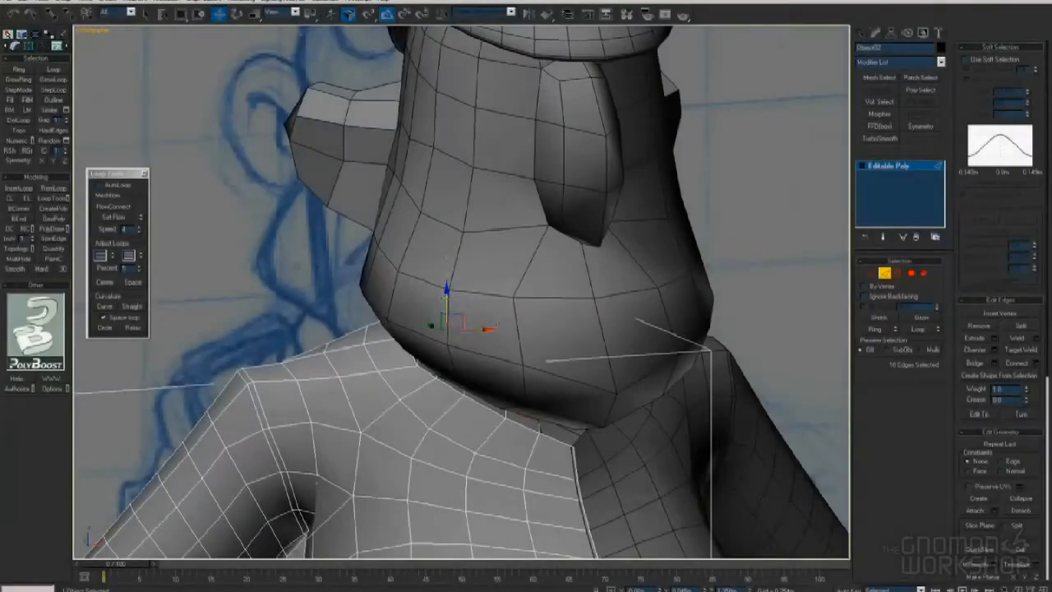
{"action": "left_click_drag", "start_coordinate": [458, 313], "coordinate": [420, 348], "text": "shift"}
Isolate the jacket and shift the new collar edges to fit around the shoulders and the back of the neck
{"action": "middle_click_drag", "start_coordinate": [592, 352], "coordinate": [477, 355], "text": "alt"}
{"action": "key", "text": "alt+q"}
{"action": "right_click", "coordinate": [474, 352]}
{"action": "left_click", "coordinate": [490, 380]}
{"action": "left_click_drag", "start_coordinate": [373, 368], "coordinate": [353, 364]}
{"action": "middle_click_drag", "start_coordinate": [354, 364], "coordinate": [468, 345], "text": "alt"}
{"action": "right_click", "coordinate": [469, 352]}
{"action": "left_click", "coordinate": [491, 361]}
{"action": "middle_click_drag", "start_coordinate": [542, 371], "coordinate": [471, 317], "text": "alt"}
{"action": "left_click_drag", "start_coordinate": [402, 324], "coordinate": [402, 315]}
{"action": "middle_click_drag", "start_coordinate": [402, 316], "coordinate": [461, 378], "text": "alt"}
Move the collar's side and back vertices away from the neck to even out the fold
{"action": "key", "text": "1"}
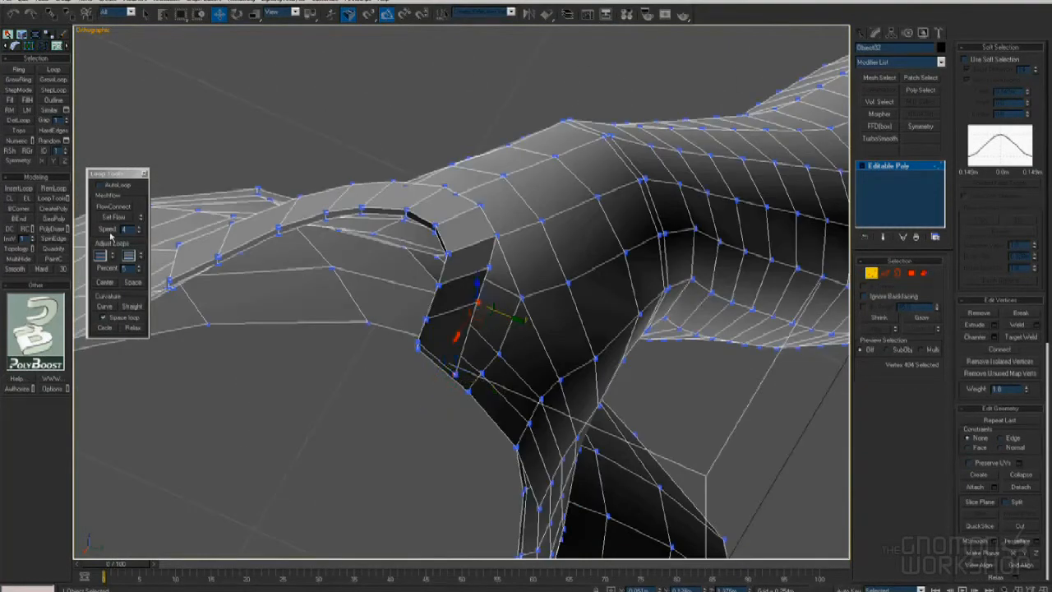
{"action": "middle_click_drag", "start_coordinate": [411, 345], "coordinate": [543, 335], "text": "alt"}
{"action": "right_click", "coordinate": [545, 337], "text": "alt"}
{"action": "left_click", "coordinate": [564, 309]}
{"action": "left_click_drag", "start_coordinate": [492, 287], "coordinate": [568, 263]}
{"action": "middle_click_drag", "start_coordinate": [567, 265], "coordinate": [540, 289], "text": "alt"}
{"action": "scroll", "coordinate": [446, 225], "scroll_direction": "down", "scroll_amount": 3}
{"action": "key", "text": "v"}
{"action": "left_click", "coordinate": [558, 304]}
{"action": "scroll", "coordinate": [412, 374], "scroll_direction": "up", "scroll_amount": 3}
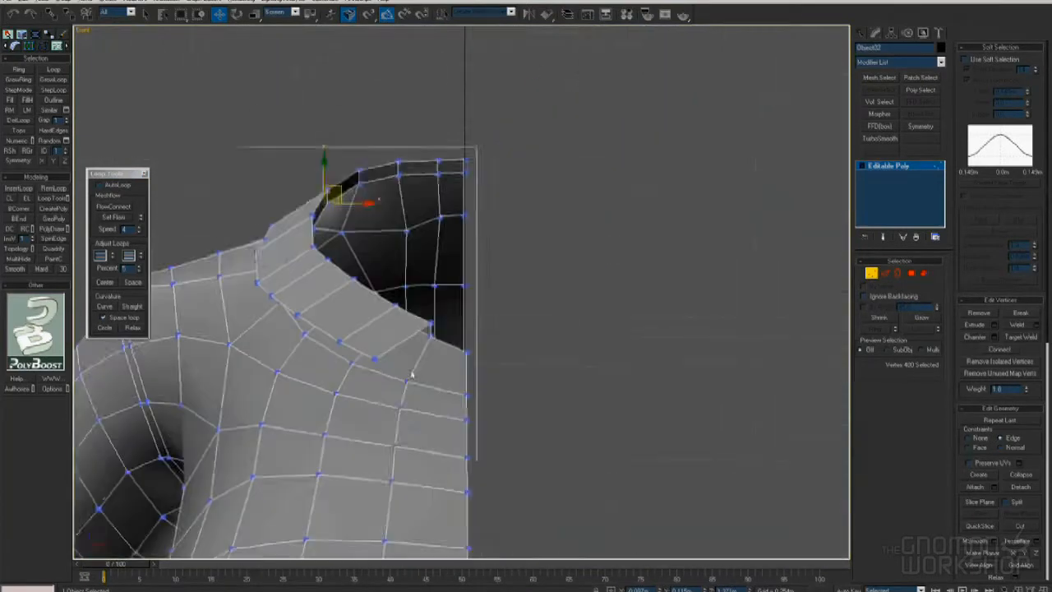
Pull the collar's front corner vertex downward into a pointed tip
{"action": "middle_click_drag", "start_coordinate": [412, 374], "coordinate": [519, 341]}
{"action": "left_click", "coordinate": [480, 326]}
{"action": "key", "text": "ctrl+z"}
{"action": "left_click", "coordinate": [482, 332]}
{"action": "right_click", "coordinate": [493, 334]}
{"action": "left_click", "coordinate": [566, 316]}
{"action": "left_click_drag", "start_coordinate": [498, 317], "coordinate": [505, 345]}
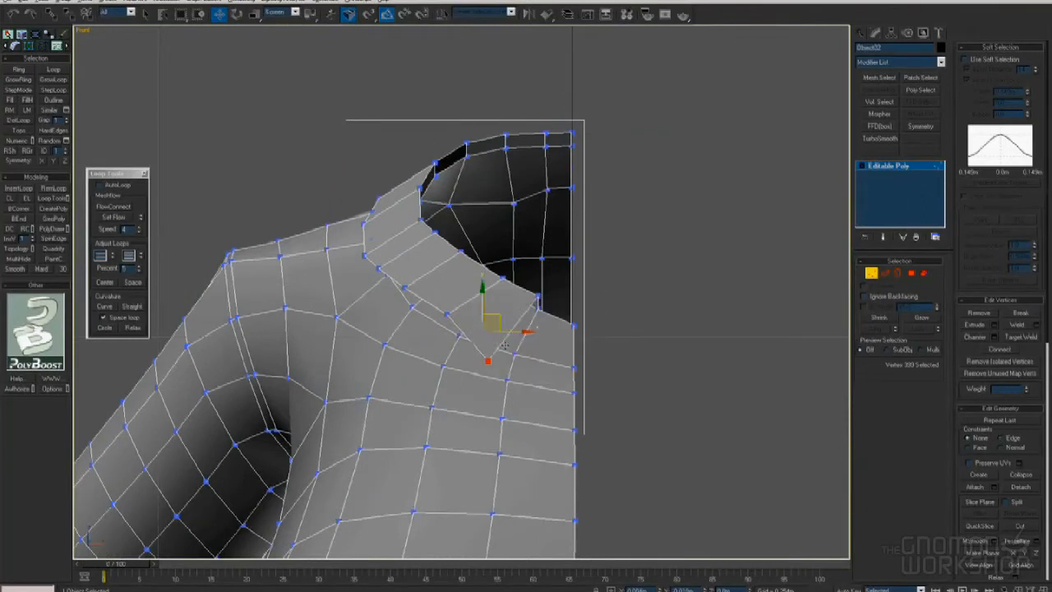
Exit isolation, delete the jacket's mirrored half and reselect the modelled half
{"action": "scroll", "coordinate": [502, 345], "scroll_direction": "down", "scroll_amount": 5}
{"action": "key", "text": "1"}
{"action": "key", "text": "alt+q"}
{"action": "left_click", "coordinate": [594, 313]}
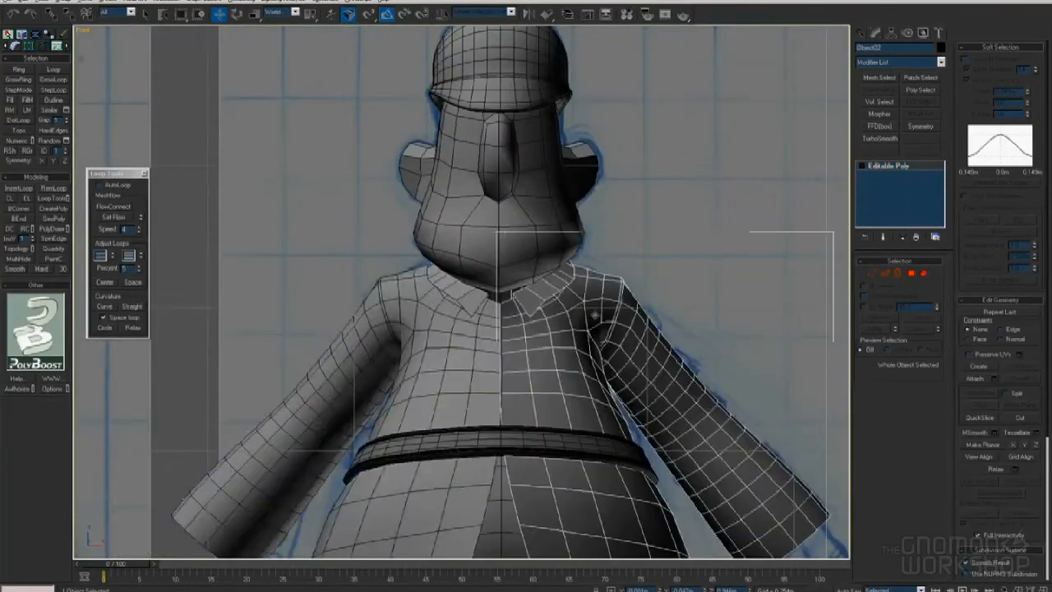
{"action": "key", "text": "Delete"}
{"action": "left_click", "coordinate": [493, 328]}
Show the jacket see-through over the front sketch and adjust the vertices at the collar's front tip
{"action": "scroll", "coordinate": [498, 329], "scroll_direction": "up", "scroll_amount": 3}
{"action": "key", "text": "alt+x"}
{"action": "key", "text": "1"}
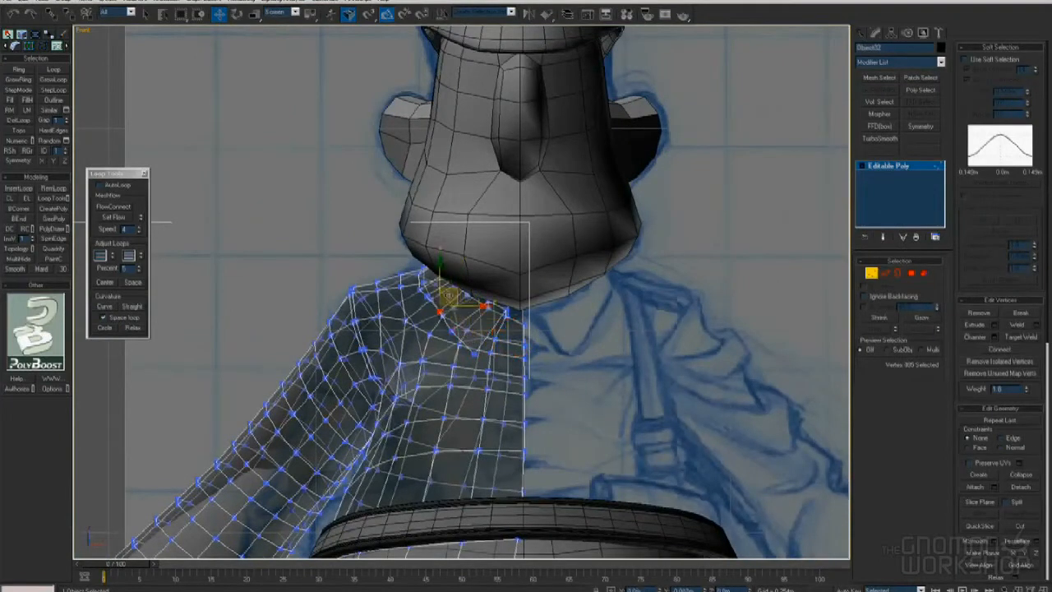
{"action": "left_click", "coordinate": [484, 350]}
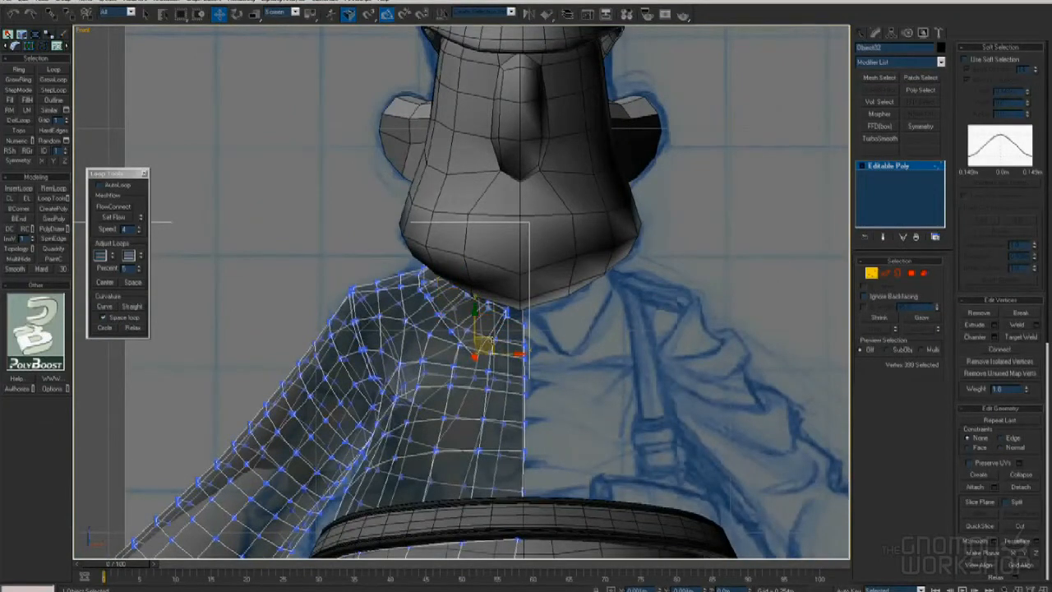
{"action": "left_click", "coordinate": [454, 333]}
{"action": "left_click_drag", "start_coordinate": [465, 321], "coordinate": [461, 321]}
Reposition the vertices along the collar's lower edge to follow the collar outline in the front sketch
{"action": "scroll", "coordinate": [459, 321], "scroll_direction": "up", "scroll_amount": 2}
{"action": "middle_click_drag", "start_coordinate": [436, 320], "coordinate": [471, 368]}
{"action": "left_click", "coordinate": [467, 367]}
{"action": "left_click_drag", "start_coordinate": [484, 352], "coordinate": [461, 295]}
{"action": "left_click", "coordinate": [450, 342]}
{"action": "left_click", "coordinate": [440, 332]}
{"action": "right_click", "coordinate": [507, 332]}
{"action": "left_click", "coordinate": [530, 306]}
{"action": "left_click", "coordinate": [439, 308]}
Slide the vertices along the top edge at the back of the collar with the Edge constraint to even their spacing
{"action": "key", "text": "p"}
{"action": "middle_click_drag", "start_coordinate": [461, 295], "coordinate": [509, 308], "text": "alt"}
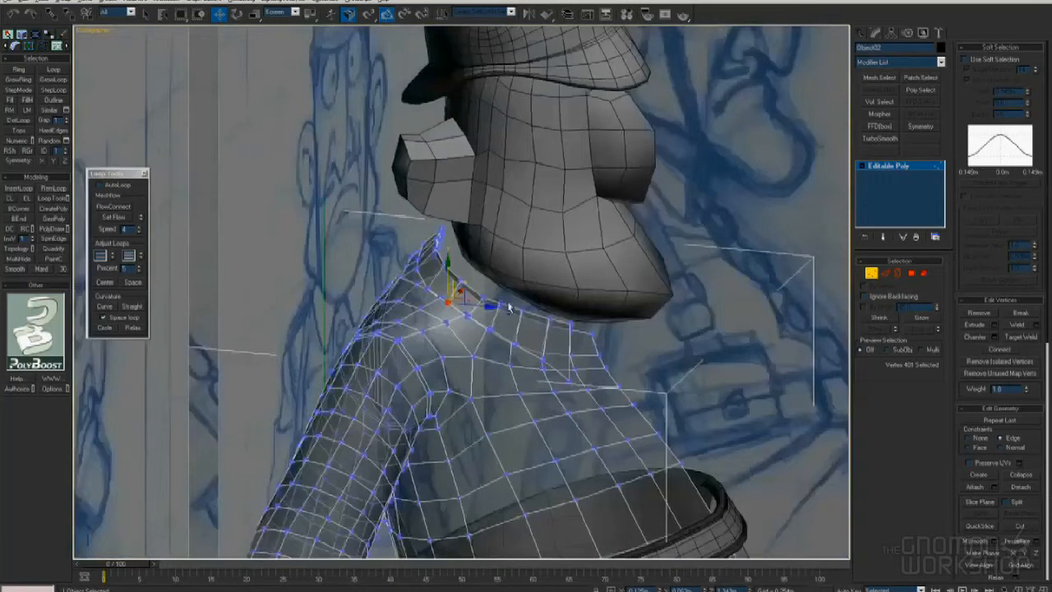
{"action": "middle_click_drag", "start_coordinate": [509, 307], "coordinate": [534, 386], "text": "alt"}
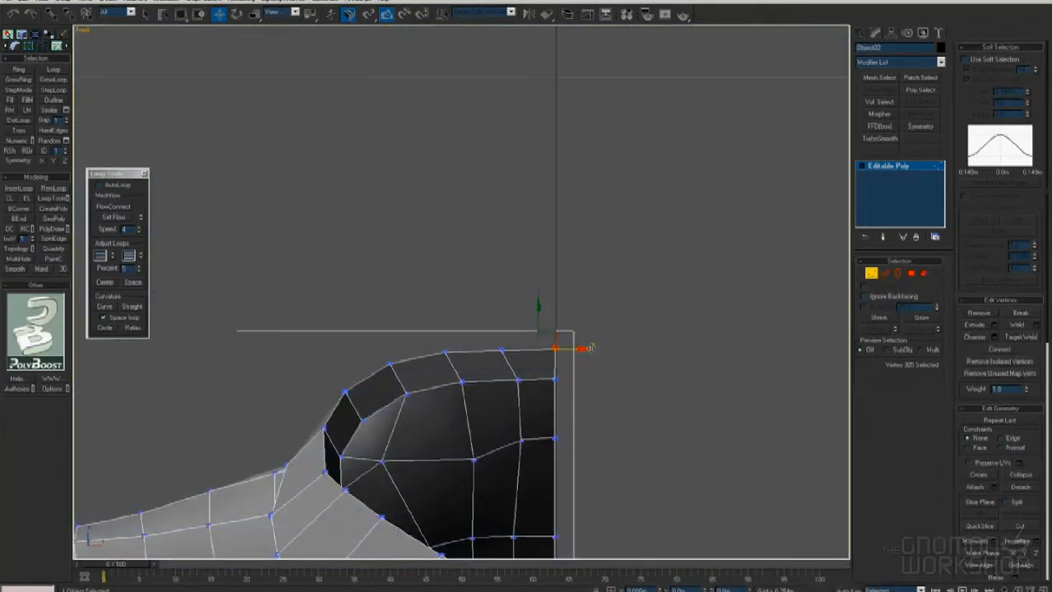
{"action": "right_click", "coordinate": [554, 356], "text": "alt"}
{"action": "left_click", "coordinate": [564, 335]}
{"action": "key", "text": "shift+x"}
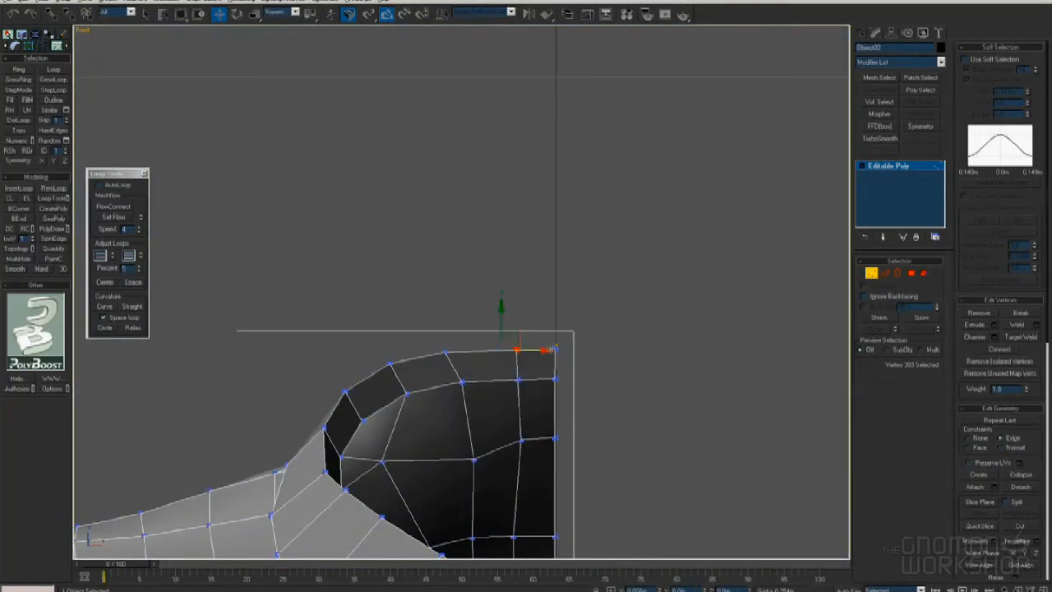
{"action": "middle_click_drag", "start_coordinate": [471, 351], "coordinate": [468, 397], "text": "alt"}
Select the ring of edges running across the folded collar and insert an edge loop with FlowConnect
{"action": "key", "text": "2"}
{"action": "left_click_drag", "start_coordinate": [459, 386], "coordinate": [452, 372]}
{"action": "key", "text": "w"}
{"action": "left_click", "coordinate": [437, 400]}
{"action": "key", "text": "alt+r"}
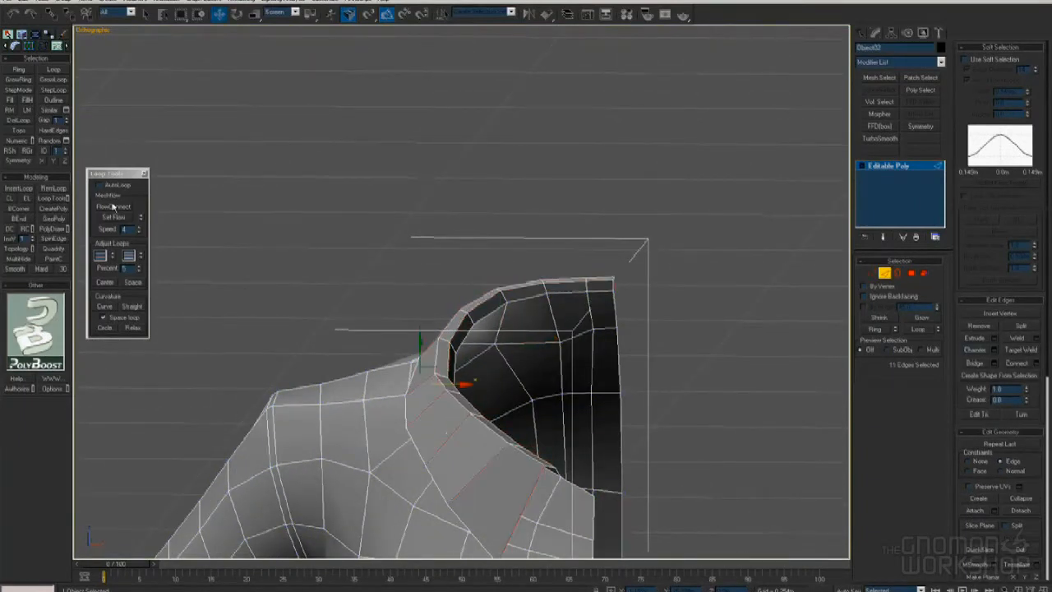
{"action": "left_click", "coordinate": [114, 207]}
{"action": "scroll", "coordinate": [559, 319], "scroll_direction": "down", "scroll_amount": 3}
{"action": "middle_click_drag", "start_coordinate": [559, 318], "coordinate": [565, 365], "text": "alt"}
Finish editing the jacket's vertices, exit isolation and bring back the mirrored half
{"action": "key", "text": "1"}
{"action": "key", "text": "v"}
{"action": "left_click", "coordinate": [610, 381]}
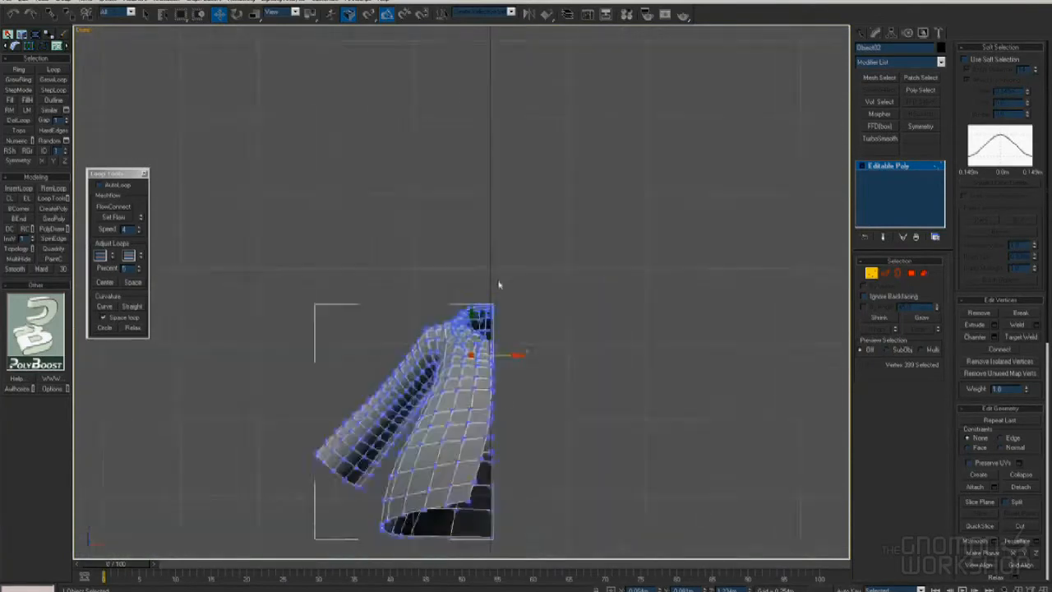
{"action": "scroll", "coordinate": [498, 284], "scroll_direction": "up", "scroll_amount": 5}
{"action": "middle_click_drag", "start_coordinate": [581, 339], "coordinate": [629, 347], "text": "alt"}
{"action": "scroll", "coordinate": [629, 348], "scroll_direction": "down", "scroll_amount": 4}
{"action": "key", "text": "1"}
{"action": "left_click", "coordinate": [629, 348]}
{"action": "left_click", "coordinate": [534, 353]}
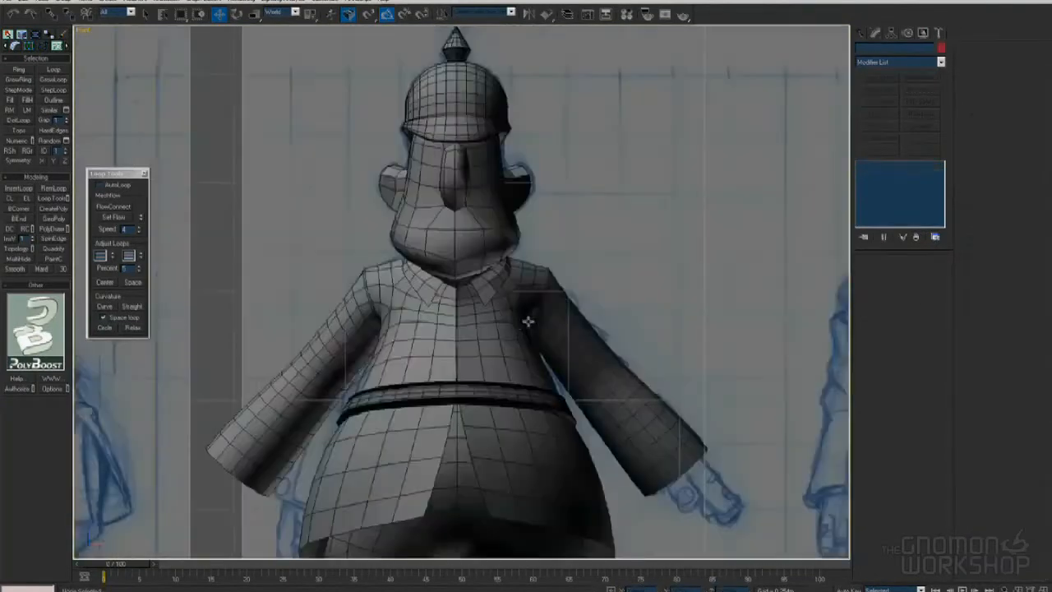
Compare the collars on both jacket halves with the front sketch in solid and see-through display
{"action": "scroll", "coordinate": [528, 321], "scroll_direction": "up", "scroll_amount": 4}
{"action": "left_click", "coordinate": [518, 337]}
{"action": "scroll", "coordinate": [509, 347], "scroll_direction": "up", "scroll_amount": 2}
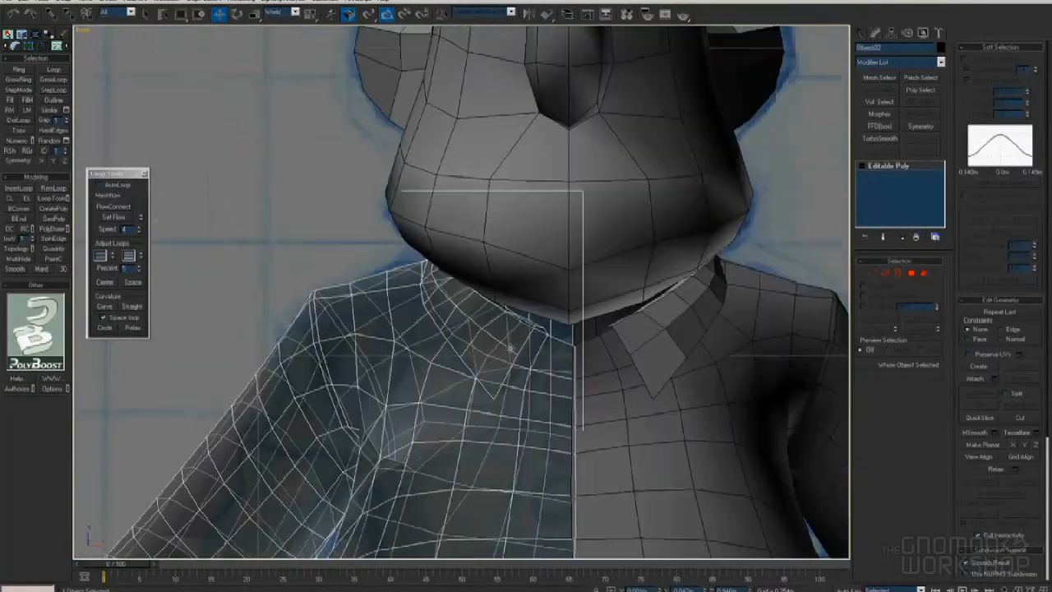
{"action": "key", "text": "1"}
{"action": "key", "text": "1"}
{"action": "left_click", "coordinate": [625, 409]}
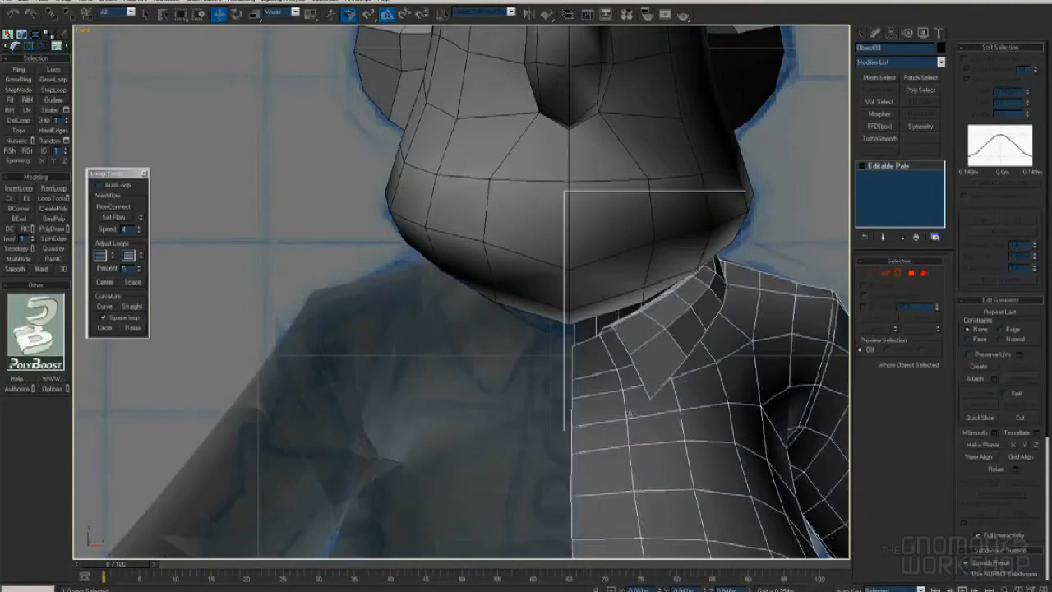
{"action": "key", "text": "alt+x"}
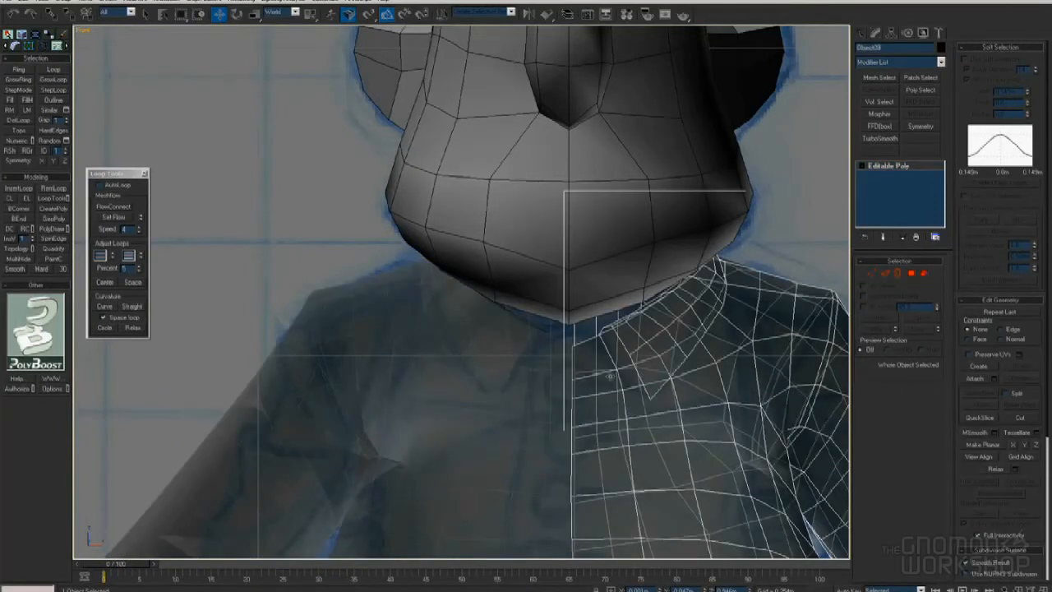
{"action": "scroll", "coordinate": [610, 375], "scroll_direction": "down", "scroll_amount": 3}
{"action": "key", "text": "alt+x"}
{"action": "left_click", "coordinate": [474, 293]}
{"action": "key", "text": "alt+x"}
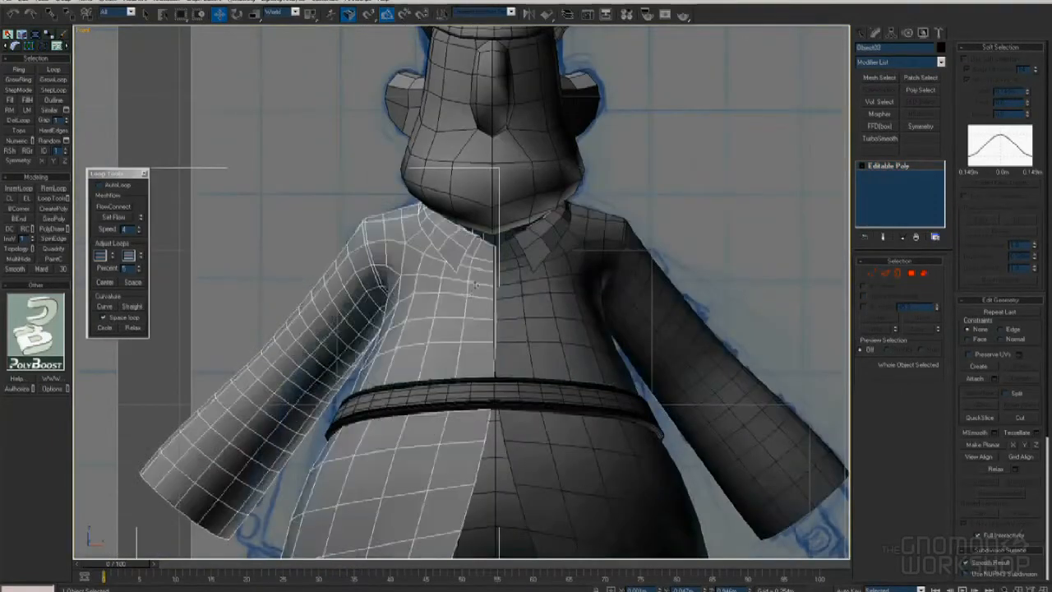
{"action": "scroll", "coordinate": [466, 304], "scroll_direction": "down", "scroll_amount": 5}
{"action": "left_click", "coordinate": [529, 94]}
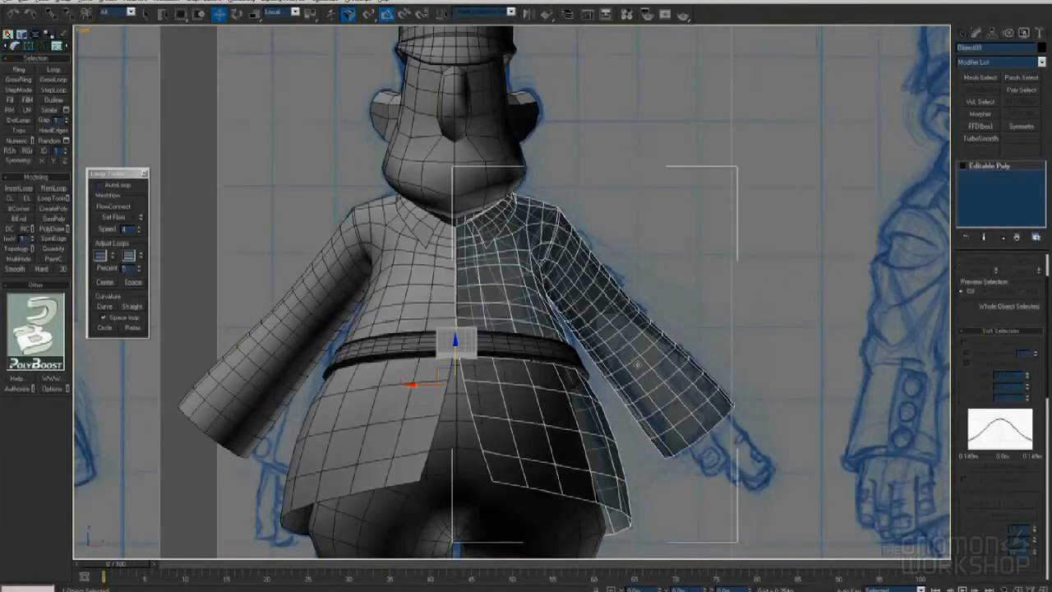
Isolate the mirrored jacket half and extend the sleeve opening's border inward with Scale to form a thin rim
{"action": "key", "text": "alt+x"}
{"action": "middle_click_drag", "start_coordinate": [658, 381], "coordinate": [544, 367]}
{"action": "scroll", "coordinate": [544, 368], "scroll_direction": "up", "scroll_amount": 2}
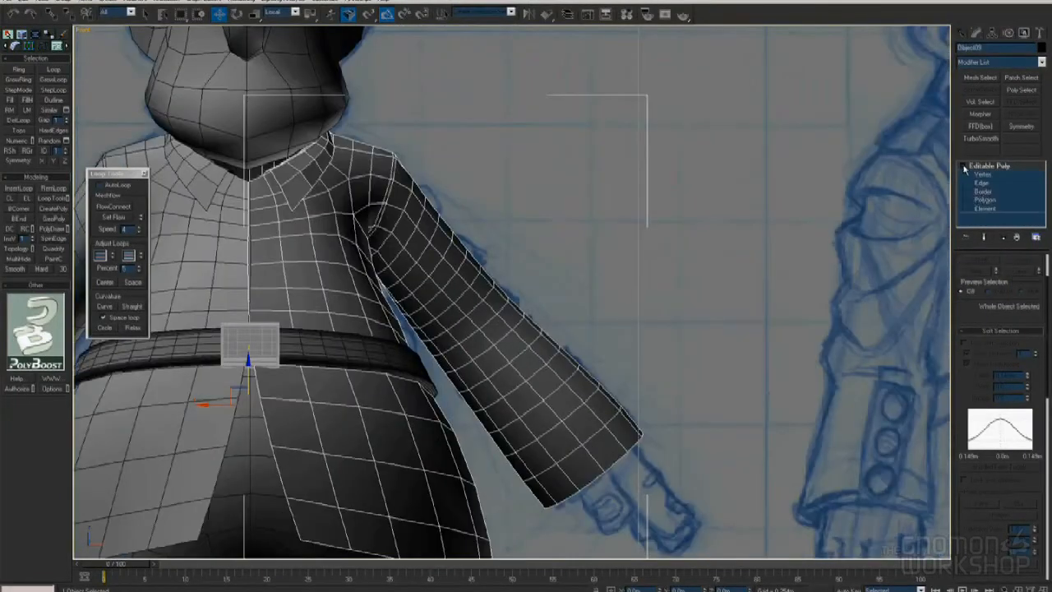
{"action": "left_click", "coordinate": [983, 190]}
{"action": "middle_click_drag", "start_coordinate": [455, 427], "coordinate": [532, 345]}
{"action": "scroll", "coordinate": [570, 310], "scroll_direction": "down", "scroll_amount": 2}
{"action": "key", "text": "alt+q"}
{"action": "scroll", "coordinate": [524, 338], "scroll_direction": "up", "scroll_amount": 4}
{"action": "left_click", "coordinate": [502, 362]}
{"action": "right_click", "coordinate": [532, 345]}
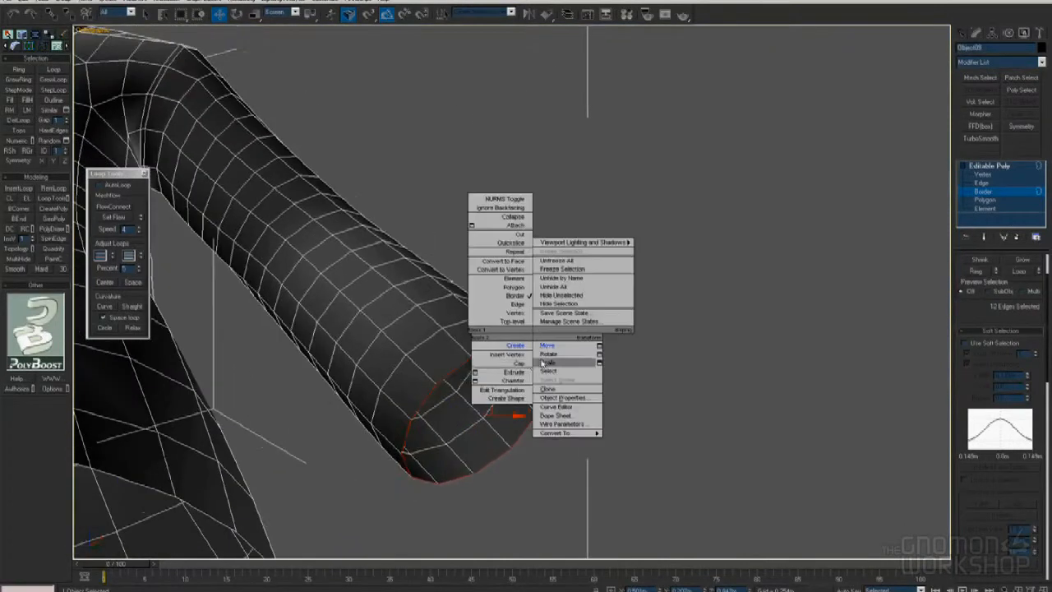
{"action": "left_click", "coordinate": [546, 362]}
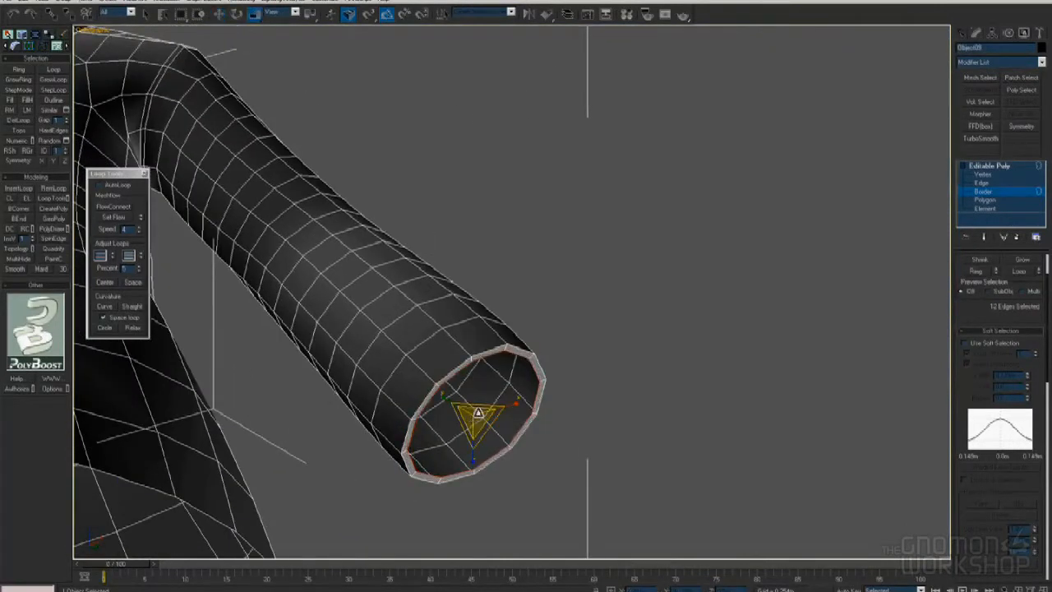
Extend the rim's inner border up inside the sleeve to create an inner wall
{"action": "scroll", "coordinate": [478, 413], "scroll_direction": "down", "scroll_amount": 4}
{"action": "right_click", "coordinate": [514, 399]}
{"action": "left_click", "coordinate": [527, 409]}
{"action": "right_click", "coordinate": [546, 392], "text": "alt"}
{"action": "middle_click_drag", "start_coordinate": [527, 409], "coordinate": [520, 383], "text": "alt"}
{"action": "left_click", "coordinate": [562, 359]}
{"action": "scroll", "coordinate": [559, 362], "scroll_direction": "up", "scroll_amount": 3}
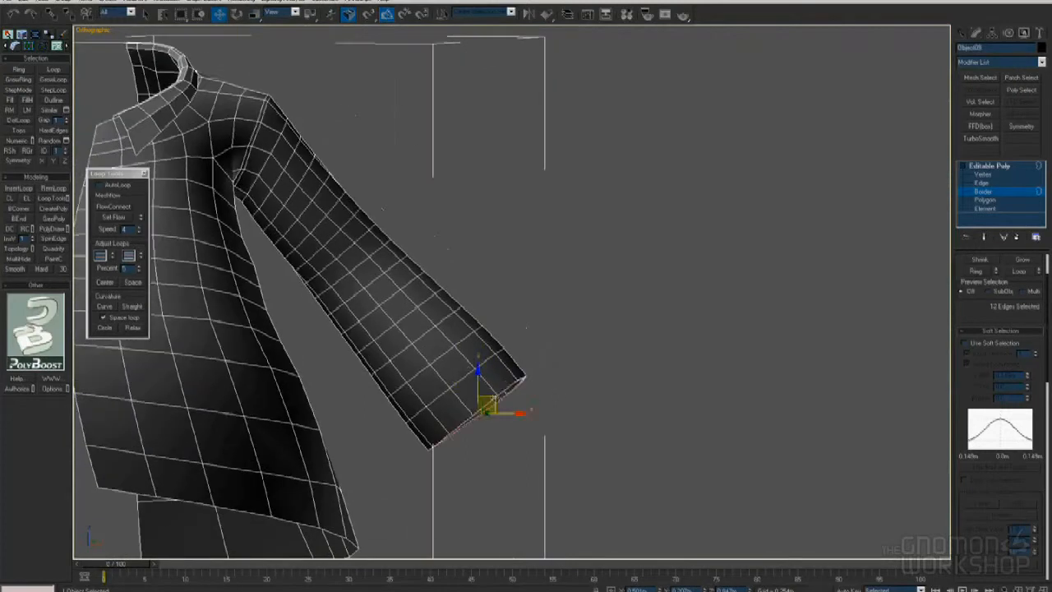
{"action": "key", "text": "F3"}
{"action": "scroll", "coordinate": [468, 375], "scroll_direction": "up", "scroll_amount": 3}
{"action": "middle_click_drag", "start_coordinate": [533, 343], "coordinate": [546, 372], "text": "alt"}
{"action": "left_click_drag", "start_coordinate": [469, 357], "coordinate": [464, 354]}
Adjust the position and scale of the inner border so it fits inside the sleeve
{"action": "key", "text": "F3"}
{"action": "mouse_move", "coordinate": [485, 370]}
{"action": "middle_mouse_down", "text": "alt"}
{"action": "mouse_move", "coordinate": [534, 345]}
{"action": "mouse_move", "coordinate": [575, 380]}
{"action": "middle_mouse_up", "text": "alt"}
{"action": "scroll", "coordinate": [534, 345], "scroll_direction": "up", "scroll_amount": 2}
{"action": "key", "text": "F3"}
{"action": "scroll", "coordinate": [567, 379], "scroll_direction": "down", "scroll_amount": 2}
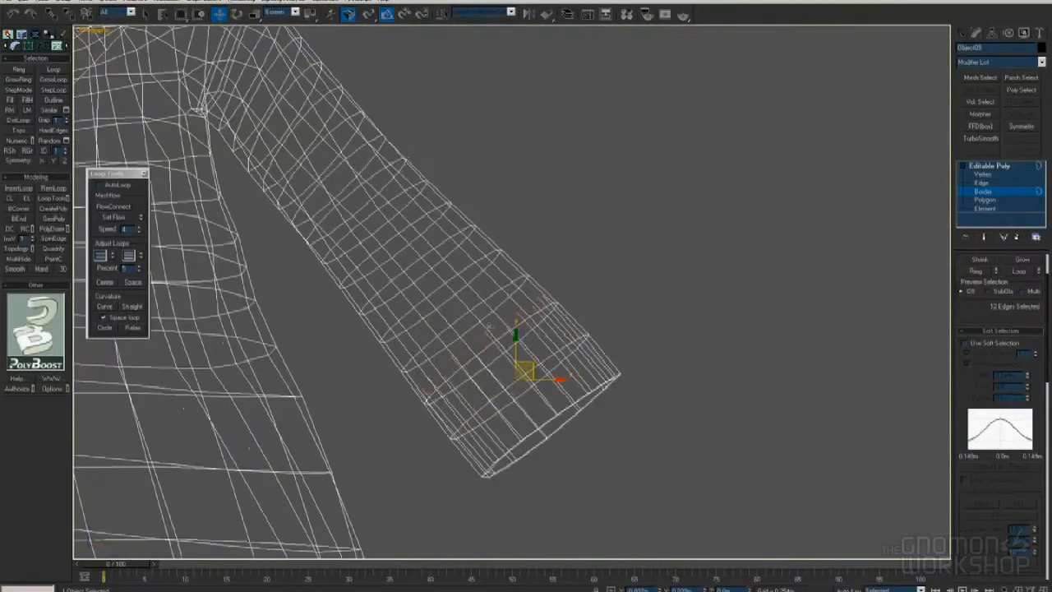
{"action": "right_click", "coordinate": [492, 329]}
{"action": "left_click", "coordinate": [504, 337]}
{"action": "mouse_move", "coordinate": [510, 345]}
{"action": "middle_mouse_down", "text": "alt"}
{"action": "mouse_move", "coordinate": [608, 324]}
{"action": "mouse_move", "coordinate": [540, 349]}
{"action": "mouse_move", "coordinate": [557, 339]}
{"action": "mouse_move", "coordinate": [493, 345]}
{"action": "middle_mouse_up", "text": "alt"}
{"action": "key", "text": "F3"}
{"action": "scroll", "coordinate": [556, 339], "scroll_direction": "up", "scroll_amount": 2}
{"action": "right_click", "coordinate": [487, 347]}
{"action": "left_click", "coordinate": [501, 375]}
{"action": "left_click_drag", "start_coordinate": [476, 360], "coordinate": [475, 362]}
Cap the open border inside the sleeve and switch to polygon editing
{"action": "mouse_move", "coordinate": [484, 361]}
{"action": "middle_mouse_down", "text": "alt"}
{"action": "mouse_move", "coordinate": [524, 346]}
{"action": "mouse_move", "coordinate": [521, 359]}
{"action": "mouse_move", "coordinate": [542, 364]}
{"action": "mouse_move", "coordinate": [537, 373]}
{"action": "mouse_move", "coordinate": [549, 367]}
{"action": "middle_mouse_up", "text": "alt"}
{"action": "key", "text": "F3"}
{"action": "scroll", "coordinate": [983, 338], "scroll_direction": "down", "scroll_amount": 3}
{"action": "left_click", "coordinate": [1019, 380]}
{"action": "middle_click_drag", "start_coordinate": [645, 376], "coordinate": [616, 312], "text": "alt"}
{"action": "key", "text": "4"}
{"action": "key", "text": "F3"}
{"action": "middle_click_drag", "start_coordinate": [534, 338], "coordinate": [513, 346], "text": "alt"}
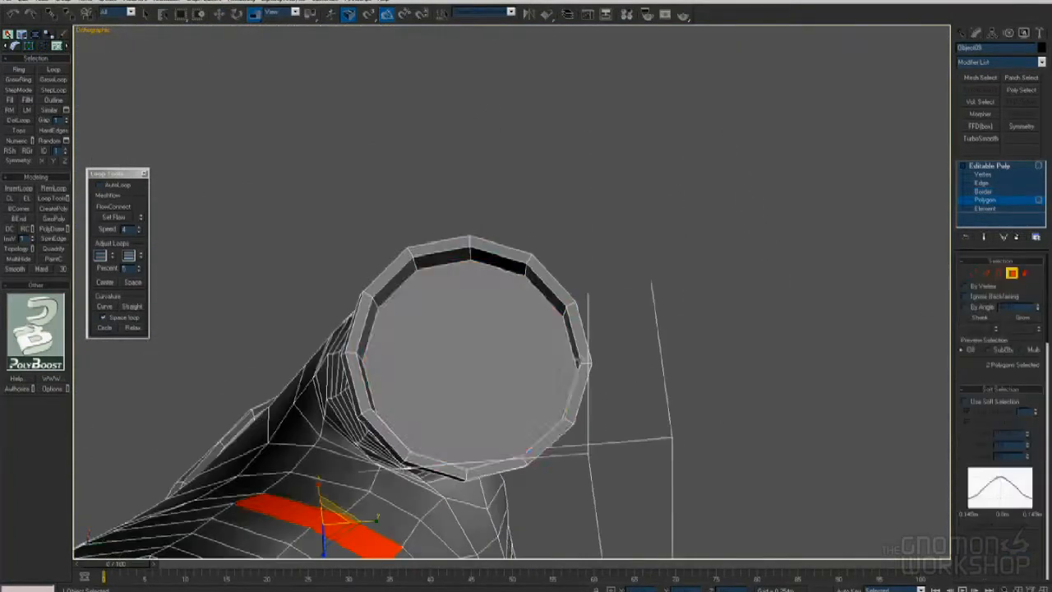
Inset the cap polygon inside the sleeve and delete its centre polygon
{"action": "left_click", "coordinate": [511, 345]}
{"action": "right_click", "coordinate": [513, 344]}
{"action": "left_click", "coordinate": [502, 400]}
{"action": "left_click_drag", "start_coordinate": [469, 320], "coordinate": [469, 345]}
{"action": "middle_click_drag", "start_coordinate": [469, 345], "coordinate": [502, 393], "text": "alt"}
{"action": "key", "text": "Delete"}
Connect the ring of inner sleeve wall edges with one segment slid close to the wall's deep end
{"action": "key", "text": "2"}
{"action": "left_click", "coordinate": [556, 476]}
{"action": "key", "text": "alt+r"}
{"action": "left_click_drag", "start_coordinate": [978, 460], "coordinate": [979, 369]}
{"action": "mouse_move", "coordinate": [1030, 511]}
{"action": "left_mouse_down"}
{"action": "mouse_move", "coordinate": [1039, 465]}
{"action": "mouse_move", "coordinate": [1019, 547]}
{"action": "mouse_move", "coordinate": [1031, 496]}
{"action": "left_mouse_up"}
{"action": "left_click", "coordinate": [1037, 474]}
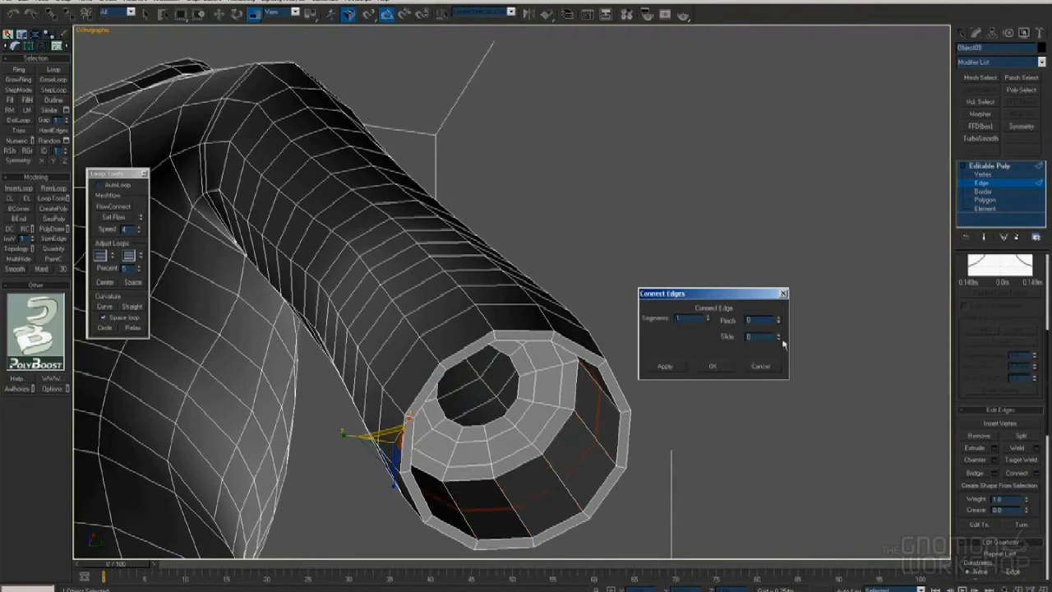
{"action": "left_click", "coordinate": [712, 366]}
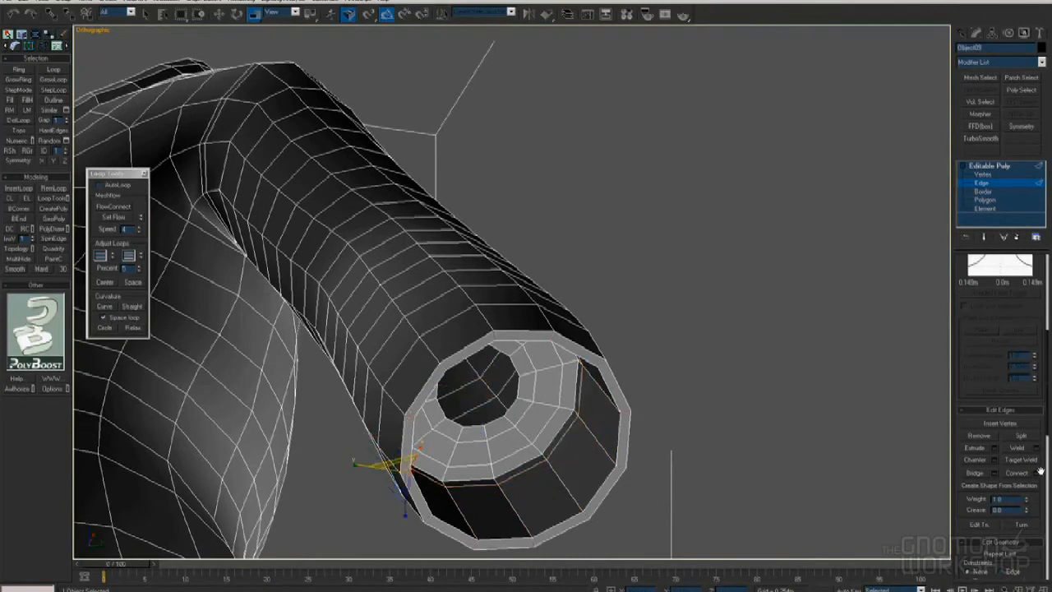
Connect the last ring of edges on the outer sleeve with one segment slid close to the cuff rim
{"action": "scroll", "coordinate": [1040, 471], "scroll_direction": "down", "scroll_amount": 3}
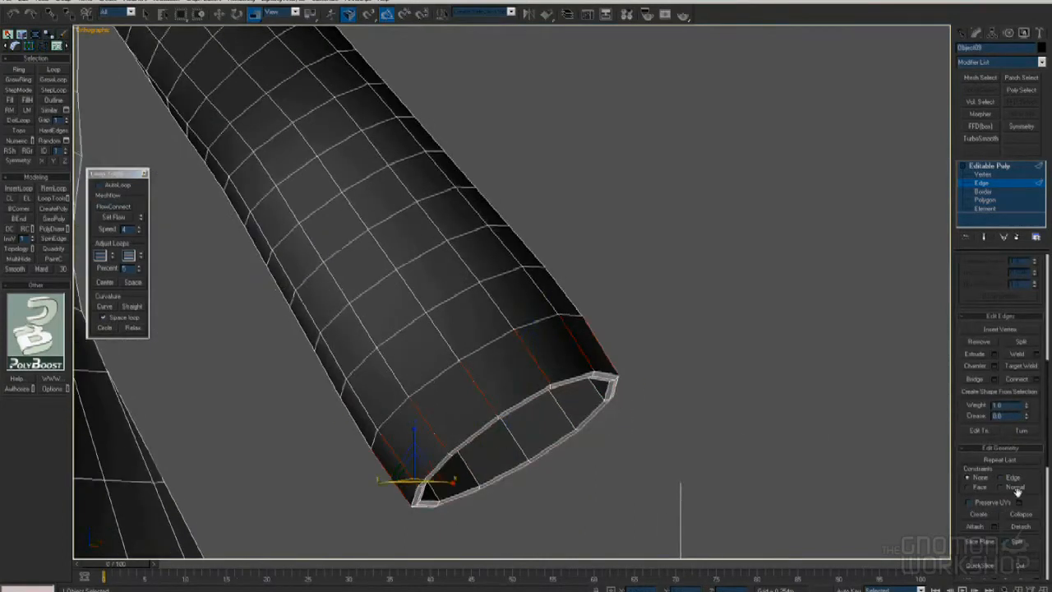
{"action": "scroll", "coordinate": [1017, 490], "scroll_direction": "up", "scroll_amount": 2}
{"action": "left_click", "coordinate": [1035, 401]}
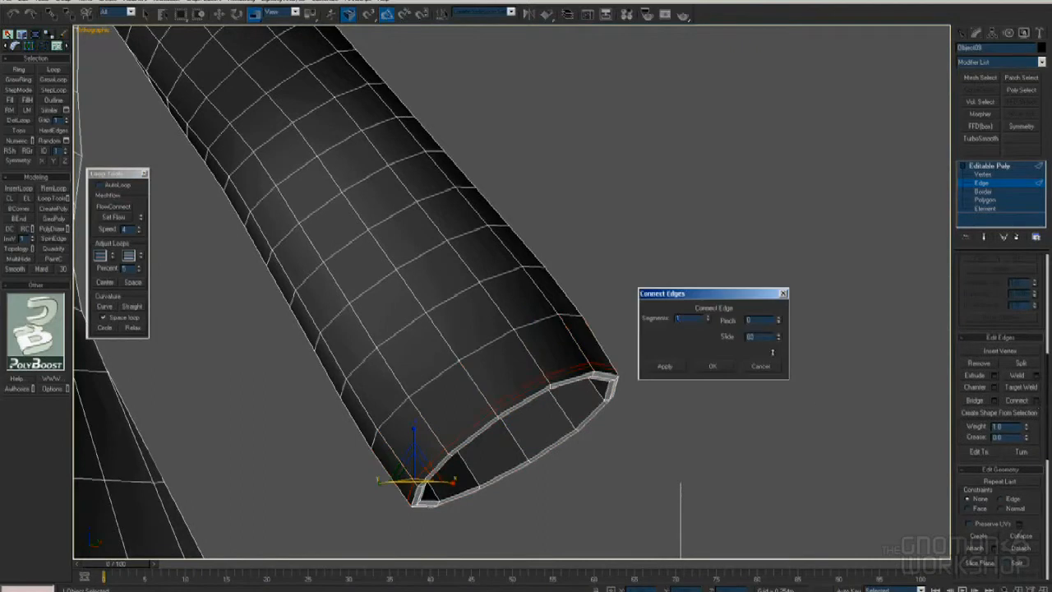
{"action": "left_click", "coordinate": [713, 366]}
Connect the ring of inner sleeve wall edges with an additional loop to support the cuff rim
{"action": "middle_click_drag", "start_coordinate": [624, 354], "coordinate": [585, 326], "text": "alt"}
{"action": "scroll", "coordinate": [584, 376], "scroll_direction": "up", "scroll_amount": 2}
{"action": "left_click", "coordinate": [1035, 401]}
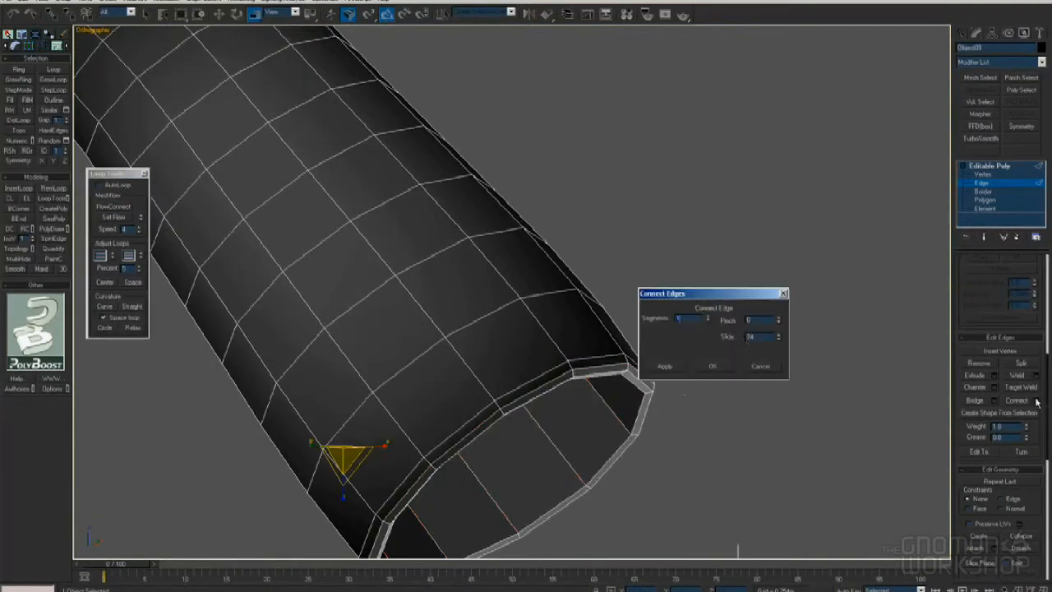
{"action": "left_click", "coordinate": [712, 366]}
{"action": "left_click", "coordinate": [610, 408]}
{"action": "middle_click_drag", "start_coordinate": [936, 427], "coordinate": [936, 411], "text": "alt"}
{"action": "key", "text": "alt+r"}
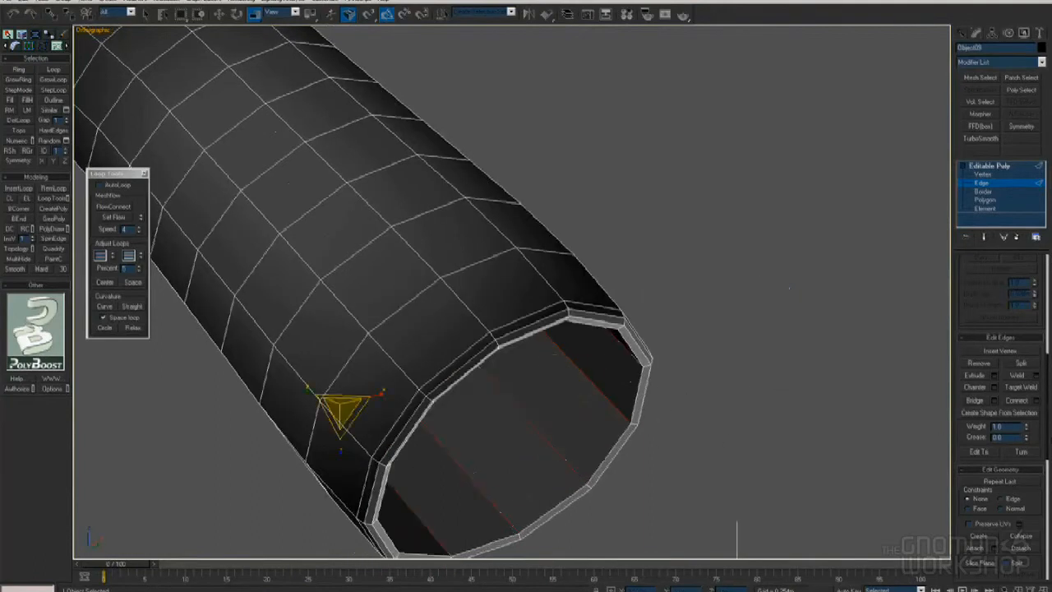
{"action": "left_click", "coordinate": [1037, 400]}
{"action": "left_click", "coordinate": [712, 367]}
Leave edge editing and isolation, then compare the finished sleeve end with the front sketch
{"action": "middle_click_drag", "start_coordinate": [712, 368], "coordinate": [714, 413], "text": "alt"}
{"action": "scroll", "coordinate": [707, 411], "scroll_direction": "down", "scroll_amount": 3}
{"action": "mouse_move", "coordinate": [589, 373]}
{"action": "middle_mouse_down"}
{"action": "mouse_move", "coordinate": [613, 410]}
{"action": "mouse_move", "coordinate": [673, 422]}
{"action": "middle_mouse_up"}
{"action": "scroll", "coordinate": [613, 410], "scroll_direction": "down", "scroll_amount": 2}
{"action": "key", "text": "f"}
{"action": "key", "text": "2"}
{"action": "scroll", "coordinate": [629, 415], "scroll_direction": "down", "scroll_amount": 2}
{"action": "key", "text": "f"}
{"action": "key", "text": "alt+q"}
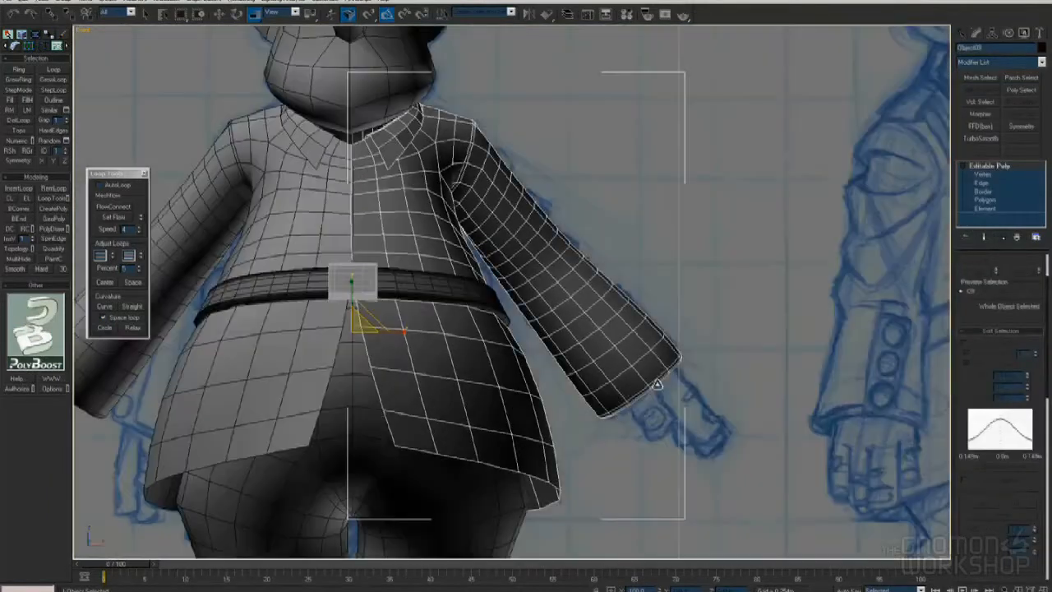
{"action": "key", "text": "alt+x"}
{"action": "key", "text": "alt+x"}
{"action": "key", "text": "alt+x"}
{"action": "key", "text": "alt+x"}
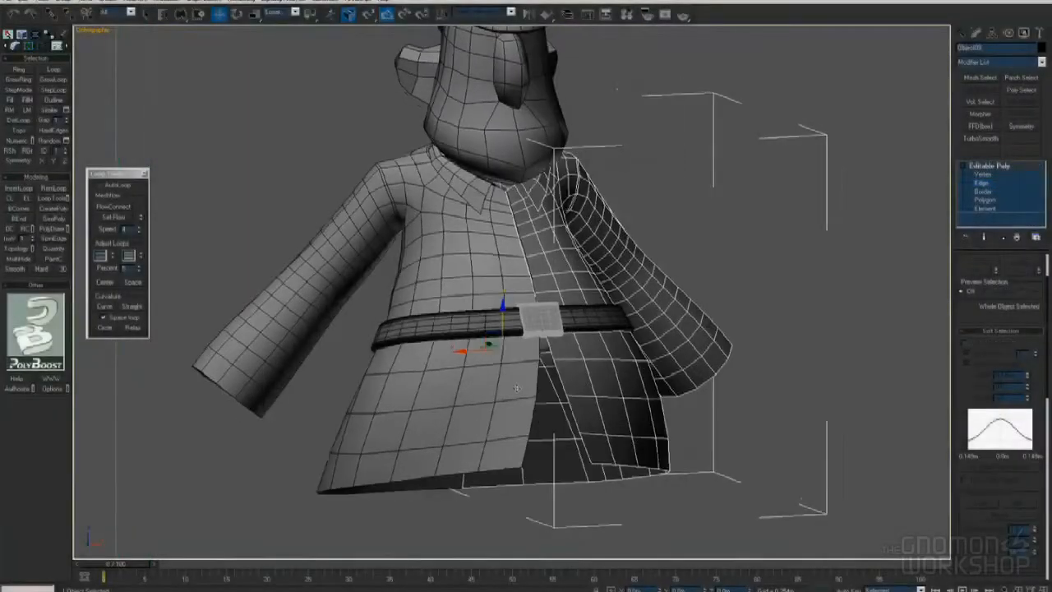
Slide the side edges of the row just below the belt down the jacket skirt with the Edge constraint
{"action": "middle_click_drag", "start_coordinate": [515, 388], "coordinate": [592, 393], "text": "alt"}
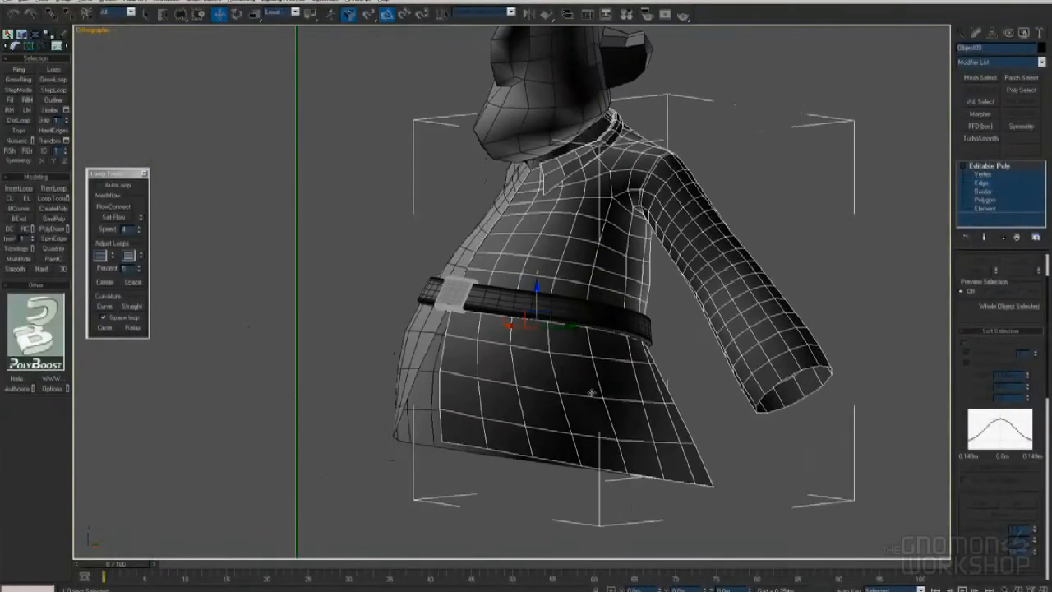
{"action": "right_click", "coordinate": [597, 355]}
{"action": "left_click", "coordinate": [616, 376]}
{"action": "right_click", "coordinate": [703, 402], "text": "alt"}
{"action": "left_click", "coordinate": [721, 364]}
{"action": "scroll", "coordinate": [977, 330], "scroll_direction": "down", "scroll_amount": 5}
{"action": "right_click", "coordinate": [595, 331]}
{"action": "left_click", "coordinate": [576, 341]}
{"action": "middle_click_drag", "start_coordinate": [570, 332], "coordinate": [617, 361], "text": "alt"}
{"action": "scroll", "coordinate": [617, 359], "scroll_direction": "up", "scroll_amount": 3}
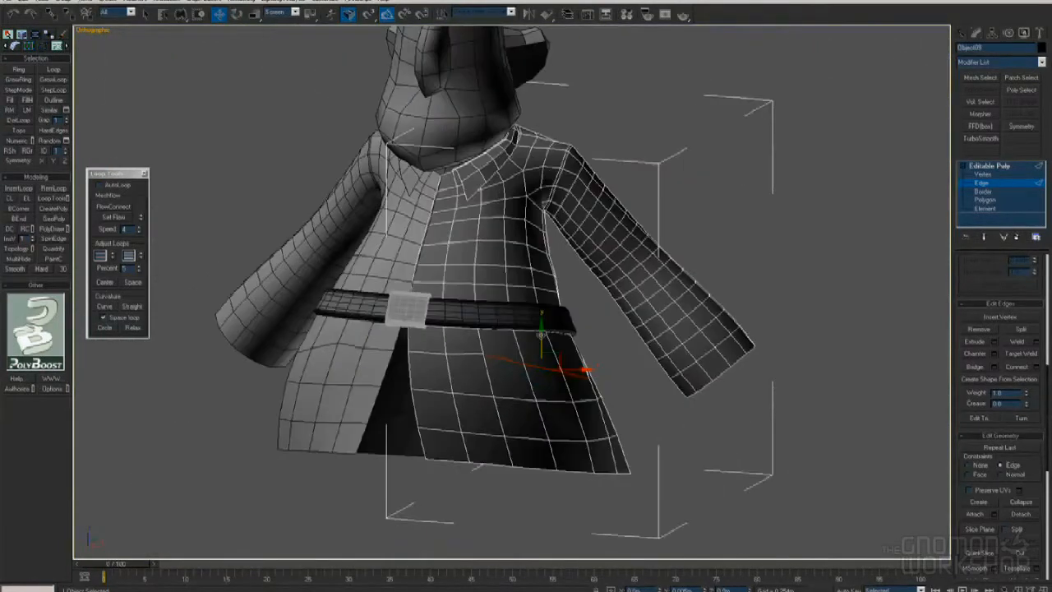
{"action": "middle_click_drag", "start_coordinate": [567, 512], "coordinate": [572, 465], "text": "alt"}
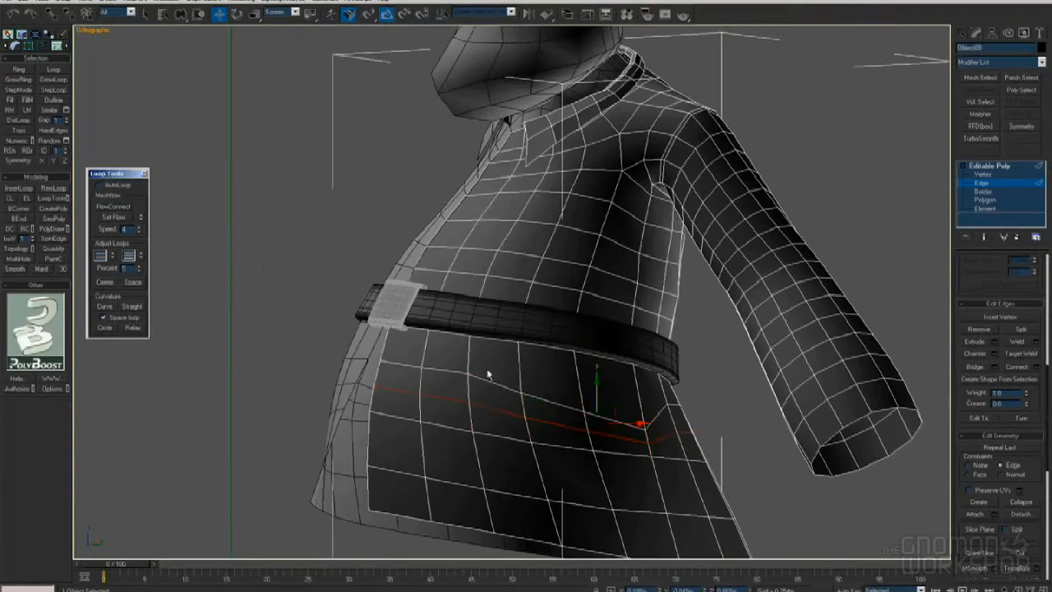
Slide the vertices of the row beneath up to form a narrow slanted strip on the skirt, and switch to polygon editing
{"action": "key", "text": "1"}
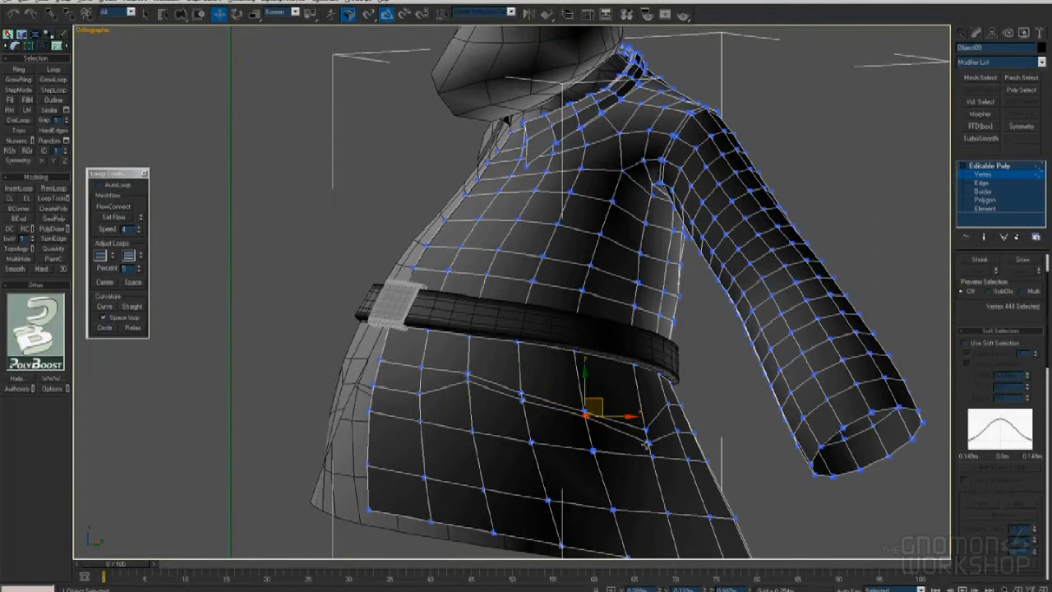
{"action": "mouse_move", "coordinate": [655, 416]}
{"action": "middle_mouse_down", "text": "alt"}
{"action": "mouse_move", "coordinate": [567, 419]}
{"action": "mouse_move", "coordinate": [649, 418]}
{"action": "middle_mouse_up", "text": "alt"}
{"action": "scroll", "coordinate": [608, 418], "scroll_direction": "up", "scroll_amount": 3}
{"action": "left_click", "coordinate": [448, 419]}
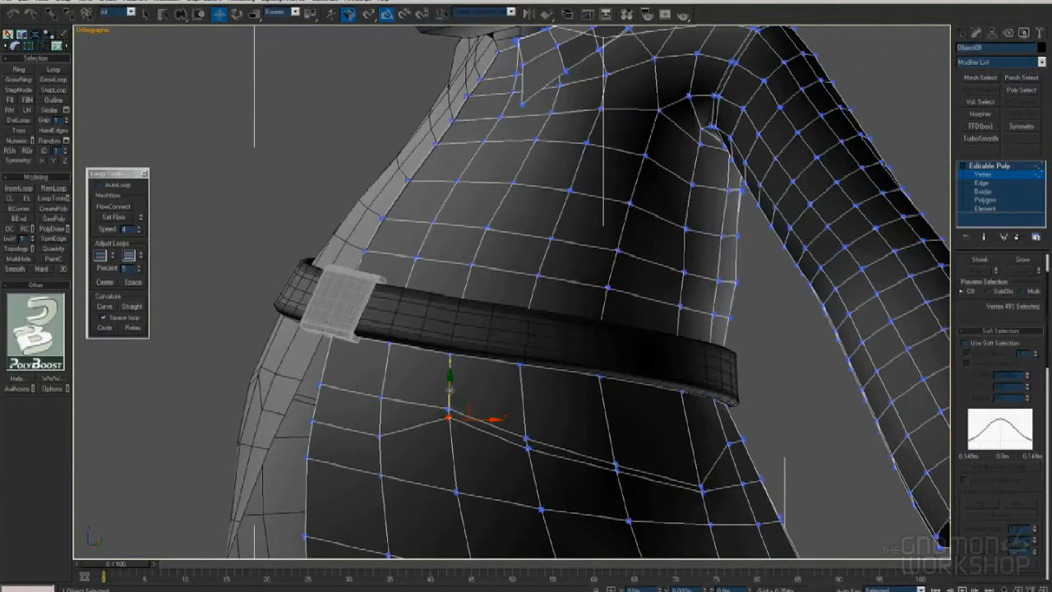
{"action": "middle_click_drag", "start_coordinate": [620, 463], "coordinate": [510, 437], "text": "alt"}
{"action": "key", "text": "4"}
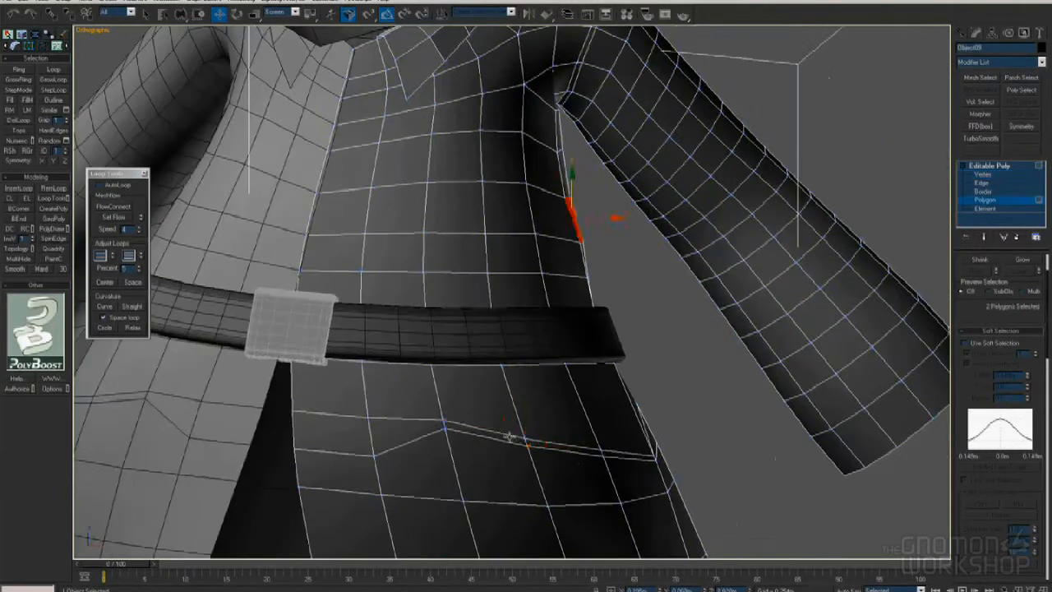
Extrude the narrow slanted strip polygons on the jacket skirt below the belt outward into a pocket flap
{"action": "middle_click_drag", "start_coordinate": [619, 453], "coordinate": [510, 445], "text": "alt"}
{"action": "middle_click_drag", "start_coordinate": [509, 445], "coordinate": [558, 357]}
{"action": "key", "text": "shift+e"}
{"action": "left_click_drag", "start_coordinate": [559, 356], "coordinate": [558, 276]}
{"action": "middle_click_drag", "start_coordinate": [485, 329], "coordinate": [562, 549], "text": "alt"}
{"action": "right_click", "coordinate": [570, 369]}
{"action": "left_click", "coordinate": [583, 381]}
{"action": "key", "text": "e"}
Move the vertices at the side end of the extruded pocket flap to reshape its outer corner
{"action": "key", "text": "1"}
{"action": "scroll", "coordinate": [646, 397], "scroll_direction": "up", "scroll_amount": 2}
{"action": "key", "text": "w"}
{"action": "right_click", "coordinate": [657, 371], "text": "alt"}
{"action": "left_click", "coordinate": [675, 344]}
{"action": "scroll", "coordinate": [496, 357], "scroll_direction": "up", "scroll_amount": 2}
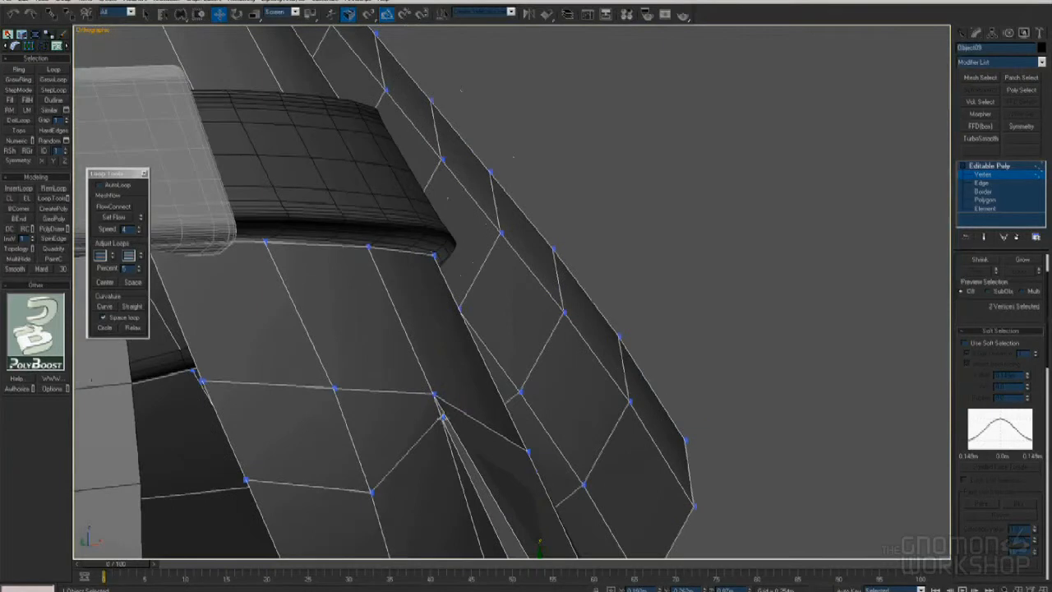
{"action": "middle_click_drag", "start_coordinate": [461, 383], "coordinate": [532, 312], "text": "alt"}
{"action": "key", "text": "F3"}
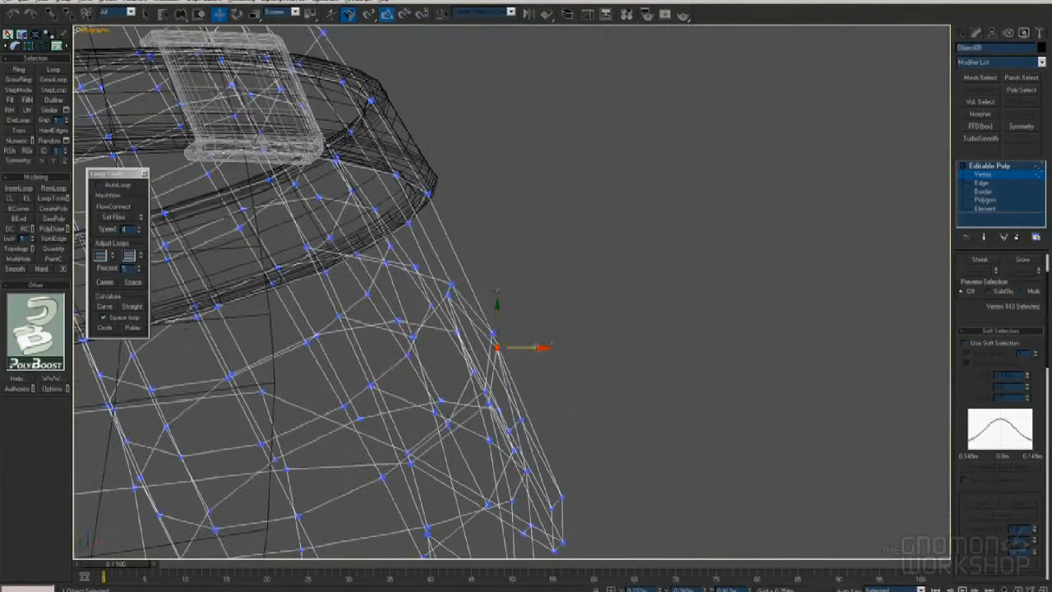
{"action": "scroll", "coordinate": [502, 323], "scroll_direction": "down", "scroll_amount": 2}
{"action": "key", "text": "F3"}
{"action": "mouse_move", "coordinate": [699, 386]}
{"action": "middle_mouse_down", "text": "alt"}
{"action": "mouse_move", "coordinate": [639, 422]}
{"action": "mouse_move", "coordinate": [634, 403]}
{"action": "middle_mouse_up", "text": "alt"}
{"action": "left_click_drag", "start_coordinate": [713, 417], "coordinate": [732, 432]}
Raise the pair of vertices in the middle of the pocket flap's lower edge to smooth its outline
{"action": "middle_click_drag", "start_coordinate": [787, 386], "coordinate": [707, 354]}
{"action": "middle_click_drag", "start_coordinate": [637, 380], "coordinate": [654, 377], "text": "alt"}
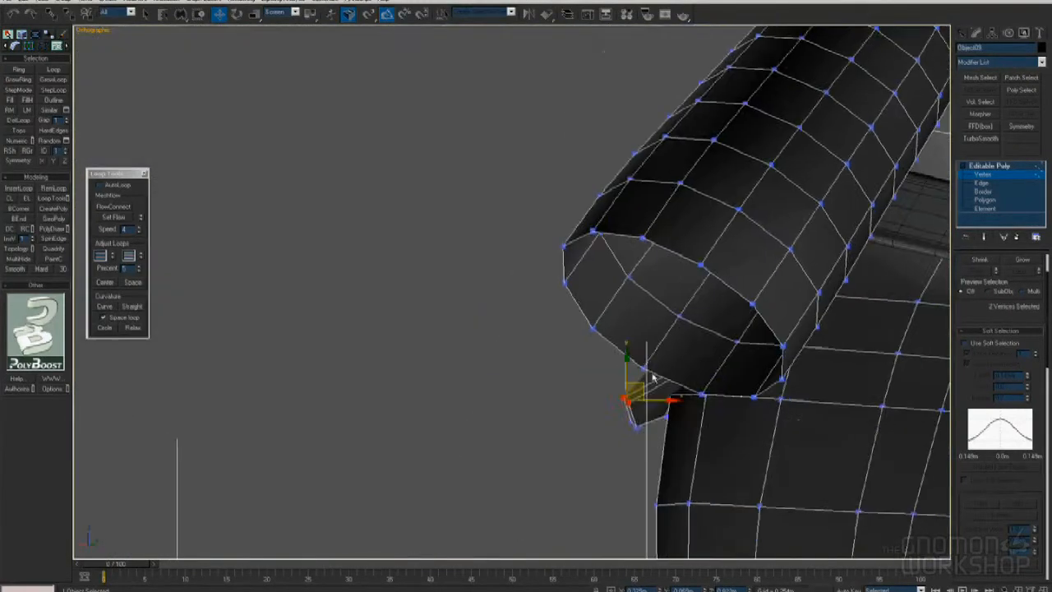
{"action": "middle_click_drag", "start_coordinate": [715, 415], "coordinate": [631, 398], "text": "alt"}
{"action": "scroll", "coordinate": [691, 359], "scroll_direction": "up", "scroll_amount": 3}
{"action": "middle_click_drag", "start_coordinate": [643, 350], "coordinate": [478, 378], "text": "alt"}
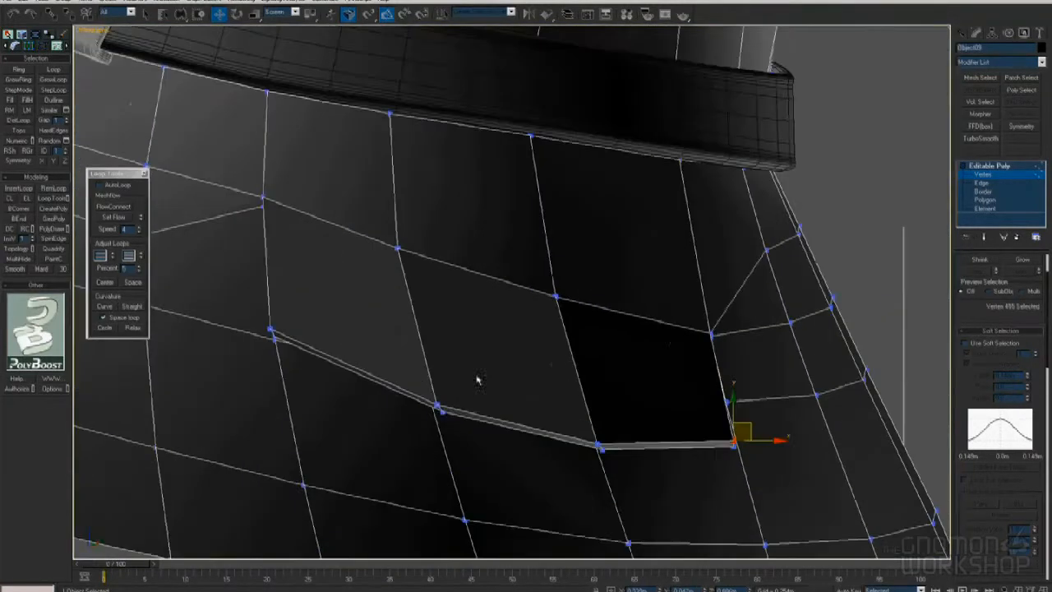
{"action": "left_click_drag", "start_coordinate": [451, 390], "coordinate": [442, 372]}
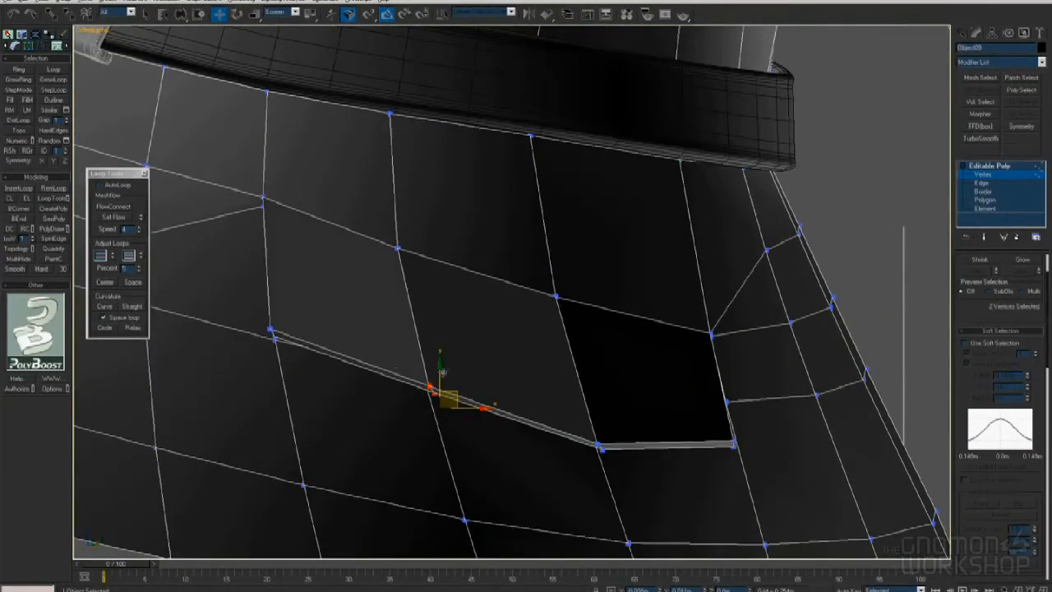
Shift the pair of vertices on the flap's protruding lower edge inward and compare the flap with the jacket's silhouette
{"action": "scroll", "coordinate": [607, 417], "scroll_direction": "down", "scroll_amount": 4}
{"action": "middle_click_drag", "start_coordinate": [607, 417], "coordinate": [601, 382], "text": "alt"}
{"action": "scroll", "coordinate": [601, 382], "scroll_direction": "up", "scroll_amount": 3}
{"action": "left_click", "coordinate": [589, 437]}
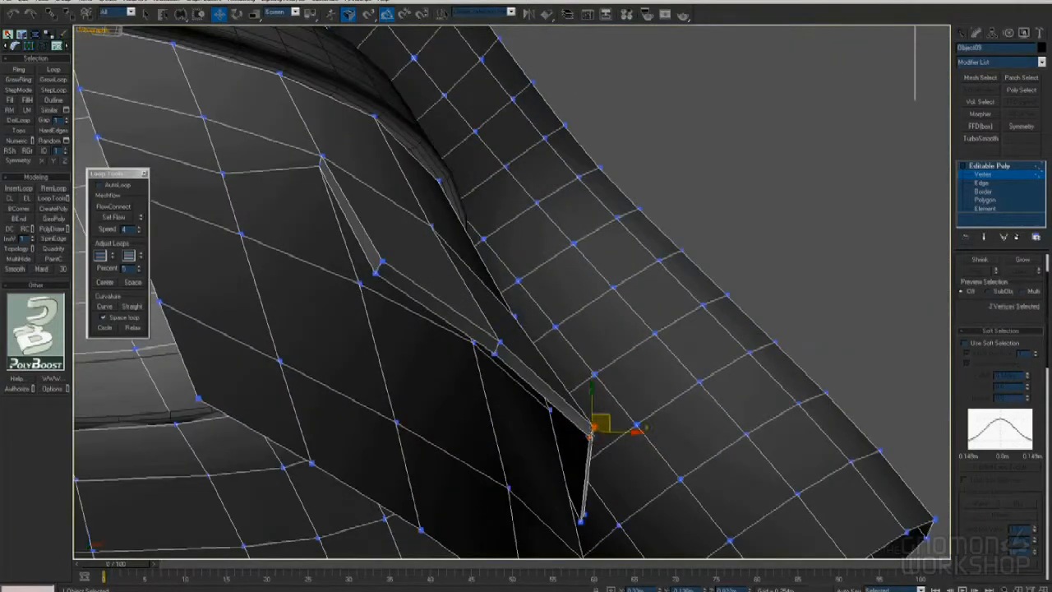
{"action": "middle_click_drag", "start_coordinate": [589, 436], "coordinate": [590, 432], "text": "alt"}
{"action": "left_click_drag", "start_coordinate": [568, 425], "coordinate": [577, 417]}
{"action": "scroll", "coordinate": [600, 406], "scroll_direction": "down", "scroll_amount": 3}
{"action": "middle_click_drag", "start_coordinate": [603, 406], "coordinate": [606, 340], "text": "alt"}
{"action": "scroll", "coordinate": [552, 360], "scroll_direction": "down", "scroll_amount": 4}
{"action": "scroll", "coordinate": [534, 340], "scroll_direction": "up", "scroll_amount": 5}
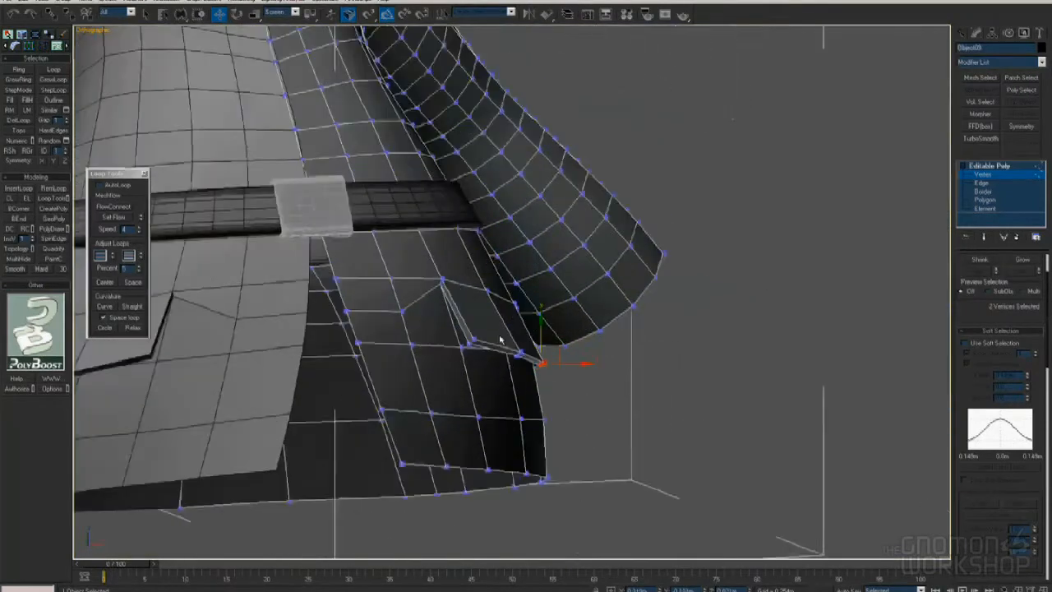
{"action": "middle_click_drag", "start_coordinate": [415, 352], "coordinate": [450, 383]}
Connect the pocket flap's upright edges with one segment slid close to its upper border
{"action": "scroll", "coordinate": [1044, 369], "scroll_direction": "down", "scroll_amount": 10}
{"action": "scroll", "coordinate": [1042, 394], "scroll_direction": "up", "scroll_amount": 6}
{"action": "left_click", "coordinate": [1035, 416]}
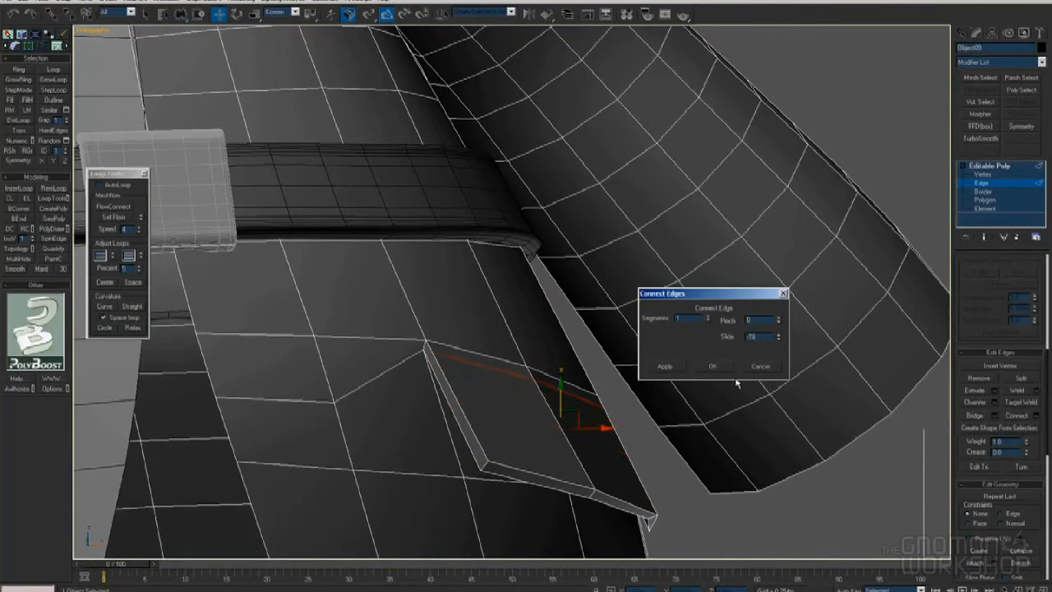
{"action": "left_click", "coordinate": [713, 366]}
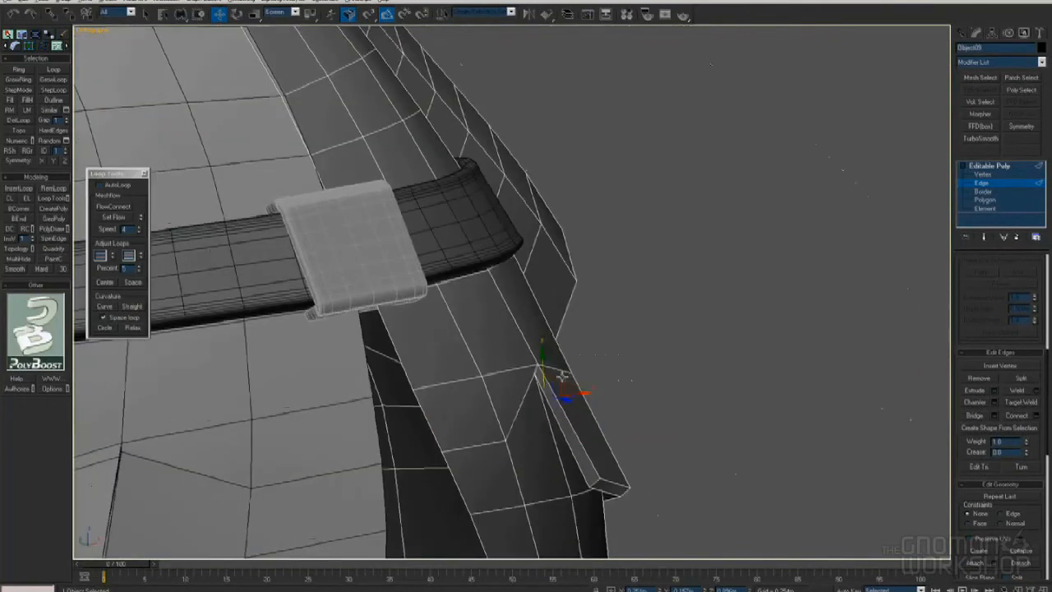
Pull the new edge loop outward to give the top of the pocket flap a thick, stepped edge
{"action": "right_click", "coordinate": [637, 391]}
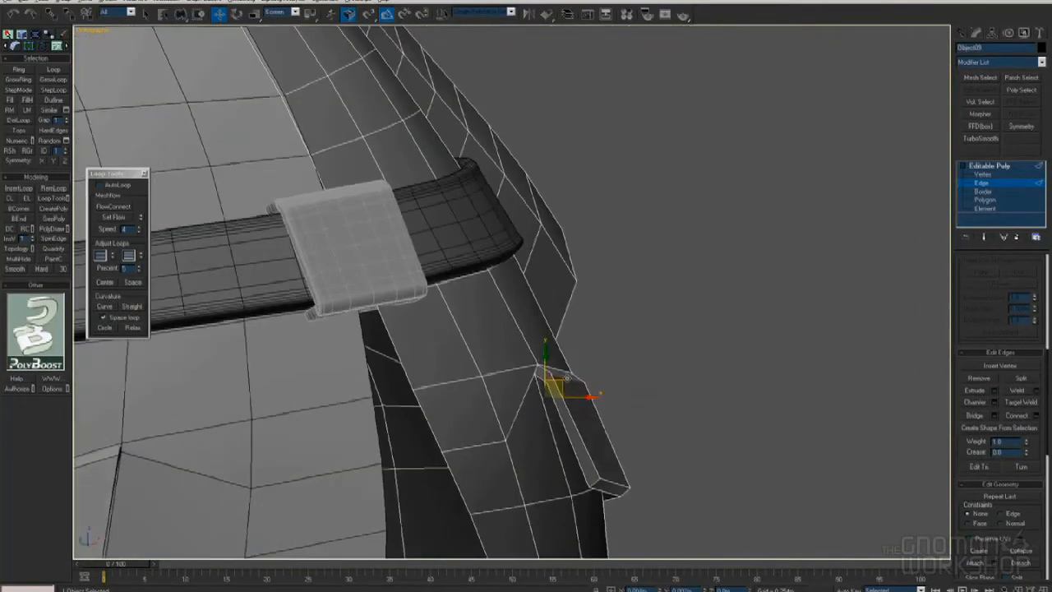
{"action": "middle_click_drag", "start_coordinate": [565, 377], "coordinate": [688, 375], "text": "alt"}
{"action": "scroll", "coordinate": [547, 411], "scroll_direction": "up", "scroll_amount": 3}
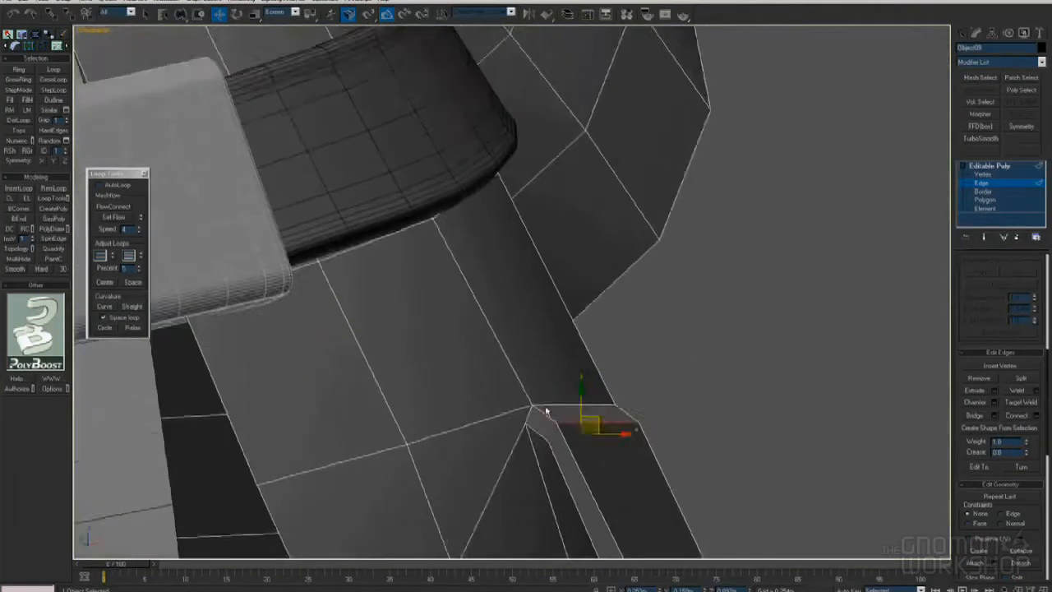
{"action": "middle_click_drag", "start_coordinate": [548, 410], "coordinate": [561, 338]}
{"action": "left_click", "coordinate": [560, 340]}
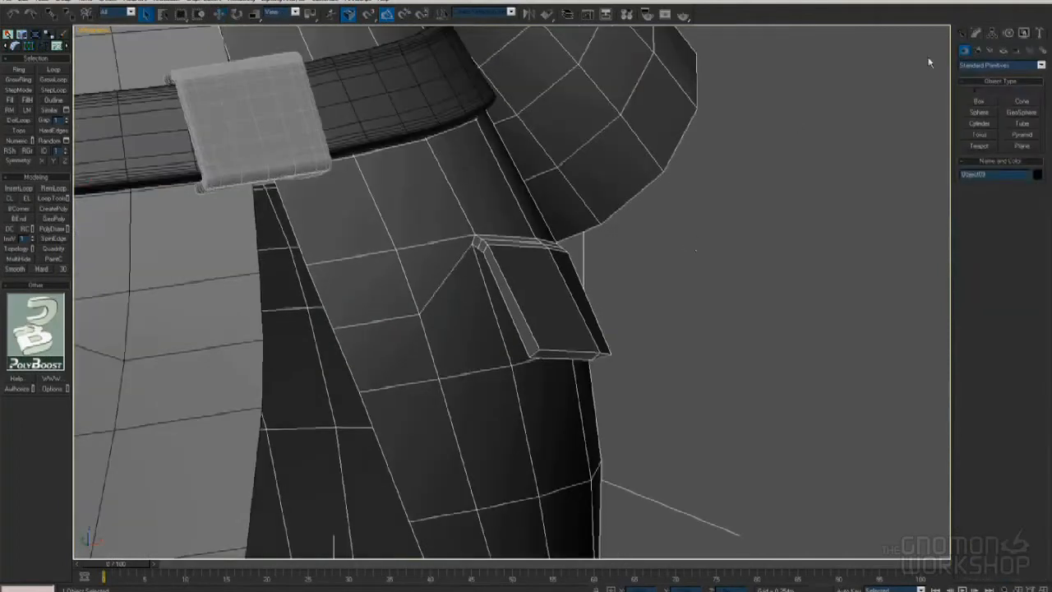
Switch to vertex editing and adjust the vertices along the pocket flap's lower edge to even out its thickness
{"action": "middle_click_drag", "start_coordinate": [526, 247], "coordinate": [559, 242], "text": "alt"}
{"action": "right_click", "coordinate": [606, 259], "text": "alt"}
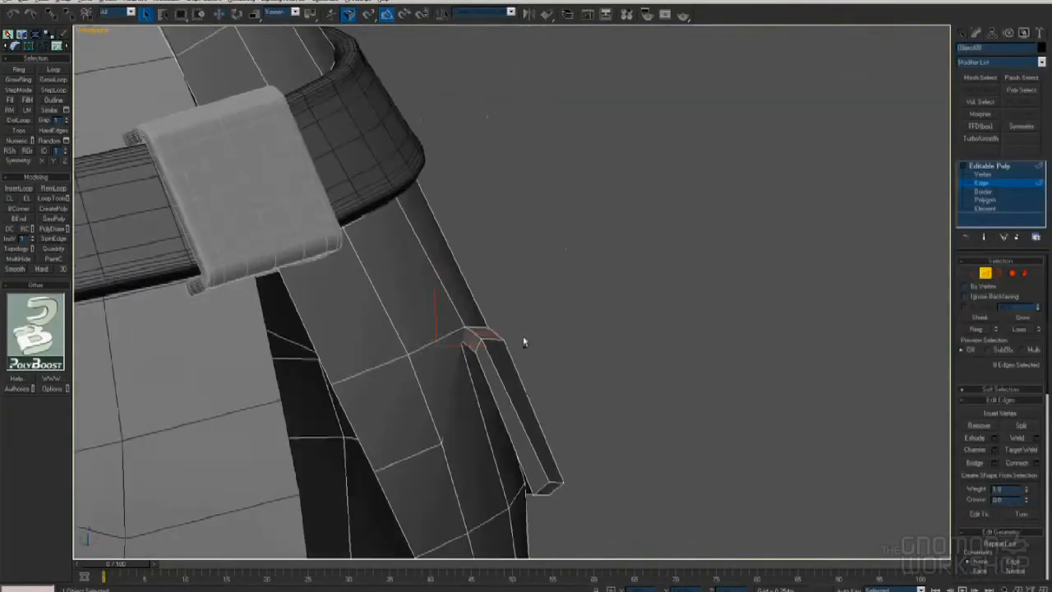
{"action": "right_click", "coordinate": [521, 333], "text": "alt"}
{"action": "right_click", "coordinate": [560, 322], "text": "alt"}
{"action": "right_click", "coordinate": [540, 353]}
{"action": "left_click", "coordinate": [551, 362]}
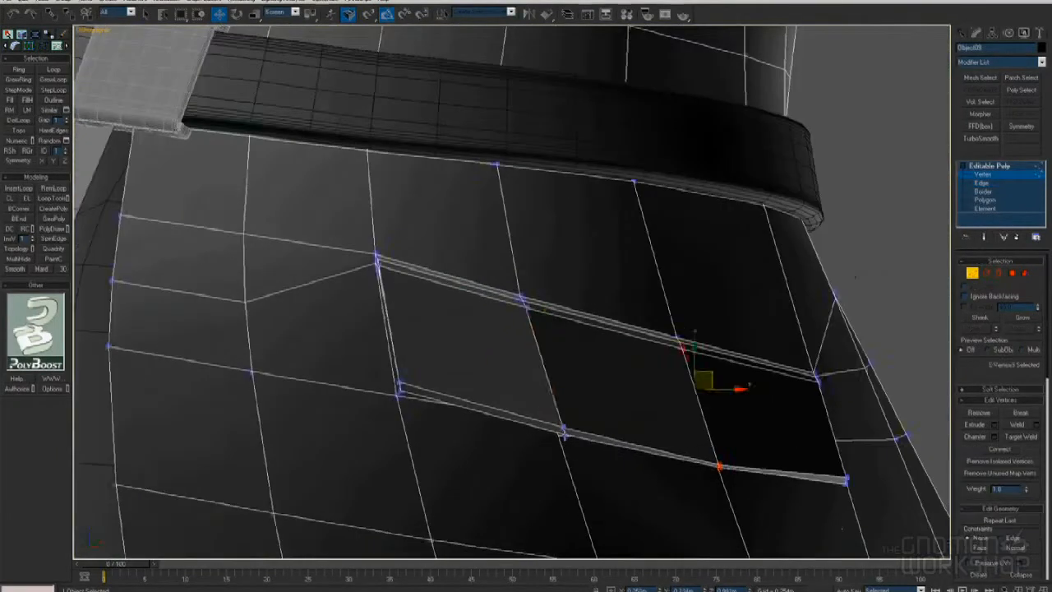
{"action": "right_click", "coordinate": [592, 415]}
{"action": "left_click", "coordinate": [582, 418]}
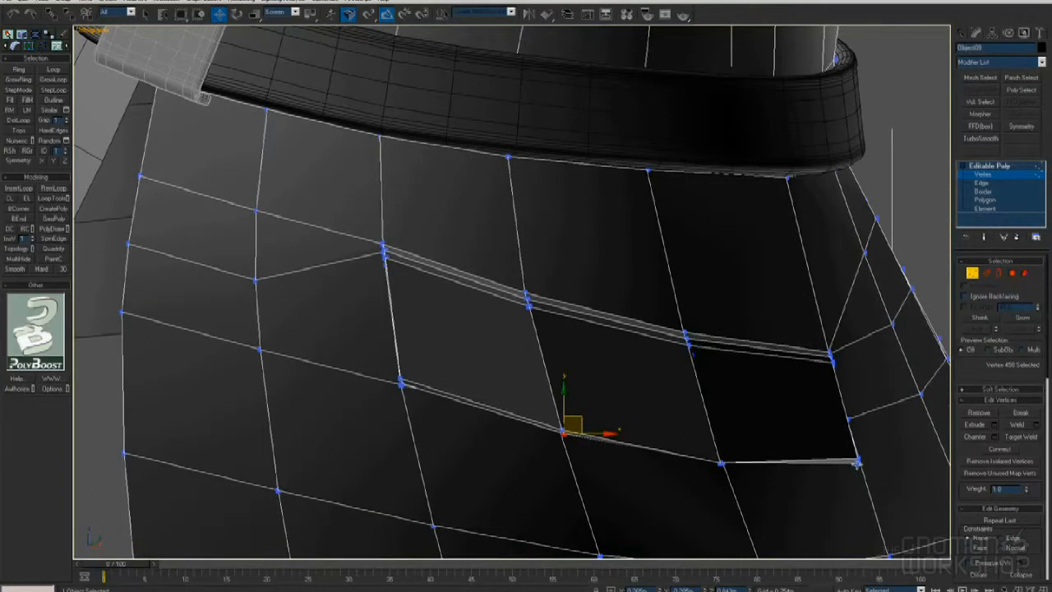
{"action": "left_click", "coordinate": [536, 400]}
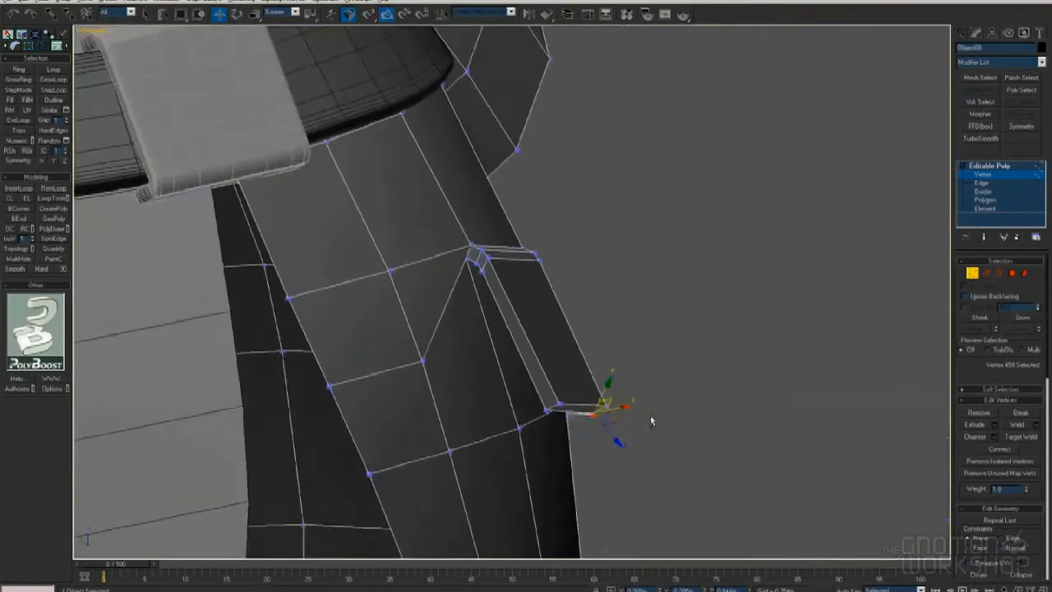
Connect the pocket flap's upright edges with one segment slid close to its lower border
{"action": "key", "text": "2"}
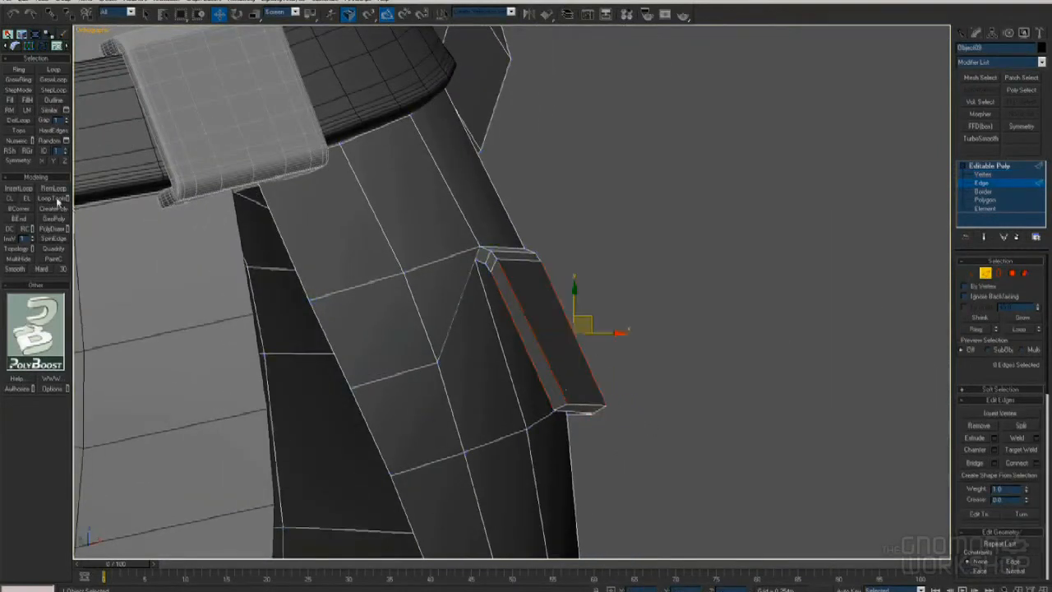
{"action": "left_click", "coordinate": [1037, 463]}
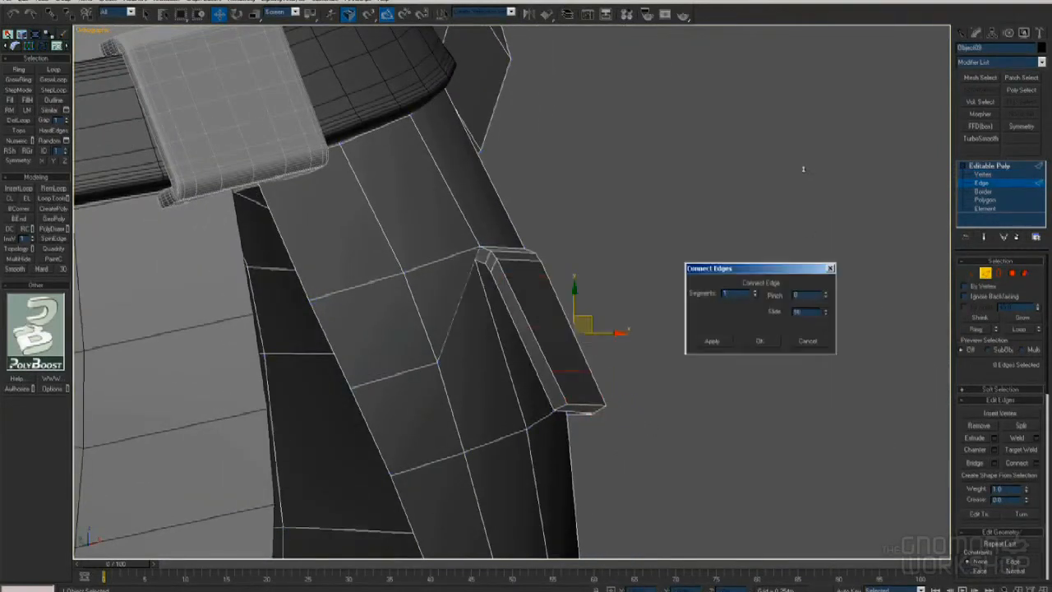
{"action": "left_click", "coordinate": [757, 347]}
{"action": "scroll", "coordinate": [754, 349], "scroll_direction": "down", "scroll_amount": 3}
{"action": "middle_click_drag", "start_coordinate": [752, 349], "coordinate": [504, 335], "text": "alt"}
{"action": "scroll", "coordinate": [546, 289], "scroll_direction": "down", "scroll_amount": 3}
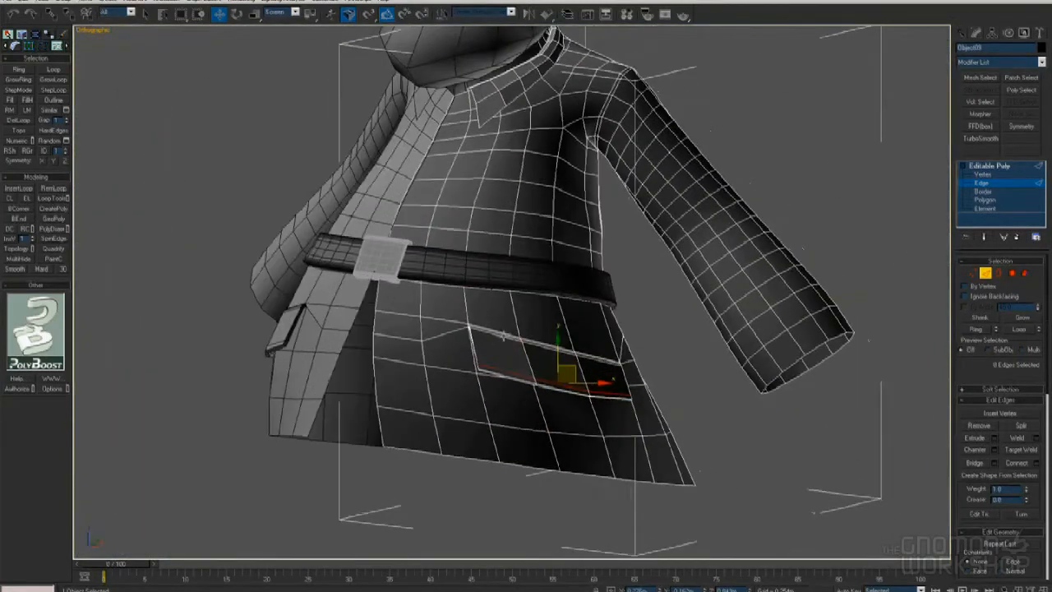
Reopen Loop Tools and add extra edge loops across the middle of the pocket flap and beside its front end
{"action": "left_click", "coordinate": [54, 197]}
{"action": "left_click", "coordinate": [125, 208]}
{"action": "key", "text": "ctrl+z"}
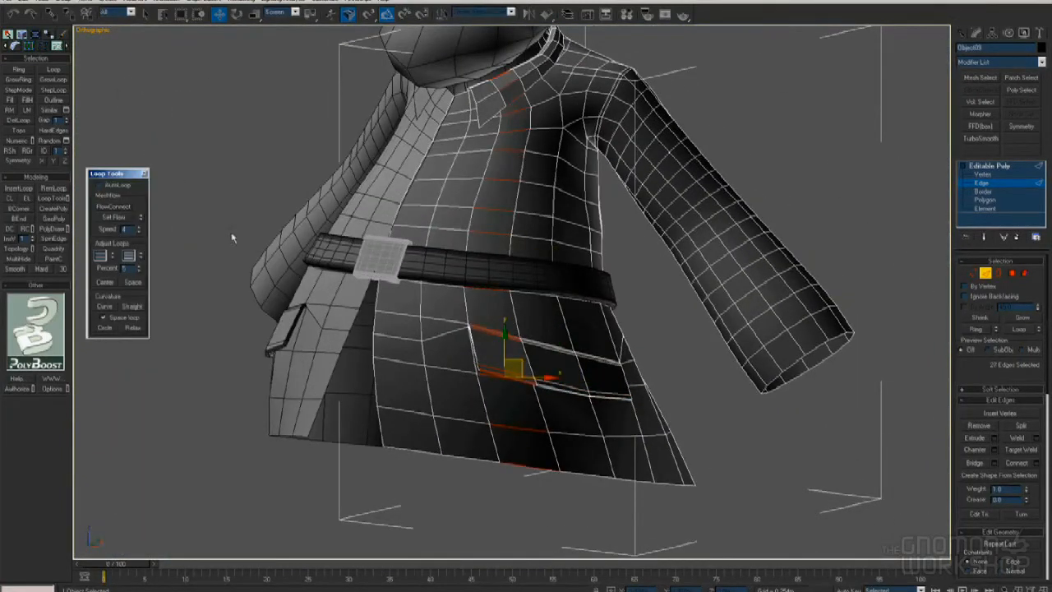
{"action": "middle_click_drag", "start_coordinate": [271, 238], "coordinate": [370, 239], "text": "alt"}
{"action": "key", "text": "2"}
{"action": "left_click", "coordinate": [793, 460]}
{"action": "left_click", "coordinate": [570, 350]}
Apply TurboSmooth to the jacket and check the smoothed result with edged faces toggled
{"action": "left_click", "coordinate": [979, 138]}
{"action": "left_click", "coordinate": [670, 375]}
{"action": "key", "text": "F4"}
{"action": "left_click", "coordinate": [592, 375]}
{"action": "scroll", "coordinate": [591, 375], "scroll_direction": "down", "scroll_amount": 2}
Slide the two vertices of the loop beside the flap's front end toward the flap's upper front corner
{"action": "middle_click_drag", "start_coordinate": [592, 375], "coordinate": [559, 341], "text": "alt"}
{"action": "scroll", "coordinate": [667, 353], "scroll_direction": "up", "scroll_amount": 2}
{"action": "scroll", "coordinate": [558, 341], "scroll_direction": "up", "scroll_amount": 3}
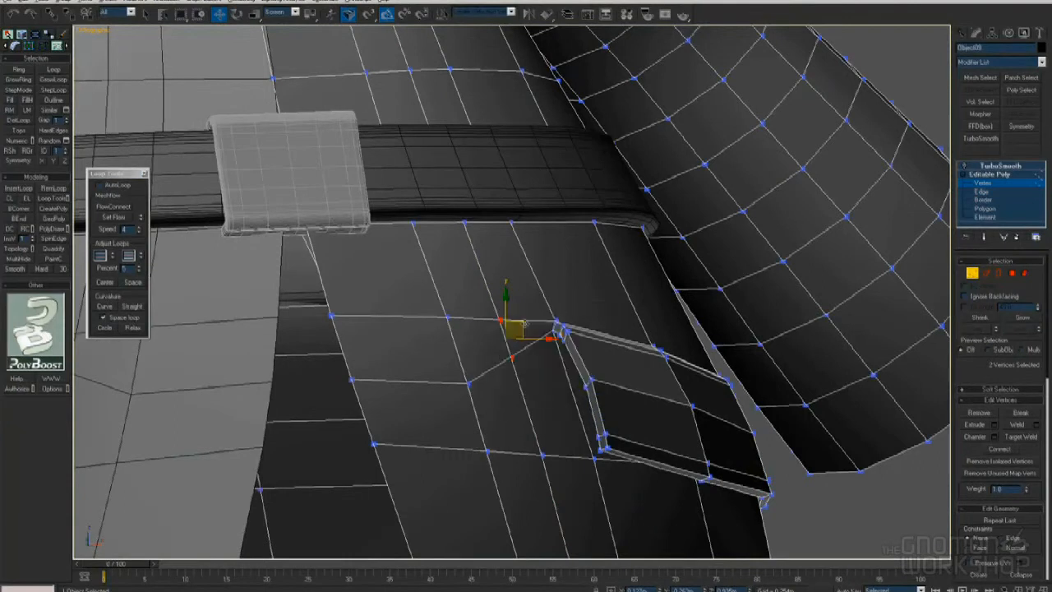
{"action": "left_click_drag", "start_coordinate": [520, 323], "coordinate": [560, 309]}
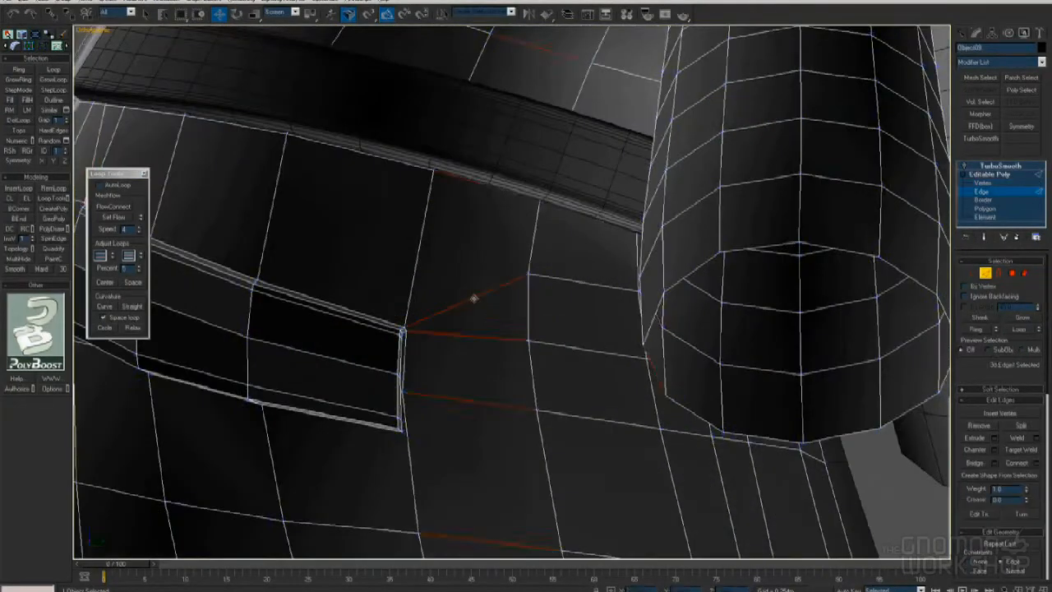
Select and slide the new loop's vertices beside the flap's rear end toward its upper rear corner
{"action": "key", "text": "1"}
{"action": "left_click", "coordinate": [469, 293]}
{"action": "left_click", "coordinate": [470, 334], "text": "ctrl"}
{"action": "right_click", "coordinate": [548, 335]}
{"action": "right_click", "coordinate": [508, 371]}
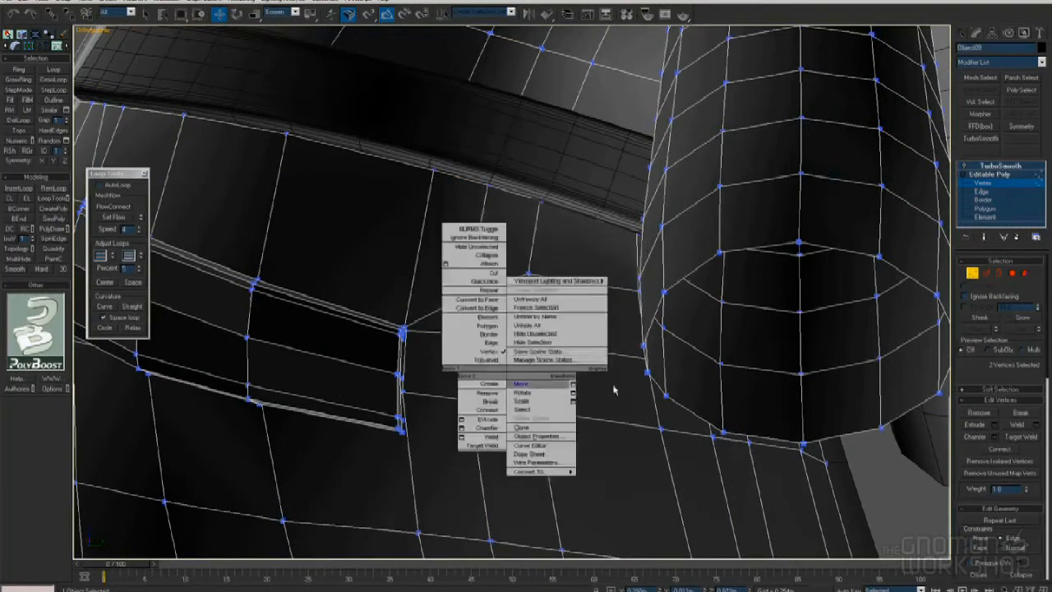
{"action": "scroll", "coordinate": [423, 314], "scroll_direction": "up", "scroll_amount": 4}
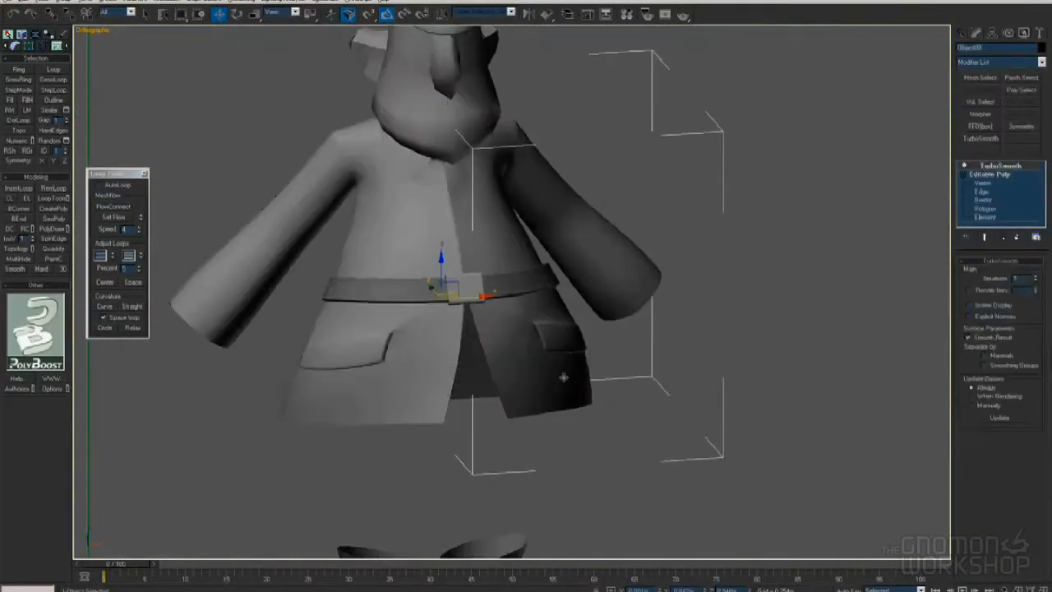
Inspect the smoothed pockets, restore edged faces and add a FlowConnect loop down the column along the jacket's front opening
{"action": "middle_click_drag", "start_coordinate": [564, 375], "coordinate": [502, 362], "text": "alt"}
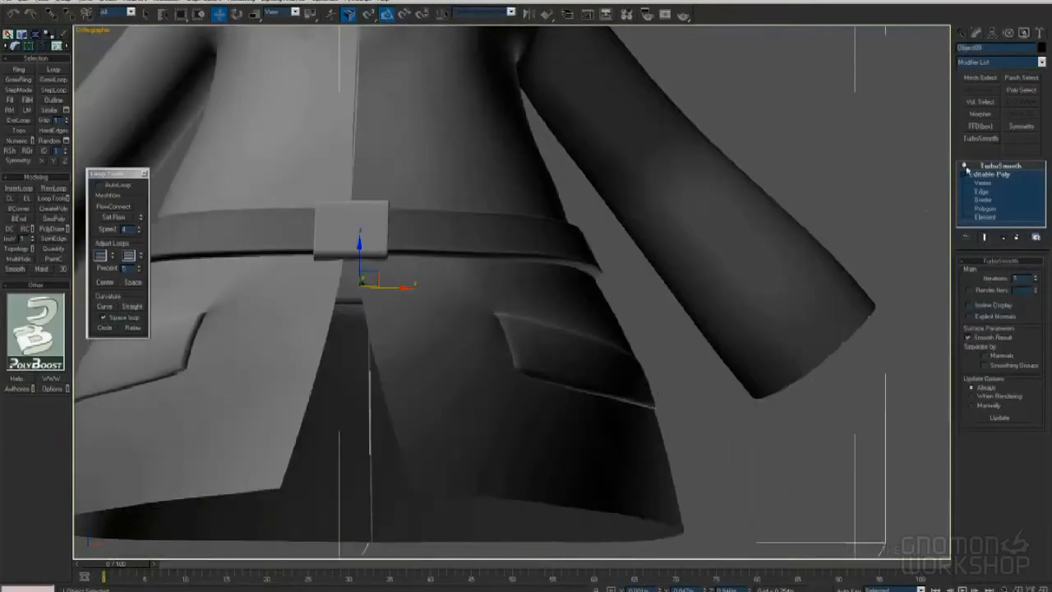
{"action": "key", "text": "F4"}
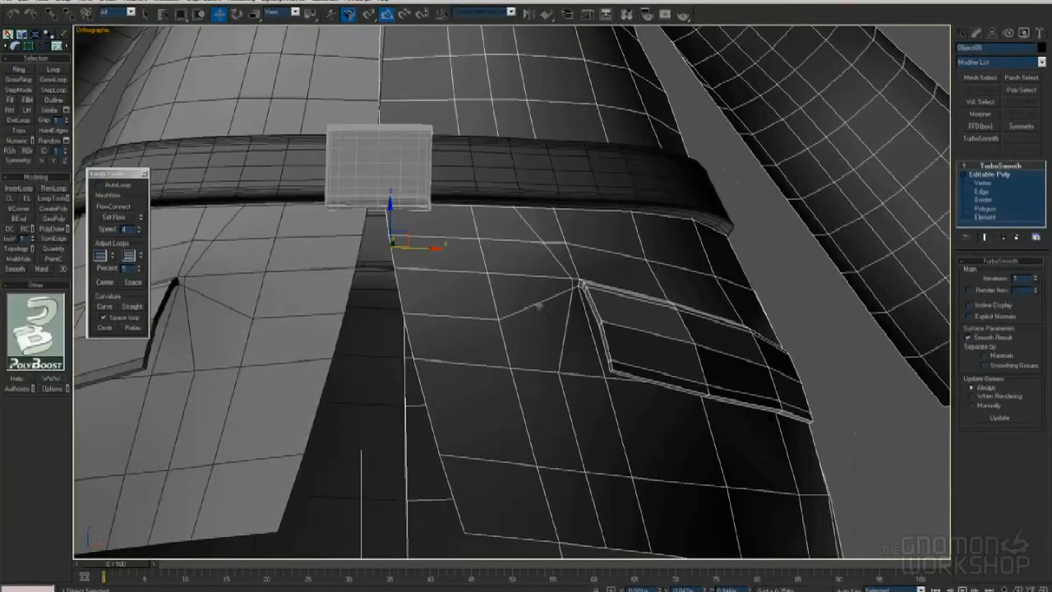
{"action": "key", "text": "2"}
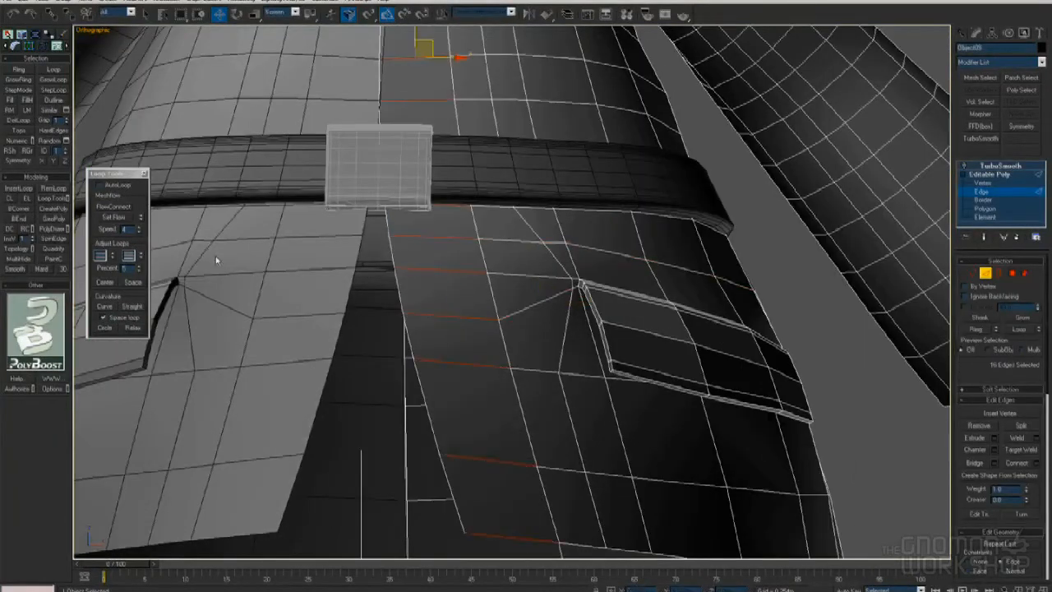
{"action": "left_click", "coordinate": [113, 207]}
{"action": "middle_click_drag", "start_coordinate": [389, 223], "coordinate": [404, 263]}
{"action": "scroll", "coordinate": [403, 263], "scroll_direction": "down", "scroll_amount": 5}
{"action": "middle_click_drag", "start_coordinate": [493, 280], "coordinate": [493, 222], "text": "alt"}
{"action": "middle_click_drag", "start_coordinate": [493, 222], "coordinate": [517, 350]}
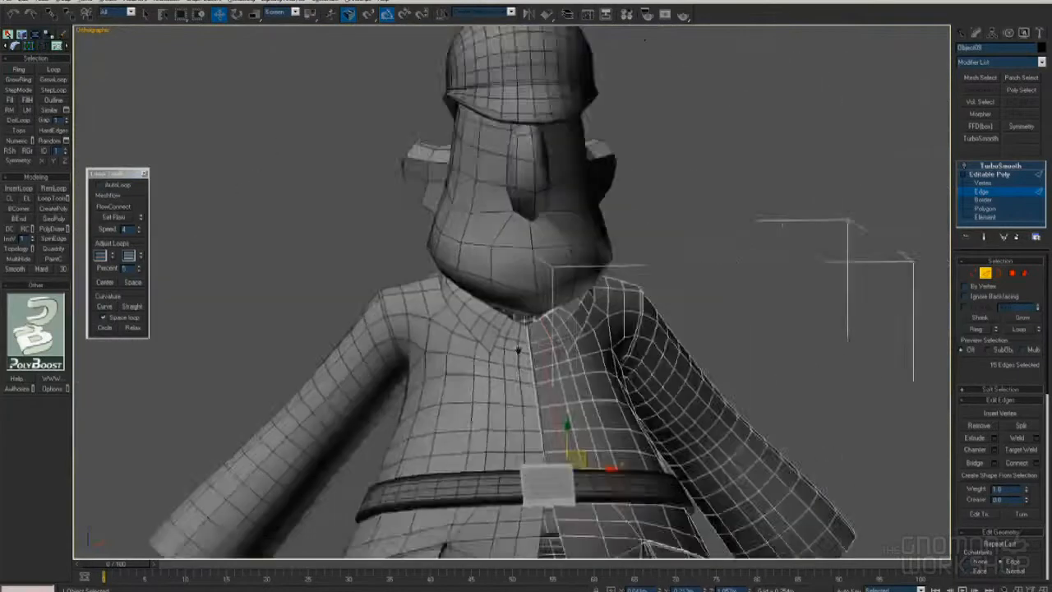
Select another ring of horizontal edges on the jacket's front and add a second FlowConnect loop through it
{"action": "scroll", "coordinate": [517, 350], "scroll_direction": "up", "scroll_amount": 5}
{"action": "left_click", "coordinate": [616, 387]}
{"action": "key", "text": "alt+r"}
{"action": "left_click", "coordinate": [118, 209]}
{"action": "scroll", "coordinate": [532, 305], "scroll_direction": "up", "scroll_amount": 3}
{"action": "middle_click_drag", "start_coordinate": [750, 394], "coordinate": [598, 305]}
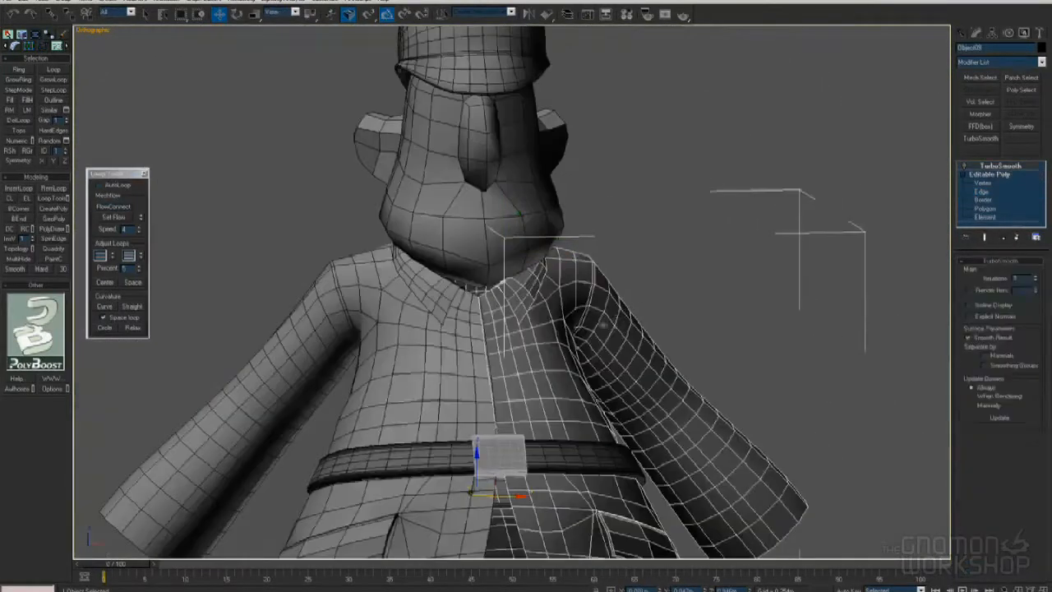
Select the edge ring crossing the front part of the pocket flap and connect it with one segment
{"action": "middle_click_drag", "start_coordinate": [640, 473], "coordinate": [546, 303]}
{"action": "left_click", "coordinate": [671, 189]}
{"action": "key", "text": "2"}
{"action": "left_click", "coordinate": [510, 281]}
{"action": "key", "text": "alt+r"}
{"action": "key", "text": "ctrl+shift+e"}
{"action": "scroll", "coordinate": [510, 285], "scroll_direction": "up", "scroll_amount": 3}
{"action": "key", "text": "ctrl+z"}
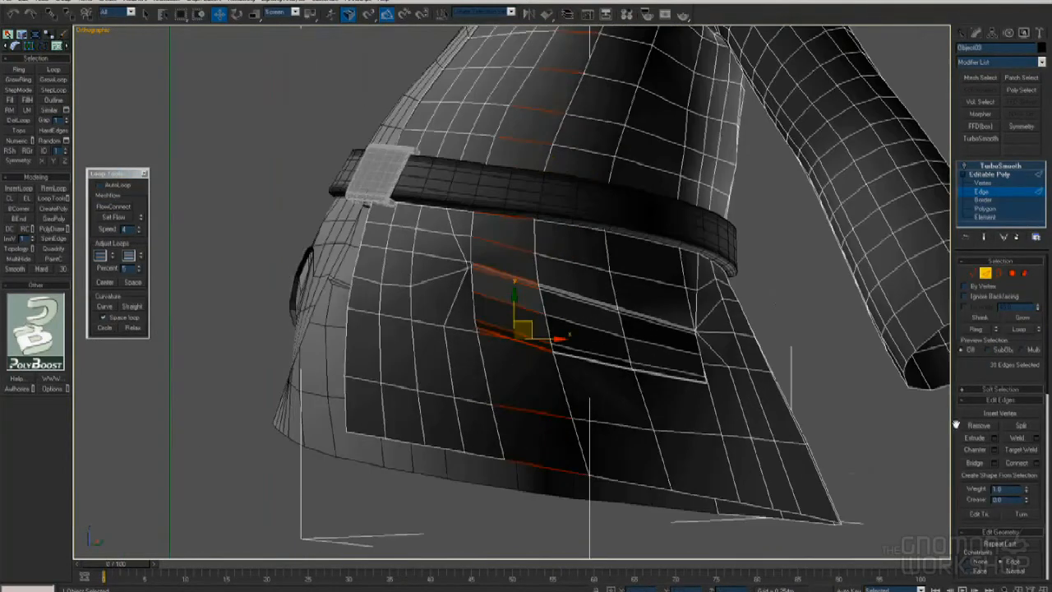
{"action": "left_click", "coordinate": [1037, 462]}
{"action": "right_click", "coordinate": [825, 316]}
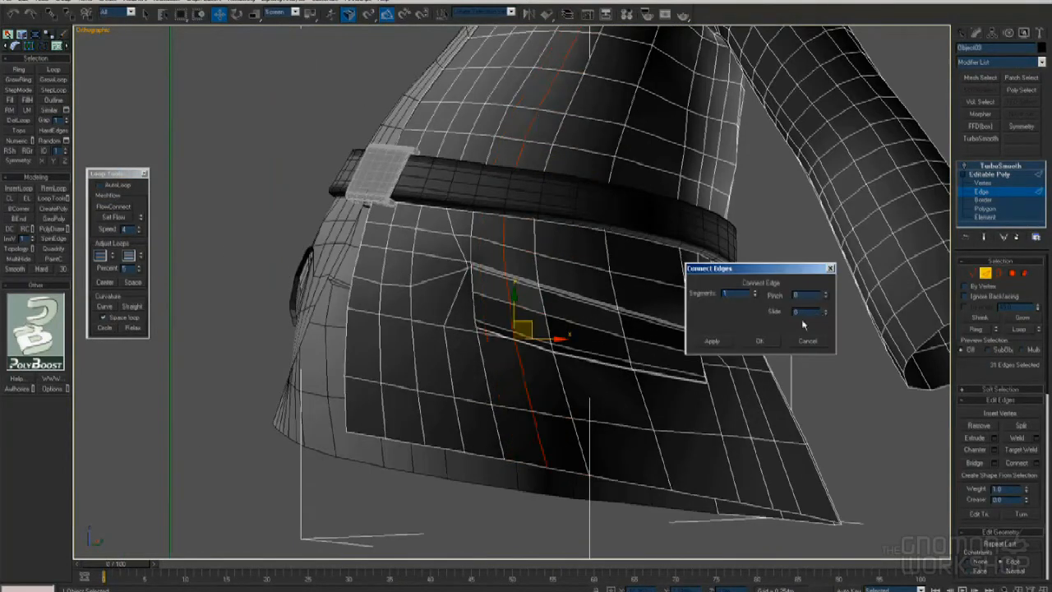
{"action": "left_click", "coordinate": [766, 342]}
Move the new loop's vertices on the flap's lower border to the flap's lower front corner
{"action": "scroll", "coordinate": [526, 255], "scroll_direction": "up", "scroll_amount": 4}
{"action": "key", "text": "1"}
{"action": "key", "text": "F3"}
{"action": "right_click", "coordinate": [554, 415]}
{"action": "mouse_move", "coordinate": [486, 390]}
{"action": "left_mouse_down"}
{"action": "mouse_move", "coordinate": [525, 431]}
{"action": "mouse_move", "coordinate": [453, 381]}
{"action": "left_mouse_up"}
{"action": "left_click", "coordinate": [565, 388]}
{"action": "key", "text": "F3"}
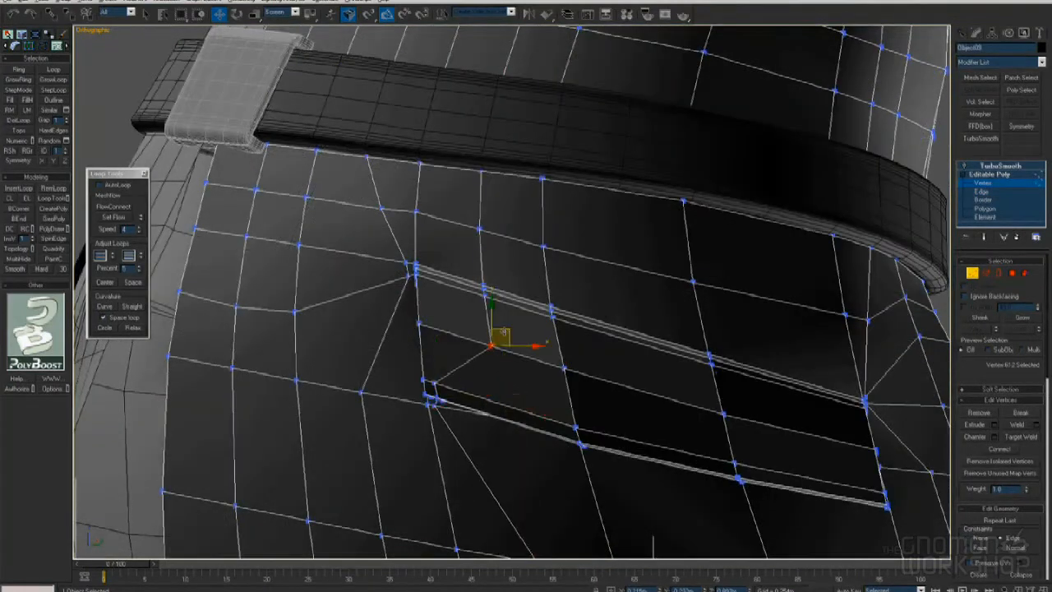
Slide the new loop's remaining vertices inside the pocket flap up toward its upper border
{"action": "scroll", "coordinate": [485, 288], "scroll_direction": "up", "scroll_amount": 2}
{"action": "middle_click_drag", "start_coordinate": [494, 281], "coordinate": [534, 354]}
{"action": "key", "text": "F3"}
{"action": "left_click", "coordinate": [442, 416]}
{"action": "middle_click_drag", "start_coordinate": [448, 419], "coordinate": [537, 453], "text": "alt"}
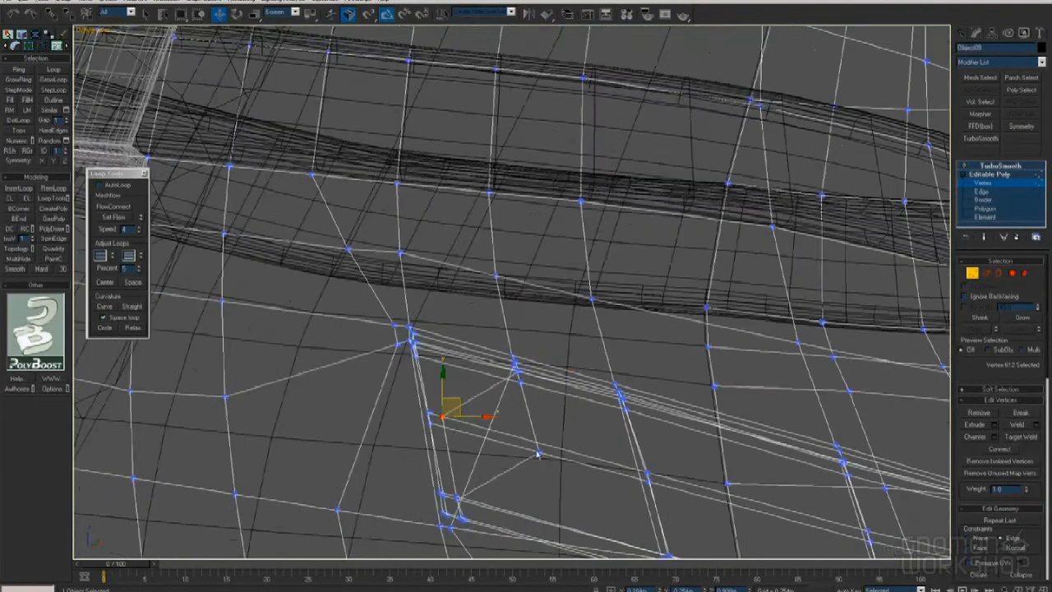
{"action": "left_click_drag", "start_coordinate": [503, 392], "coordinate": [530, 350]}
{"action": "key", "text": "F3"}
{"action": "scroll", "coordinate": [435, 331], "scroll_direction": "down", "scroll_amount": 5}
Select the edge ring crossing the rear part of the pocket flap and add a FlowConnect loop through it
{"action": "middle_click_drag", "start_coordinate": [436, 332], "coordinate": [525, 325], "text": "alt"}
{"action": "scroll", "coordinate": [526, 324], "scroll_direction": "up", "scroll_amount": 2}
{"action": "key", "text": "2"}
{"action": "left_click", "coordinate": [524, 334]}
{"action": "key", "text": "alt+r"}
{"action": "left_click", "coordinate": [127, 211]}
Slide the new loop's remaining vertices inside the pocket flap toward the nearer end border
{"action": "key", "text": "F3"}
{"action": "key", "text": "F3"}
{"action": "key", "text": "1"}
{"action": "key", "text": "F3"}
{"action": "left_click_drag", "start_coordinate": [502, 313], "coordinate": [539, 420]}
{"action": "key", "text": "F3"}
{"action": "left_click", "coordinate": [107, 216]}
Slide the upper-border vertices of the loop at the pocket flap's opposite end into the flap's upper corner
{"action": "mouse_move", "coordinate": [470, 322]}
{"action": "middle_mouse_down", "text": "alt"}
{"action": "mouse_move", "coordinate": [570, 375]}
{"action": "mouse_move", "coordinate": [532, 353]}
{"action": "middle_mouse_up", "text": "alt"}
{"action": "scroll", "coordinate": [533, 353], "scroll_direction": "up", "scroll_amount": 3}
{"action": "key", "text": "F3"}
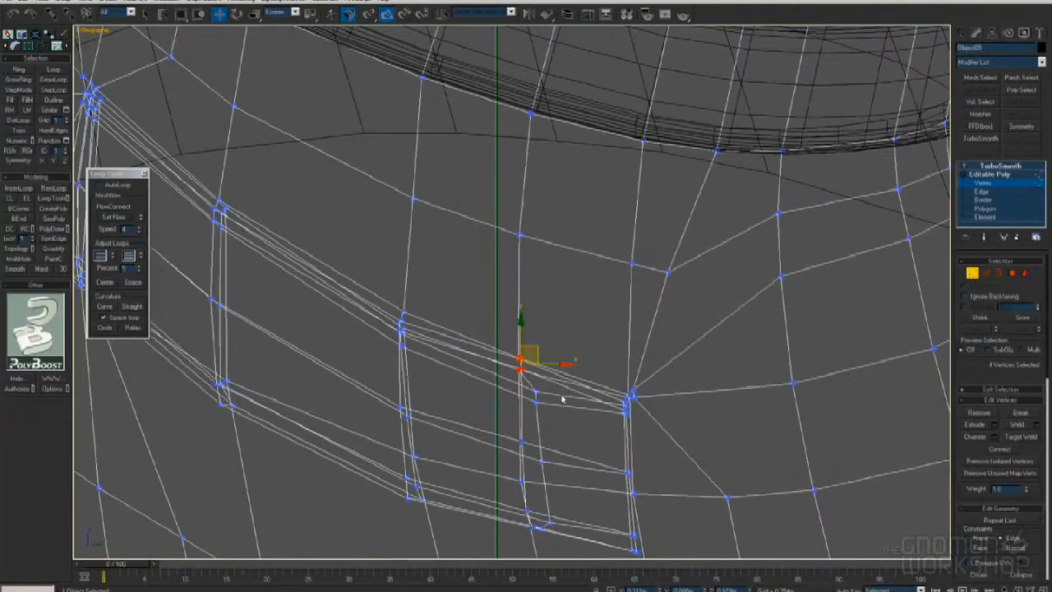
{"action": "middle_click_drag", "start_coordinate": [562, 399], "coordinate": [559, 387], "text": "alt"}
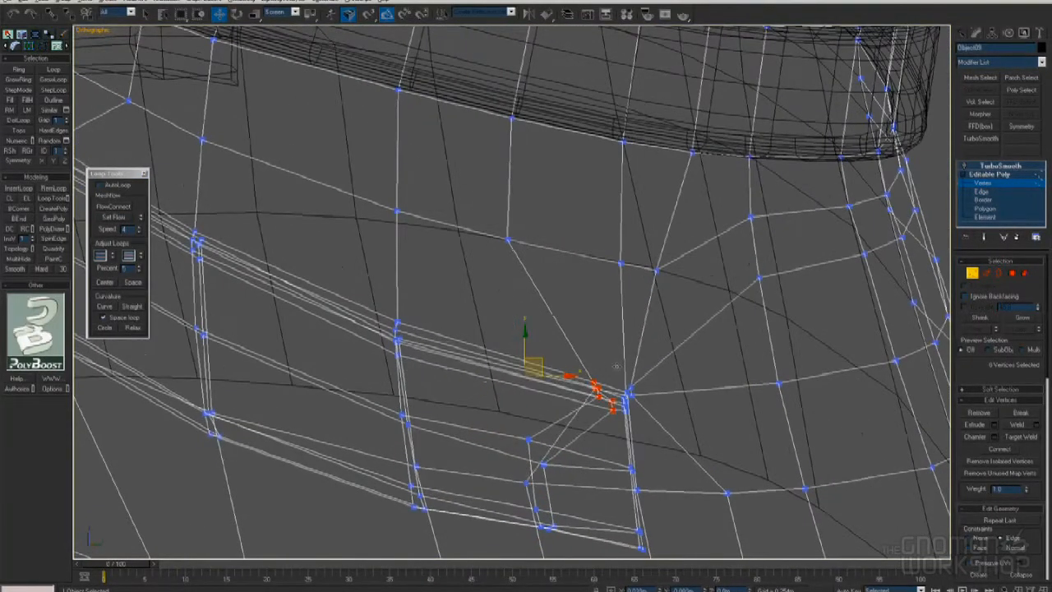
{"action": "left_click", "coordinate": [662, 406]}
{"action": "middle_click_drag", "start_coordinate": [663, 407], "coordinate": [493, 352]}
{"action": "scroll", "coordinate": [490, 352], "scroll_direction": "up", "scroll_amount": 2}
{"action": "key", "text": "F3"}
{"action": "left_click_drag", "start_coordinate": [494, 345], "coordinate": [514, 354]}
{"action": "middle_click_drag", "start_coordinate": [452, 428], "coordinate": [502, 315]}
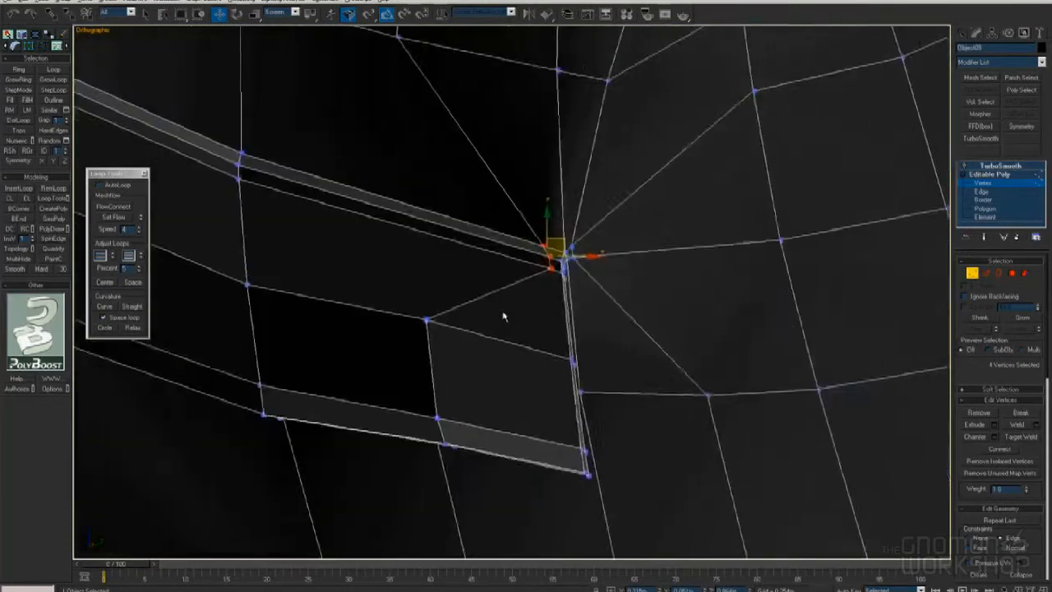
Slide that loop's mid-height vertices on both layers of the pocket flap against the end border
{"action": "key", "text": "F3"}
{"action": "left_click", "coordinate": [425, 319]}
{"action": "left_click_drag", "start_coordinate": [436, 308], "coordinate": [567, 348]}
{"action": "key", "text": "F3"}
{"action": "key", "text": "F3"}
{"action": "left_click_drag", "start_coordinate": [446, 355], "coordinate": [556, 361]}
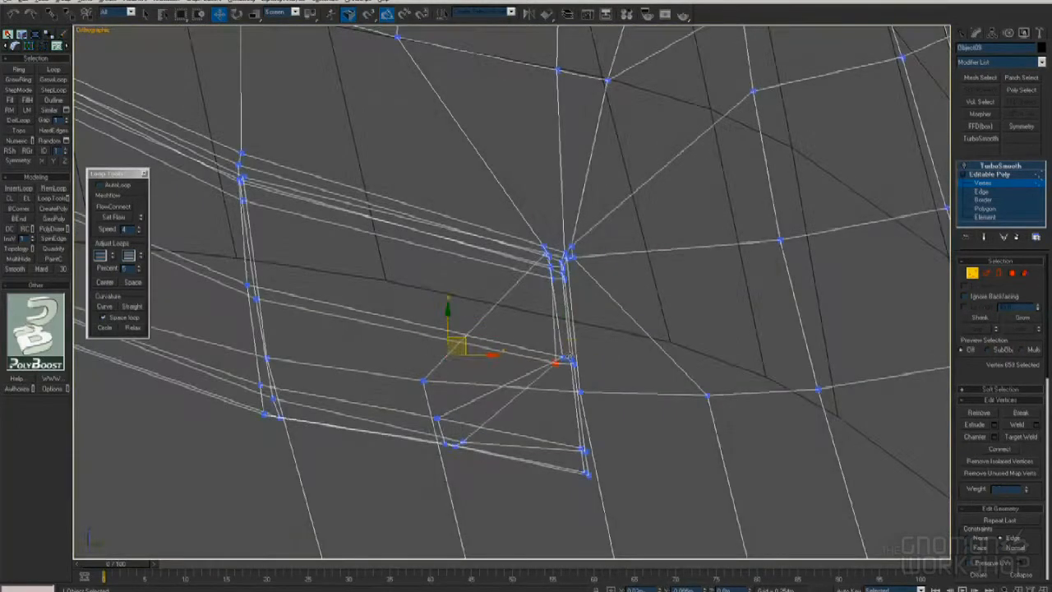
Slide the loop's remaining lower vertices against the pocket flap's end border and into its lower corner
{"action": "left_click_drag", "start_coordinate": [425, 382], "coordinate": [570, 391]}
{"action": "key", "text": "F3"}
{"action": "mouse_move", "coordinate": [479, 406]}
{"action": "left_mouse_down"}
{"action": "mouse_move", "coordinate": [428, 457]}
{"action": "mouse_move", "coordinate": [586, 435]}
{"action": "left_mouse_up"}
{"action": "middle_click_drag", "start_coordinate": [586, 434], "coordinate": [556, 351], "text": "alt"}
{"action": "mouse_move", "coordinate": [537, 356]}
{"action": "left_mouse_down"}
{"action": "mouse_move", "coordinate": [524, 351]}
{"action": "mouse_move", "coordinate": [529, 361]}
{"action": "left_mouse_up"}
{"action": "key", "text": "F3"}
{"action": "left_click", "coordinate": [515, 338]}
{"action": "key", "text": "F3"}
{"action": "scroll", "coordinate": [478, 319], "scroll_direction": "down", "scroll_amount": 6}
Select an edge ring in the pocket flap area and insert a FlowConnect loop through it
{"action": "middle_click_drag", "start_coordinate": [476, 317], "coordinate": [442, 400], "text": "alt"}
{"action": "key", "text": "2"}
{"action": "left_click", "coordinate": [426, 385]}
{"action": "key", "text": "alt+r"}
{"action": "left_click", "coordinate": [119, 206]}
{"action": "middle_click_drag", "start_coordinate": [526, 381], "coordinate": [504, 377], "text": "alt"}
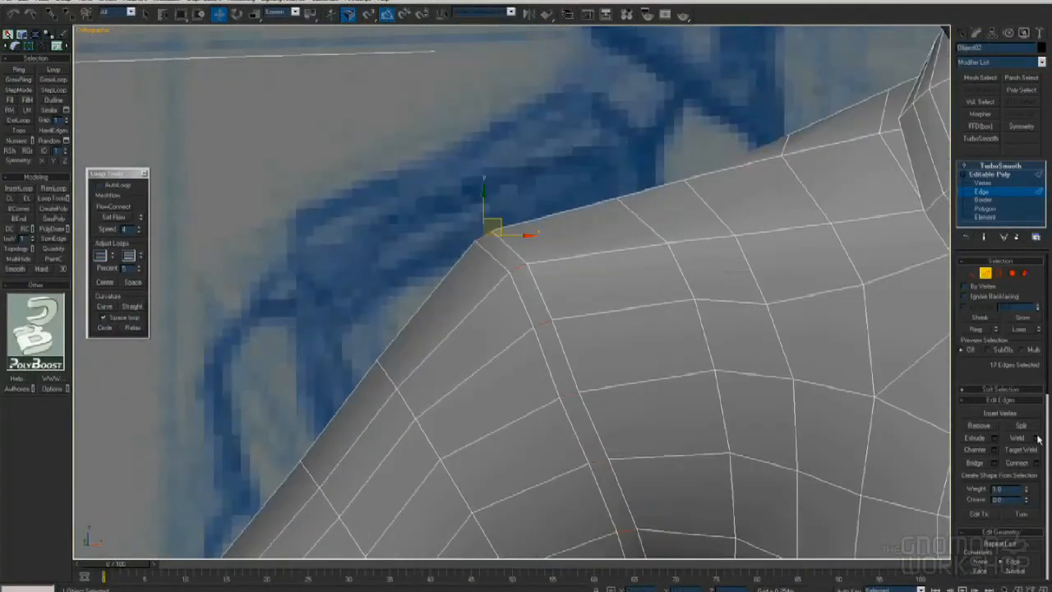
Connect the narrow edge ring around the jacket's shoulder seam and scale the new loop inward to form a groove
{"action": "left_click", "coordinate": [1035, 462]}
{"action": "left_click", "coordinate": [759, 341]}
{"action": "right_click", "coordinate": [633, 301]}
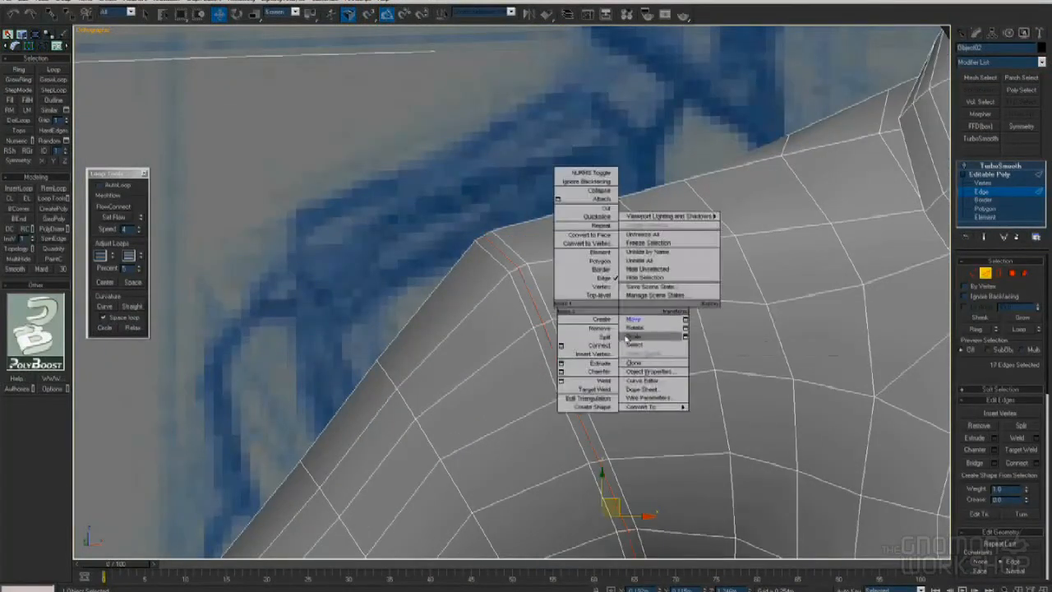
{"action": "left_click", "coordinate": [668, 350]}
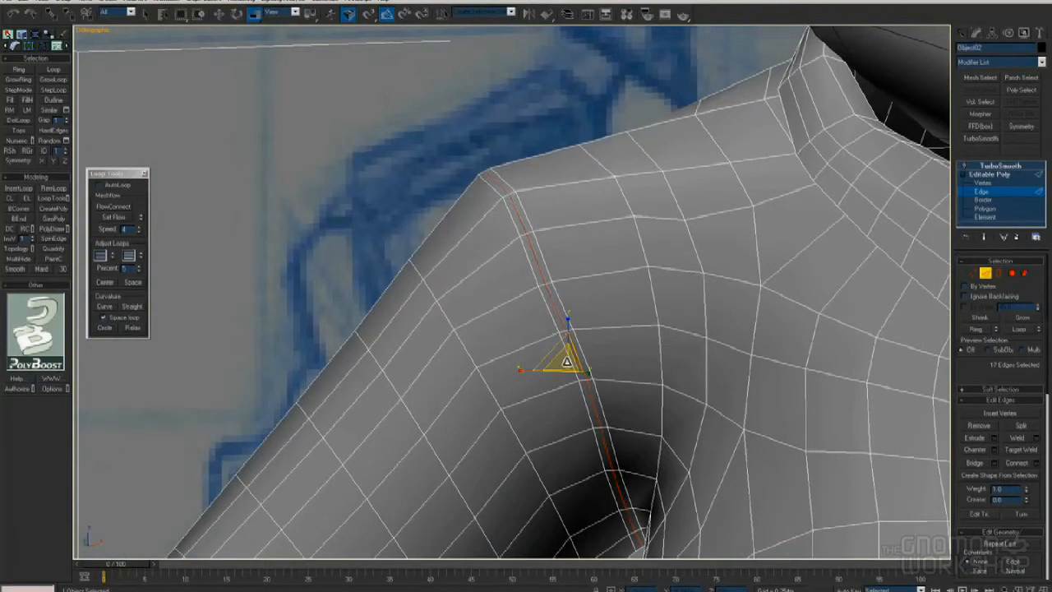
{"action": "left_click_drag", "start_coordinate": [566, 364], "coordinate": [565, 362]}
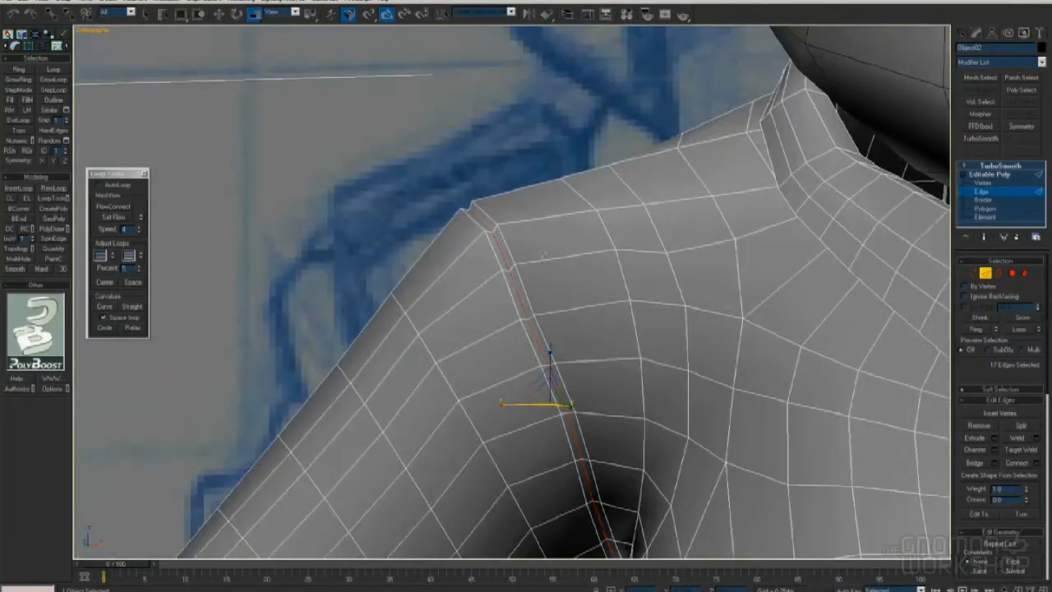
Connect the edge rings on the body and sleeve sides of the shoulder seam to add supporting loops beside it
{"action": "key", "text": "alt+r"}
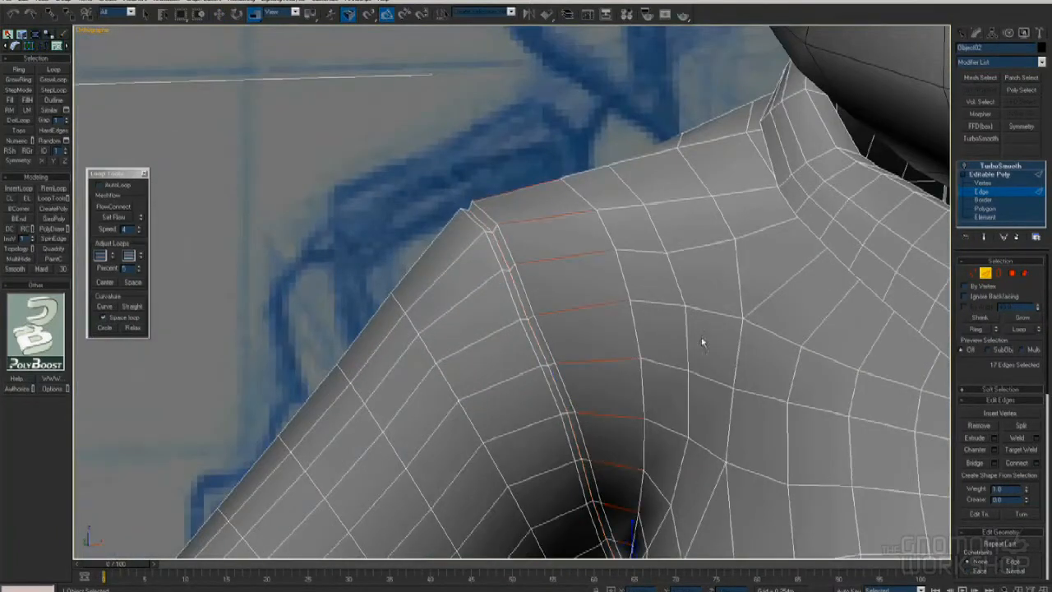
{"action": "left_click", "coordinate": [1034, 463]}
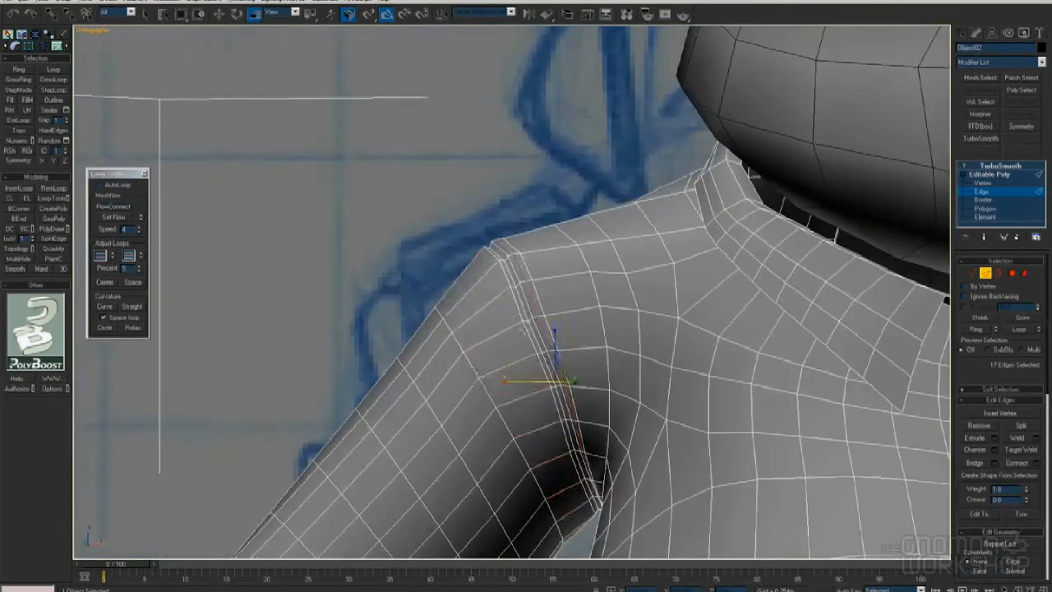
{"action": "key", "text": "alt+r"}
{"action": "left_click", "coordinate": [1037, 465]}
{"action": "left_click", "coordinate": [808, 340]}
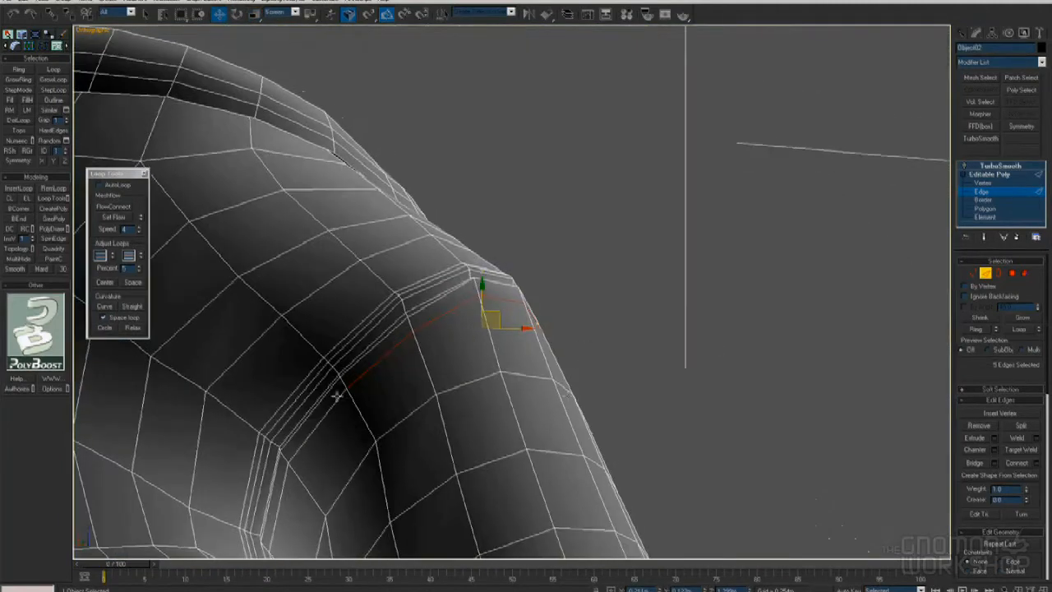
Extend the edge selection along the sleeve-side loop behind the shoulder and shift those edges slightly
{"action": "left_click", "coordinate": [332, 404], "text": "ctrl"}
{"action": "right_click", "coordinate": [561, 376], "text": "alt"}
{"action": "left_click", "coordinate": [587, 340]}
{"action": "left_click_drag", "start_coordinate": [459, 314], "coordinate": [459, 323]}
{"action": "middle_click_drag", "start_coordinate": [460, 322], "coordinate": [508, 318], "text": "alt"}
{"action": "left_click_drag", "start_coordinate": [454, 314], "coordinate": [445, 316]}
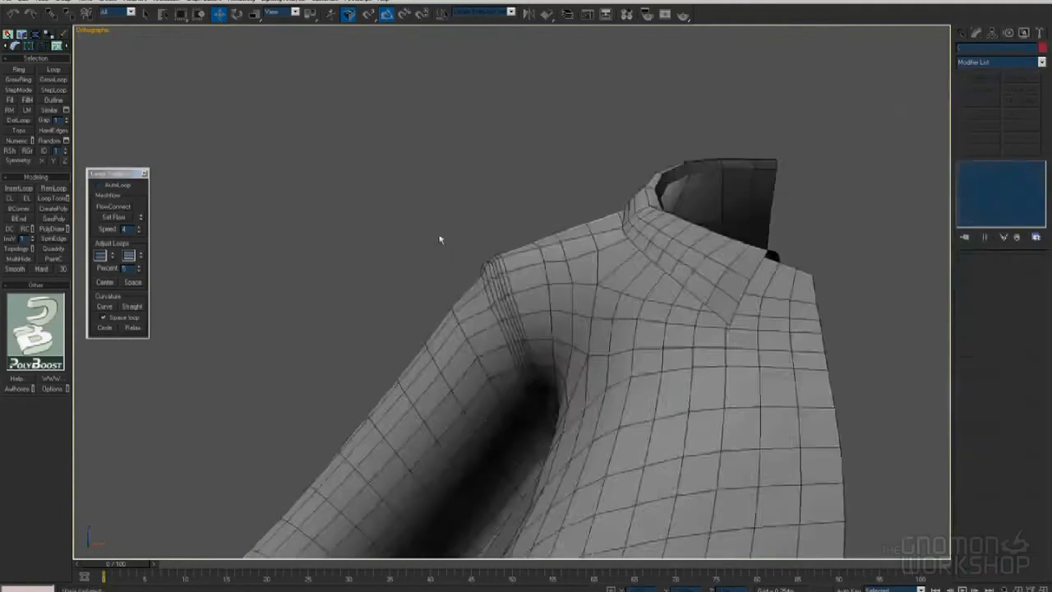
Return to the jacket's TurboSmooth level and examine the smoothed shoulder seam and overall shape against the reference sketches
{"action": "left_click", "coordinate": [1000, 165]}
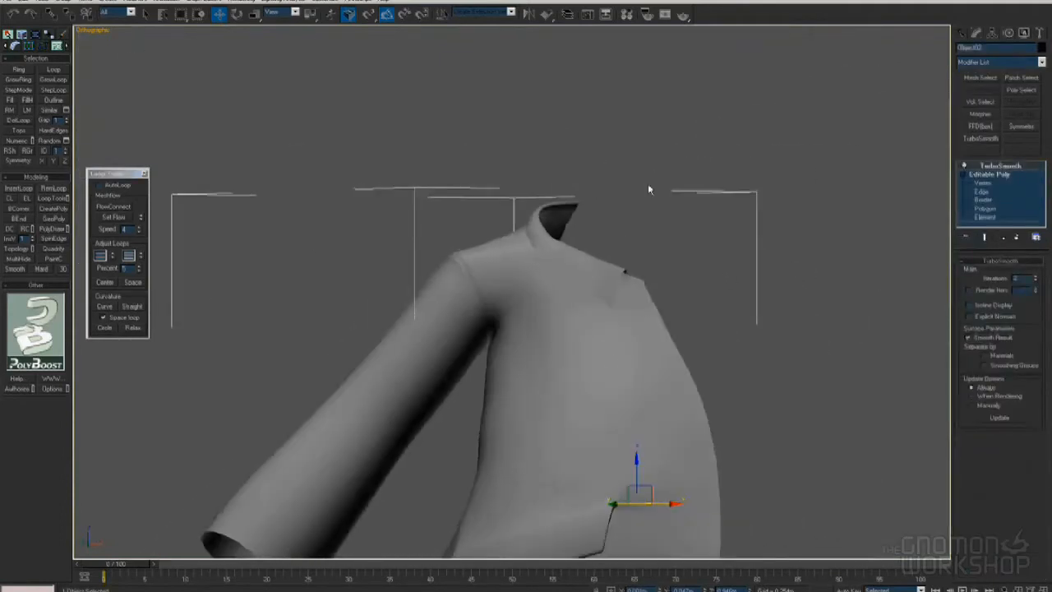
{"action": "scroll", "coordinate": [648, 189], "scroll_direction": "down", "scroll_amount": 3}
{"action": "middle_click_drag", "start_coordinate": [681, 213], "coordinate": [627, 173], "text": "alt"}
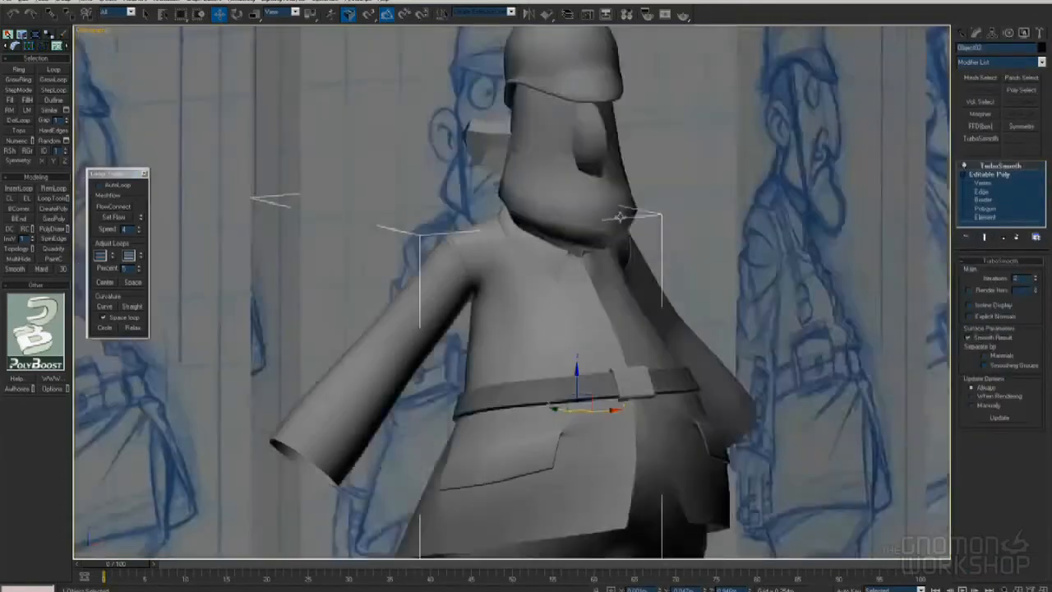
{"action": "scroll", "coordinate": [624, 260], "scroll_direction": "up", "scroll_amount": 3}
{"action": "scroll", "coordinate": [625, 261], "scroll_direction": "down", "scroll_amount": 4}
{"action": "middle_click_drag", "start_coordinate": [625, 261], "coordinate": [594, 244], "text": "alt"}
{"action": "scroll", "coordinate": [594, 244], "scroll_direction": "up", "scroll_amount": 3}
{"action": "scroll", "coordinate": [594, 236], "scroll_direction": "down", "scroll_amount": 3}
{"action": "key", "text": "f"}
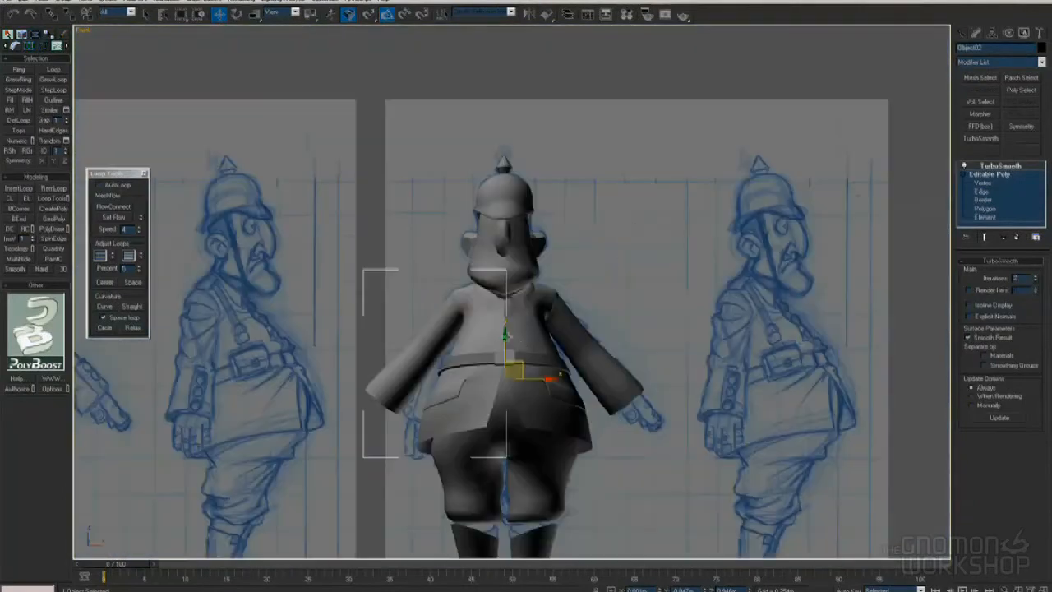
{"action": "scroll", "coordinate": [519, 345], "scroll_direction": "up", "scroll_amount": 5}
{"action": "middle_click_drag", "start_coordinate": [519, 345], "coordinate": [559, 295], "text": "alt"}
{"action": "right_click", "coordinate": [548, 279]}
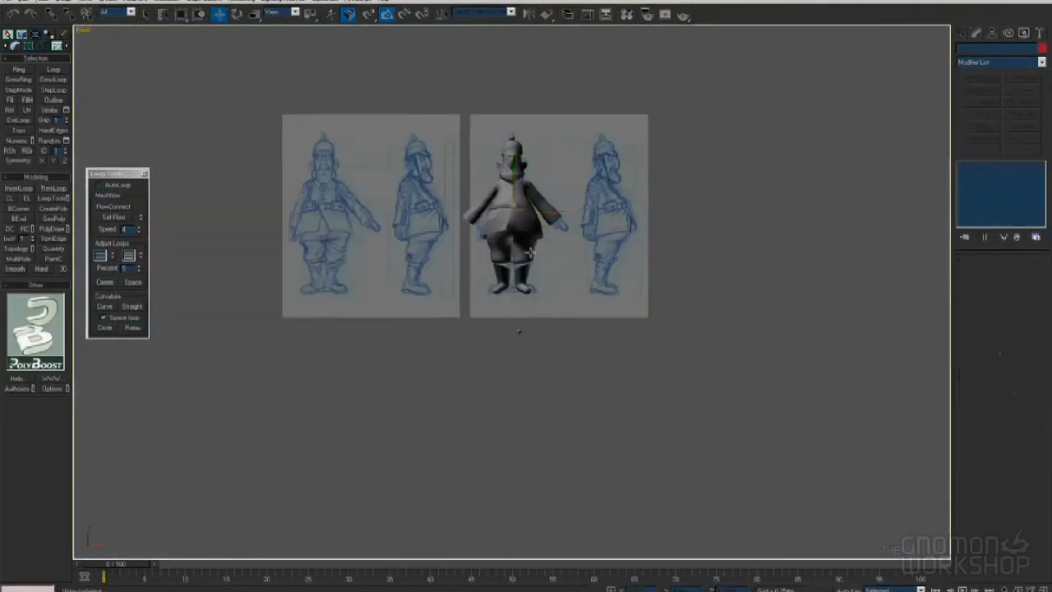
Select the jacket and isolate it from the rest of the character
{"action": "scroll", "coordinate": [529, 253], "scroll_direction": "up", "scroll_amount": 5}
{"action": "middle_click_drag", "start_coordinate": [513, 317], "coordinate": [559, 383]}
{"action": "scroll", "coordinate": [542, 361], "scroll_direction": "up", "scroll_amount": 4}
{"action": "left_click", "coordinate": [476, 321]}
{"action": "middle_click_drag", "start_coordinate": [476, 321], "coordinate": [550, 220], "text": "alt"}
{"action": "key", "text": "alt+q"}
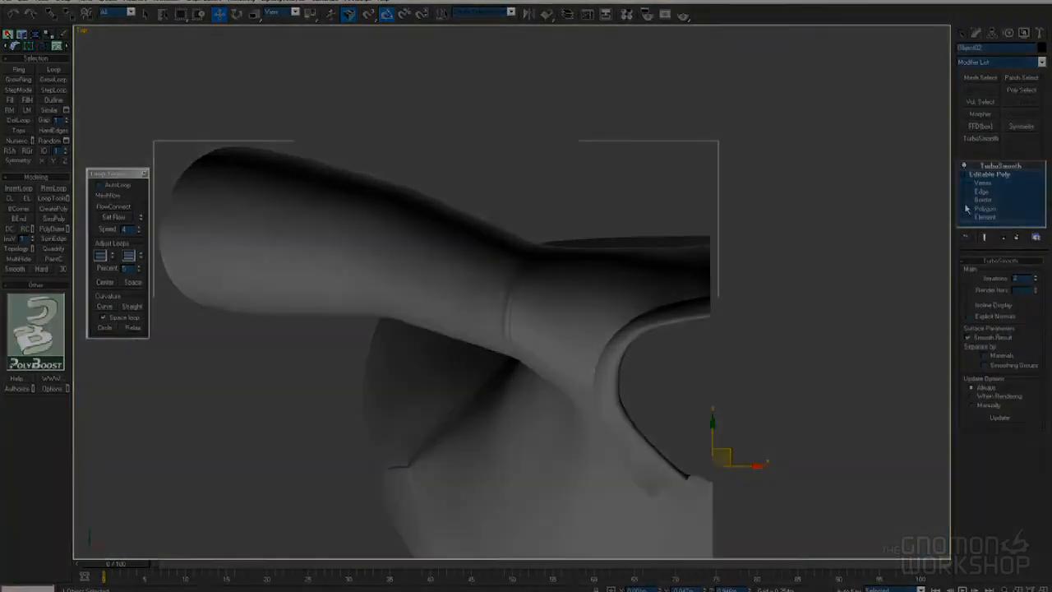